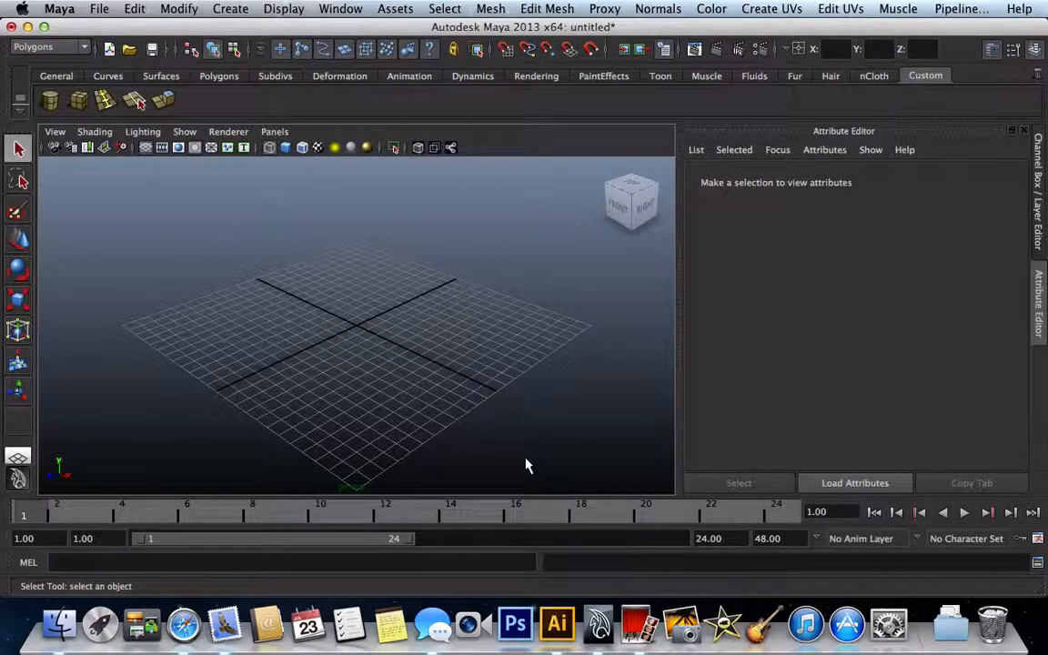
- Show the Channel Box and set the current project to ScrewDriver
{"action": "key", "text": "ctrl+a"}
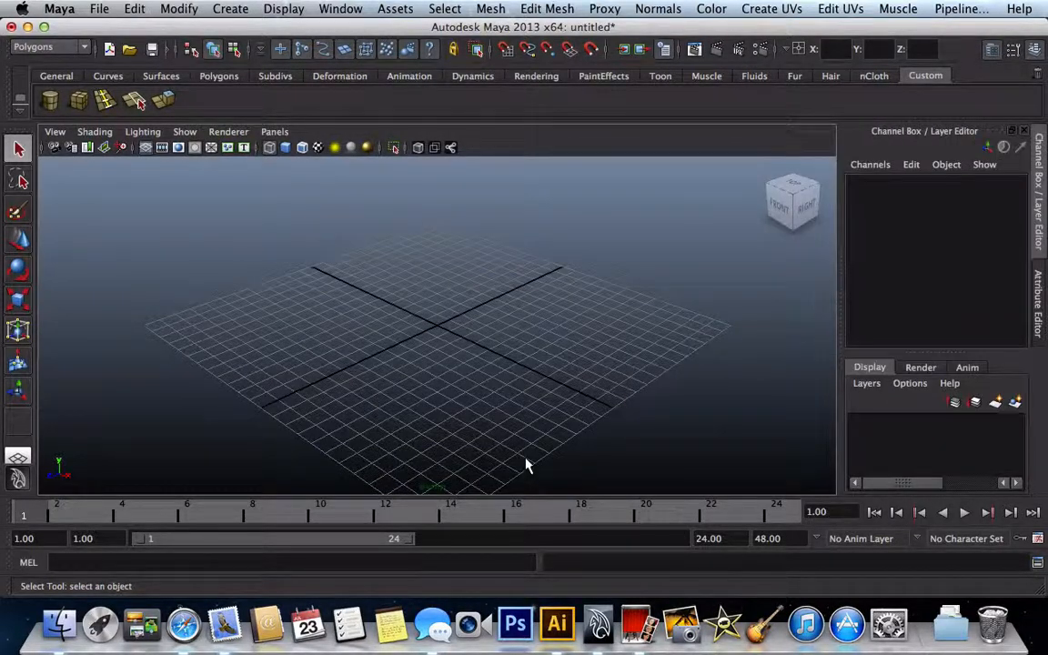
{"action": "left_click", "coordinate": [59, 8]}
{"action": "mouse_move", "coordinate": [99, 8]}
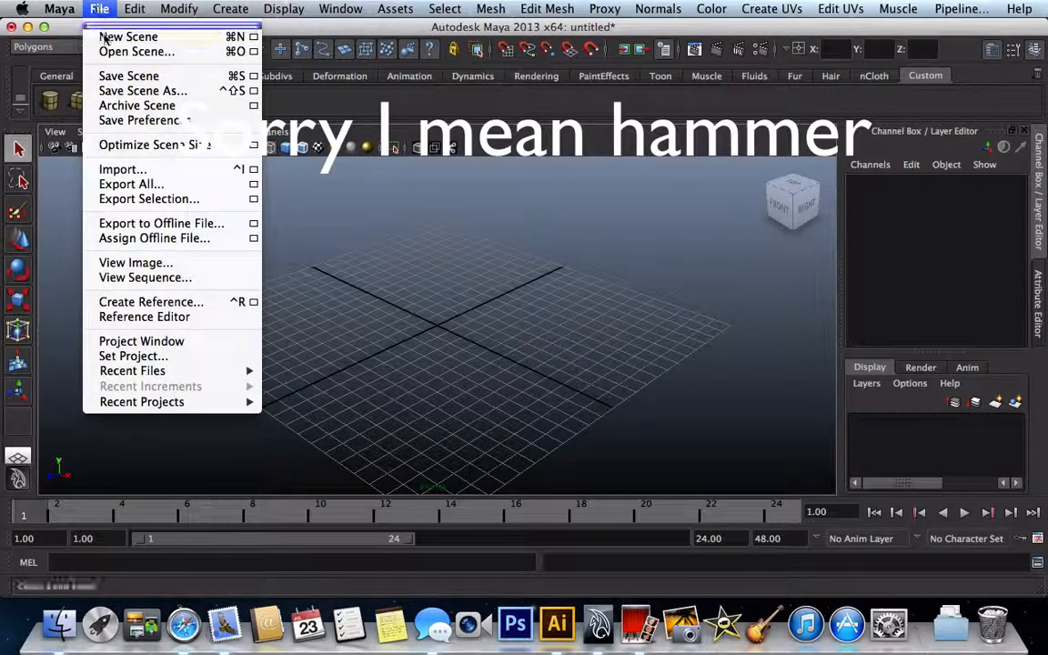
{"action": "left_click", "coordinate": [145, 356]}
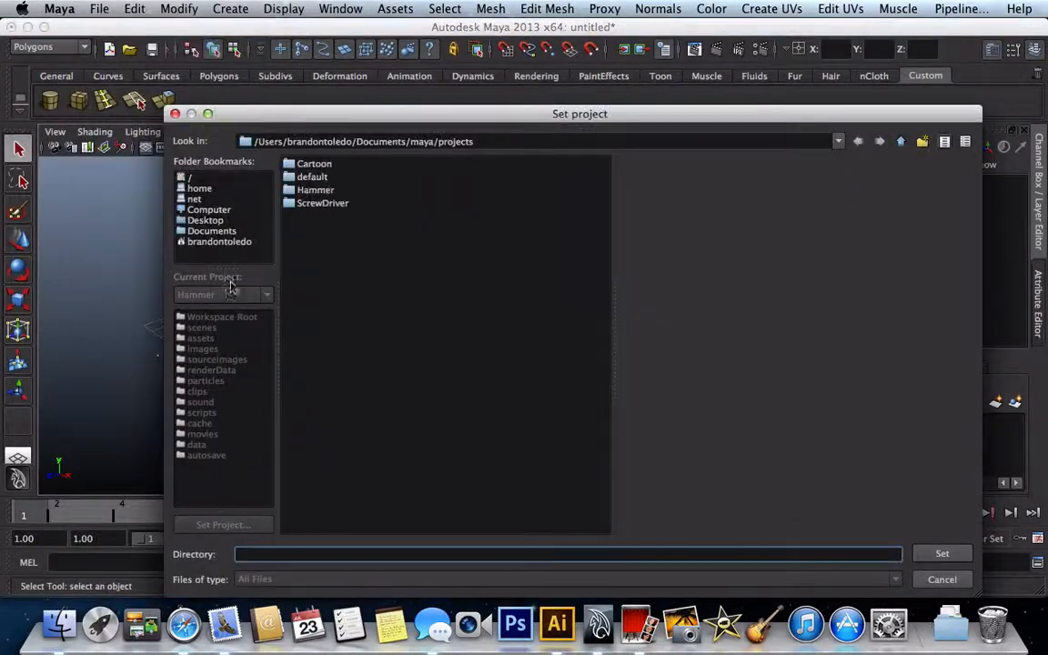
{"action": "left_click", "coordinate": [314, 204]}
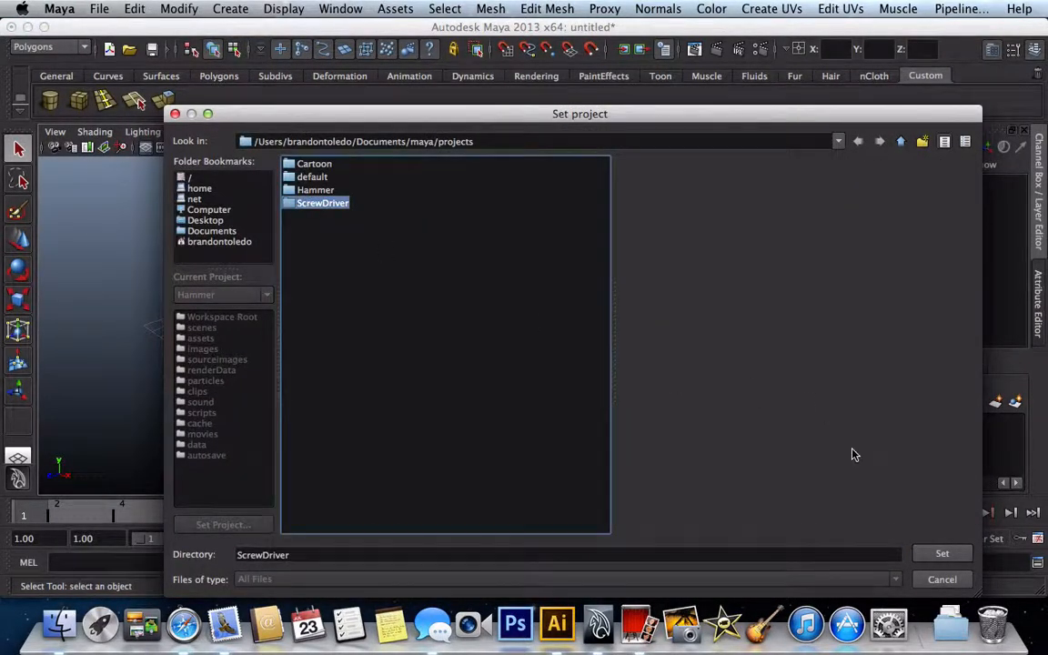
{"action": "left_click", "coordinate": [943, 555]}
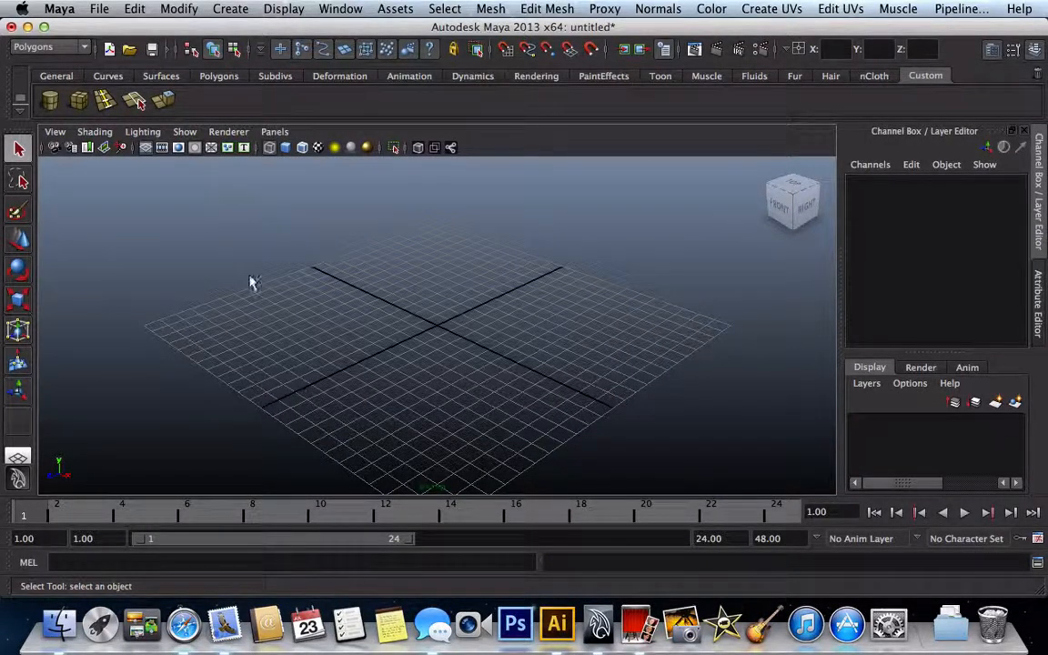
- Create a tall, narrow polygon cube on the grid and set its Rotate X to 90
{"action": "left_click", "coordinate": [78, 102]}
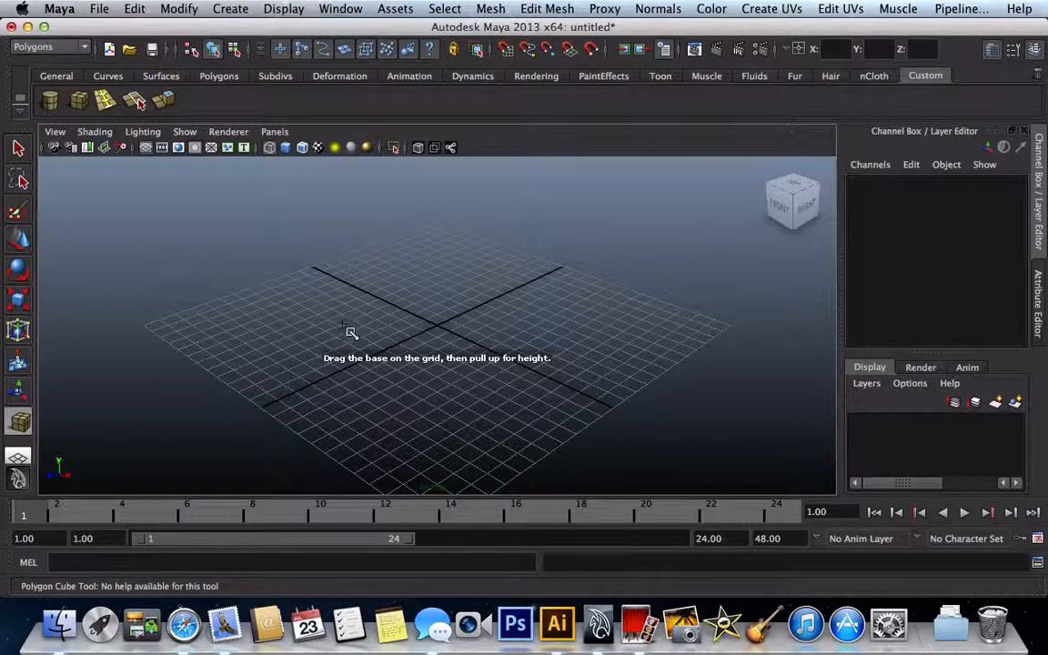
{"action": "left_click_drag", "start_coordinate": [293, 338], "coordinate": [249, 93]}
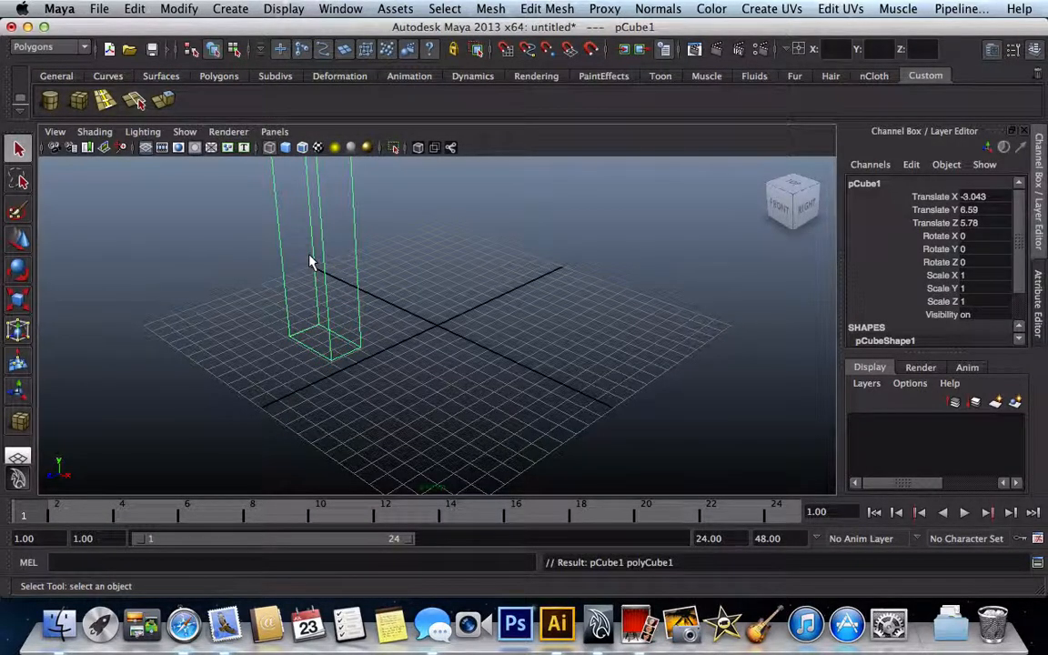
{"action": "key", "text": "r"}
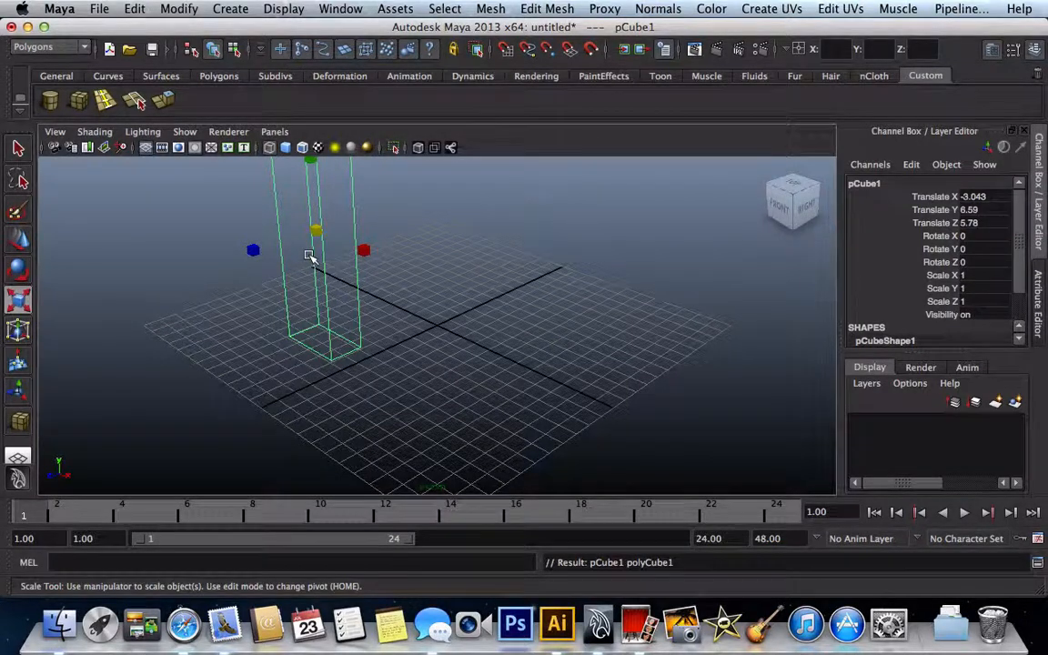
{"action": "key", "text": "e"}
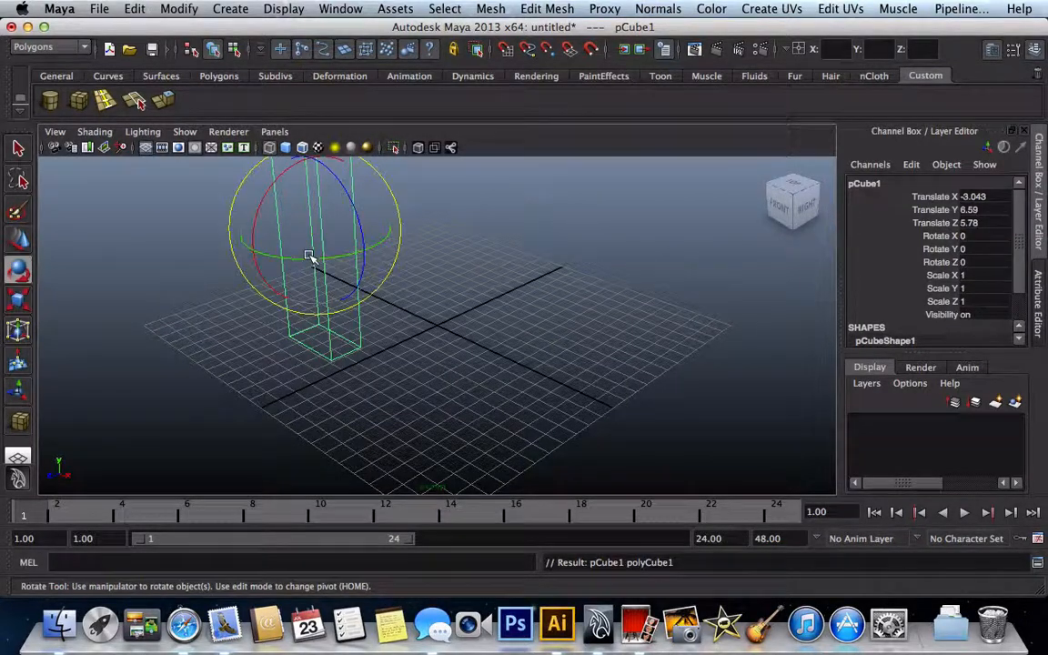
{"action": "left_click", "coordinate": [988, 235]}
{"action": "left_click", "coordinate": [981, 235]}
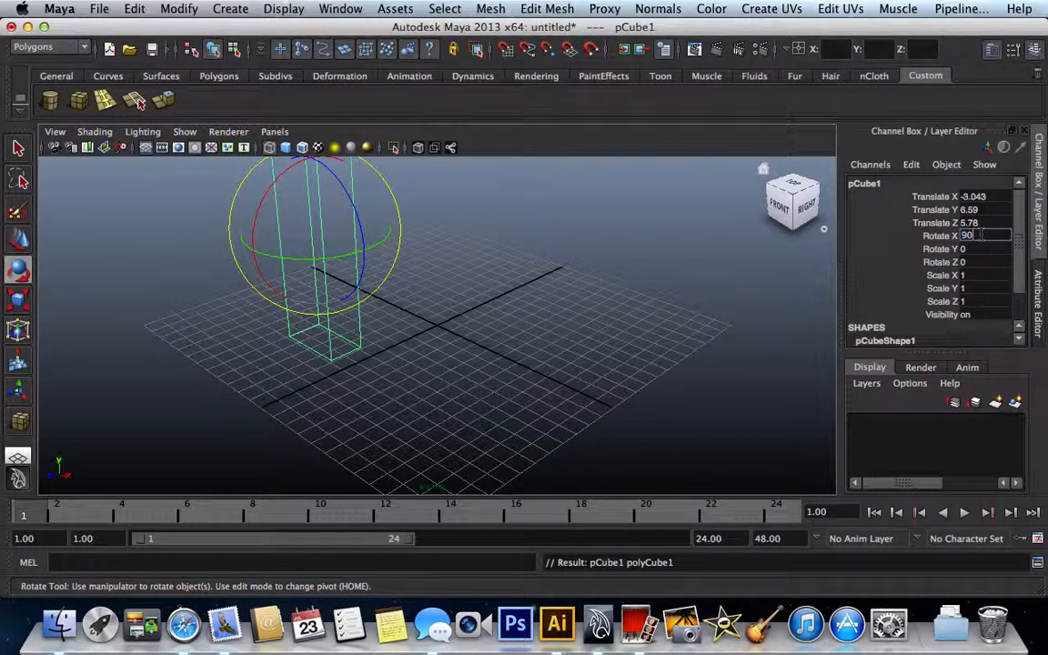
{"action": "type", "text": "90"}
{"action": "key", "text": "Return"}
{"action": "left_click", "coordinate": [667, 307]}
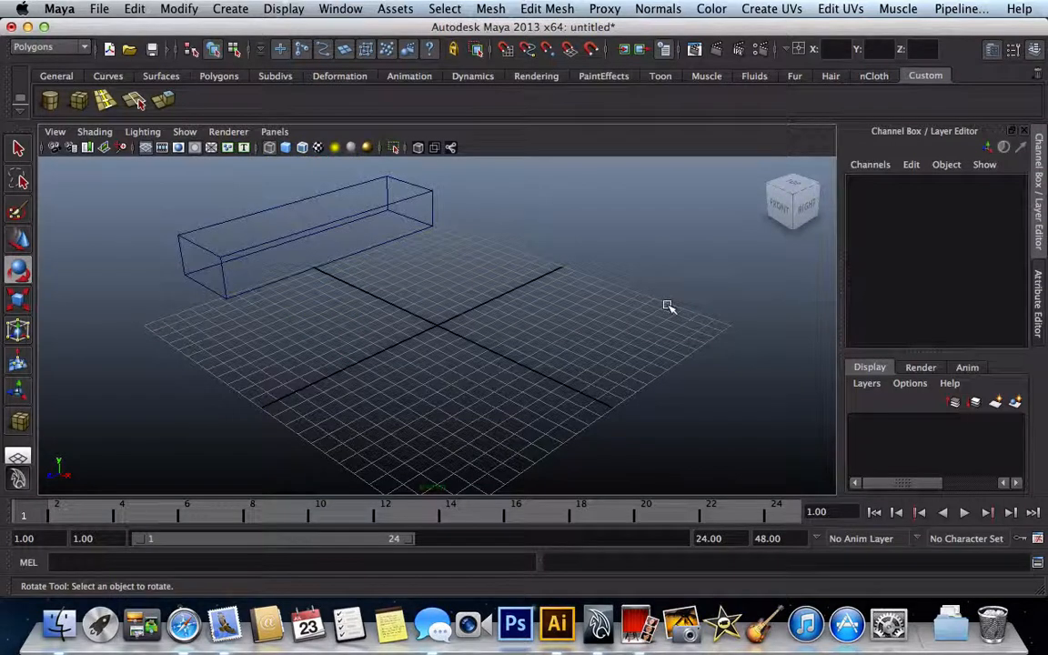
- Center the box at the origin by setting its Translate X, Y and Z to 0
{"action": "left_click", "coordinate": [338, 217]}
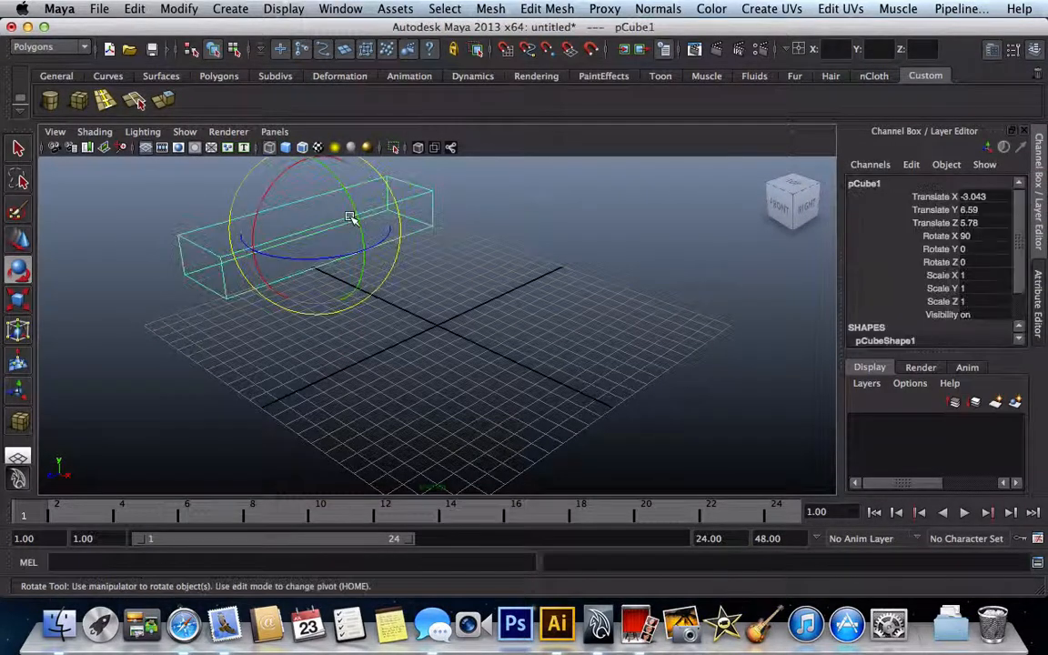
{"action": "left_click", "coordinate": [981, 222]}
{"action": "double_click", "coordinate": [982, 223]}
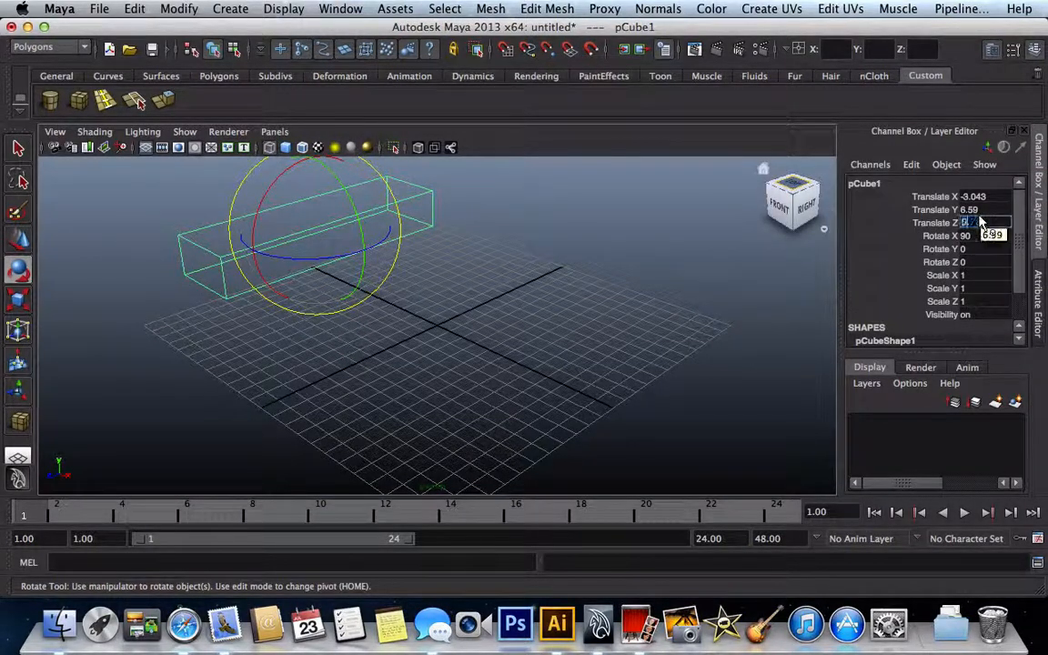
{"action": "type", "text": "0"}
{"action": "key", "text": "Return"}
{"action": "double_click", "coordinate": [983, 209]}
{"action": "type", "text": "0"}
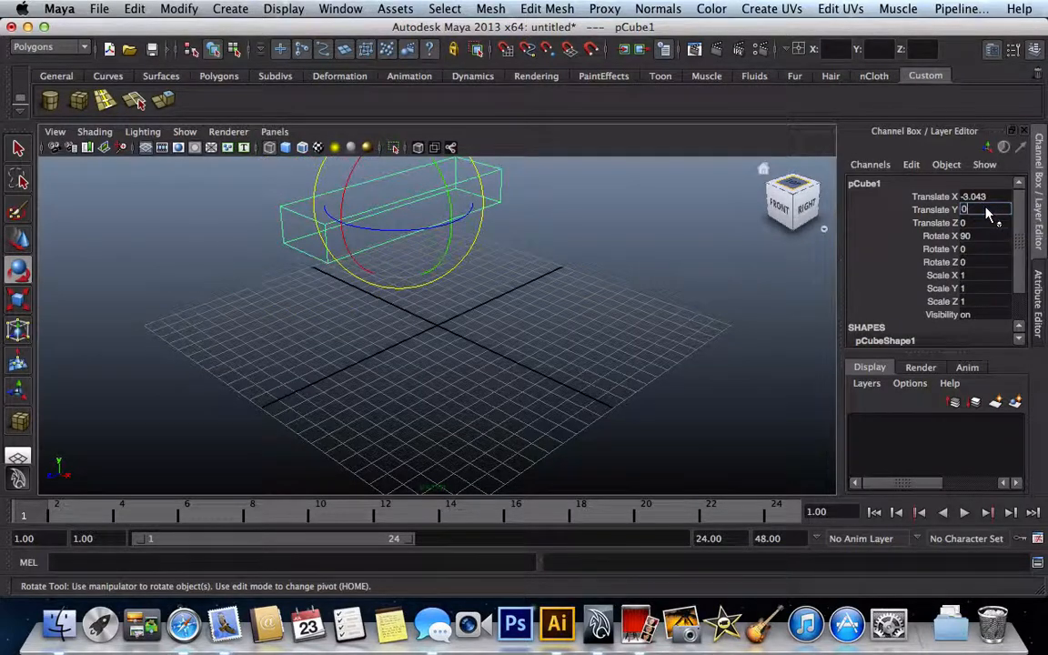
{"action": "key", "text": "Return"}
{"action": "double_click", "coordinate": [988, 196]}
{"action": "type", "text": "0"}
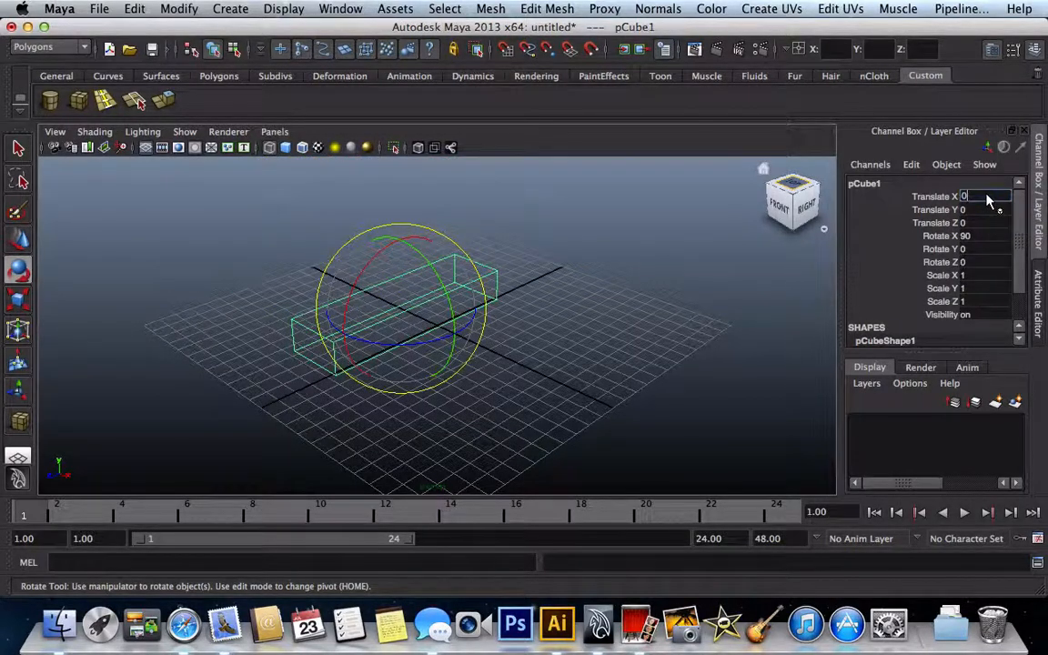
{"action": "key", "text": "Return"}
{"action": "left_click", "coordinate": [713, 308]}
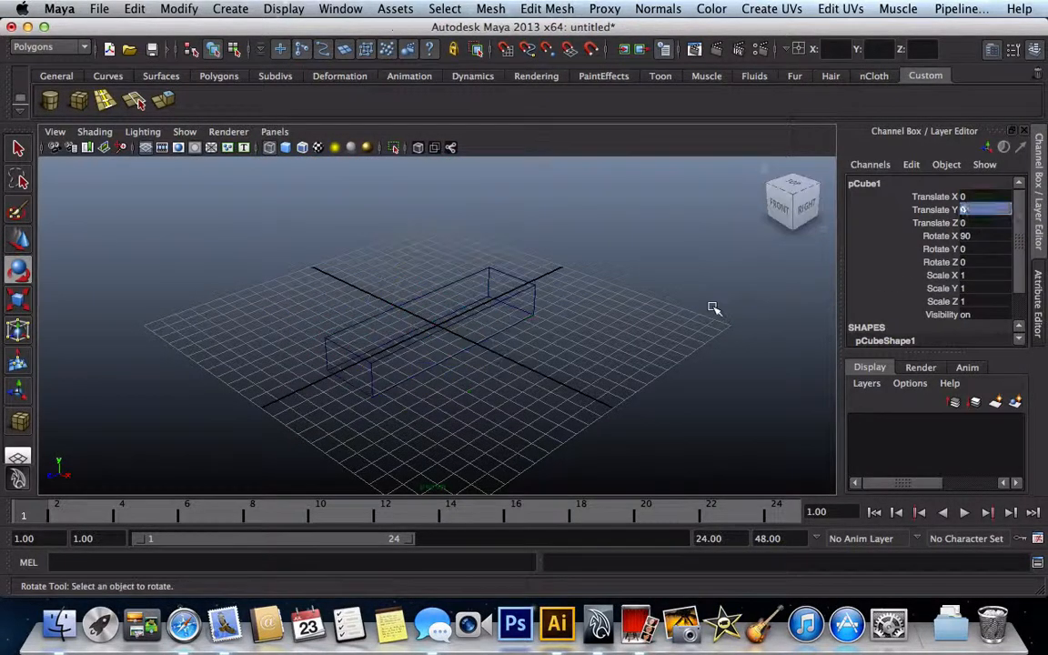
- View the long box close up from its right side, leaving it deselected
{"action": "scroll", "coordinate": [533, 360], "scroll_direction": "up", "scroll_amount": 3}
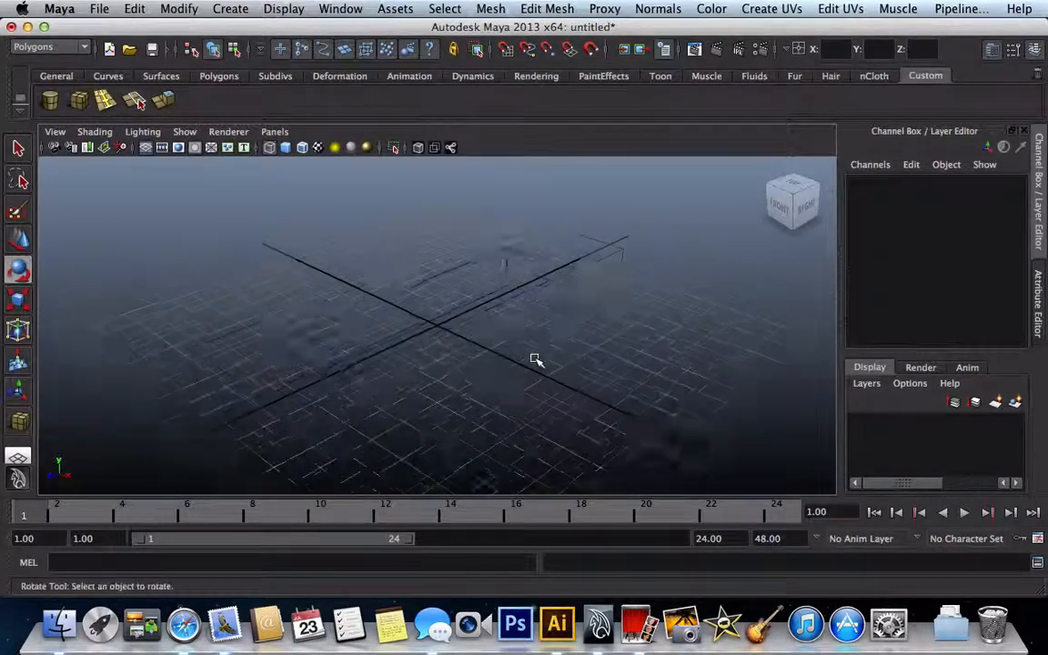
{"action": "scroll", "coordinate": [535, 360], "scroll_direction": "down", "scroll_amount": 4}
{"action": "scroll", "coordinate": [535, 361], "scroll_direction": "up", "scroll_amount": 2}
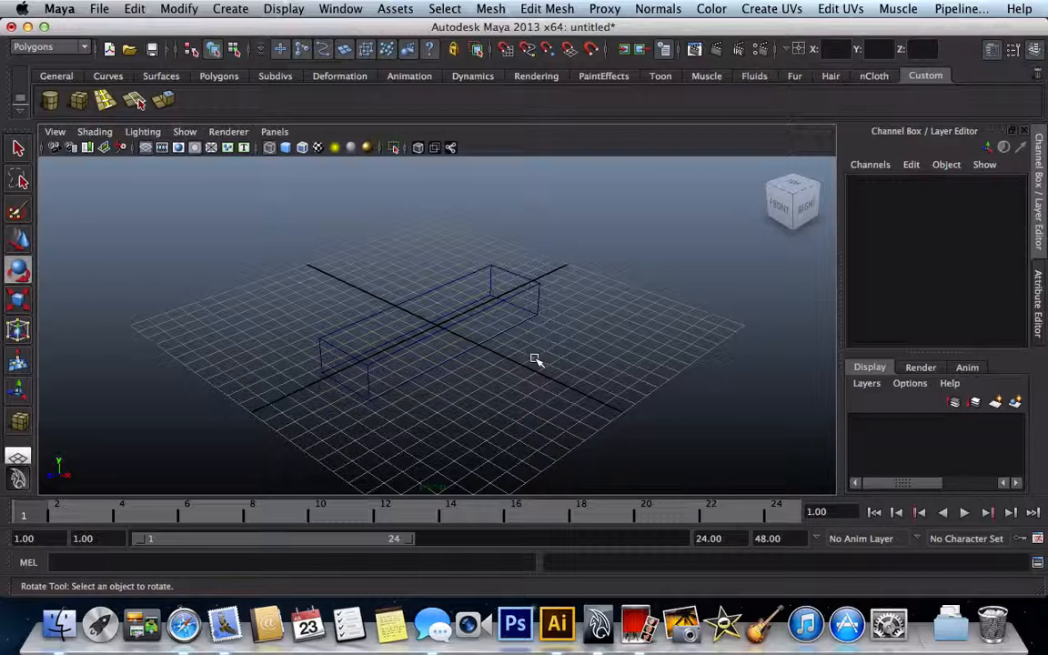
{"action": "left_click", "coordinate": [469, 305]}
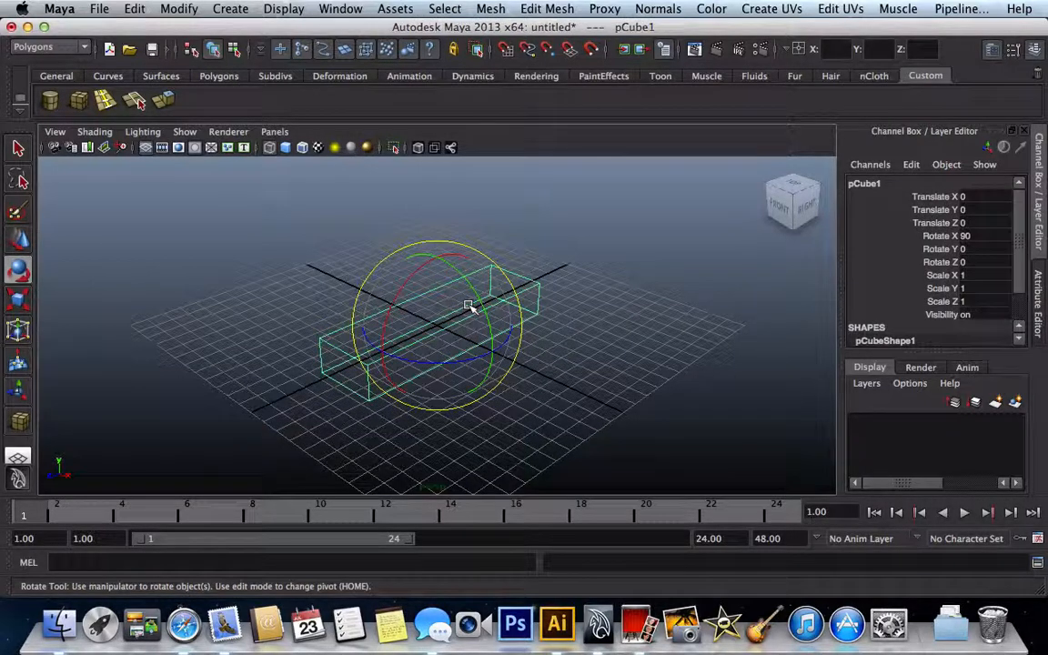
{"action": "key", "text": "w"}
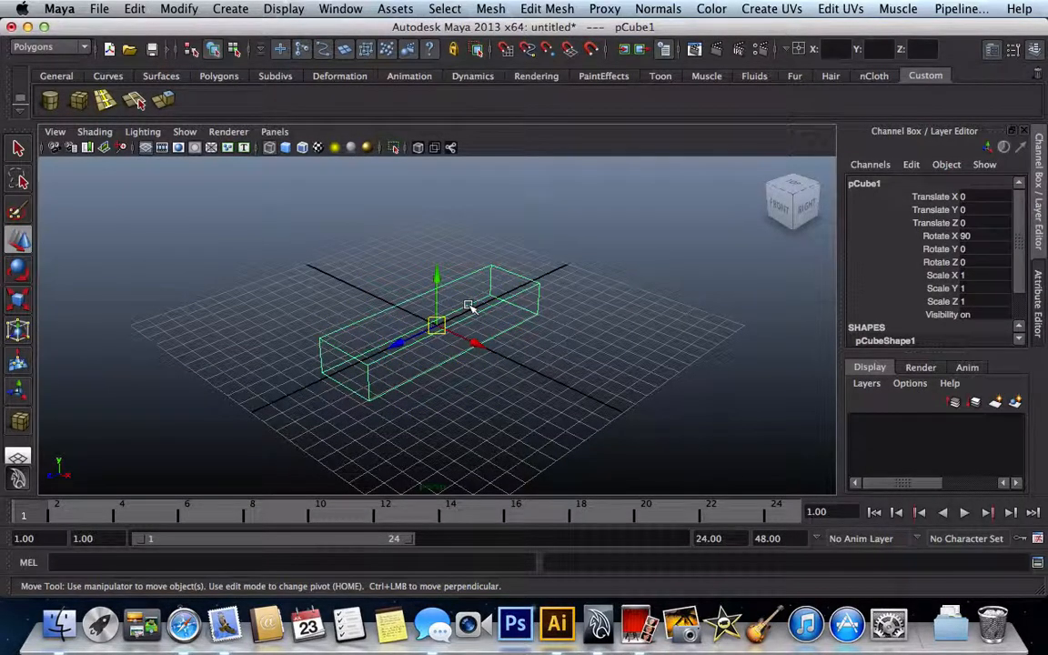
{"action": "middle_click_drag", "start_coordinate": [469, 305], "coordinate": [348, 301], "text": "alt"}
{"action": "left_click_drag", "start_coordinate": [348, 300], "coordinate": [661, 332], "text": "alt"}
{"action": "scroll", "coordinate": [277, 282], "scroll_direction": "up", "scroll_amount": 3}
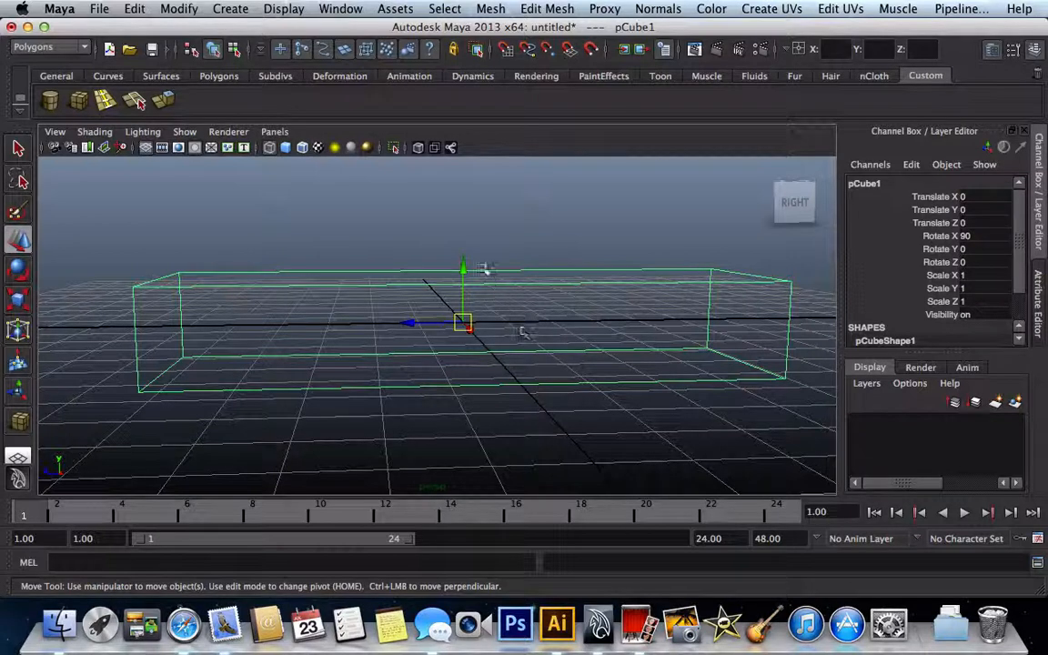
{"action": "left_click", "coordinate": [382, 223]}
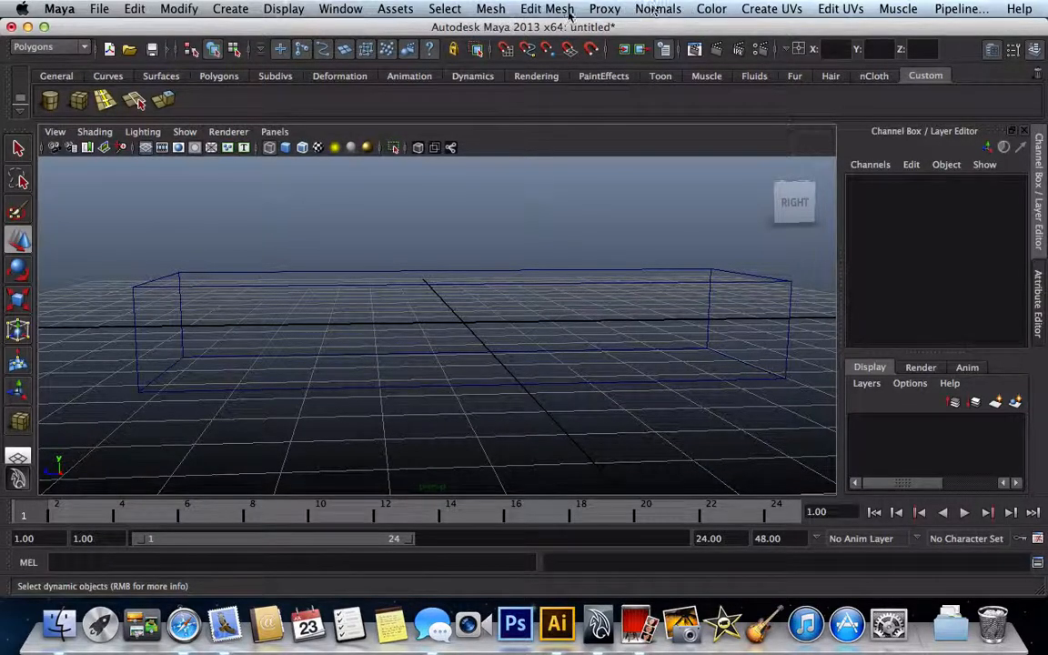
{"action": "left_click", "coordinate": [517, 10]}
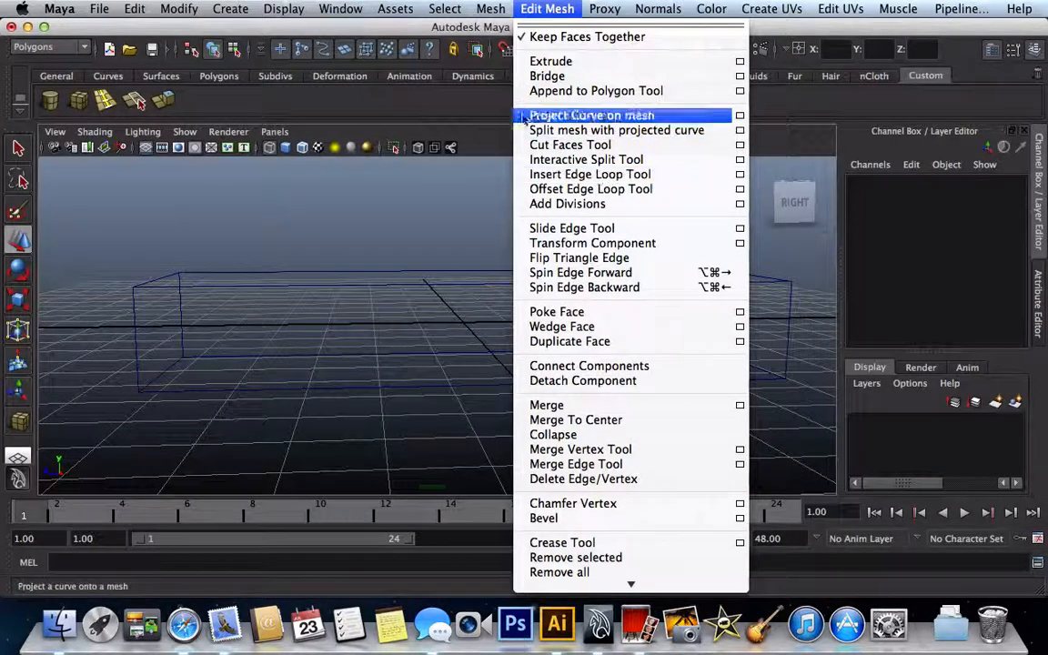
{"action": "left_click", "coordinate": [459, 107]}
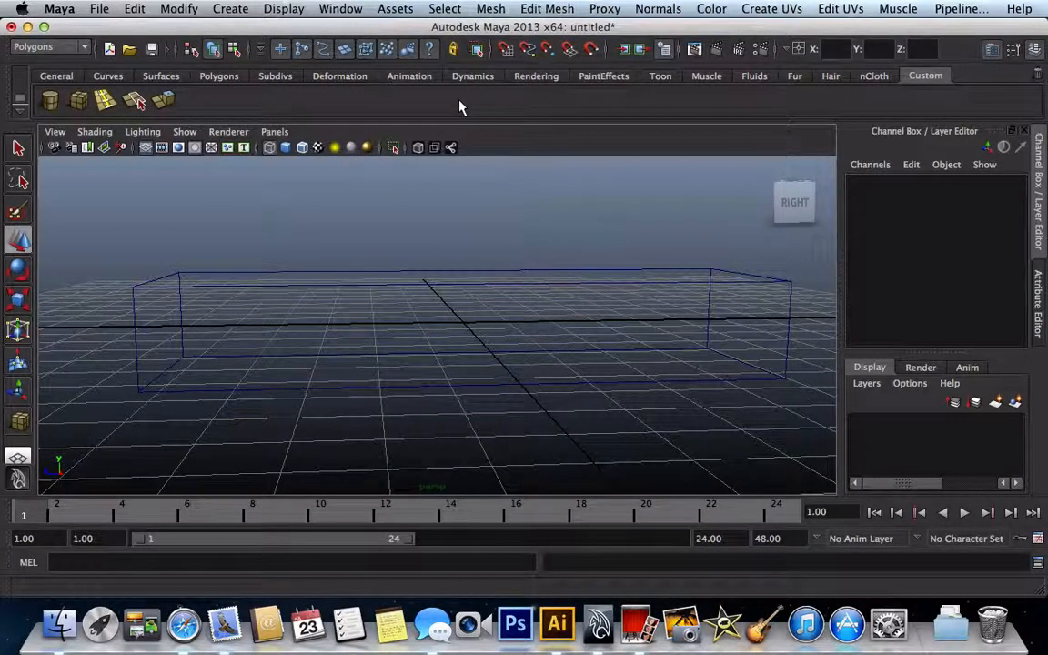
{"action": "left_click", "coordinate": [545, 9]}
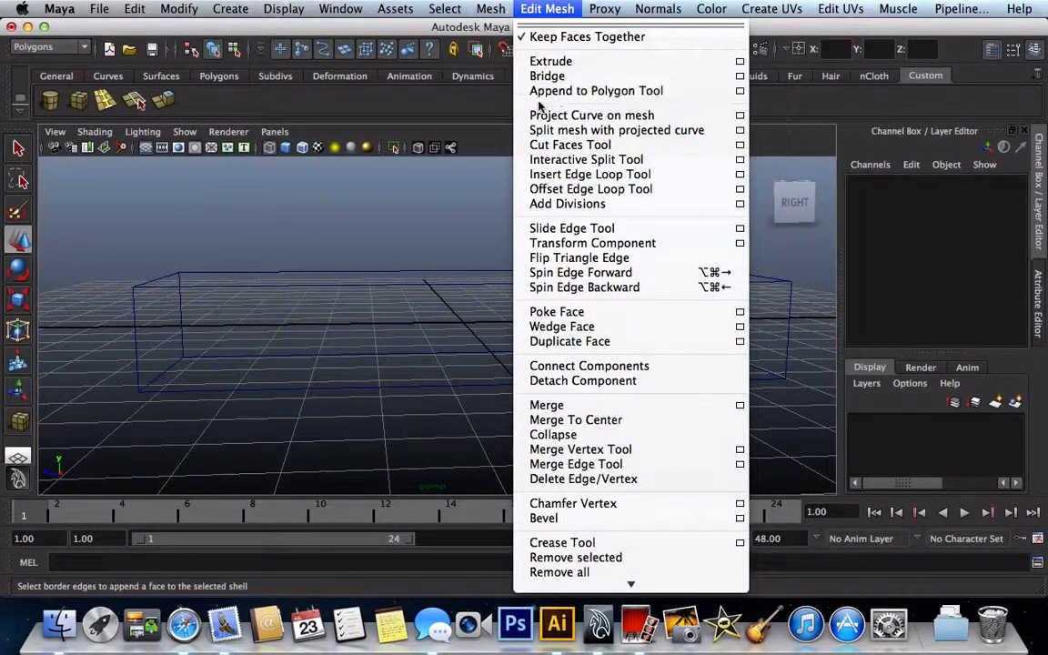
{"action": "left_click", "coordinate": [462, 103]}
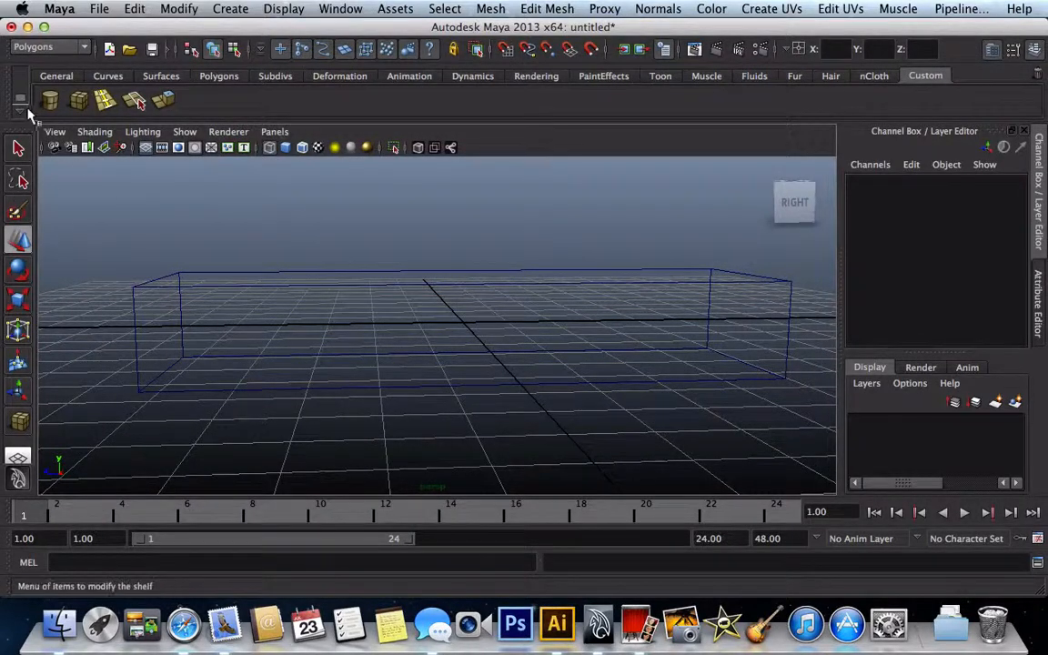
{"action": "left_click", "coordinate": [60, 76]}
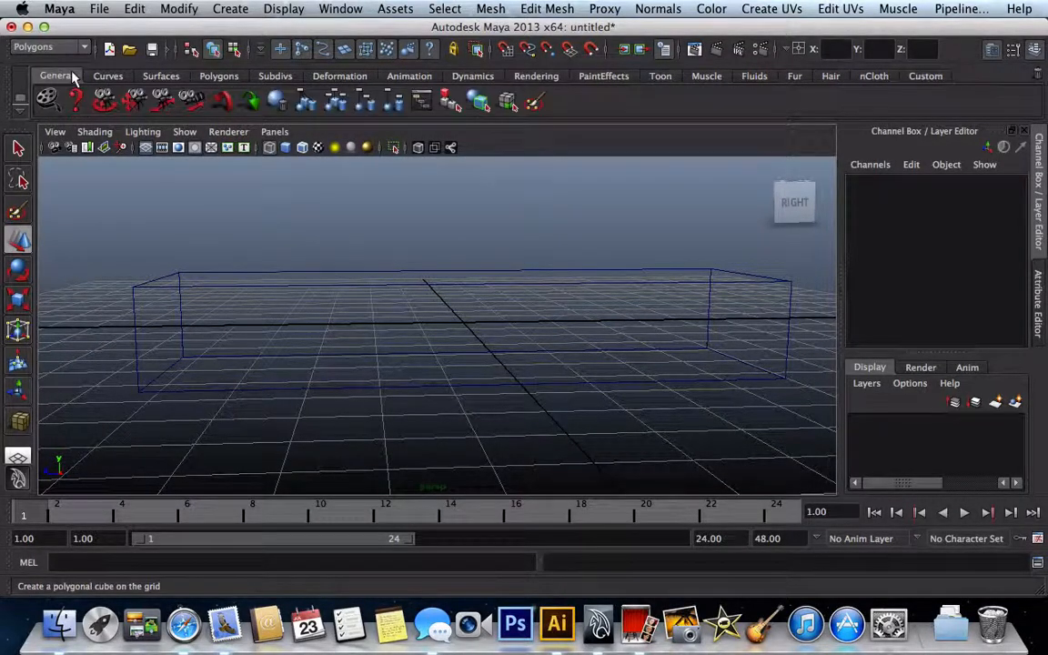
{"action": "left_click", "coordinate": [926, 76]}
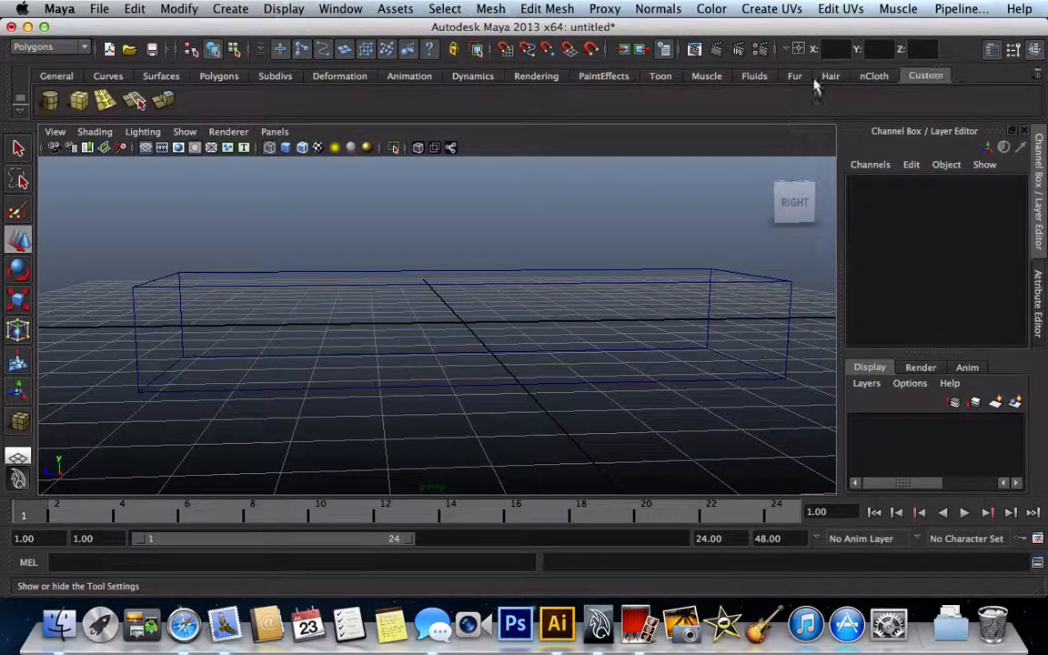
{"action": "left_click", "coordinate": [547, 9]}
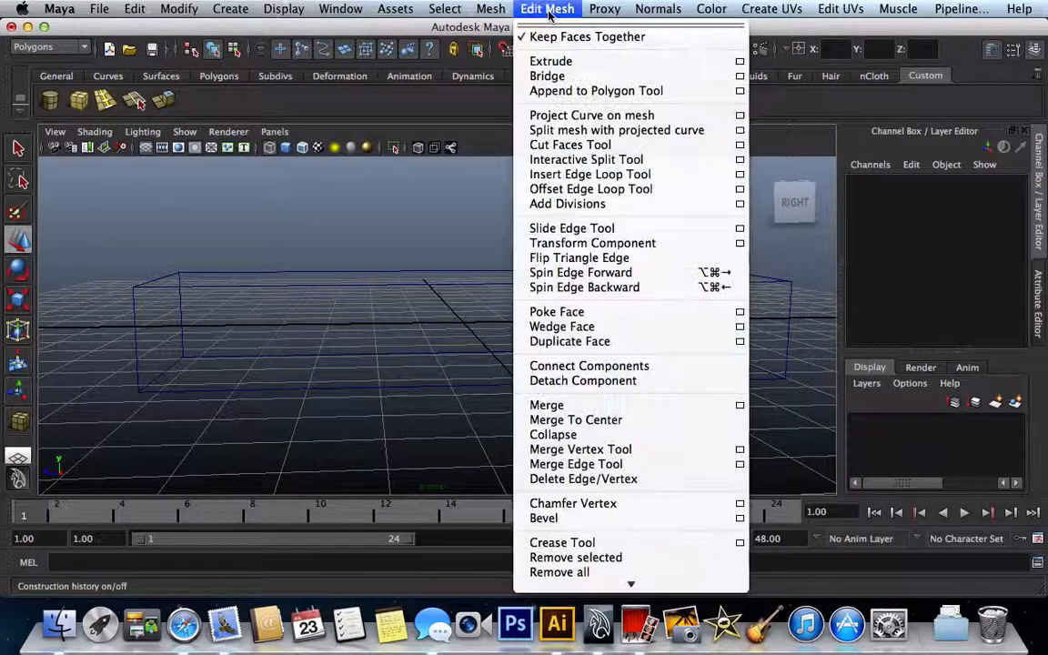
{"action": "left_click", "coordinate": [465, 101]}
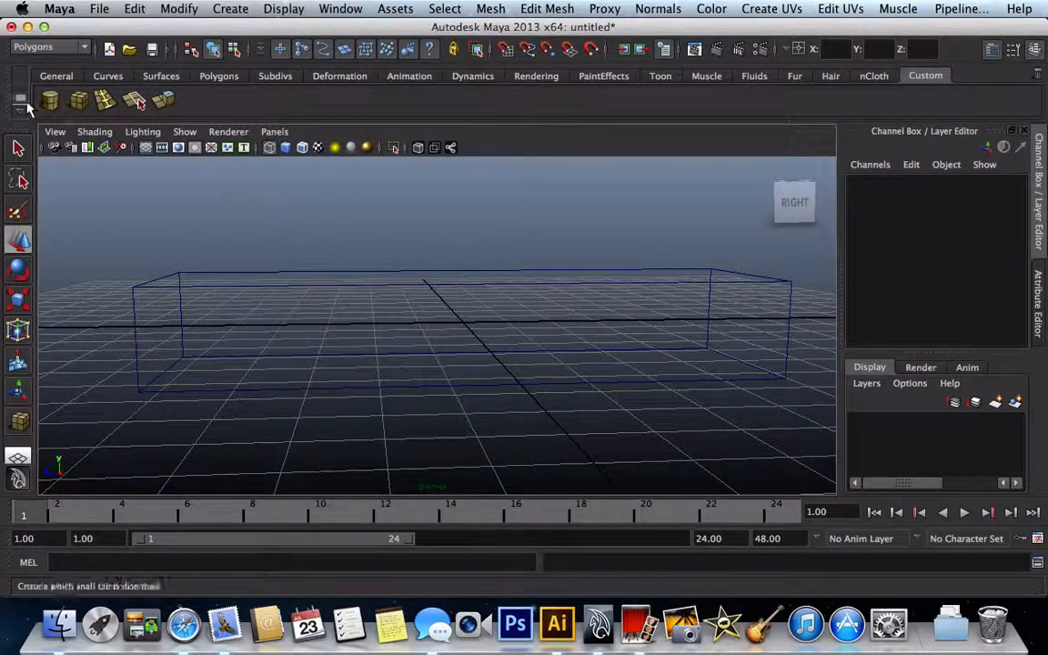
- Try the Insert Edge Loop Tool with a lengthwise loop near the middle of the box's end edges, and undo it
{"action": "left_click", "coordinate": [106, 102]}
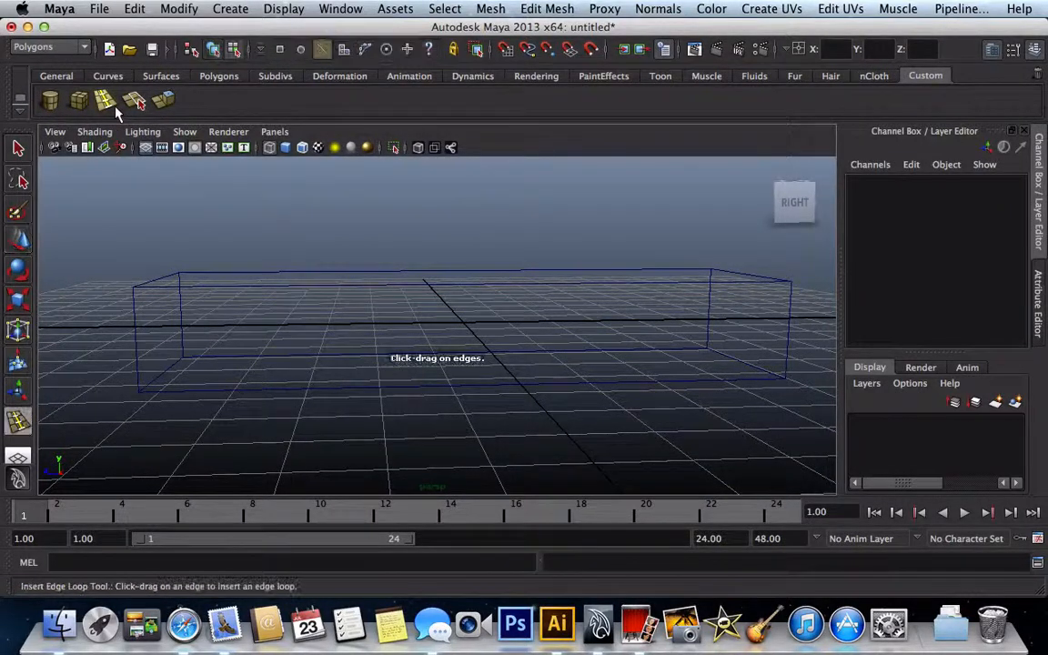
{"action": "left_click", "coordinate": [170, 279]}
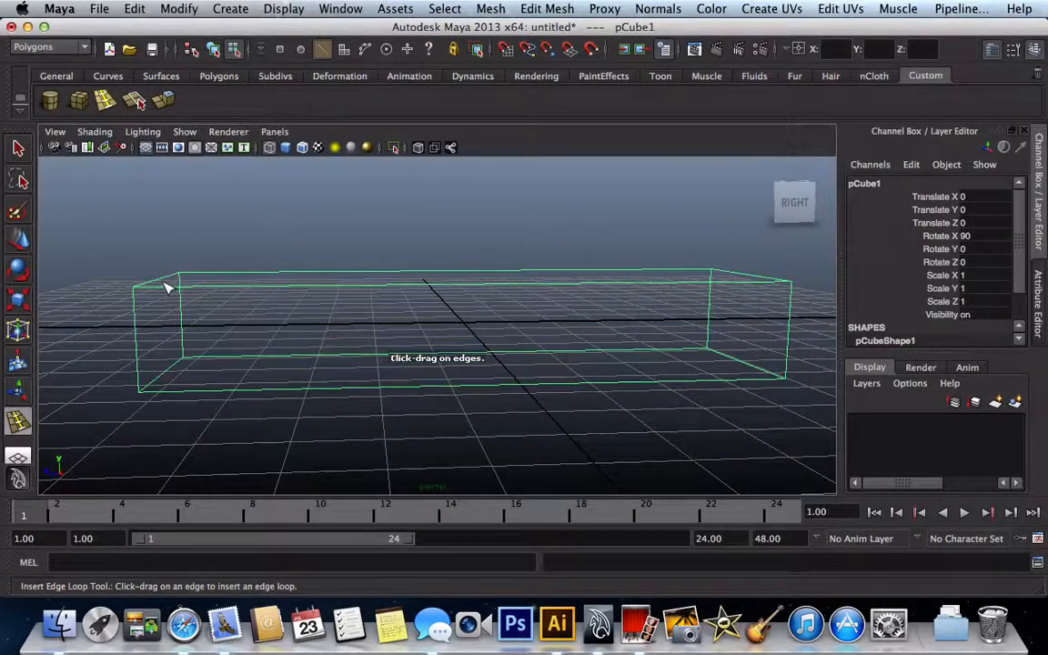
{"action": "left_click", "coordinate": [141, 236]}
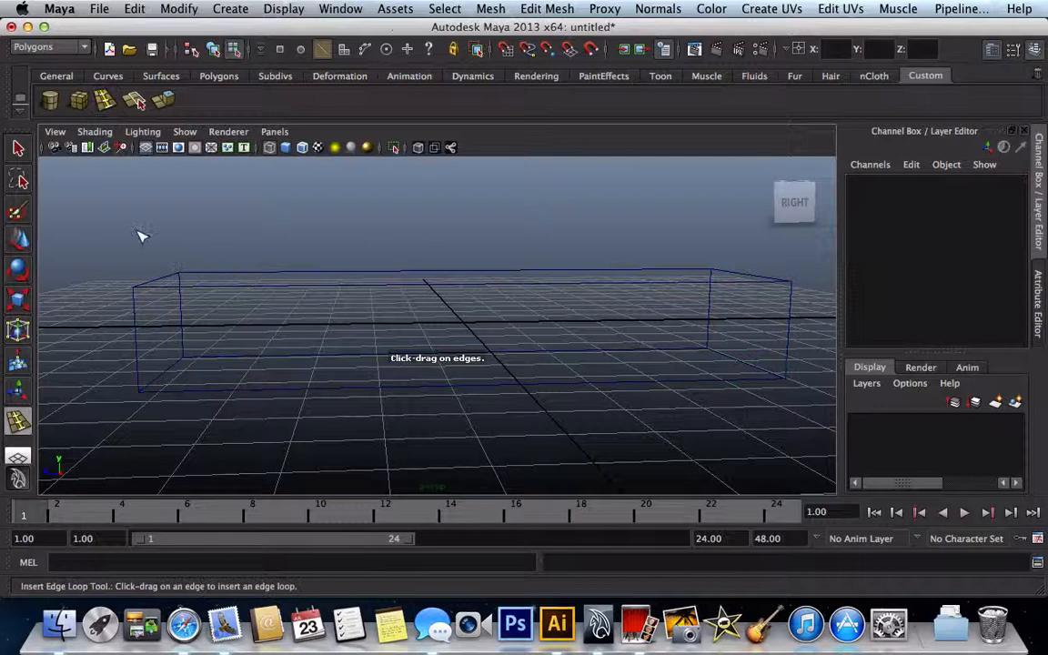
{"action": "left_click", "coordinate": [160, 285]}
{"action": "left_click", "coordinate": [161, 285]}
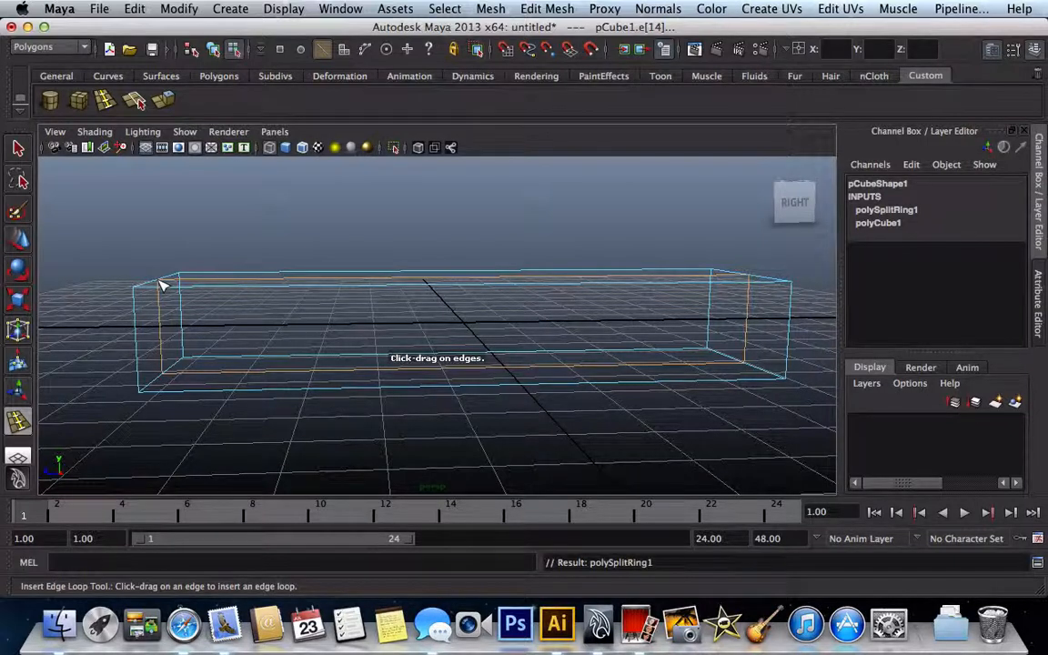
{"action": "key", "text": "ctrl+z"}
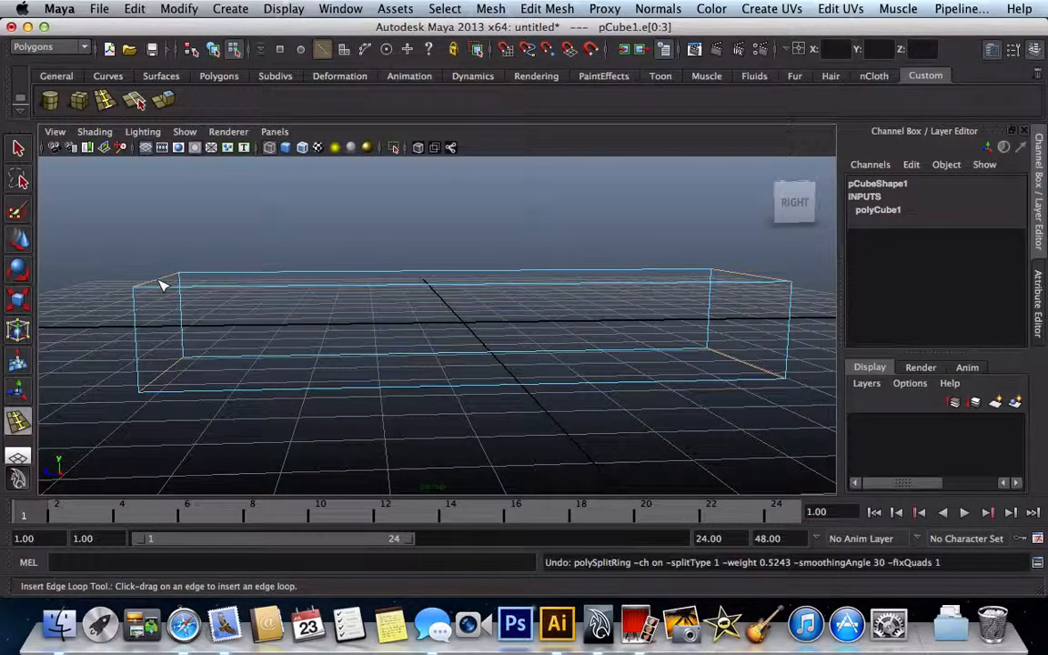
- Insert two lengthwise edge loops along the box and show it in full from above
{"action": "left_click", "coordinate": [160, 285]}
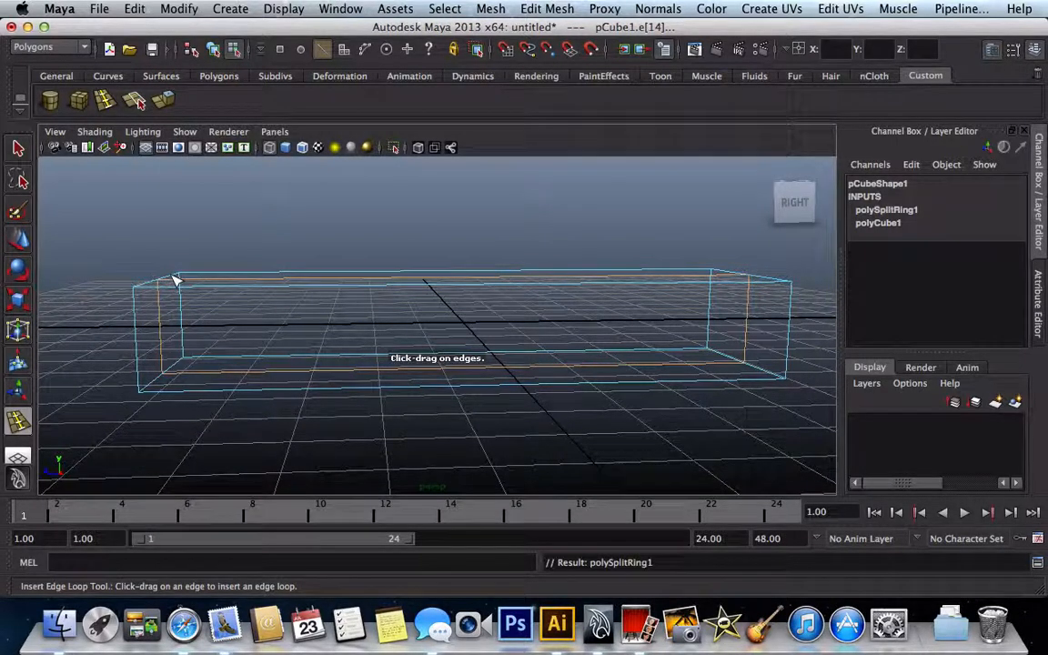
{"action": "left_click", "coordinate": [175, 280]}
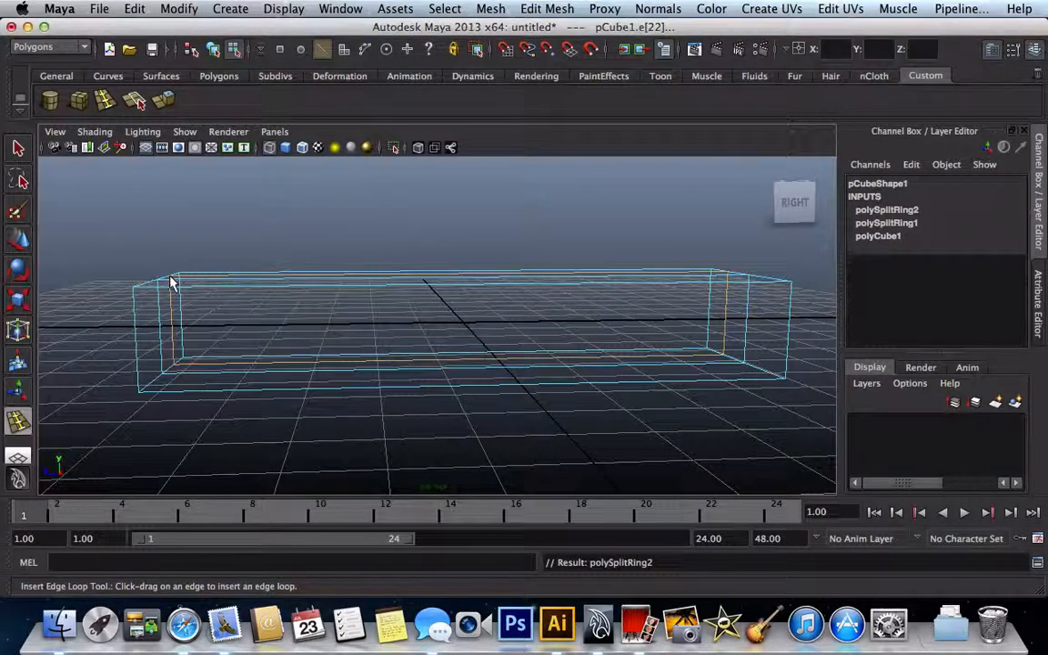
{"action": "key", "text": "space"}
{"action": "key", "text": "space"}
{"action": "scroll", "coordinate": [325, 247], "scroll_direction": "down", "scroll_amount": 6}
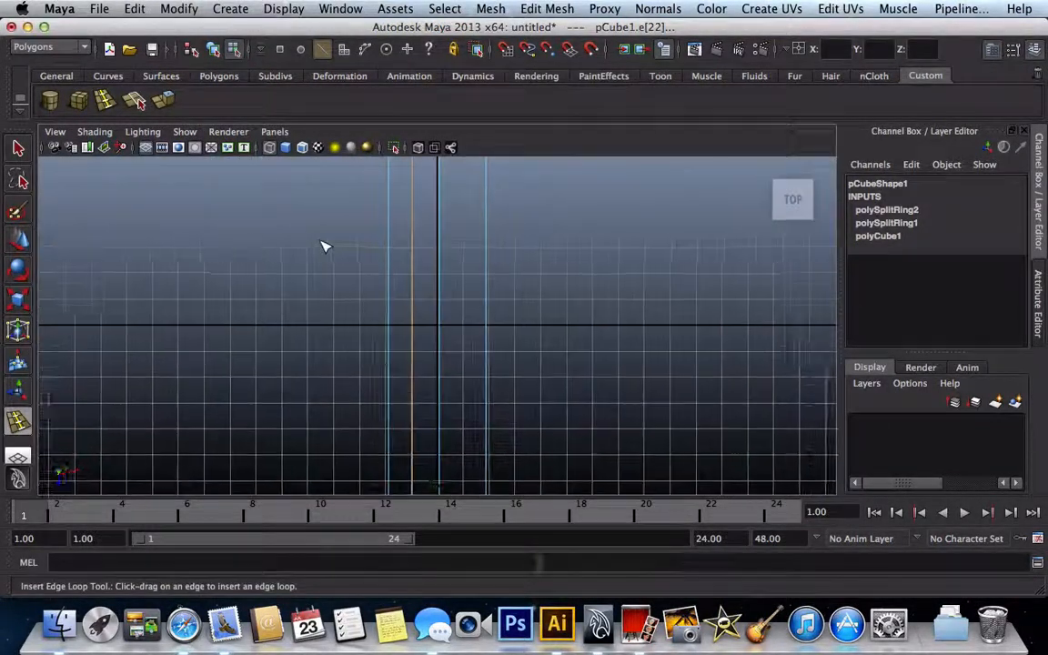
{"action": "scroll", "coordinate": [326, 246], "scroll_direction": "up", "scroll_amount": 1}
{"action": "scroll", "coordinate": [326, 247], "scroll_direction": "up", "scroll_amount": 1}
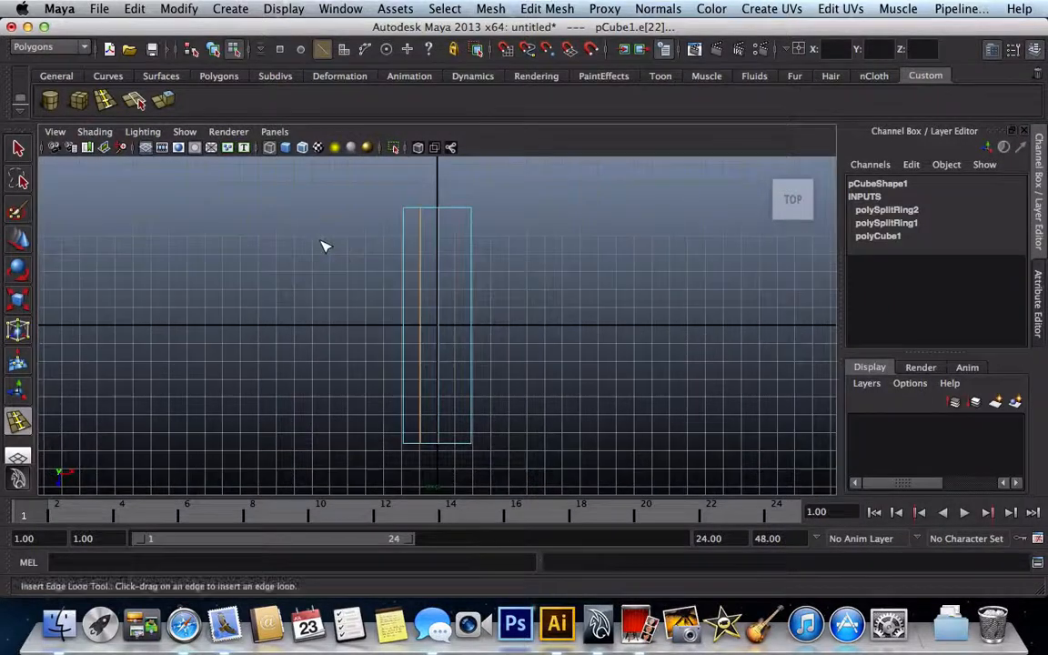
- Try to move both lengthwise edge loops along X toward the box's center line, and undo the moves
{"action": "key", "text": "w"}
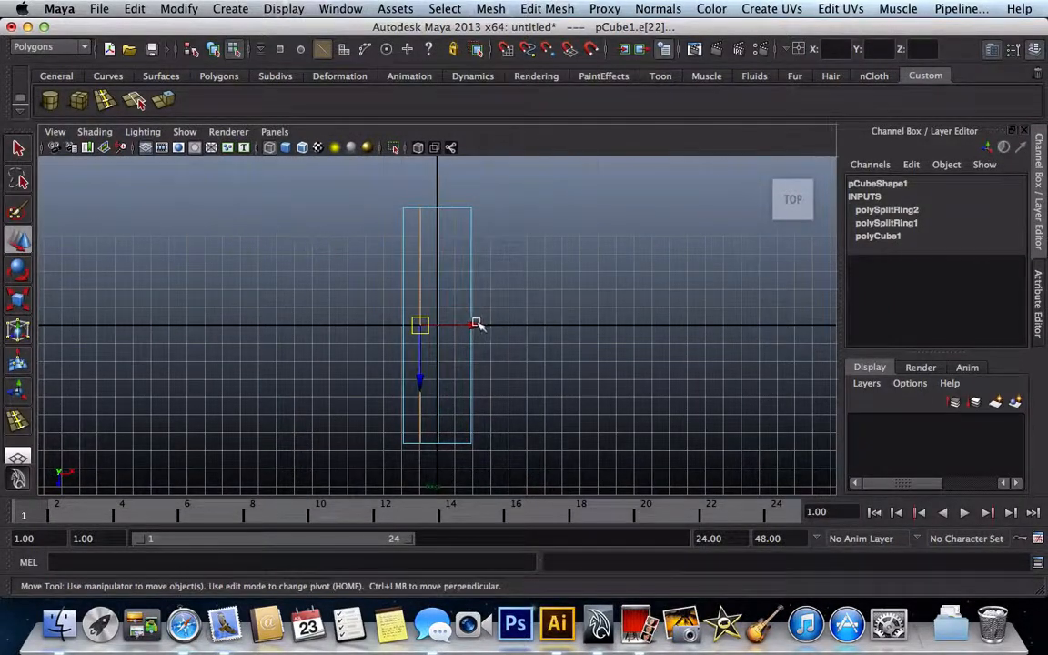
{"action": "left_click_drag", "start_coordinate": [472, 326], "coordinate": [482, 327]}
{"action": "left_click", "coordinate": [437, 285]}
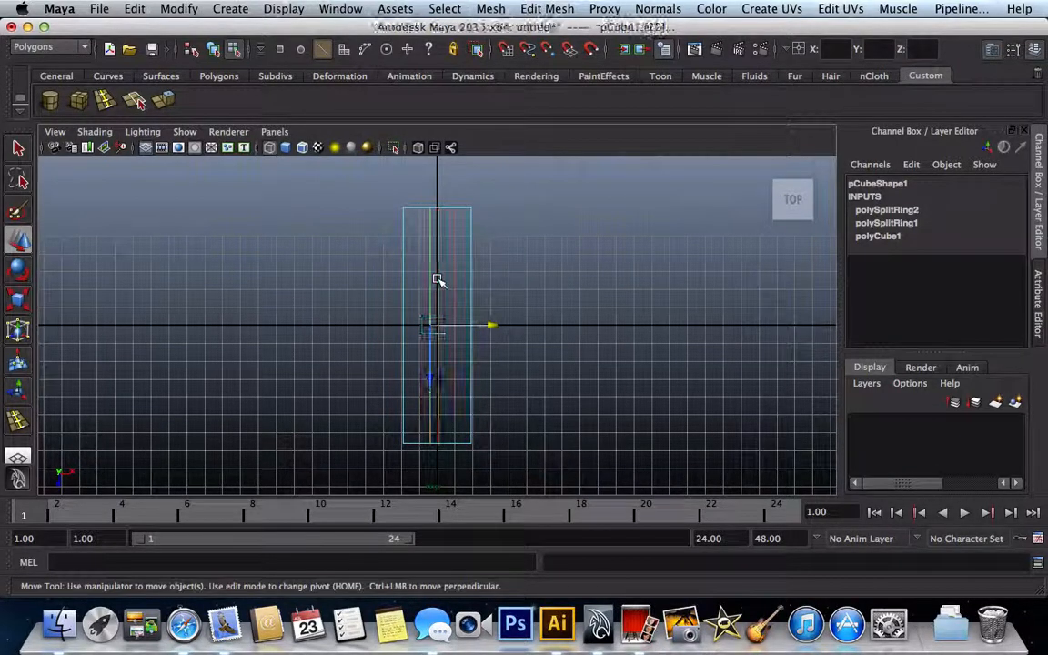
{"action": "left_click_drag", "start_coordinate": [494, 328], "coordinate": [499, 330]}
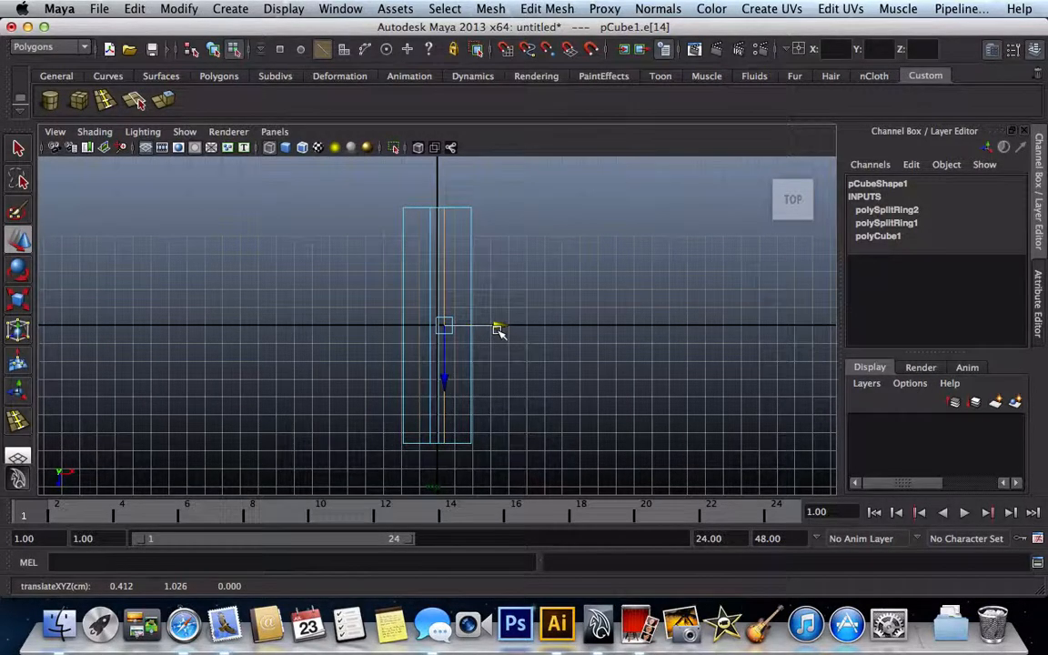
{"action": "scroll", "coordinate": [498, 330], "scroll_direction": "up", "scroll_amount": 5}
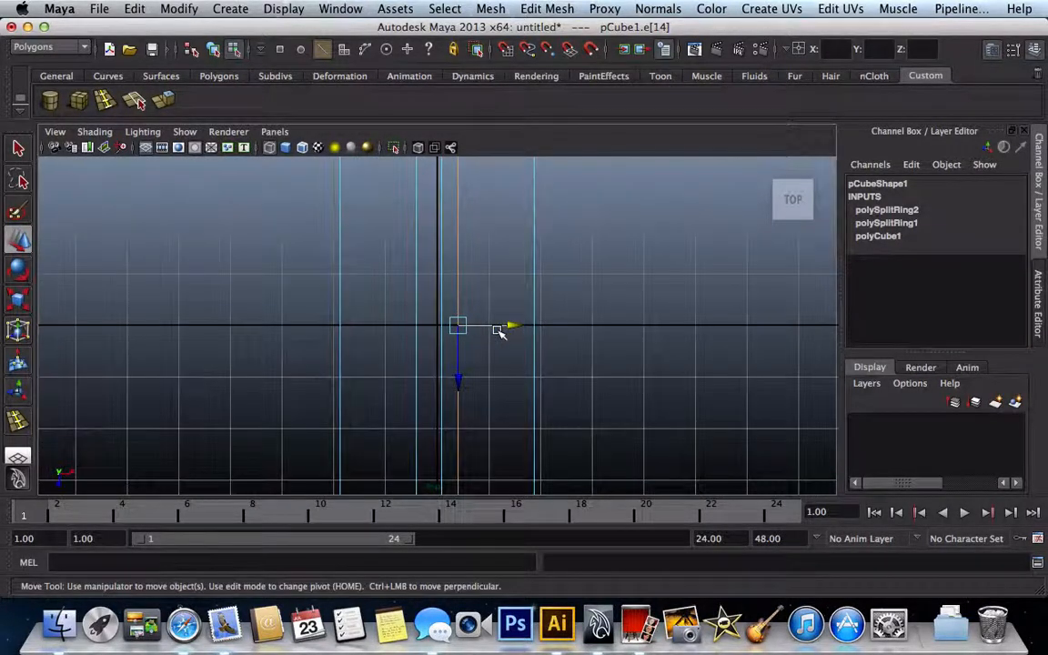
{"action": "scroll", "coordinate": [498, 330], "scroll_direction": "down", "scroll_amount": 1}
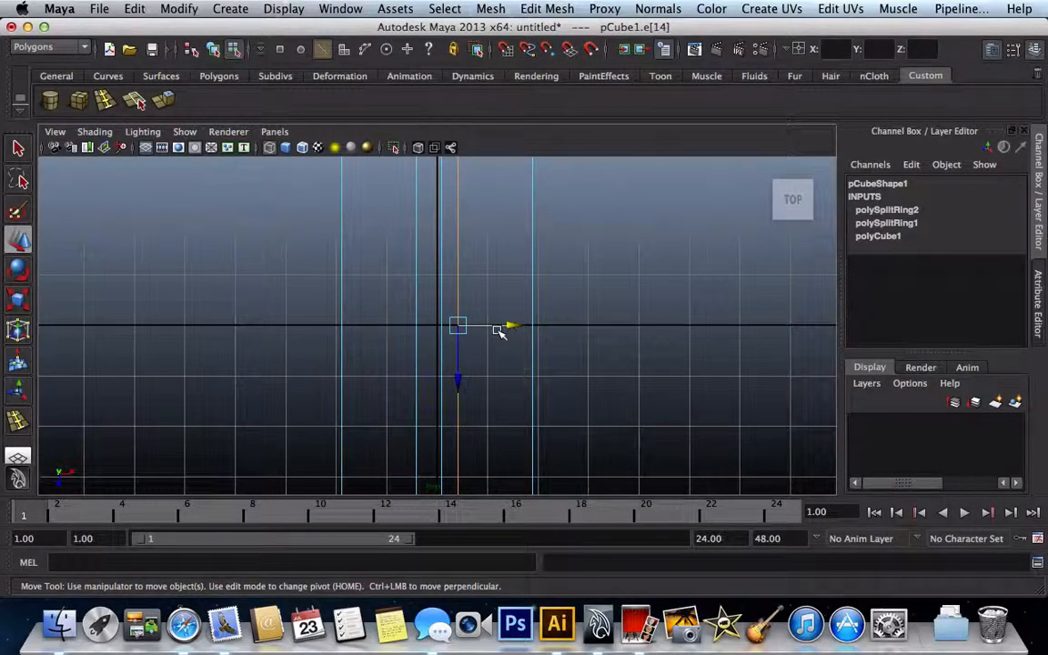
{"action": "key", "text": "z"}
{"action": "key", "text": "z"}
{"action": "key", "text": "z"}
{"action": "key", "text": "z"}
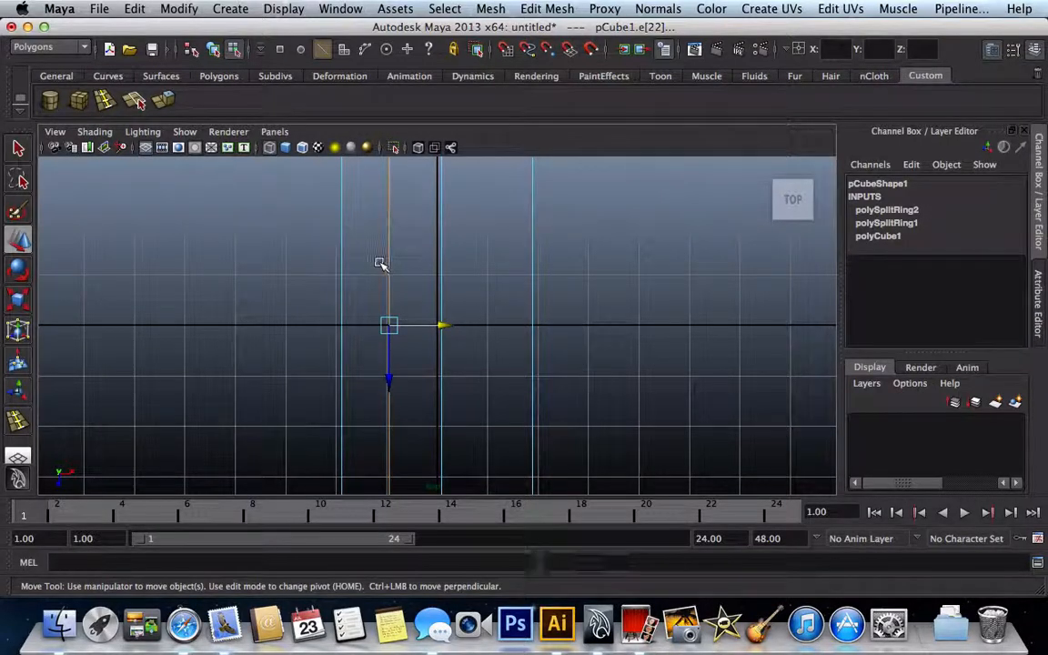
- Move the two whole lengthwise edge loops along X so they sit close to the center line, one on each side
{"action": "left_click_drag", "start_coordinate": [443, 327], "coordinate": [468, 330]}
{"action": "left_click_drag", "start_coordinate": [484, 391], "coordinate": [435, 360]}
{"action": "left_click_drag", "start_coordinate": [494, 324], "coordinate": [518, 327]}
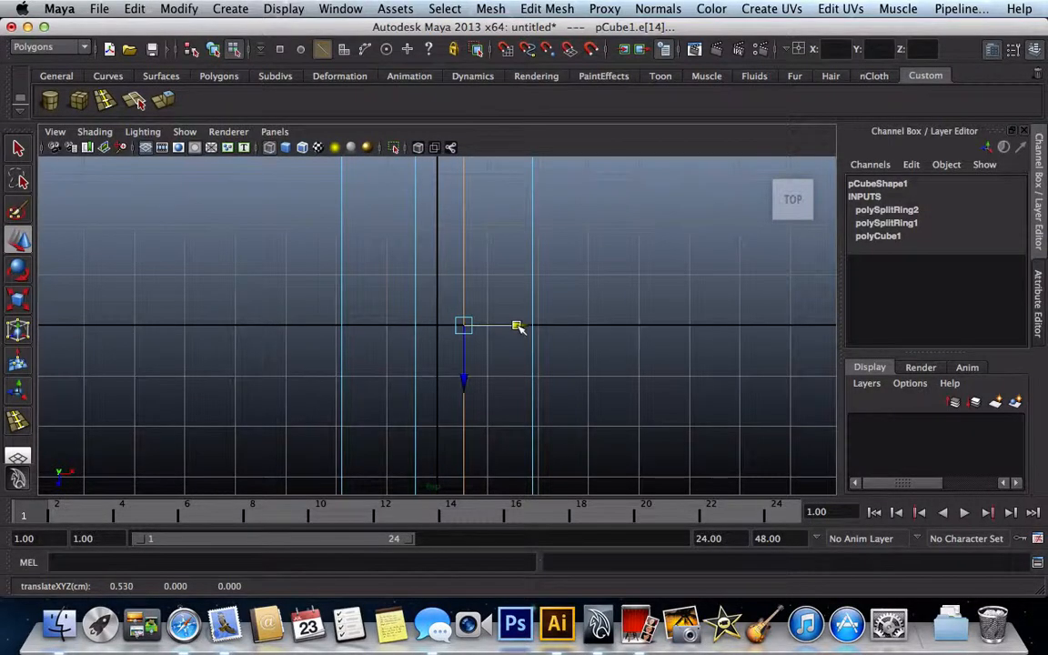
{"action": "scroll", "coordinate": [518, 327], "scroll_direction": "down", "scroll_amount": 5}
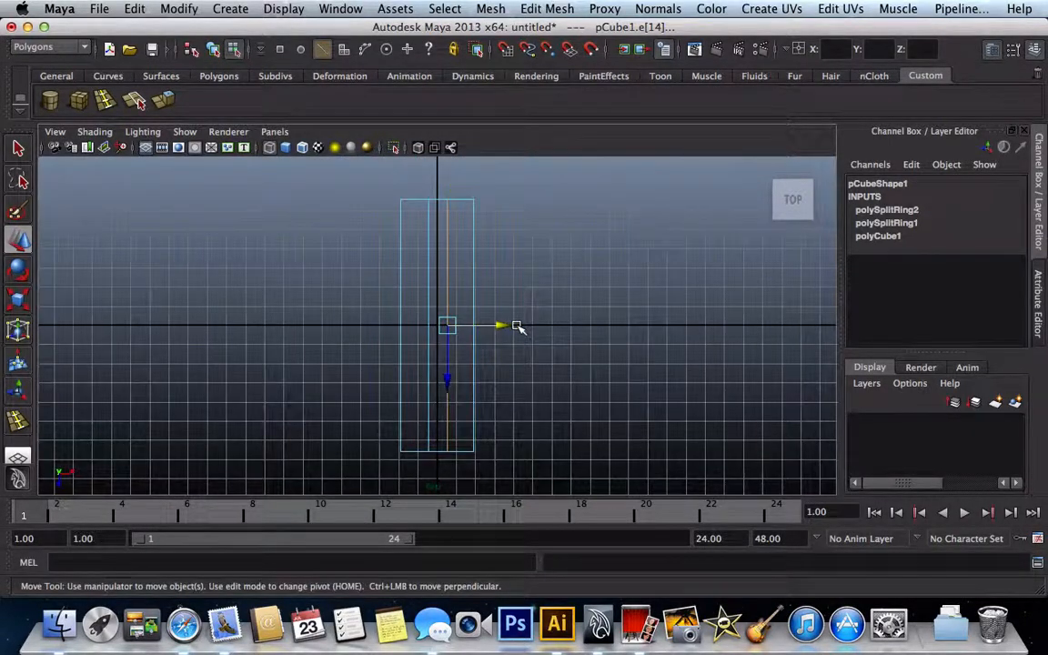
{"action": "scroll", "coordinate": [518, 327], "scroll_direction": "up", "scroll_amount": 1}
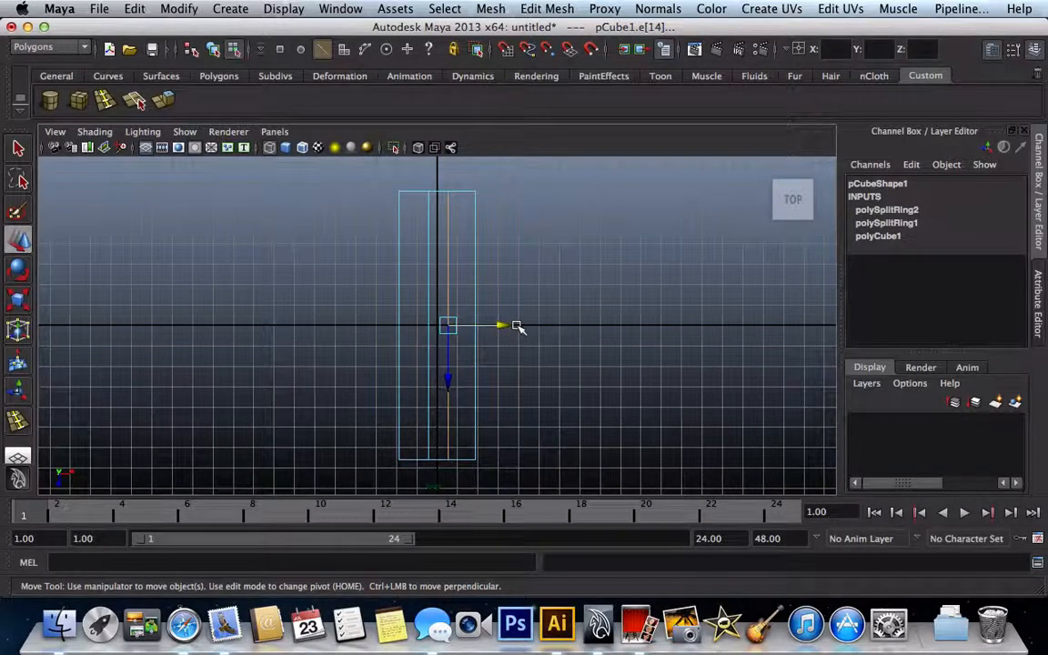
{"action": "scroll", "coordinate": [518, 327], "scroll_direction": "up", "scroll_amount": 3}
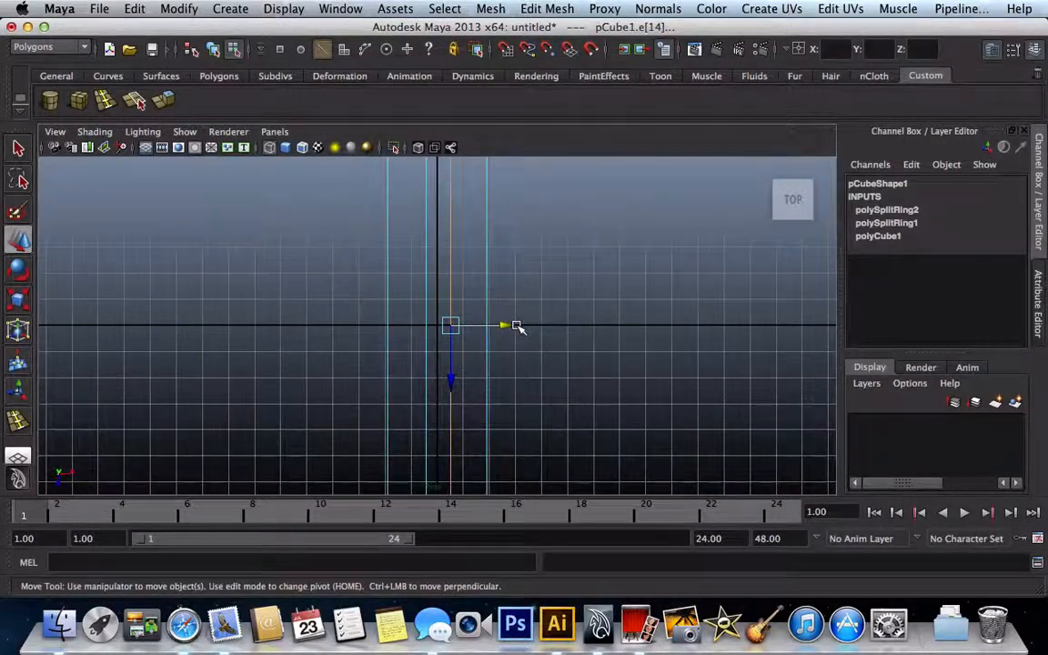
{"action": "left_click_drag", "start_coordinate": [506, 328], "coordinate": [497, 328]}
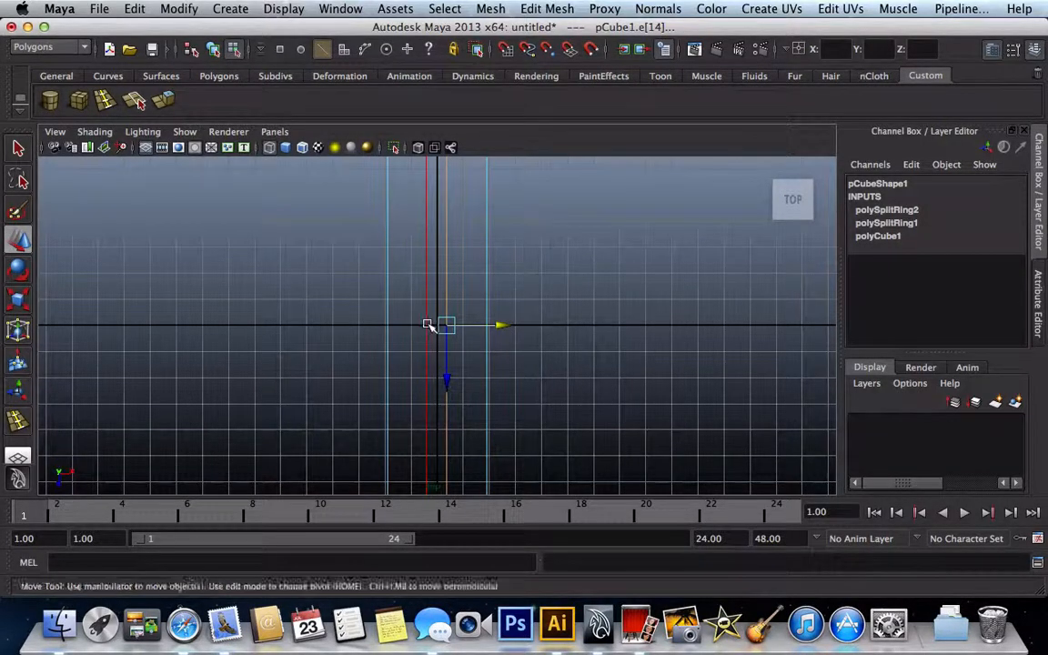
- Try to move a single edge of the lengthwise loop on the negative X side toward the center, and undo it
{"action": "left_click", "coordinate": [426, 324]}
{"action": "left_click_drag", "start_coordinate": [482, 328], "coordinate": [485, 330]}
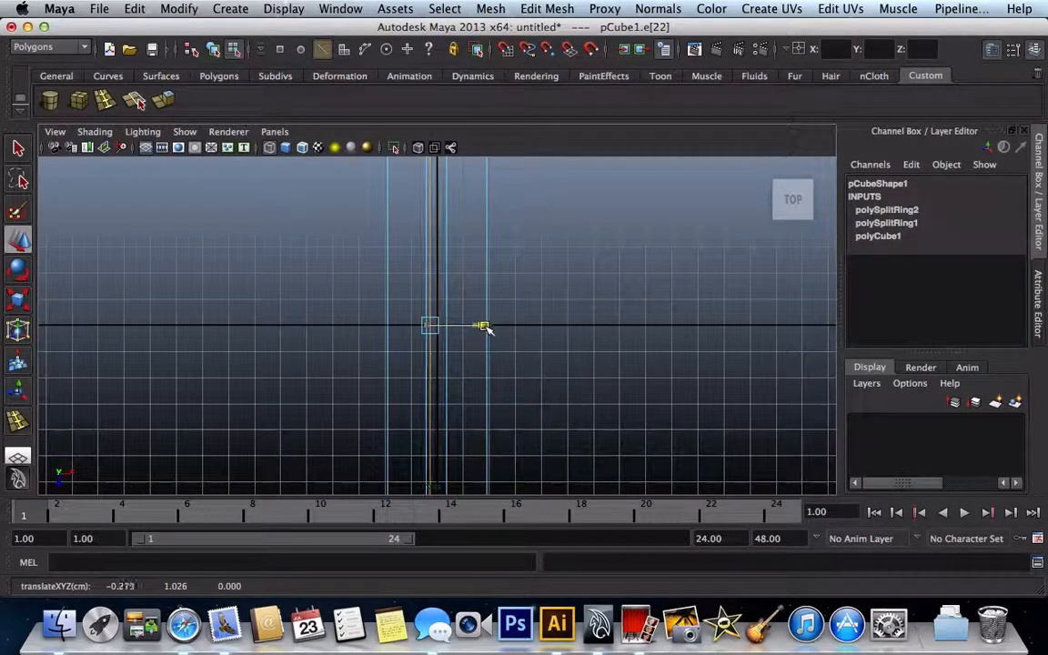
{"action": "scroll", "coordinate": [485, 330], "scroll_direction": "down", "scroll_amount": 2}
{"action": "scroll", "coordinate": [487, 327], "scroll_direction": "up", "scroll_amount": 2}
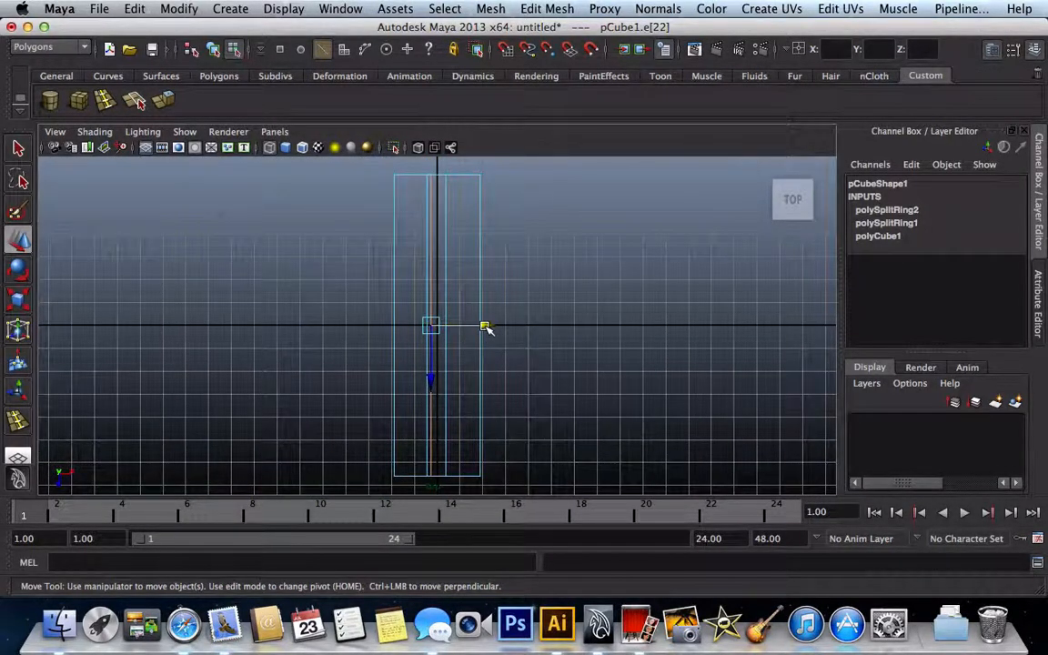
{"action": "left_click_drag", "start_coordinate": [486, 327], "coordinate": [482, 326]}
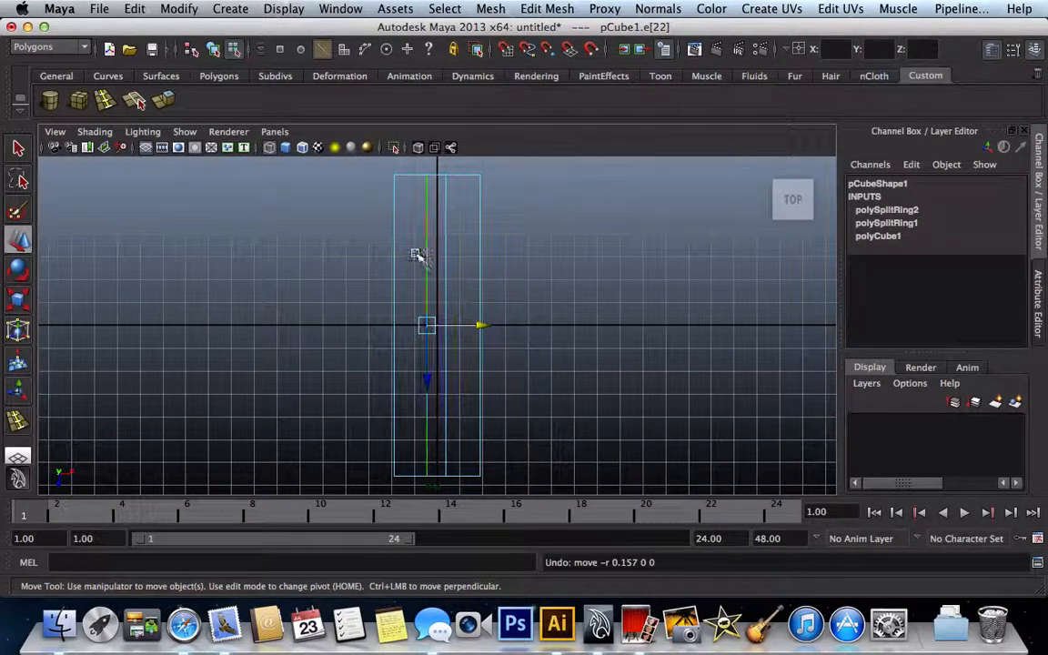
- Select the entire lengthwise loop on the negative X side and move it to X about -0.26
{"action": "double_click", "coordinate": [431, 268]}
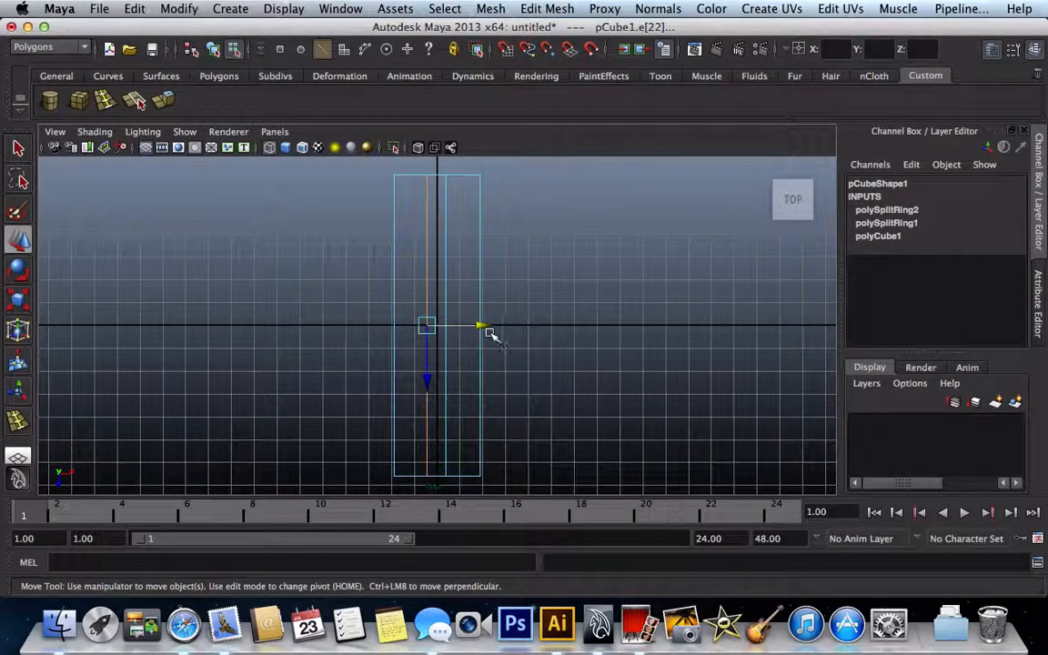
{"action": "left_click_drag", "start_coordinate": [487, 327], "coordinate": [488, 329]}
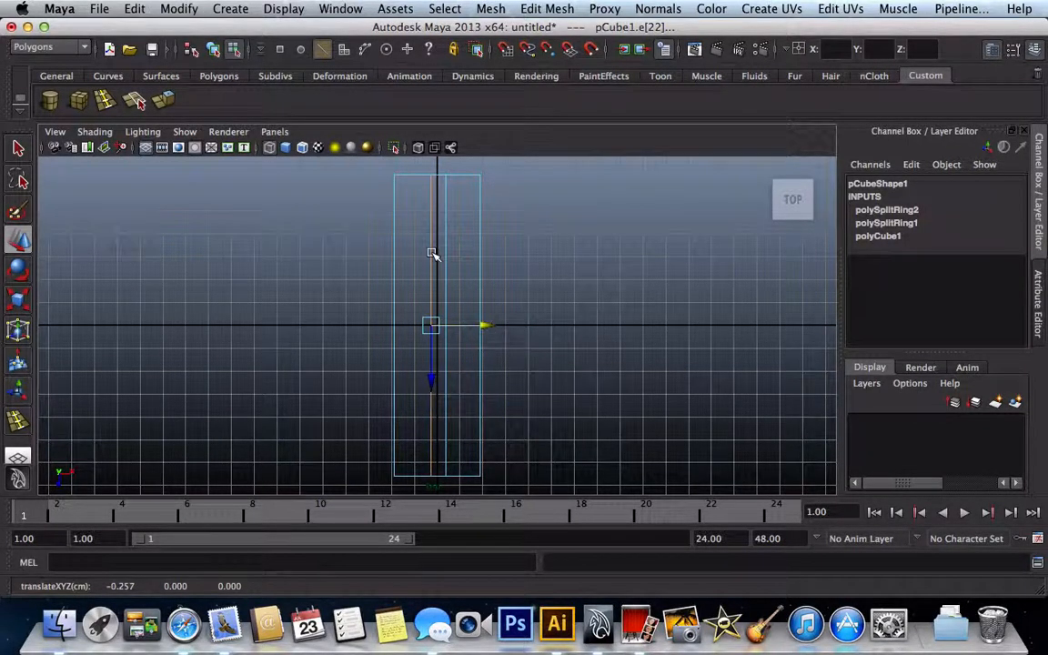
- Insert two crosswise edge loops, one about a fifth from the box's far end and one just past its middle
{"action": "left_click", "coordinate": [105, 99]}
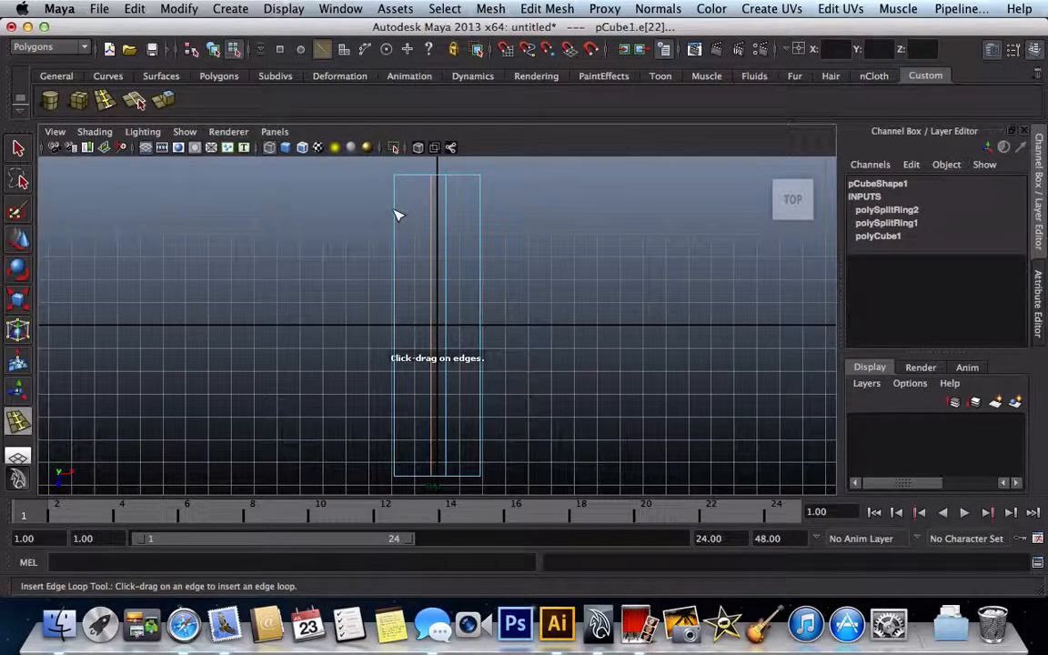
{"action": "left_click_drag", "start_coordinate": [396, 215], "coordinate": [407, 245]}
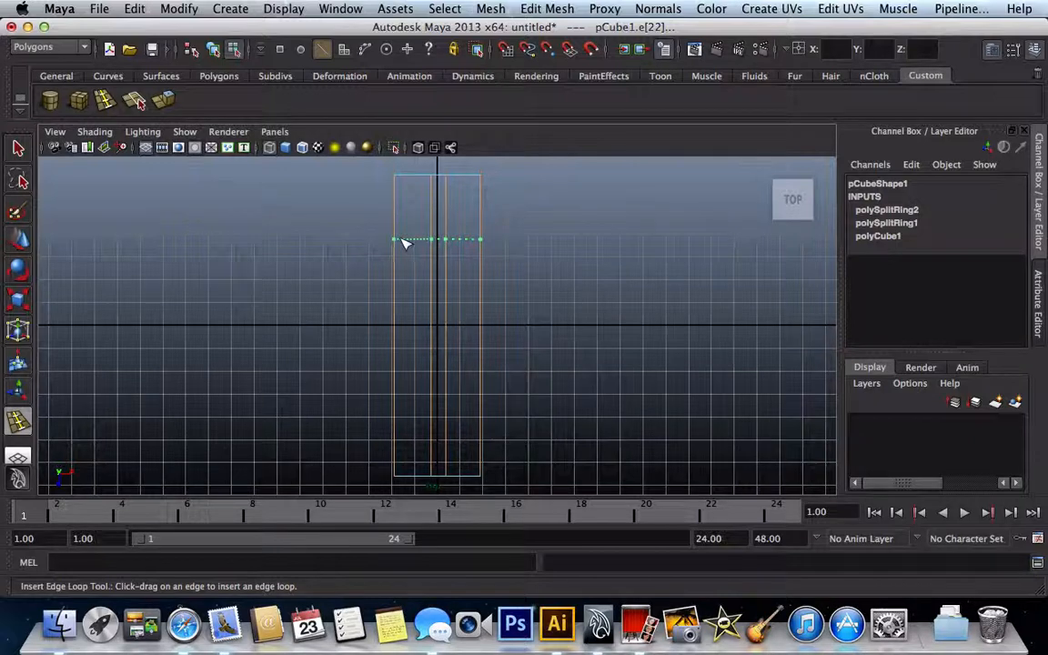
{"action": "left_click_drag", "start_coordinate": [406, 243], "coordinate": [401, 238]}
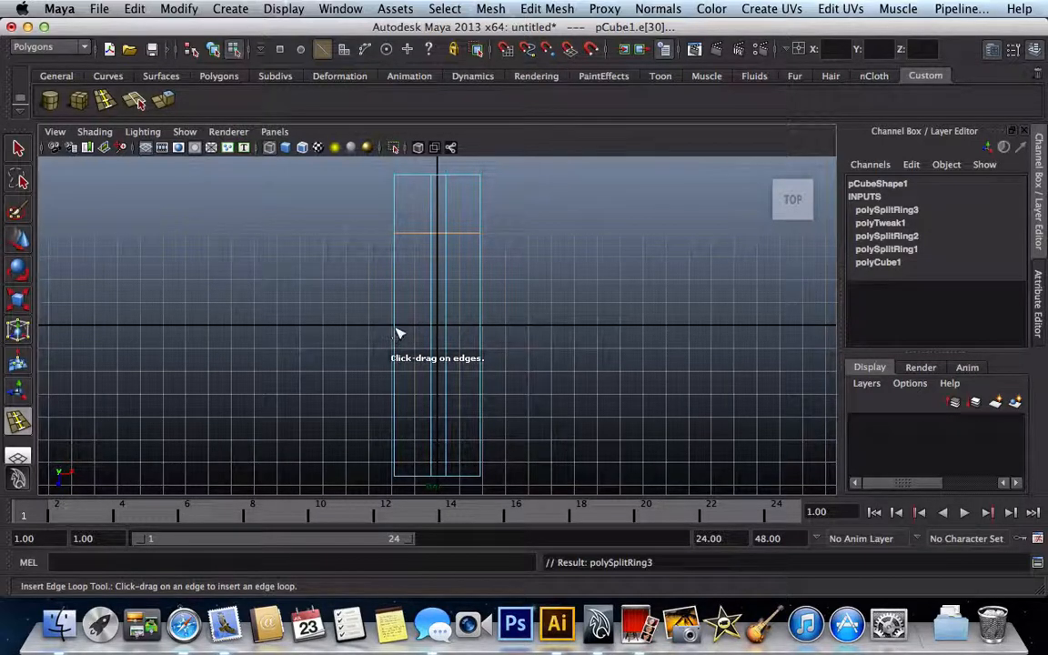
{"action": "left_click_drag", "start_coordinate": [397, 334], "coordinate": [396, 362]}
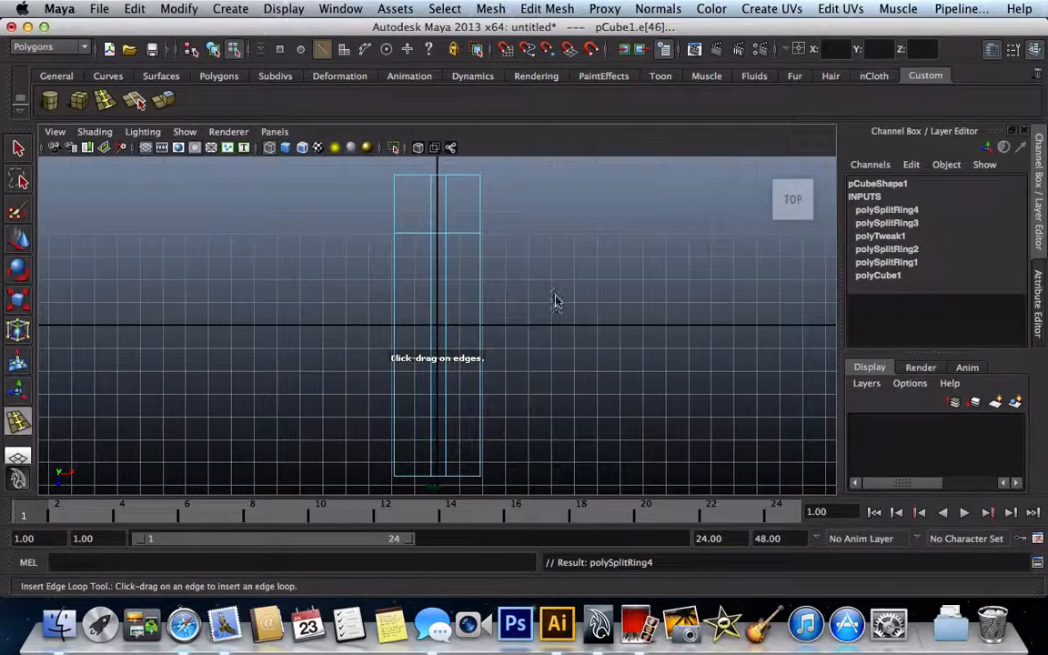
- In perspective, select all vertices of the crosswise loop near the middle and scale them down uniformly to form a narrow neck
{"action": "key", "text": "space"}
{"action": "key", "text": "space"}
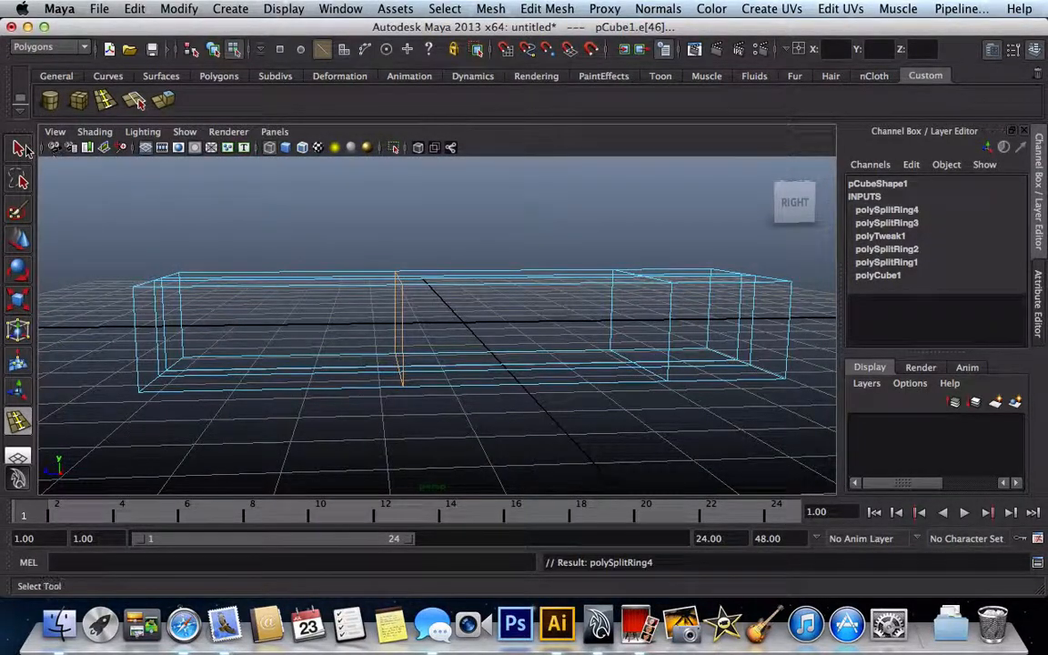
{"action": "left_click", "coordinate": [20, 148]}
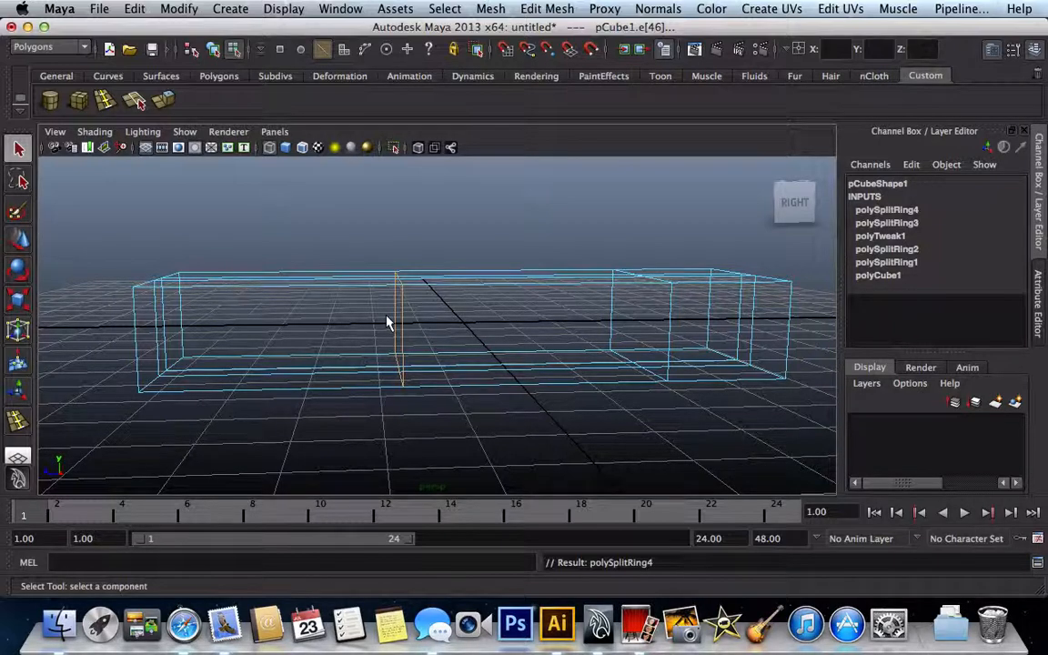
{"action": "scroll", "coordinate": [387, 321], "scroll_direction": "up", "scroll_amount": 2}
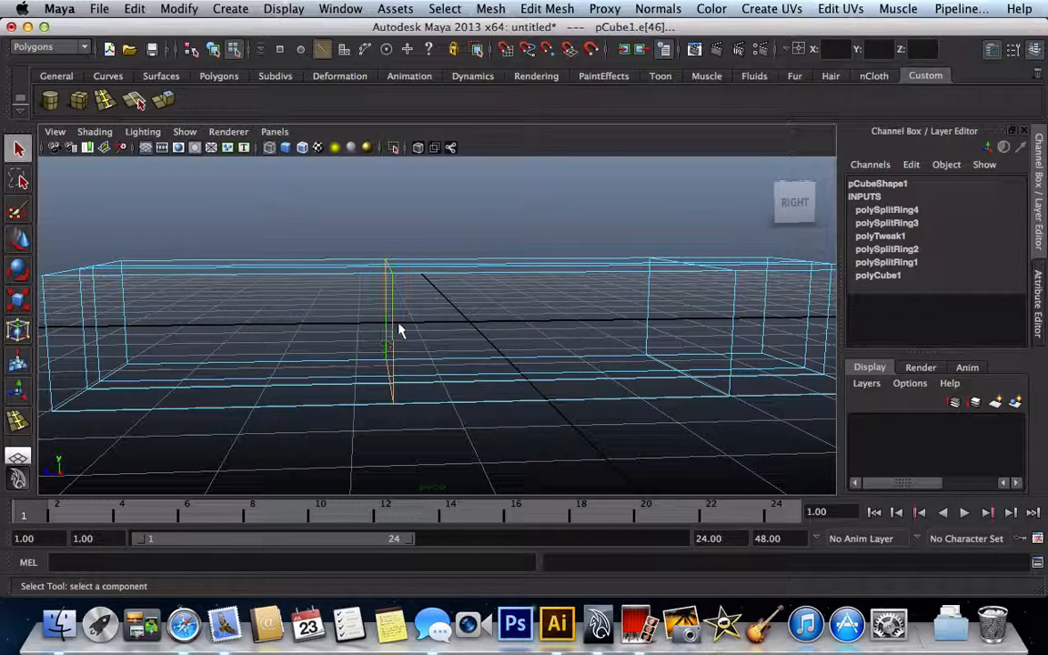
{"action": "right_click_drag", "start_coordinate": [396, 332], "coordinate": [346, 299]}
{"action": "left_click_drag", "start_coordinate": [424, 416], "coordinate": [342, 204]}
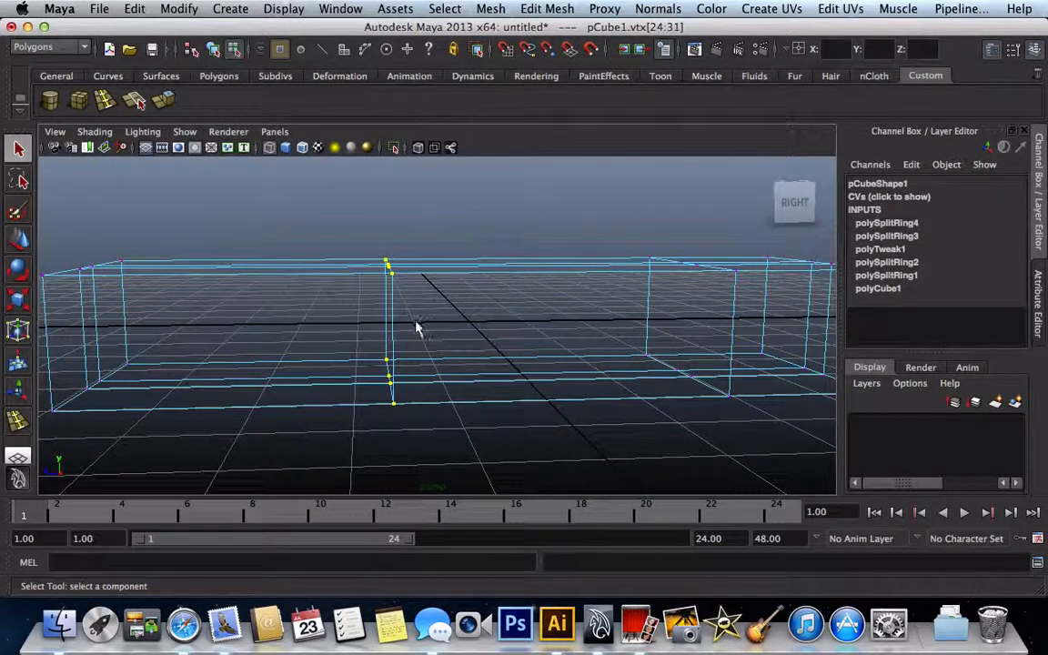
{"action": "key", "text": "r"}
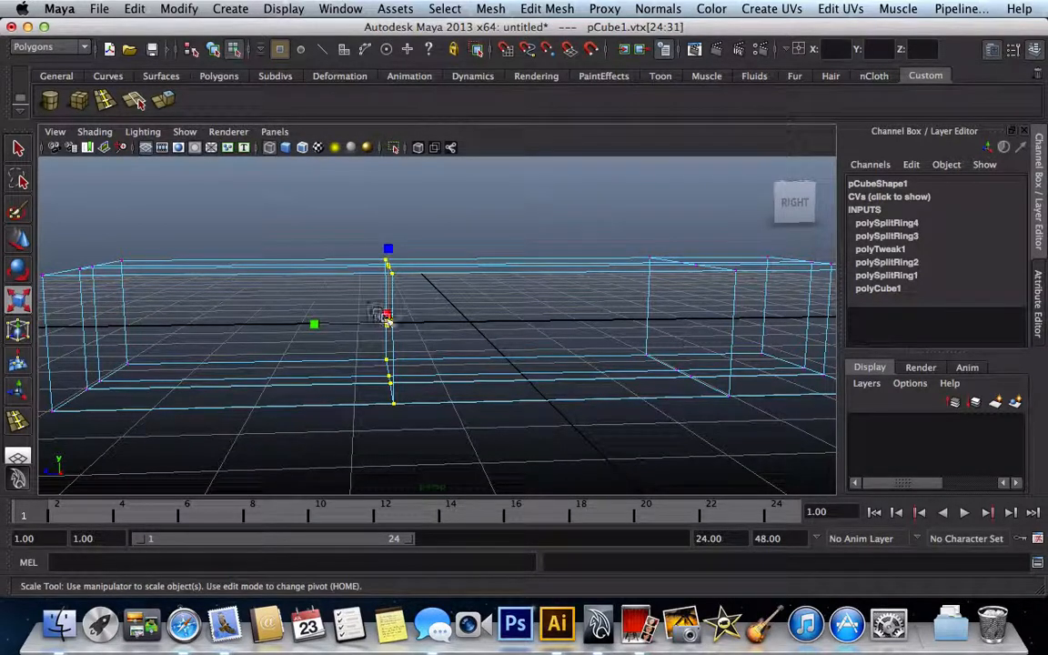
{"action": "left_click", "coordinate": [389, 321]}
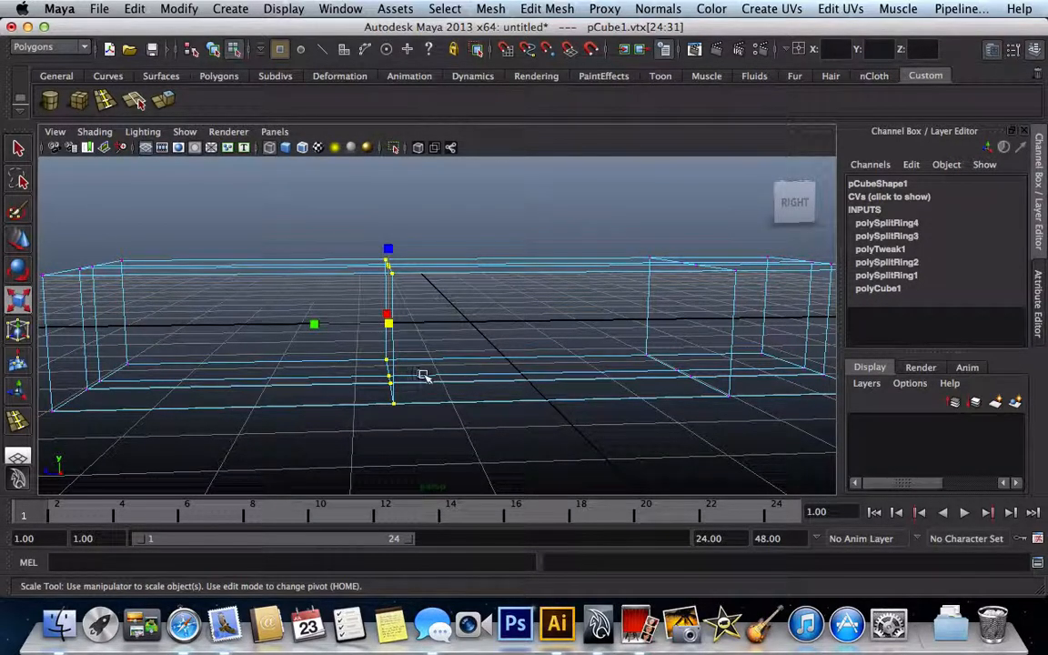
{"action": "left_click_drag", "start_coordinate": [421, 375], "coordinate": [566, 391], "text": "alt"}
{"action": "left_click_drag", "start_coordinate": [380, 260], "coordinate": [345, 183]}
- Insert a crosswise edge loop about midway between the narrow neck and the end of the longer tapered section
{"action": "scroll", "coordinate": [351, 300], "scroll_direction": "down", "scroll_amount": 5}
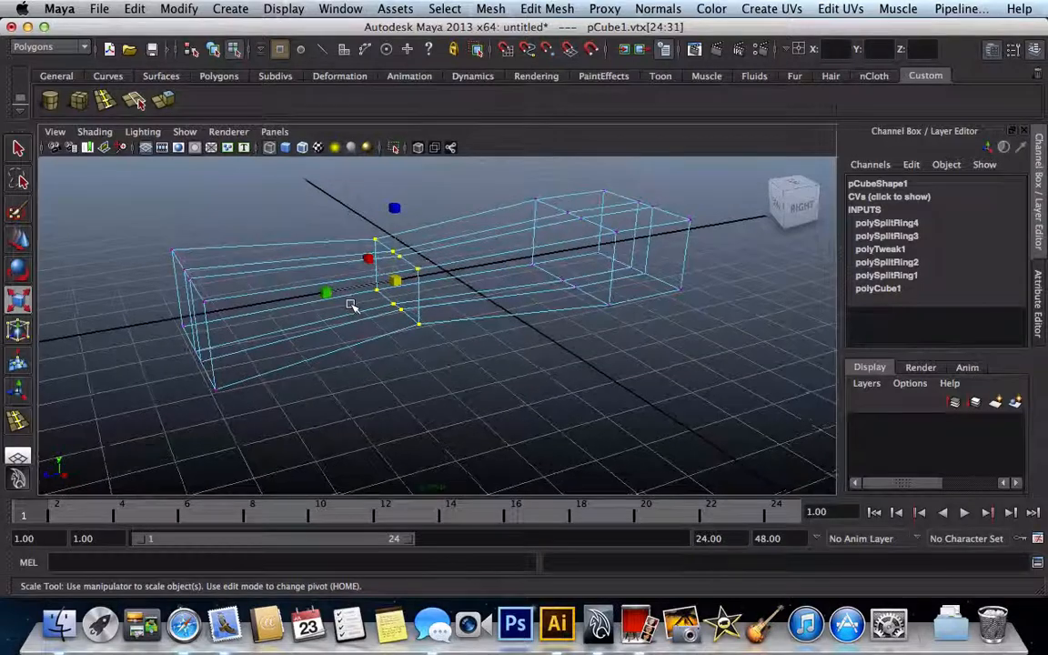
{"action": "scroll", "coordinate": [351, 306], "scroll_direction": "up", "scroll_amount": 3}
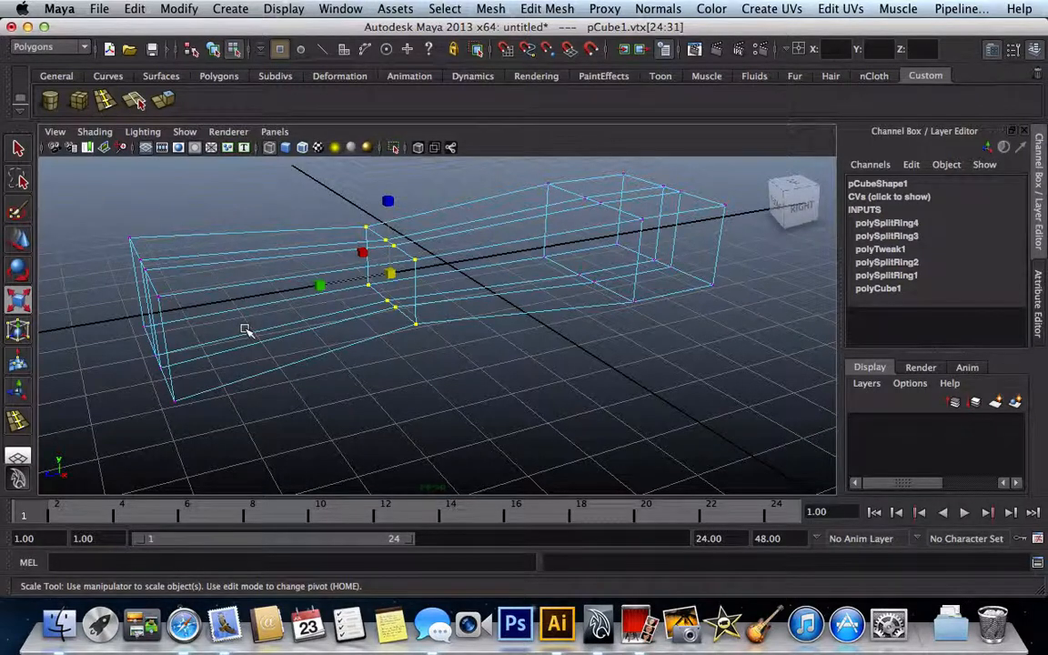
{"action": "left_click", "coordinate": [133, 102]}
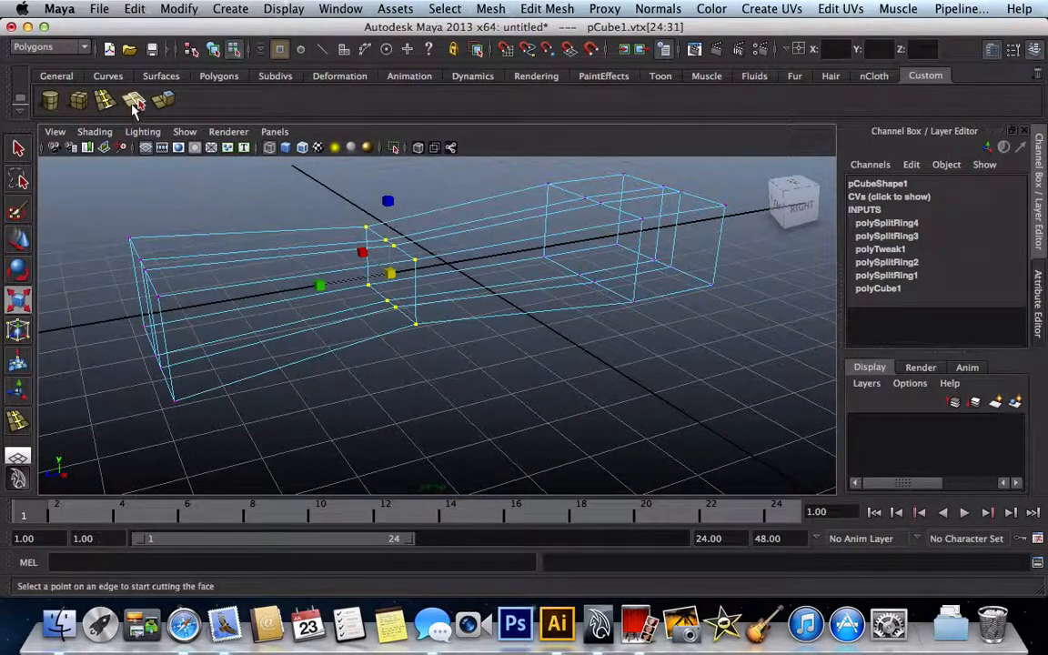
{"action": "left_click", "coordinate": [106, 104]}
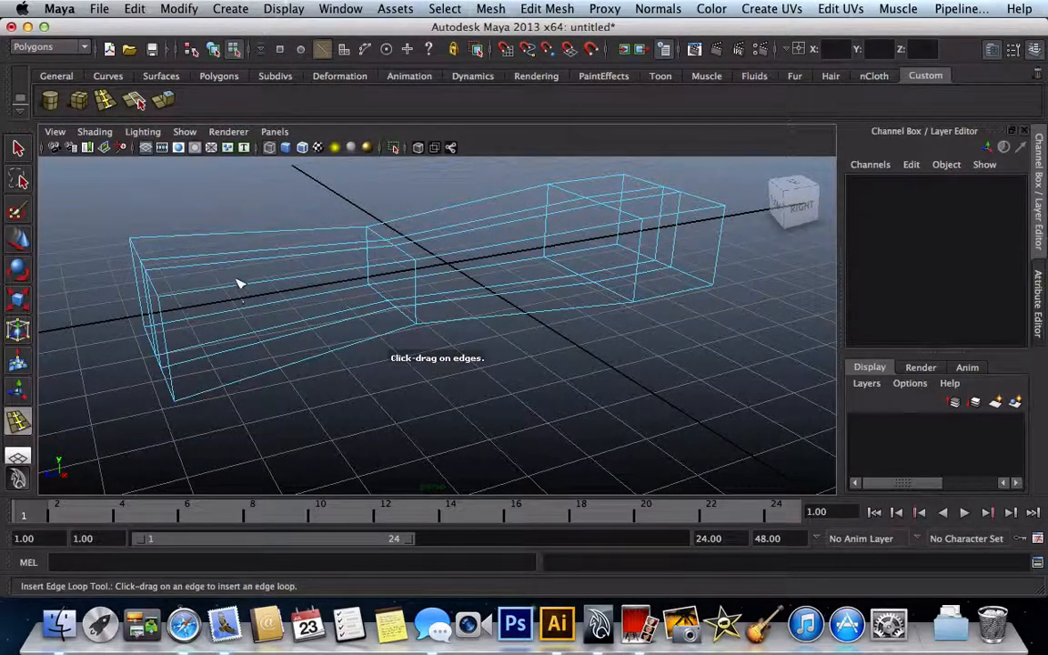
{"action": "left_click_drag", "start_coordinate": [245, 291], "coordinate": [260, 287]}
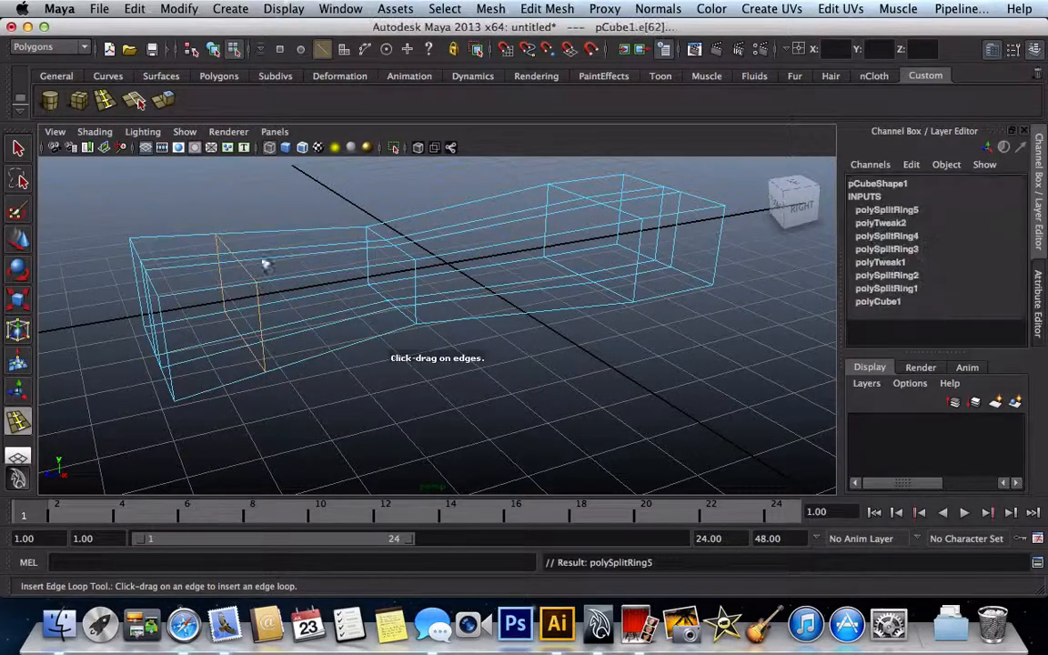
- Insert a crosswise edge loop between the neck and the far end block, and uniformly scale down the vertices of the loop nearest the opposite end
{"action": "left_click_drag", "start_coordinate": [563, 239], "coordinate": [577, 235]}
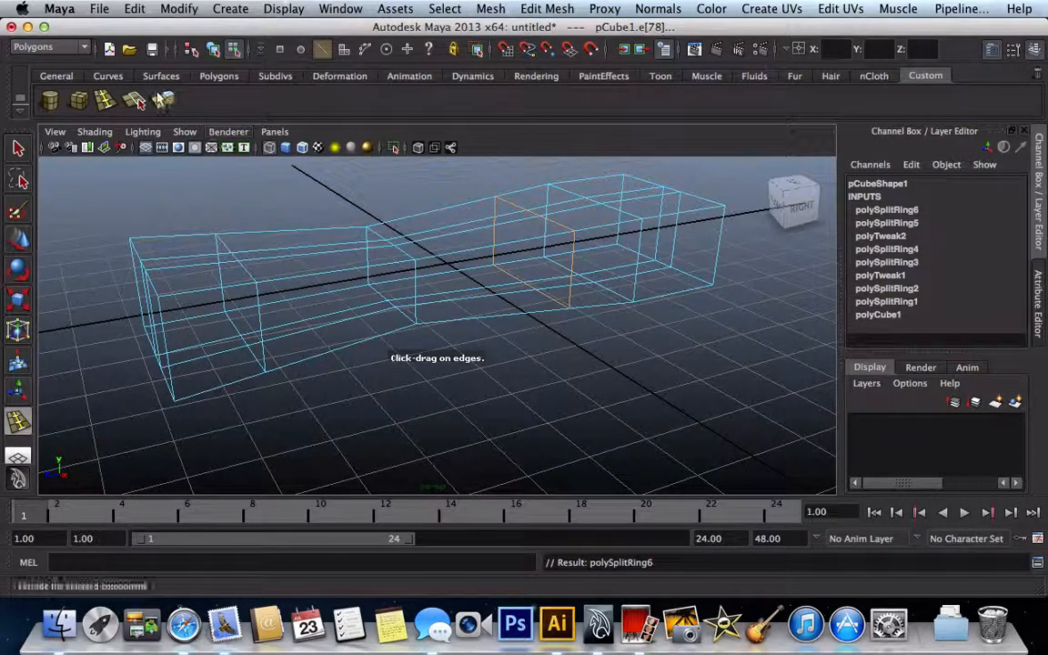
{"action": "left_click", "coordinate": [18, 149]}
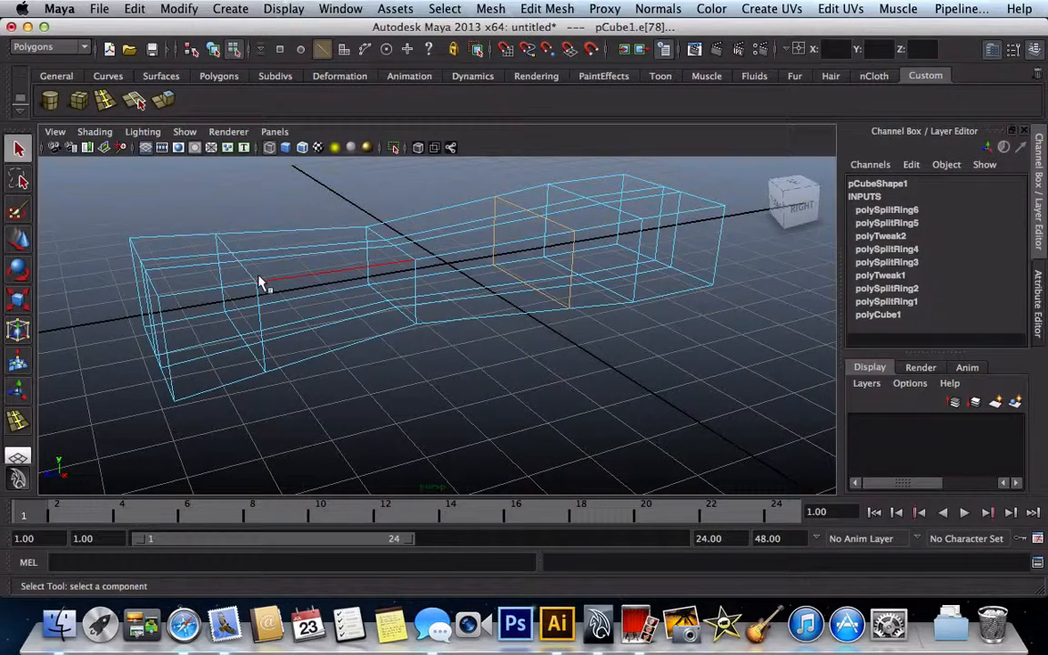
{"action": "left_click", "coordinate": [257, 284]}
{"action": "right_click_drag", "start_coordinate": [258, 284], "coordinate": [196, 285]}
{"action": "left_click_drag", "start_coordinate": [307, 401], "coordinate": [211, 179]}
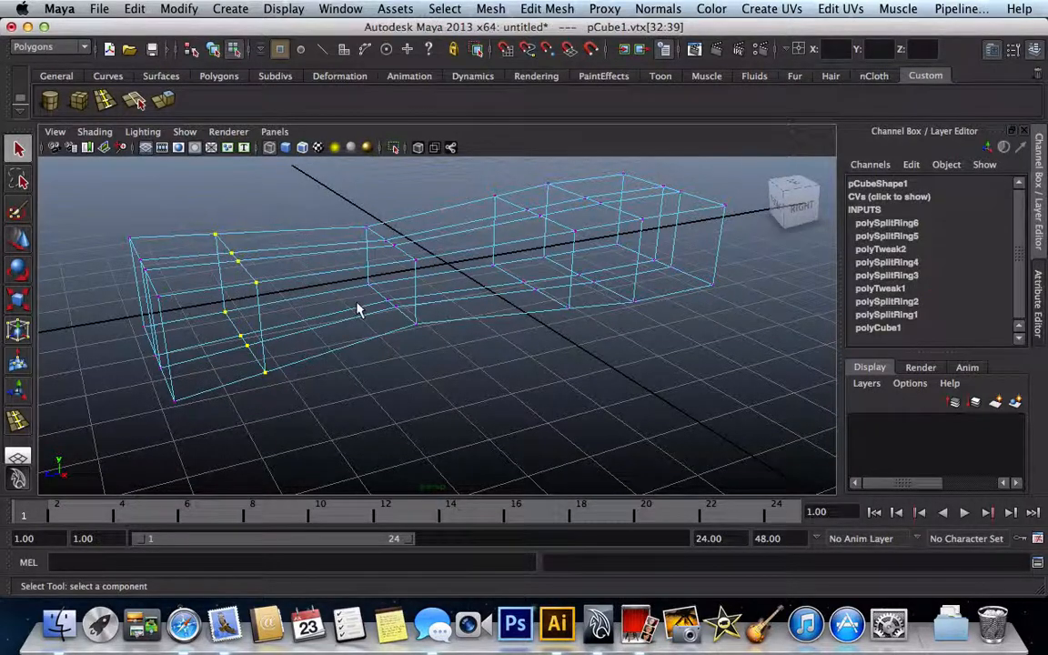
{"action": "key", "text": "r"}
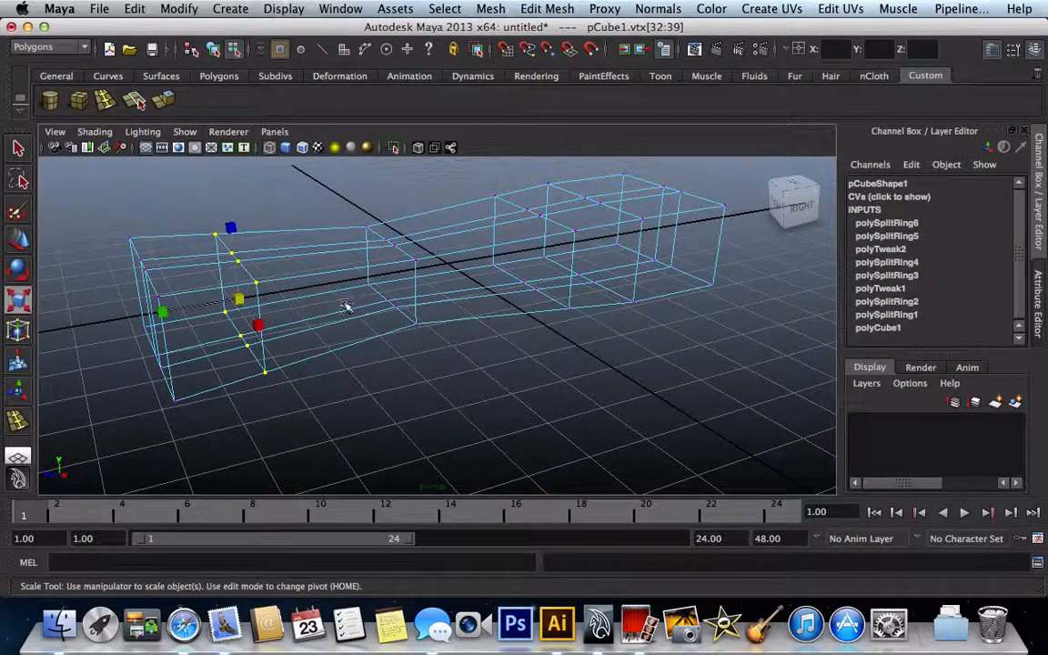
{"action": "left_click_drag", "start_coordinate": [241, 299], "coordinate": [223, 286]}
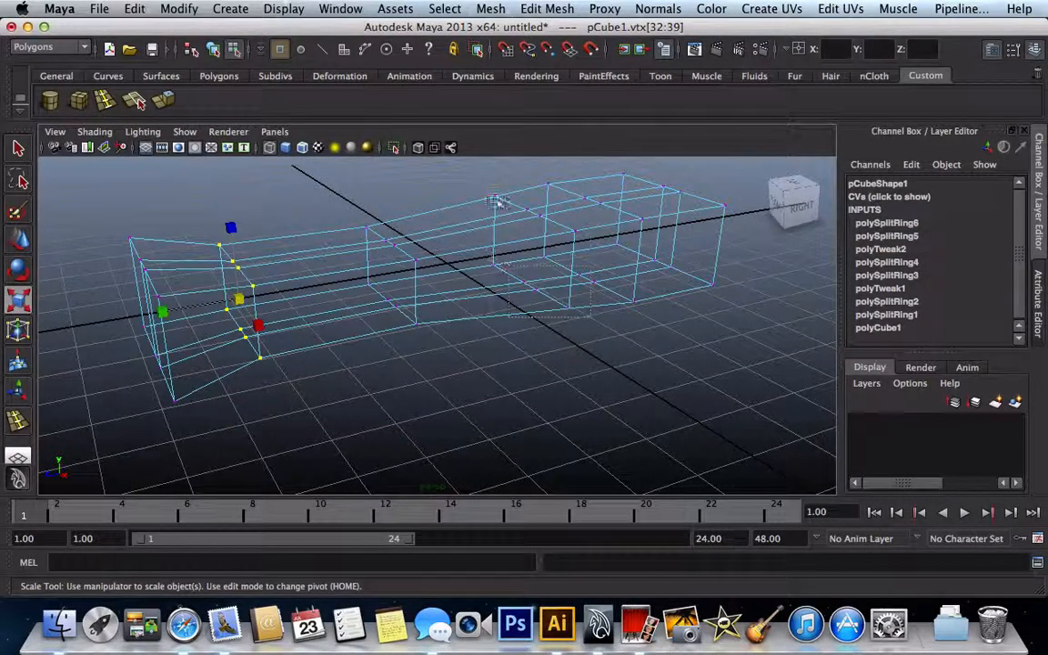
- Select all vertices of the crosswise loop just before the end block and scale them down uniformly
{"action": "left_click", "coordinate": [585, 383]}
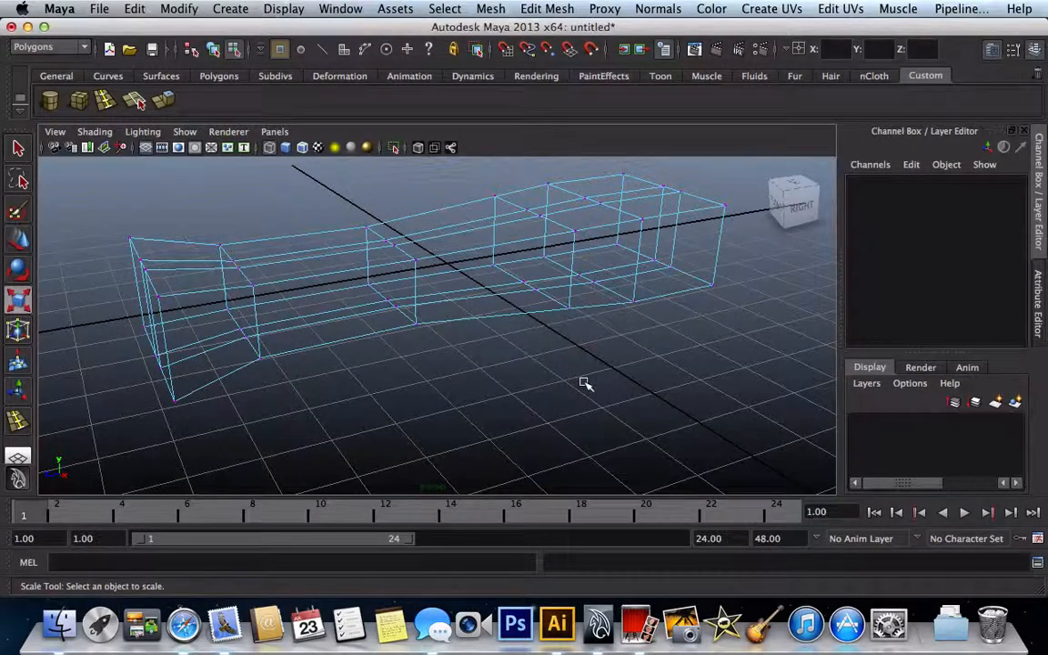
{"action": "left_click_drag", "start_coordinate": [585, 383], "coordinate": [637, 362], "text": "alt"}
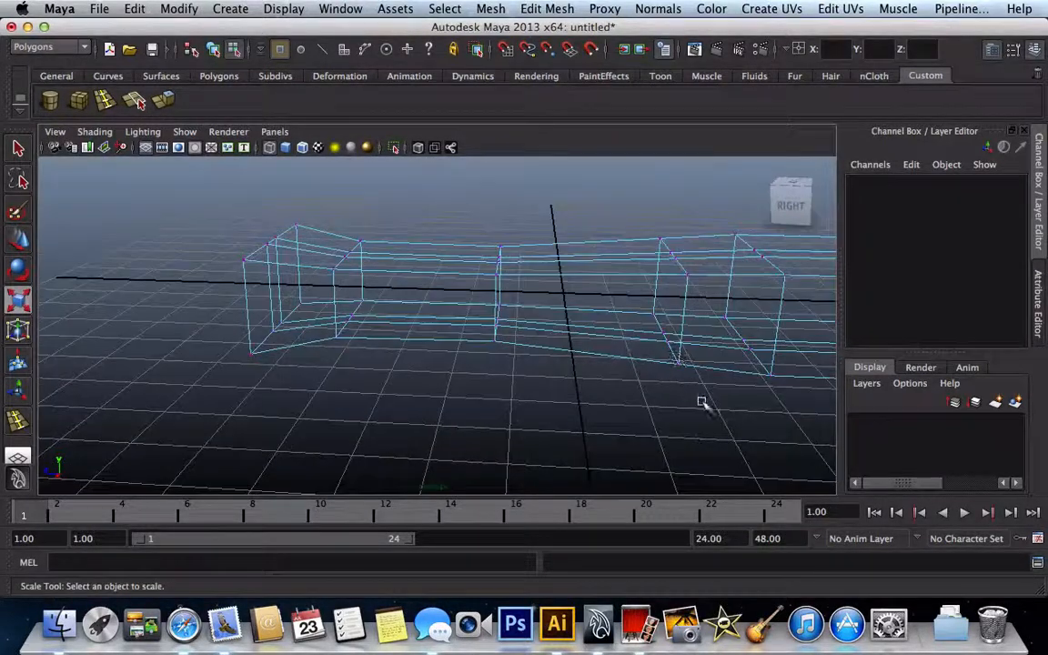
{"action": "left_click_drag", "start_coordinate": [702, 402], "coordinate": [628, 227]}
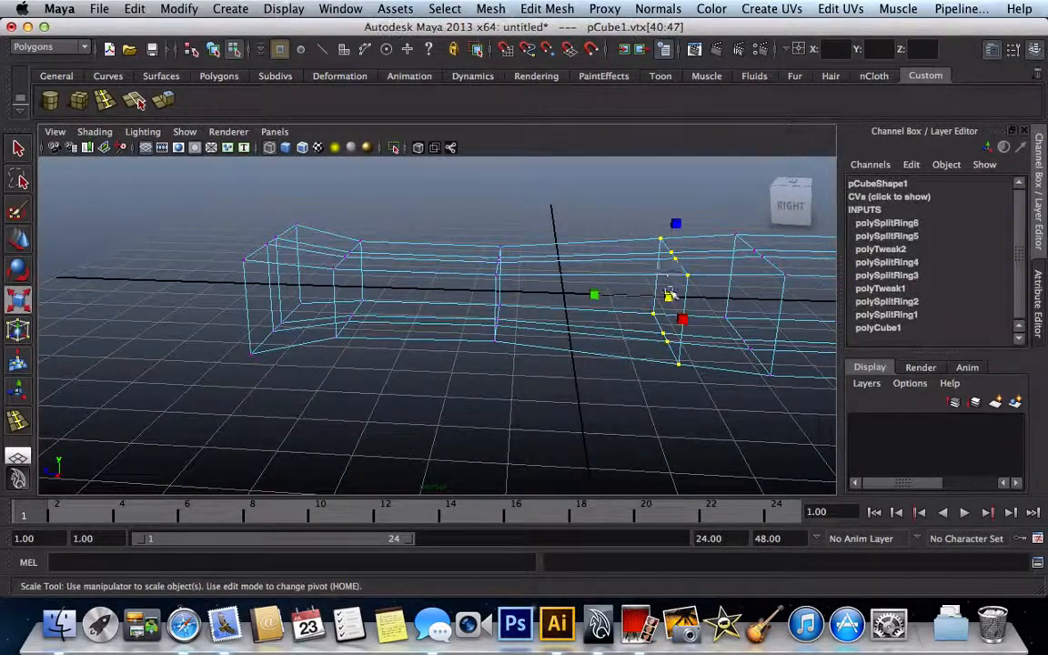
{"action": "left_click_drag", "start_coordinate": [669, 295], "coordinate": [650, 276]}
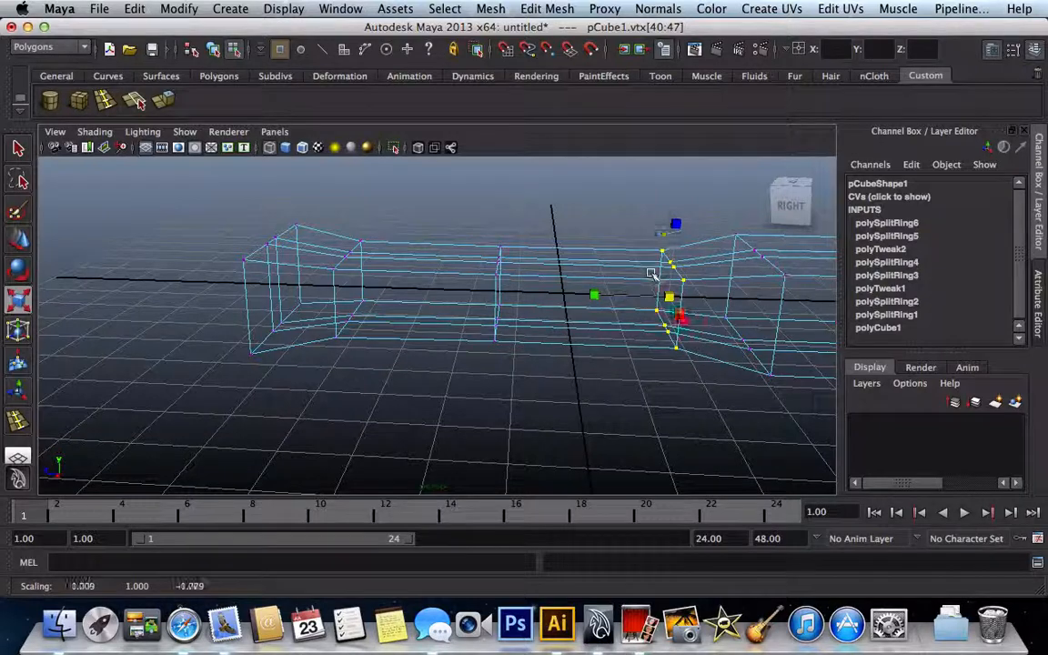
- Select all vertices of the end face on the longer section and scale them up uniformly by about 1.08
{"action": "left_click_drag", "start_coordinate": [670, 334], "coordinate": [673, 335], "text": "alt"}
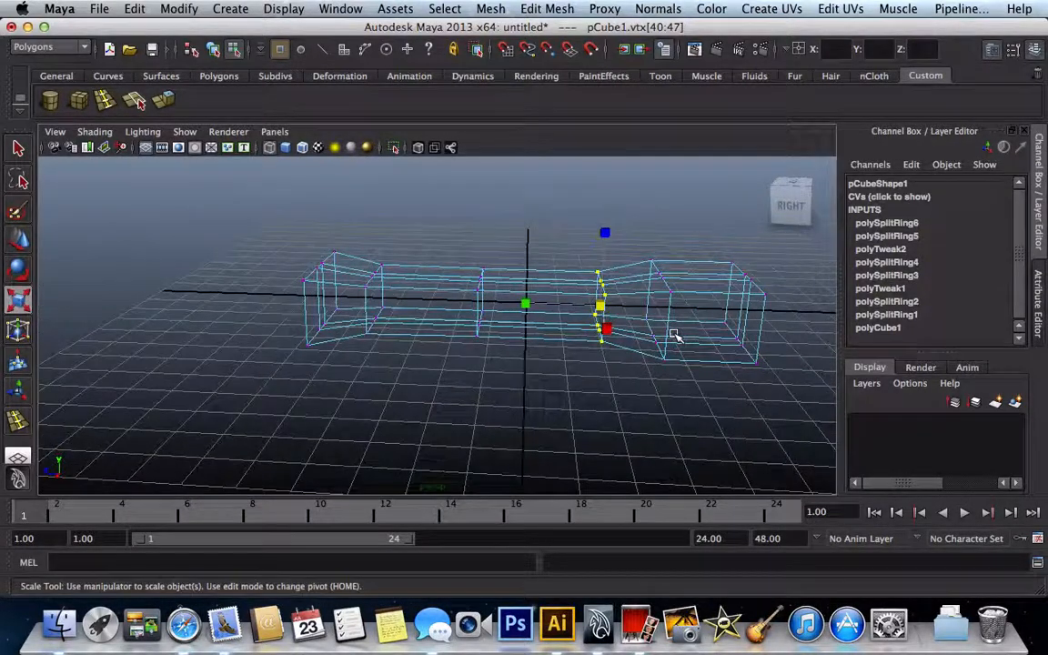
{"action": "left_click_drag", "start_coordinate": [293, 315], "coordinate": [292, 316], "text": "alt"}
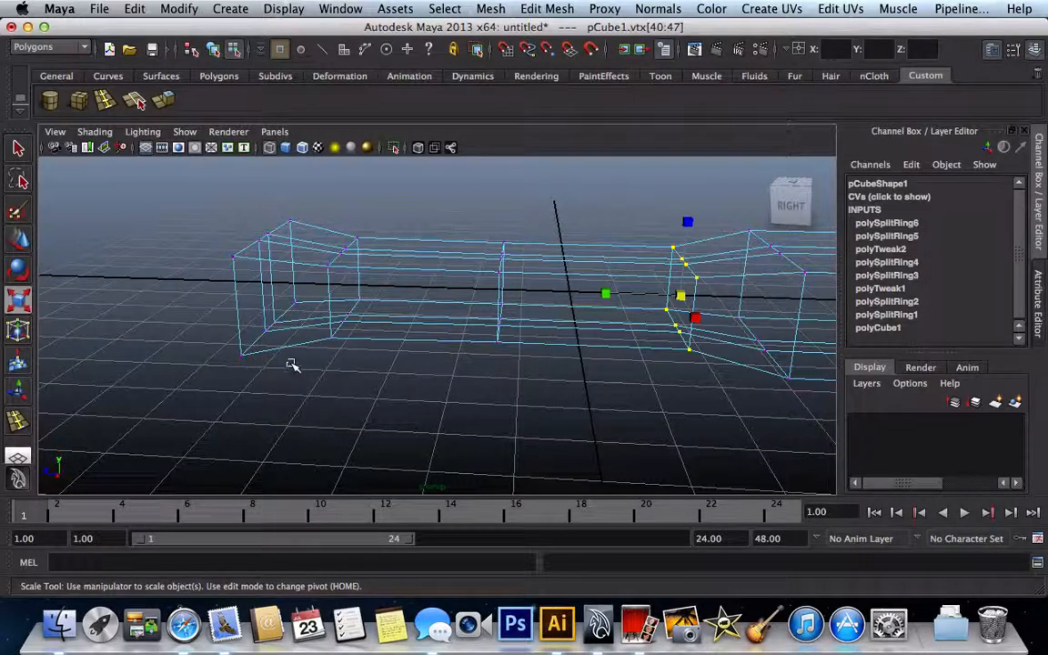
{"action": "left_click_drag", "start_coordinate": [292, 362], "coordinate": [233, 228]}
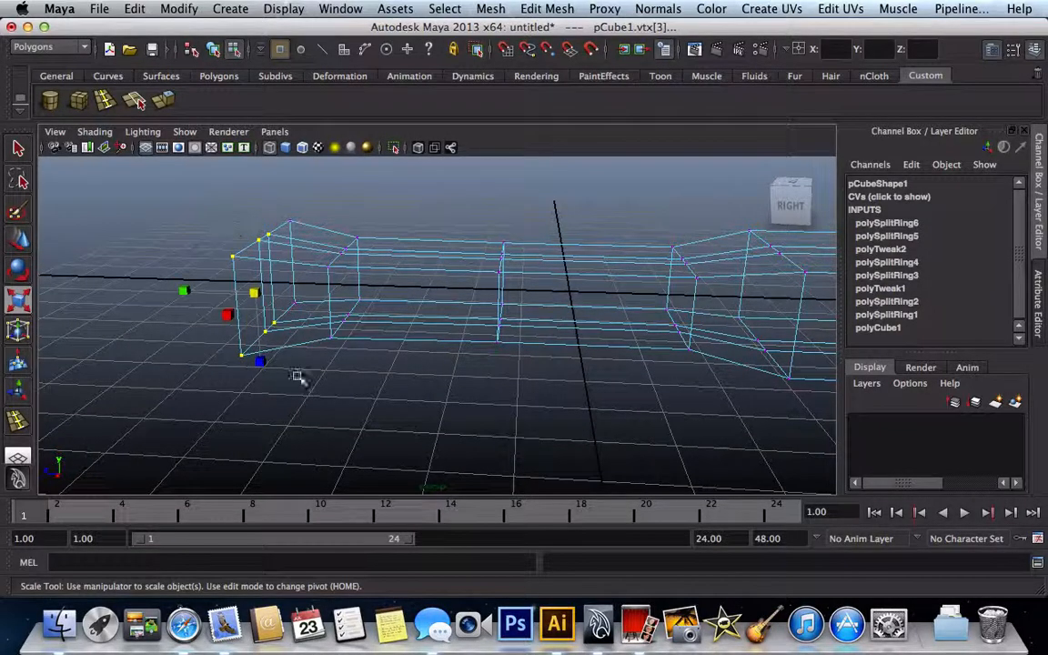
{"action": "left_click_drag", "start_coordinate": [301, 377], "coordinate": [217, 192]}
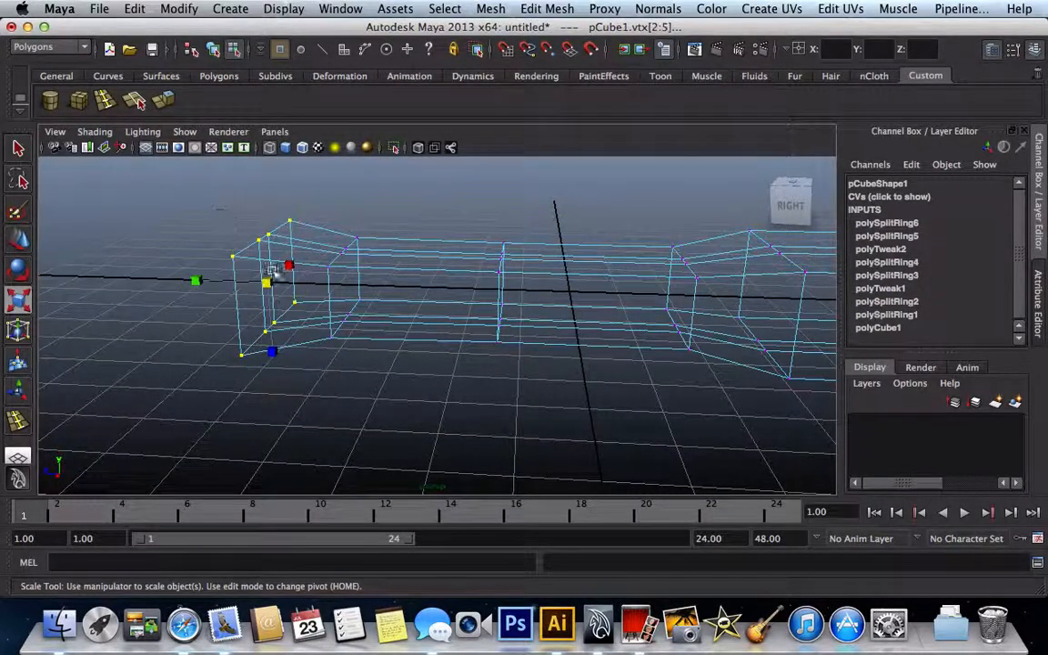
{"action": "left_click_drag", "start_coordinate": [265, 283], "coordinate": [278, 291]}
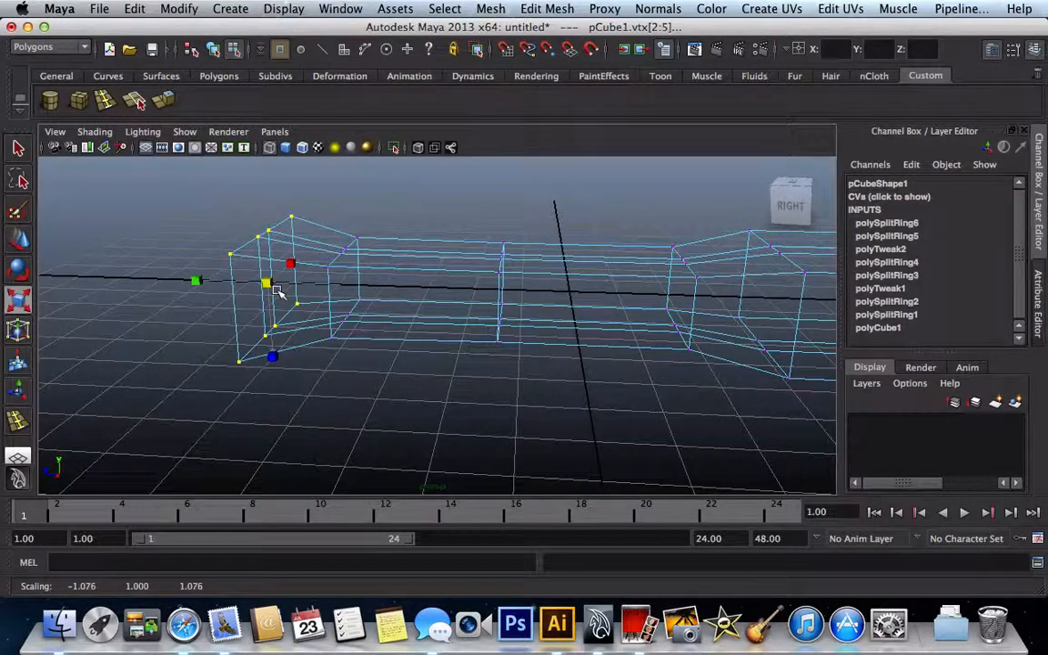
- Preview the mesh smoothed and shaded, examine it from another angle, and return to the unsmoothed wireframe cage
{"action": "key", "text": "3"}
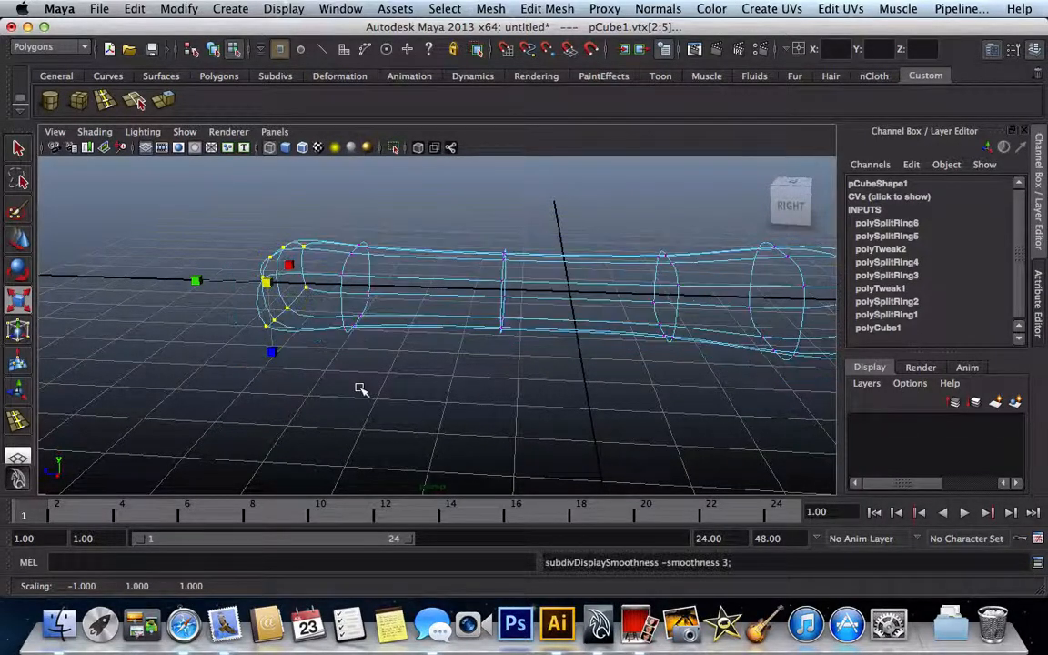
{"action": "key", "text": "5"}
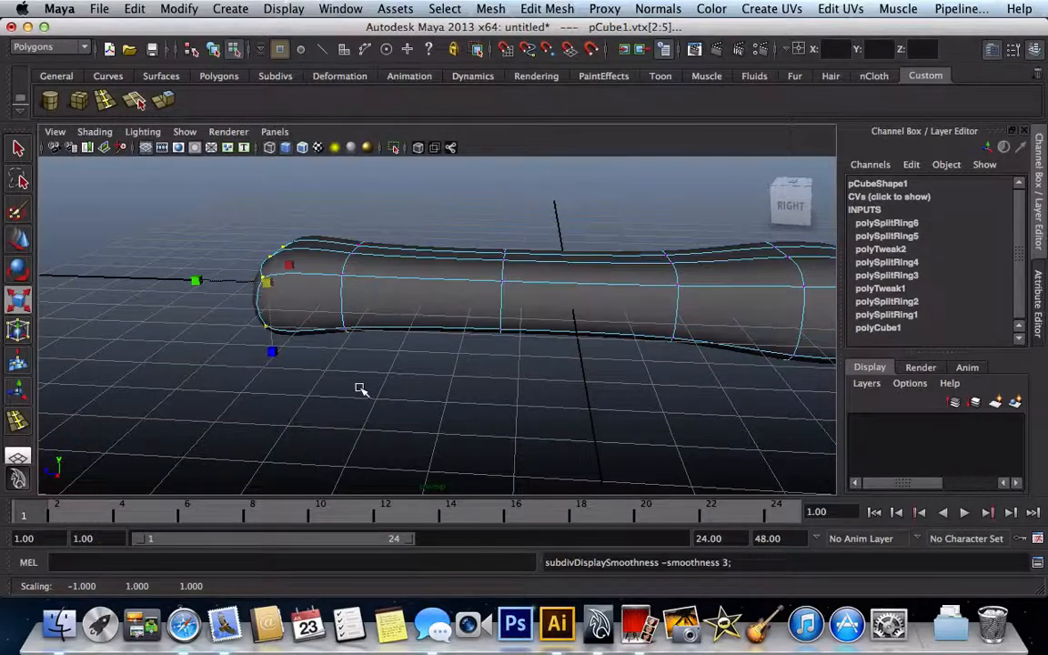
{"action": "scroll", "coordinate": [361, 389], "scroll_direction": "down", "scroll_amount": 3}
{"action": "scroll", "coordinate": [360, 389], "scroll_direction": "up", "scroll_amount": 2}
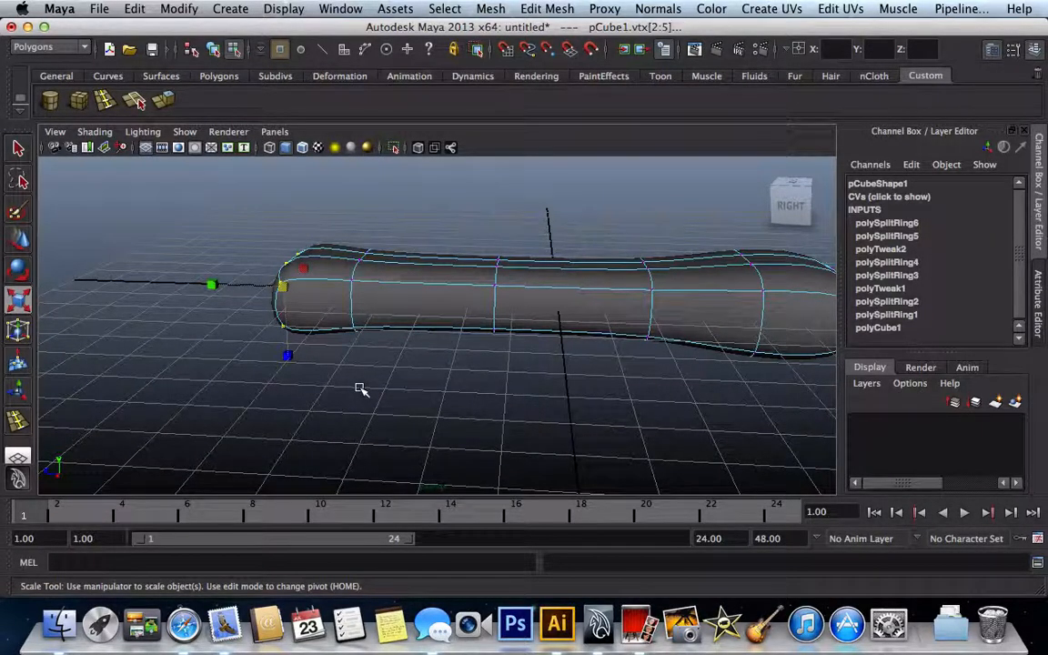
{"action": "left_click_drag", "start_coordinate": [360, 388], "coordinate": [516, 424], "text": "alt"}
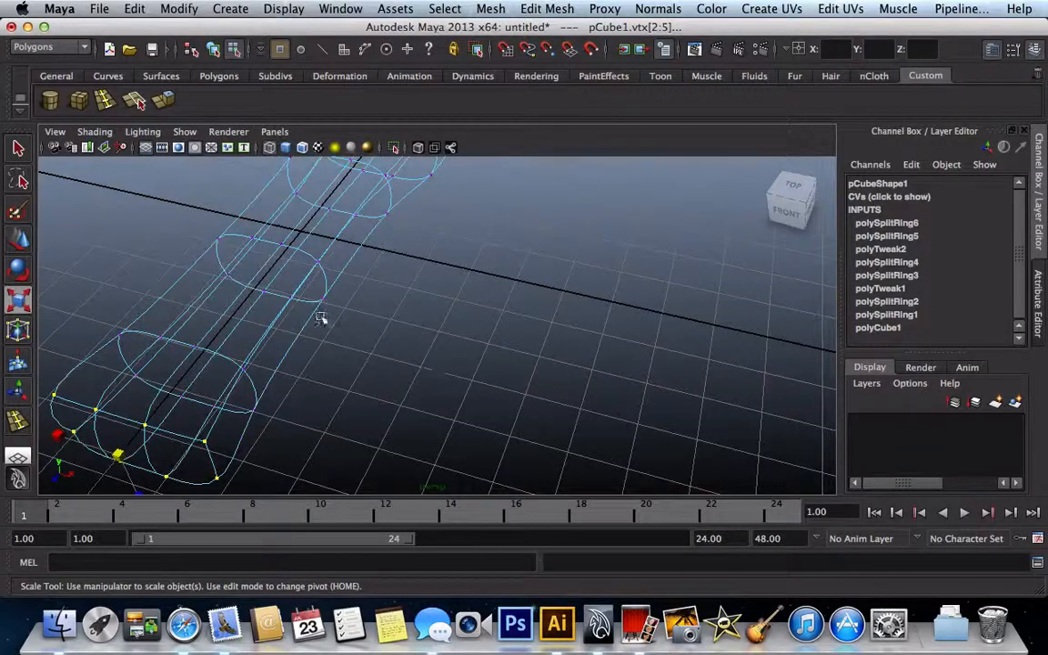
{"action": "key", "text": "1"}
{"action": "scroll", "coordinate": [338, 334], "scroll_direction": "down", "scroll_amount": 4}
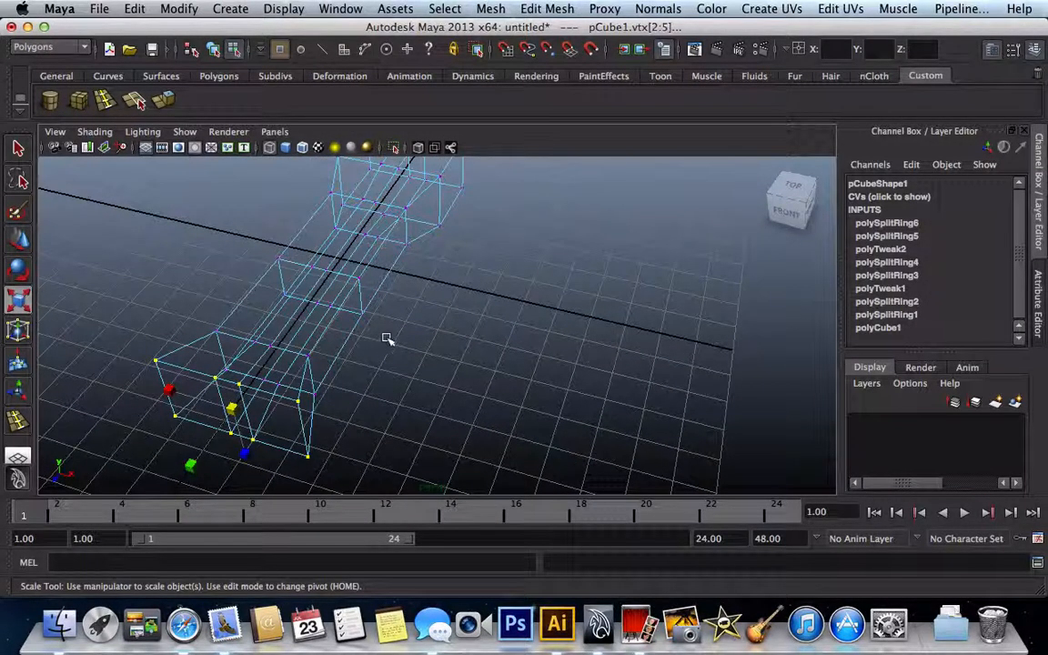
- Select all vertices of the middle neck loop, scale them down slightly to narrow the waist, and clear the selection
{"action": "left_click_drag", "start_coordinate": [387, 339], "coordinate": [364, 295]}
{"action": "left_click_drag", "start_coordinate": [264, 244], "coordinate": [370, 330]}
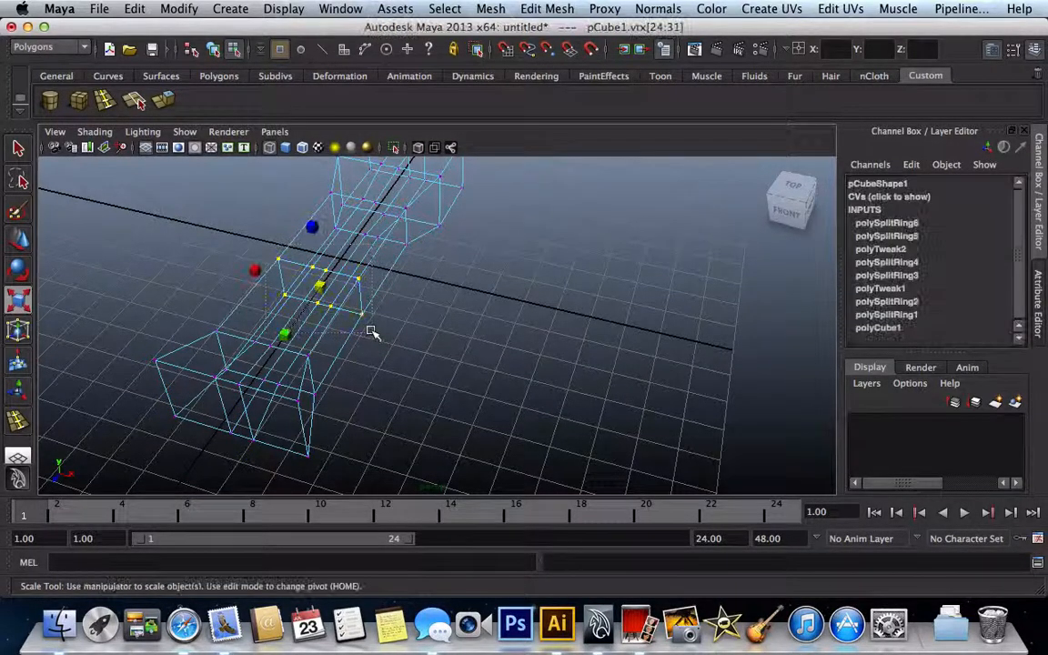
{"action": "mouse_move", "coordinate": [321, 287]}
{"action": "left_mouse_down"}
{"action": "mouse_move", "coordinate": [298, 265]}
{"action": "mouse_move", "coordinate": [328, 291]}
{"action": "mouse_move", "coordinate": [313, 288]}
{"action": "left_mouse_up"}
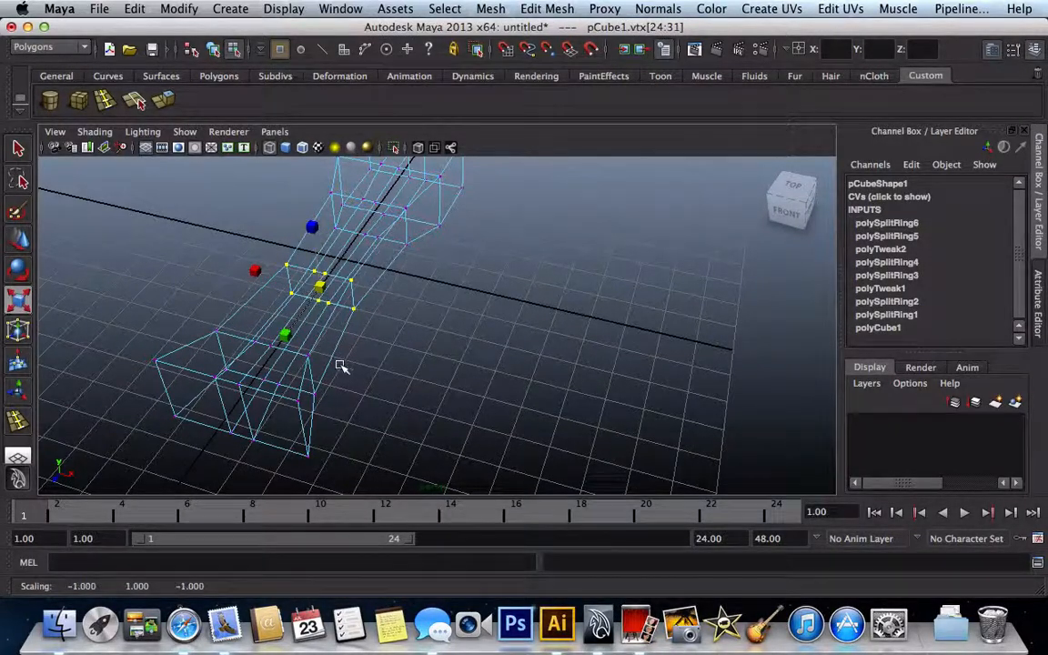
{"action": "left_click_drag", "start_coordinate": [215, 342], "coordinate": [187, 301]}
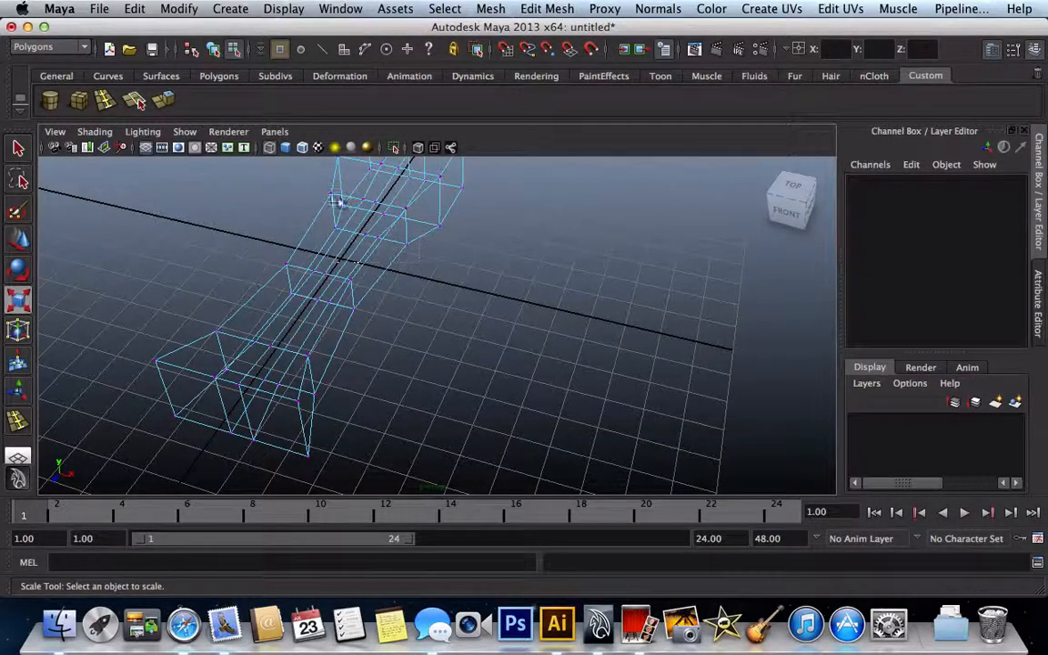
{"action": "left_click_drag", "start_coordinate": [318, 187], "coordinate": [412, 248]}
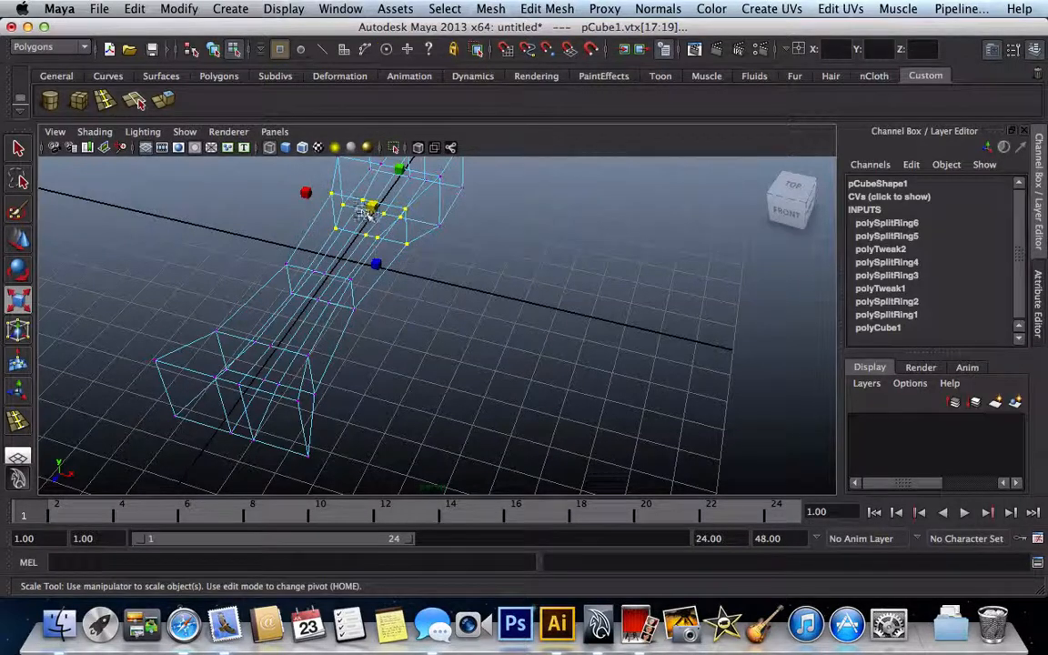
{"action": "left_click_drag", "start_coordinate": [371, 215], "coordinate": [361, 207]}
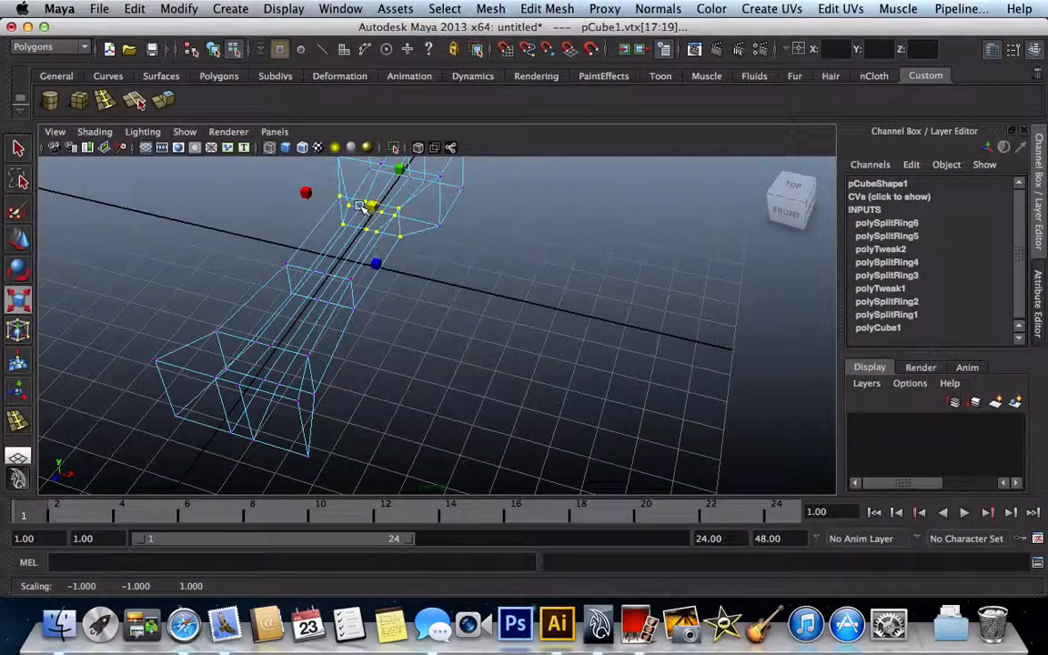
{"action": "key", "text": "z"}
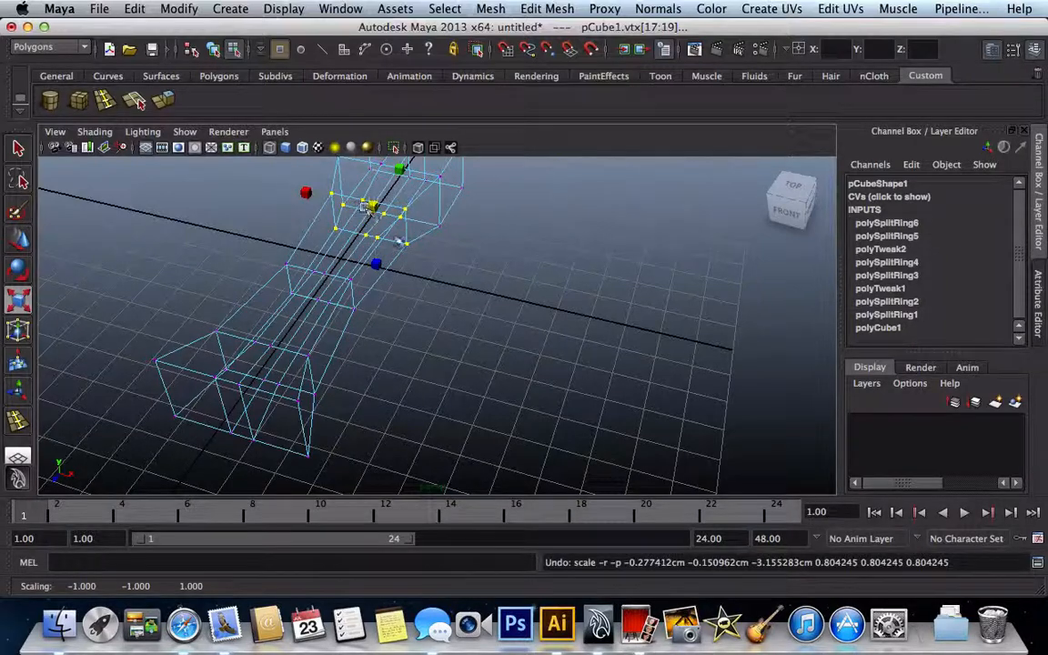
{"action": "right_click_drag", "start_coordinate": [313, 196], "coordinate": [347, 208], "text": "alt"}
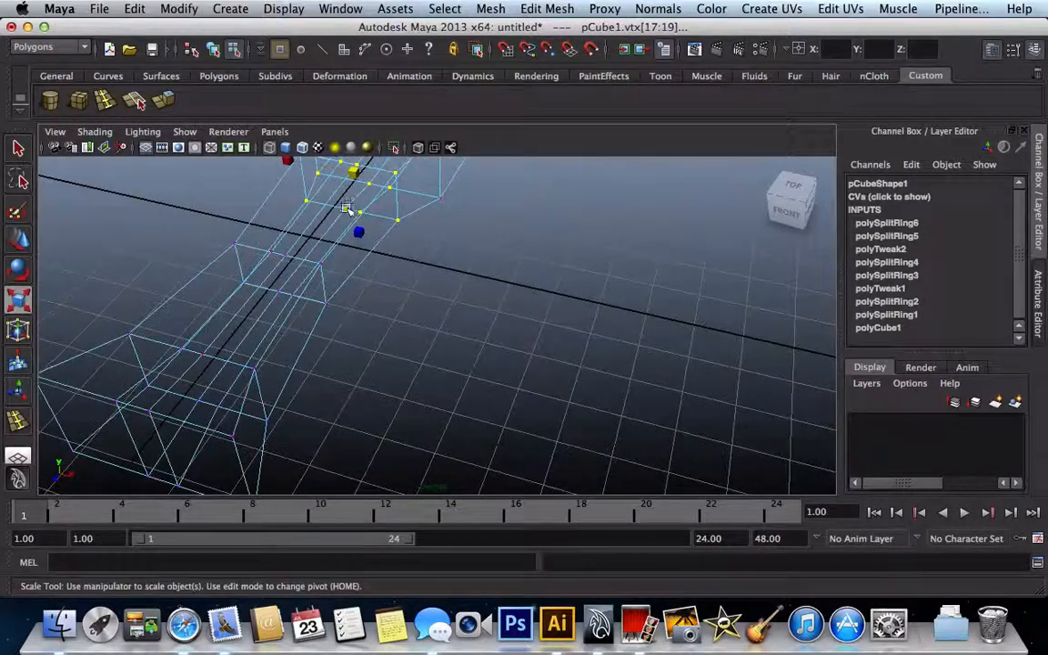
{"action": "left_click", "coordinate": [438, 292]}
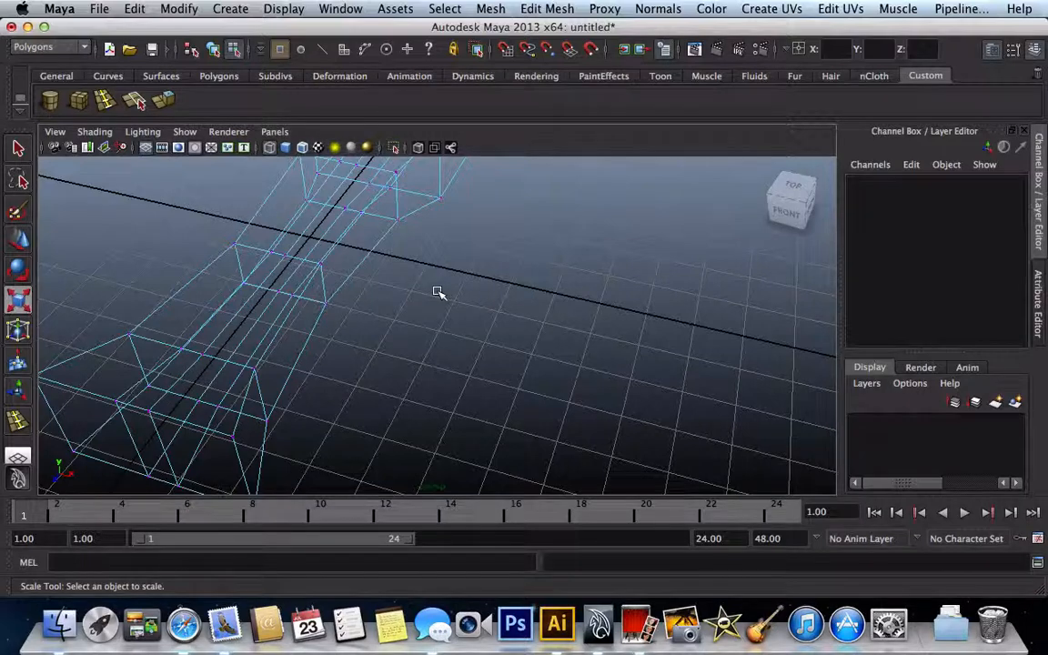
- Select only the vertices of the loop between the neck and the end block and scale them down slightly
{"action": "left_click_drag", "start_coordinate": [437, 293], "coordinate": [479, 307], "text": "alt"}
{"action": "left_click_drag", "start_coordinate": [674, 333], "coordinate": [613, 202]}
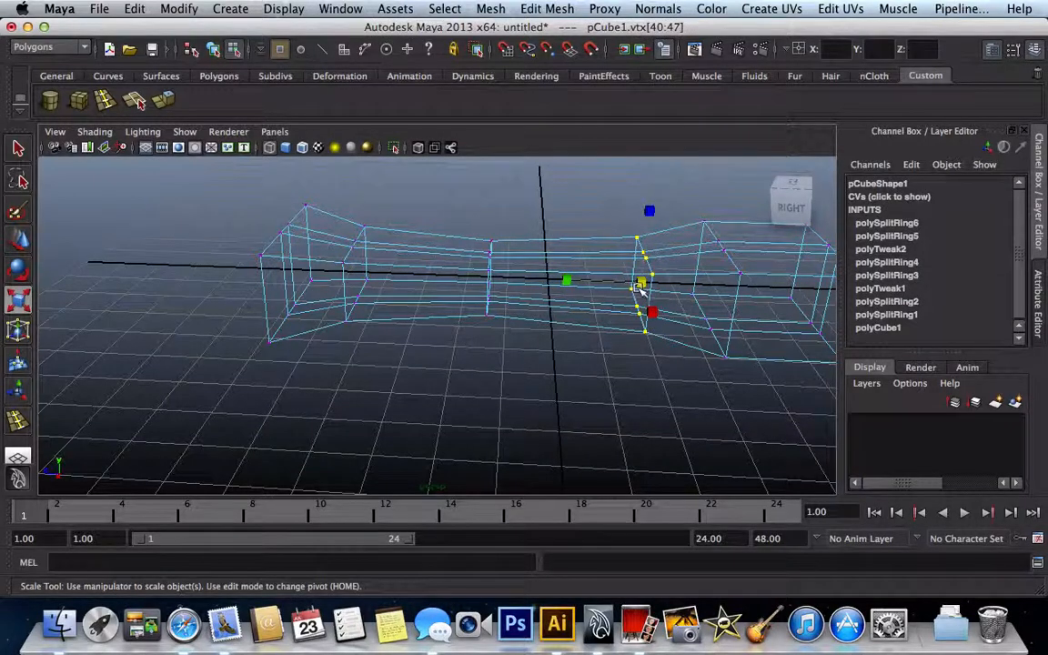
{"action": "left_click_drag", "start_coordinate": [637, 285], "coordinate": [633, 283]}
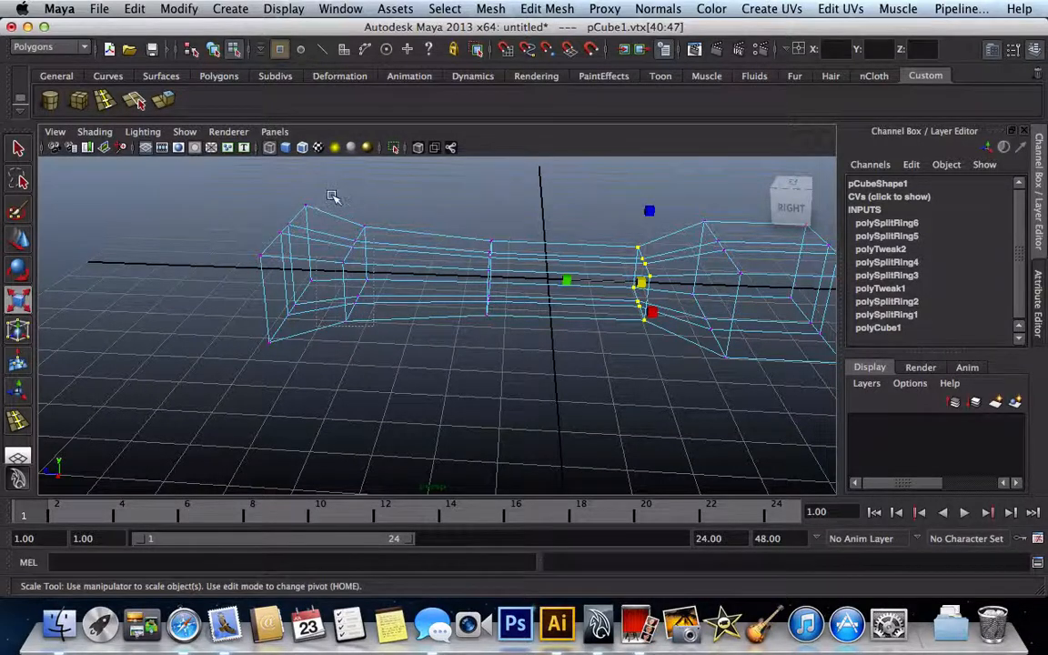
- Select the vertices of the loop nearest the longer section's end, scale them uniformly to about 0.88, and clear the selection
{"action": "left_click_drag", "start_coordinate": [333, 197], "coordinate": [373, 328]}
{"action": "left_click_drag", "start_coordinate": [353, 273], "coordinate": [349, 270]}
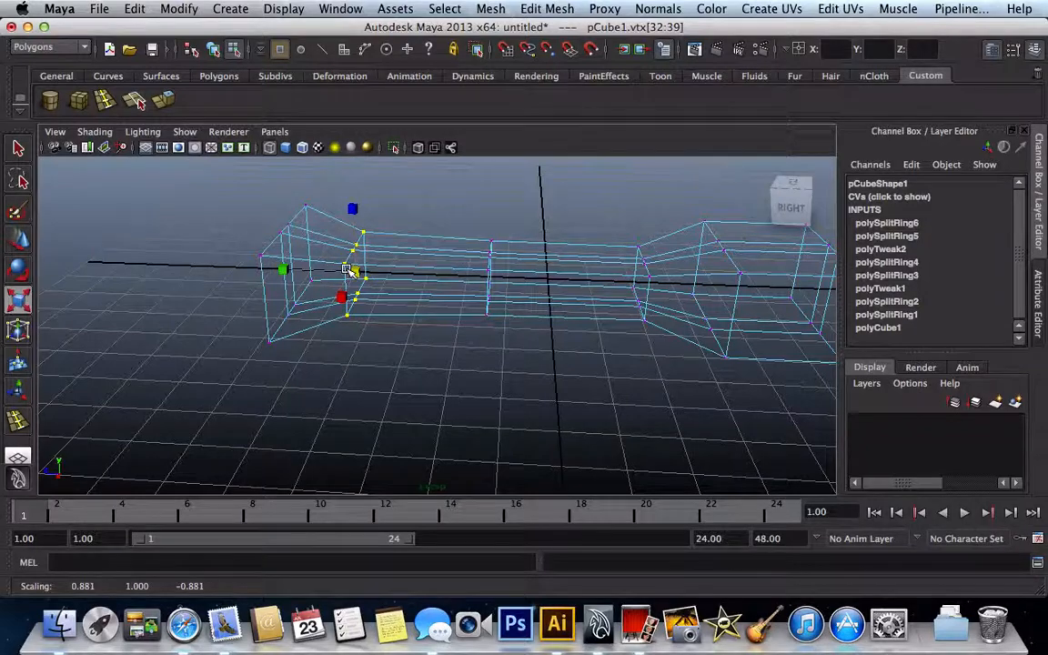
{"action": "key", "text": "z"}
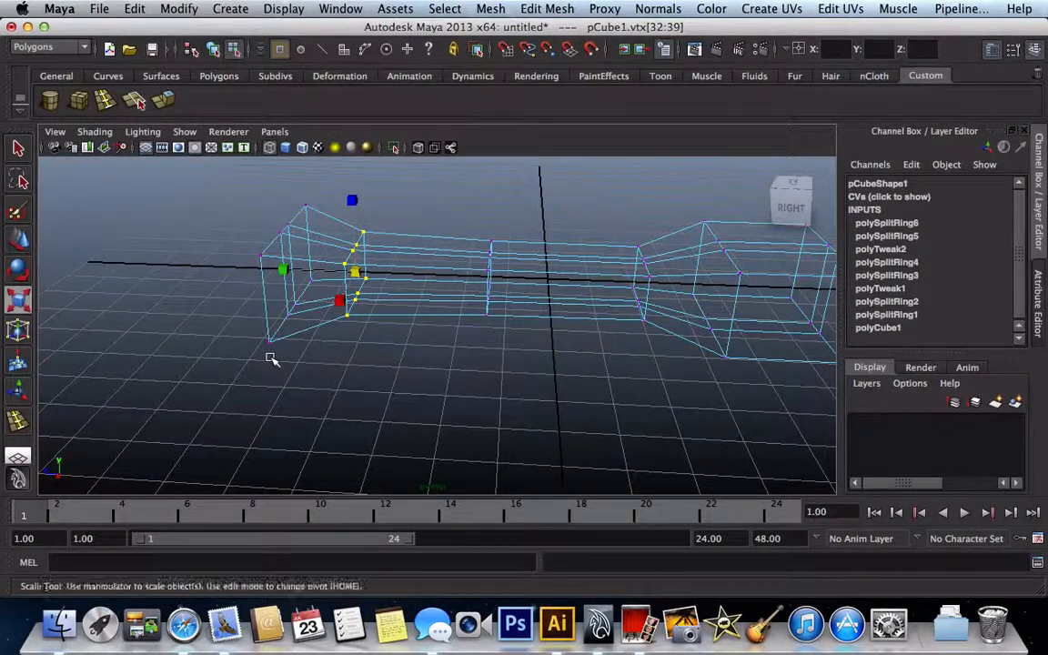
{"action": "left_click", "coordinate": [271, 359]}
- Display the narrowed mesh in smooth, shaded preview and examine its overall shape
{"action": "scroll", "coordinate": [271, 359], "scroll_direction": "up", "scroll_amount": 4}
{"action": "scroll", "coordinate": [271, 359], "scroll_direction": "up", "scroll_amount": 3}
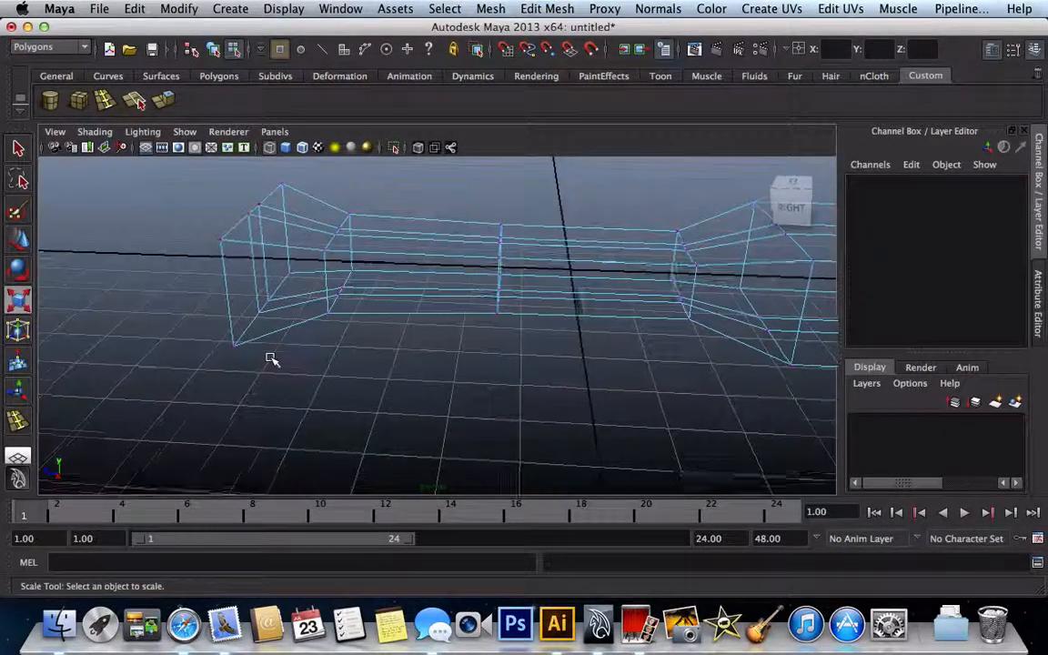
{"action": "key", "text": "3"}
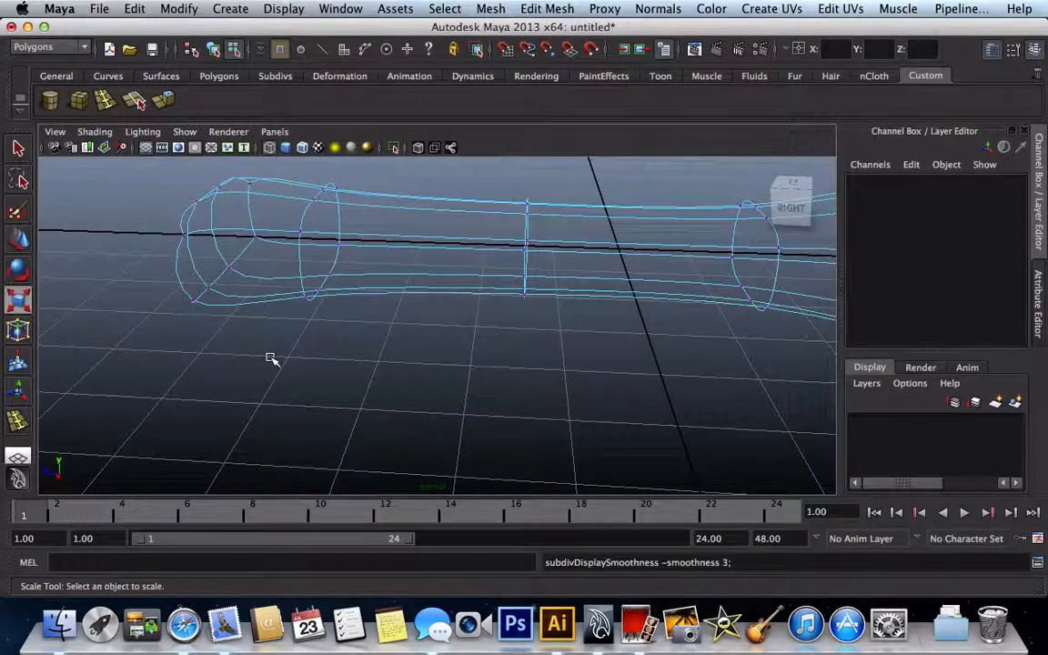
{"action": "scroll", "coordinate": [271, 359], "scroll_direction": "down", "scroll_amount": 5}
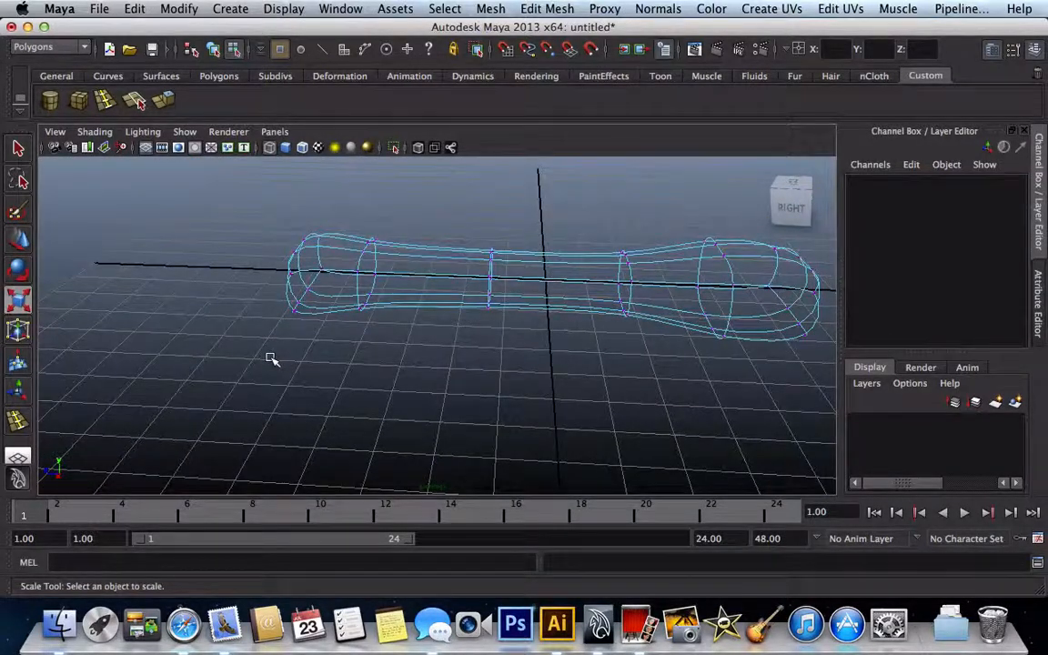
{"action": "key", "text": "5"}
{"action": "scroll", "coordinate": [271, 359], "scroll_direction": "up", "scroll_amount": 3}
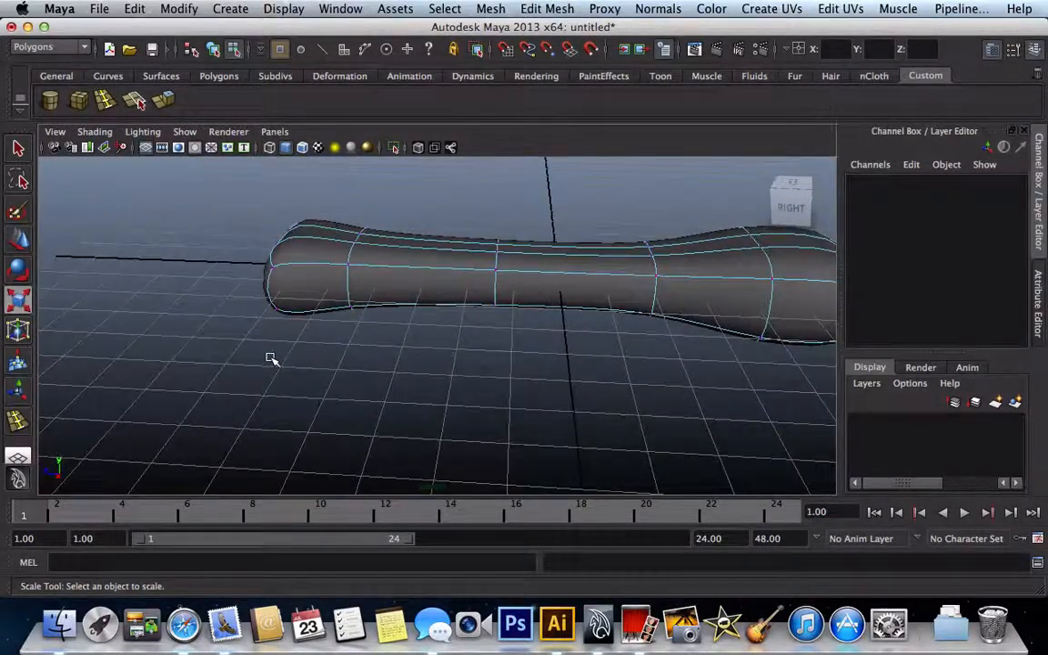
- Show the mesh unsmoothed and insert two edge loops close to the flared end face
{"action": "key", "text": "1"}
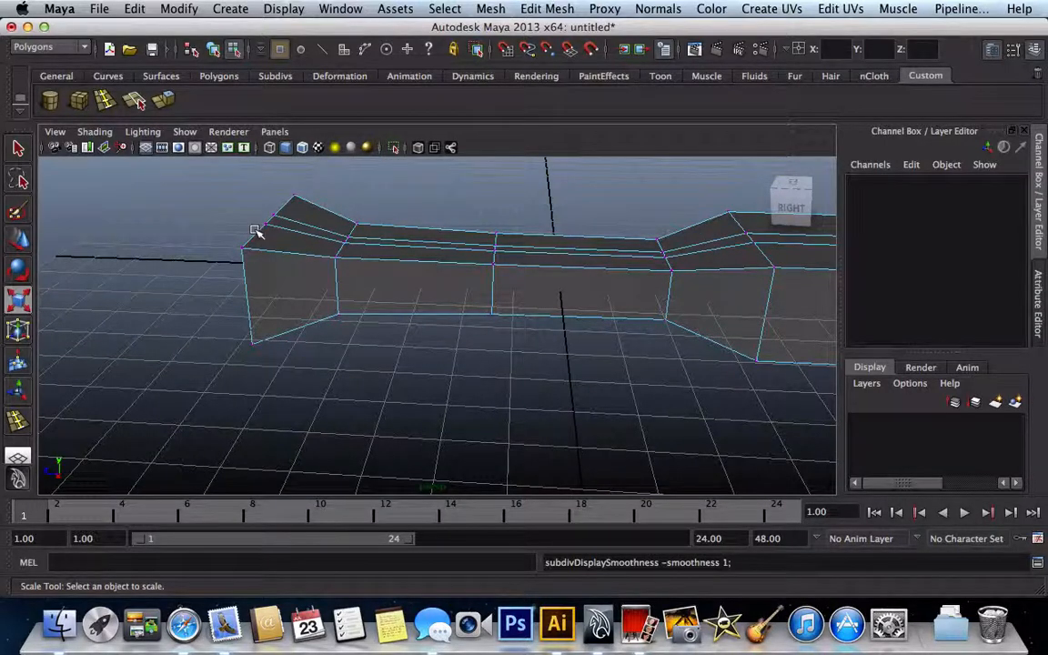
{"action": "left_click", "coordinate": [133, 102]}
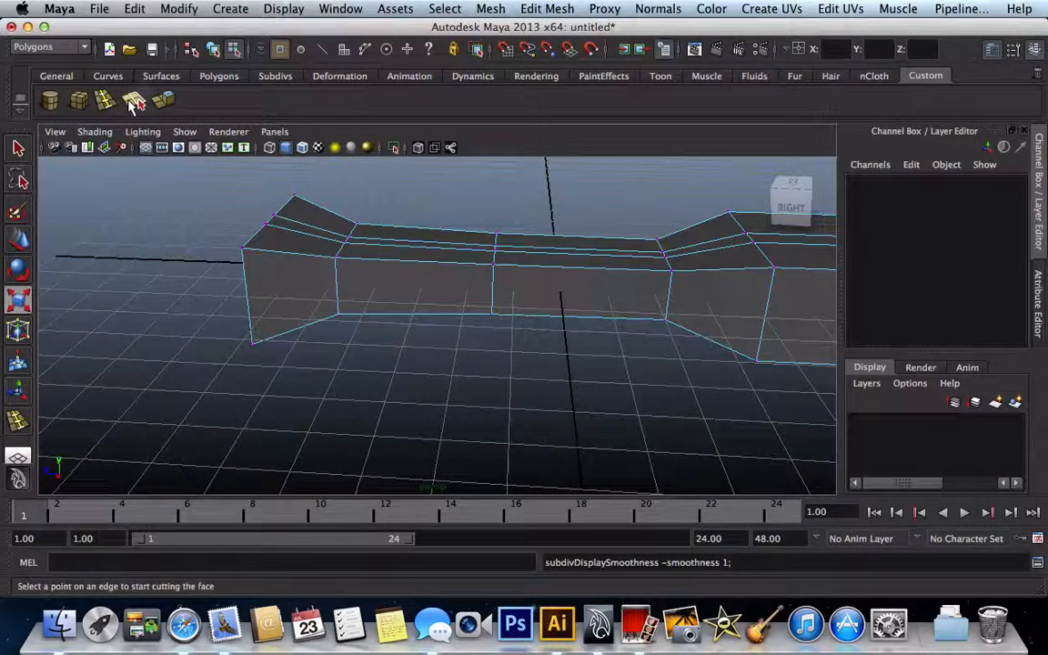
{"action": "left_click", "coordinate": [133, 102]}
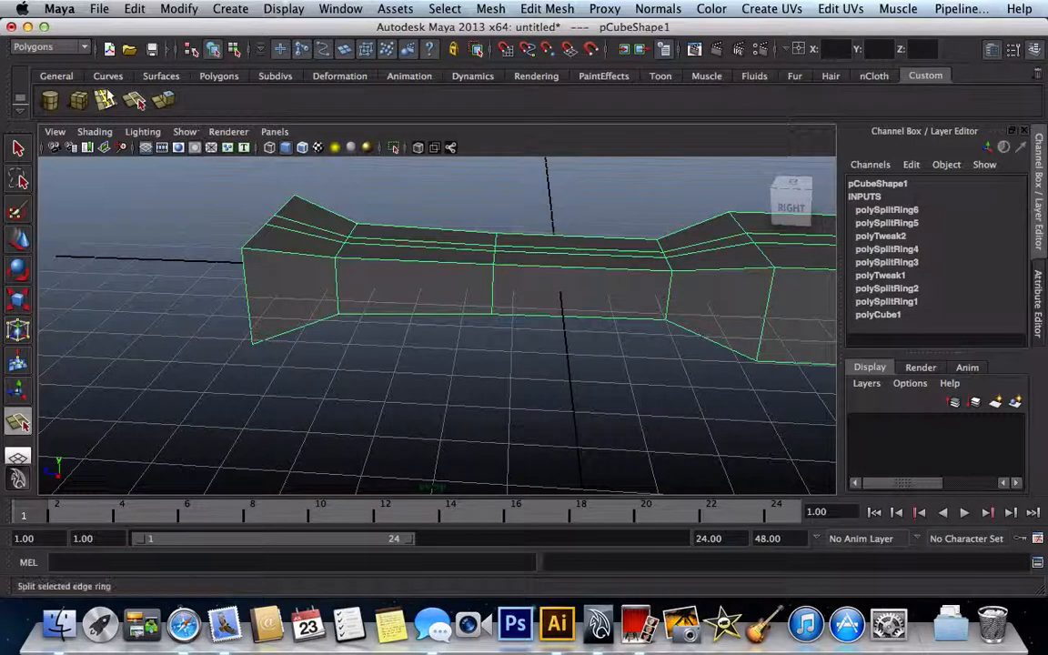
{"action": "left_click_drag", "start_coordinate": [258, 254], "coordinate": [253, 255]}
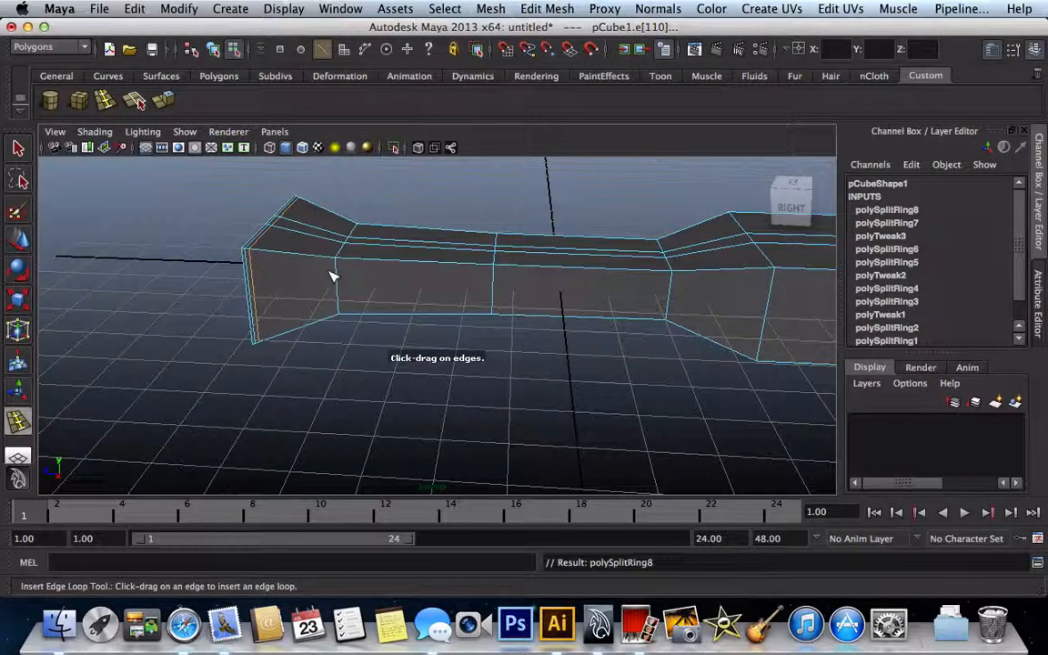
- Preview the mesh smoothed in object mode, examine the flared end, and return to the unsmoothed display facing the end
{"action": "key", "text": "3"}
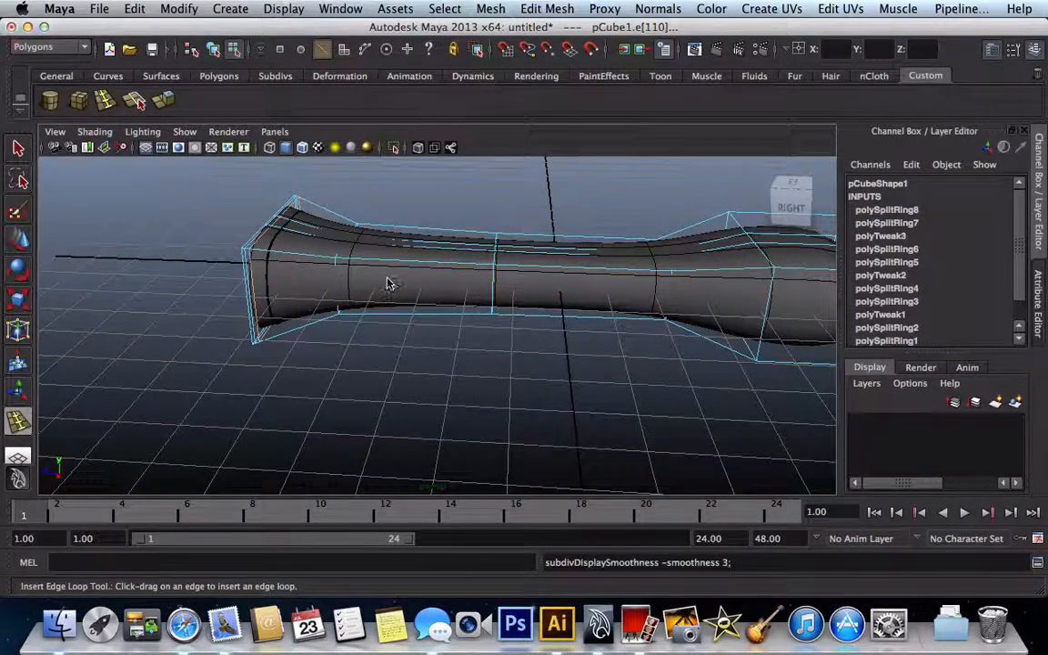
{"action": "right_click_drag", "start_coordinate": [389, 279], "coordinate": [468, 257]}
{"action": "left_click", "coordinate": [18, 149]}
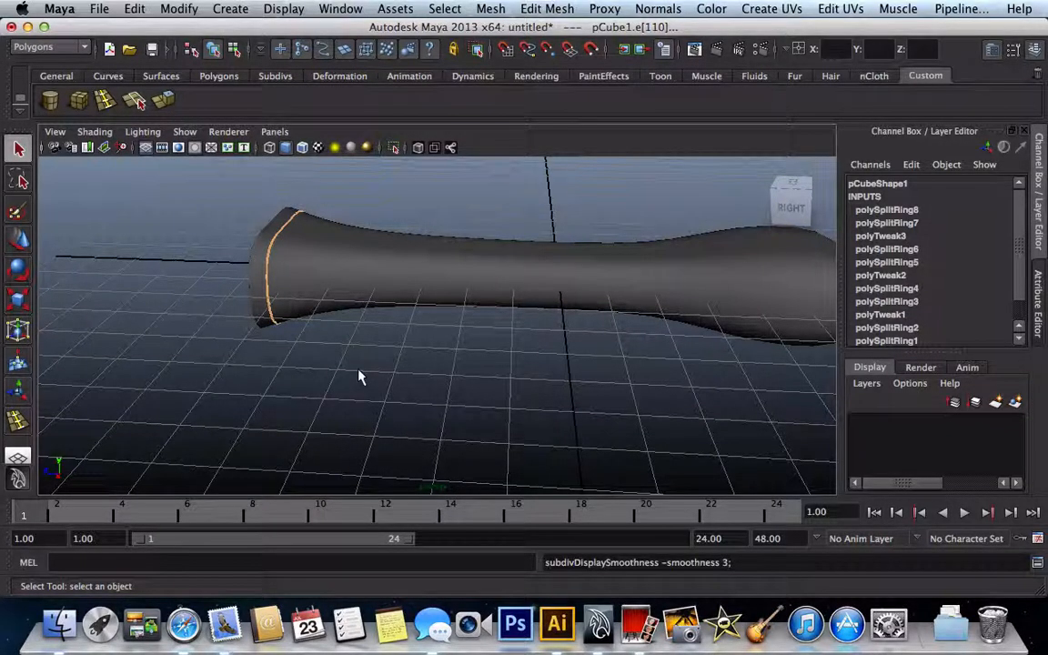
{"action": "left_click_drag", "start_coordinate": [361, 377], "coordinate": [398, 374], "text": "alt"}
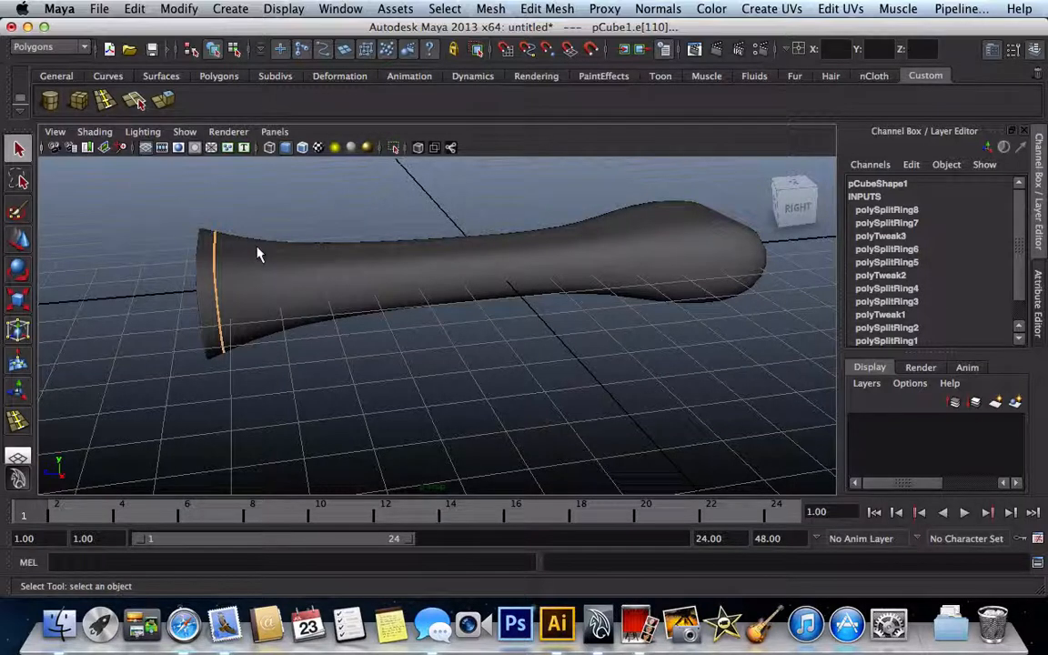
{"action": "right_click_drag", "start_coordinate": [257, 255], "coordinate": [228, 227]}
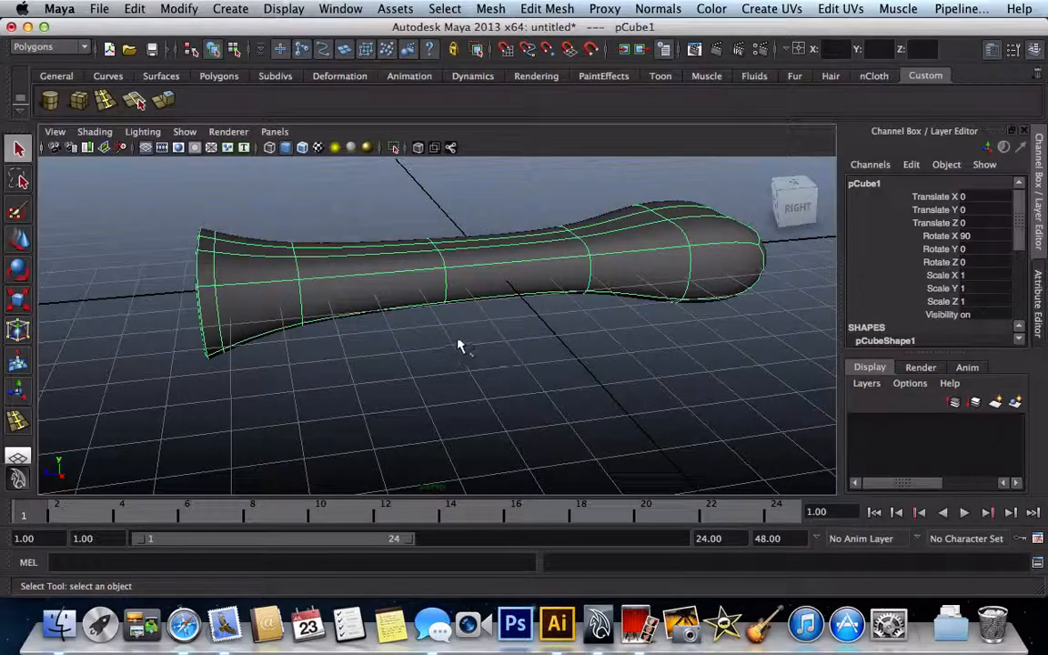
{"action": "key", "text": "1"}
{"action": "left_click", "coordinate": [423, 353]}
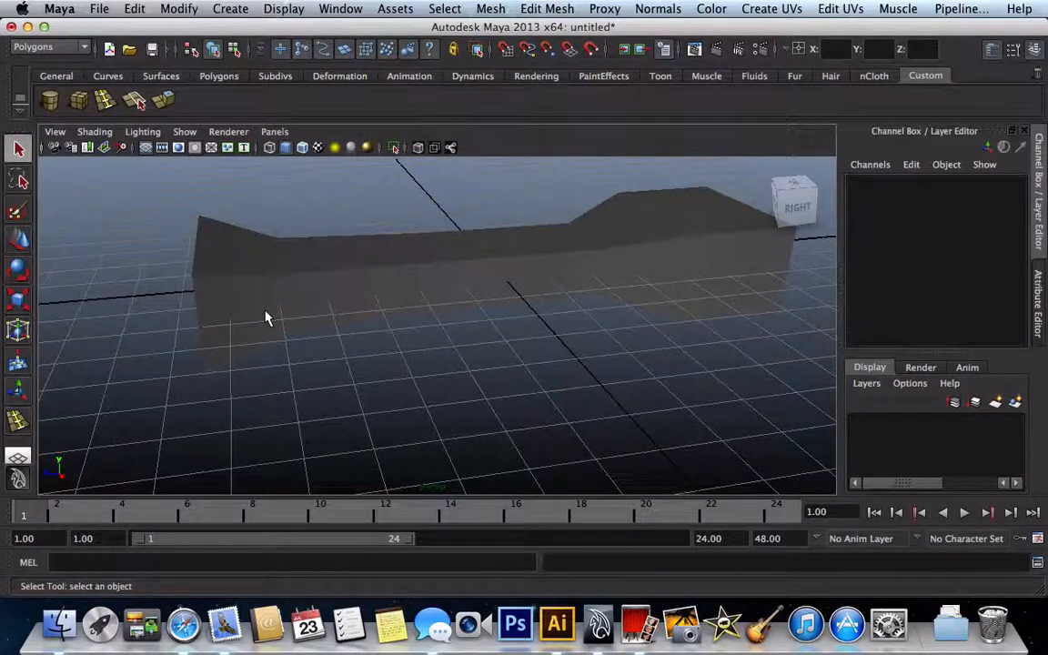
{"action": "left_click_drag", "start_coordinate": [269, 316], "coordinate": [372, 328], "text": "alt"}
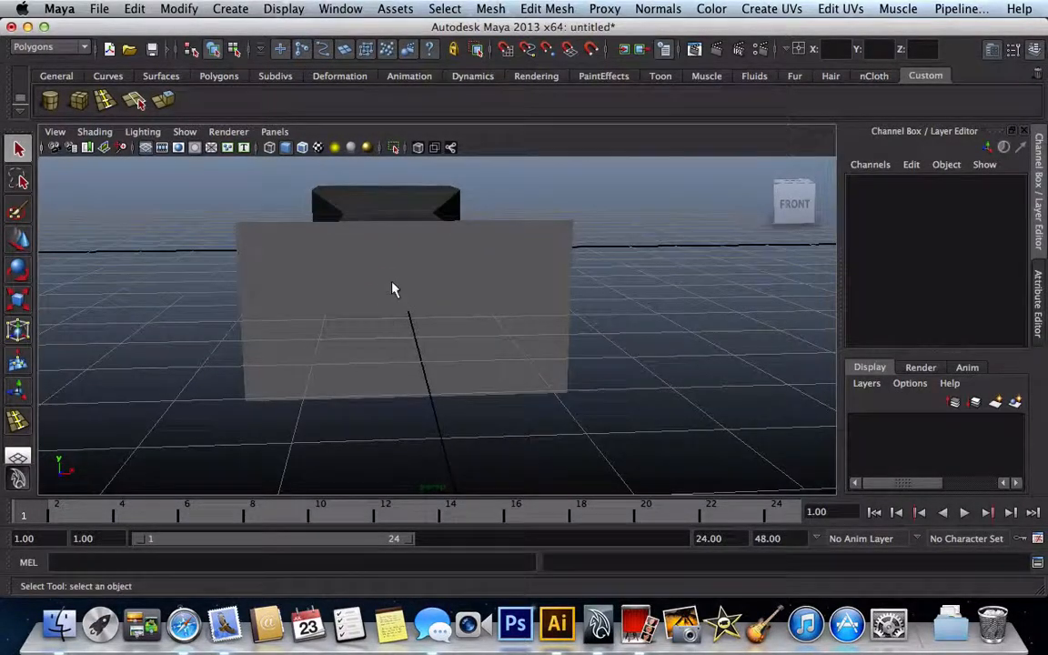
{"action": "right_click", "coordinate": [391, 282]}
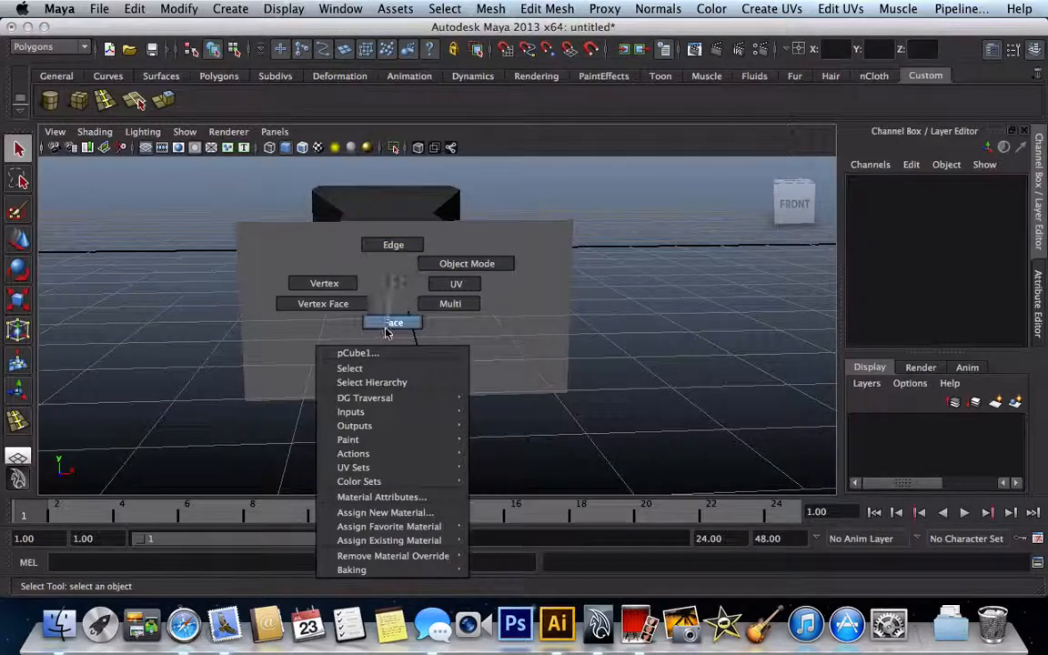
{"action": "left_click", "coordinate": [393, 322]}
{"action": "left_click", "coordinate": [348, 318]}
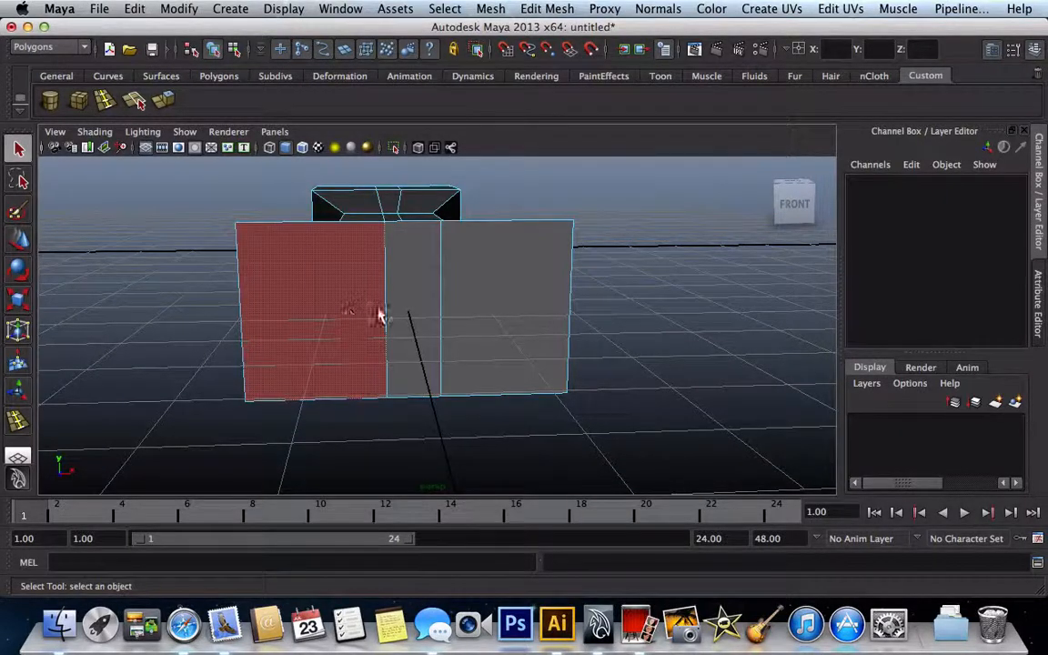
{"action": "left_click", "coordinate": [515, 315]}
{"action": "left_click", "coordinate": [402, 317]}
{"action": "left_click", "coordinate": [314, 311]}
{"action": "left_click", "coordinate": [123, 182]}
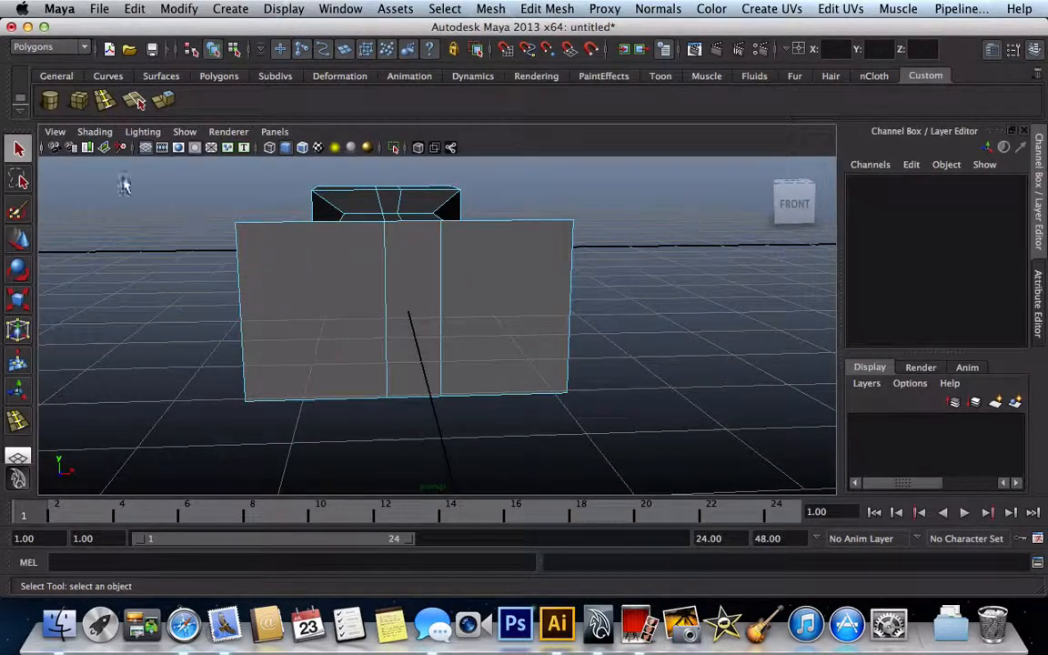
- Insert two horizontal and two vertical edge loops near the borders of the flared end face, framing an inner rectangle
{"action": "left_click", "coordinate": [78, 100]}
{"action": "left_click", "coordinate": [105, 101]}
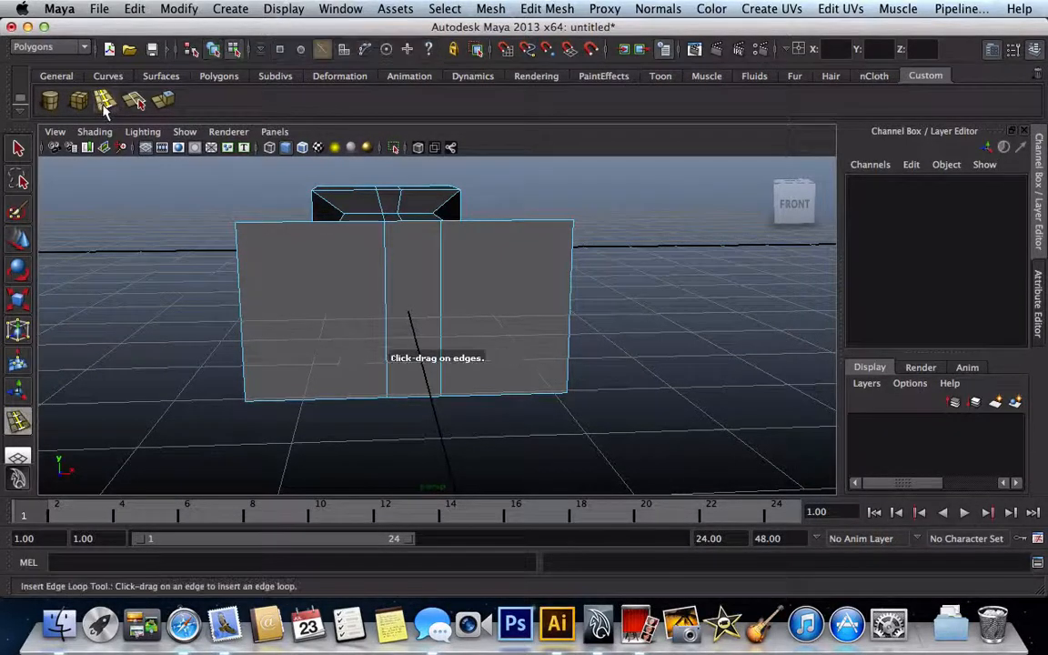
{"action": "mouse_move", "coordinate": [238, 257]}
{"action": "left_mouse_down"}
{"action": "mouse_move", "coordinate": [245, 285]}
{"action": "mouse_move", "coordinate": [245, 266]}
{"action": "left_mouse_up"}
{"action": "left_click_drag", "start_coordinate": [245, 384], "coordinate": [246, 369]}
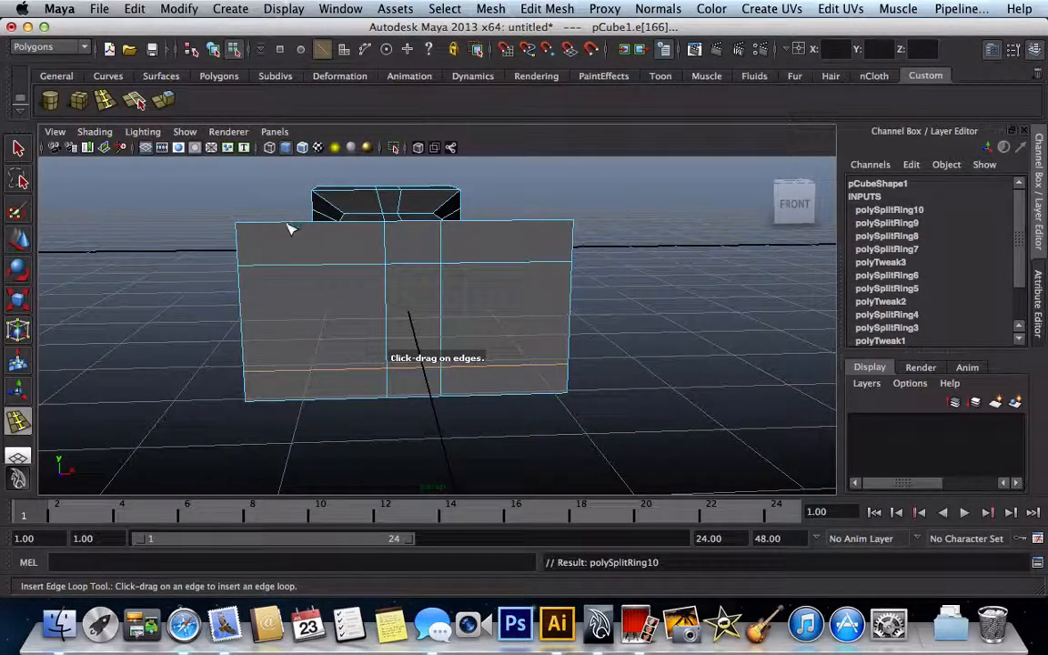
{"action": "left_click_drag", "start_coordinate": [289, 230], "coordinate": [290, 230]}
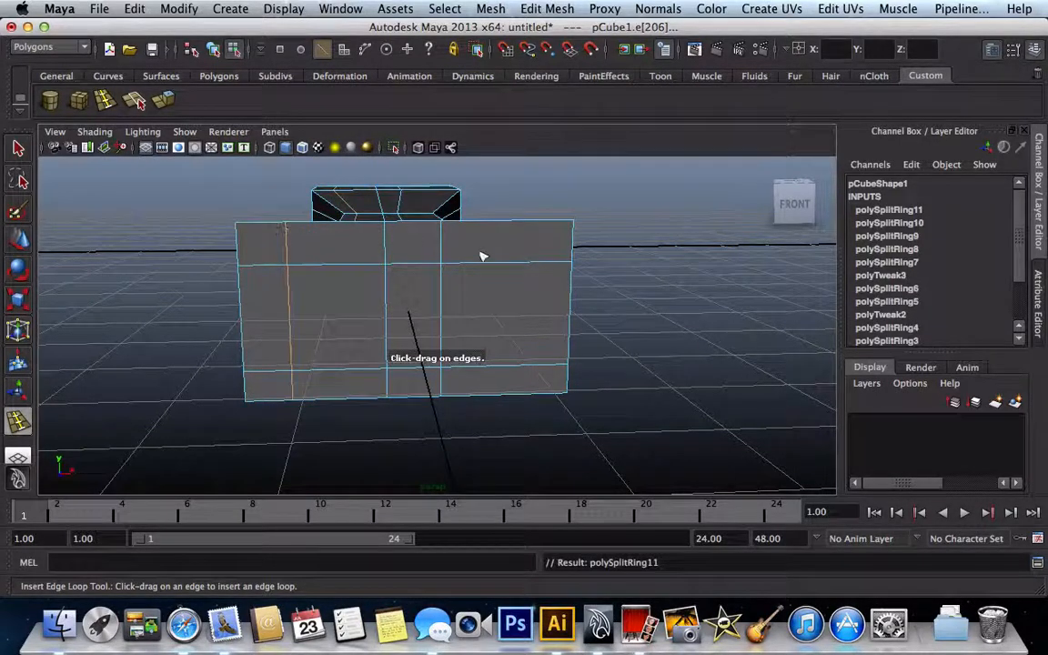
{"action": "left_click_drag", "start_coordinate": [499, 222], "coordinate": [512, 230]}
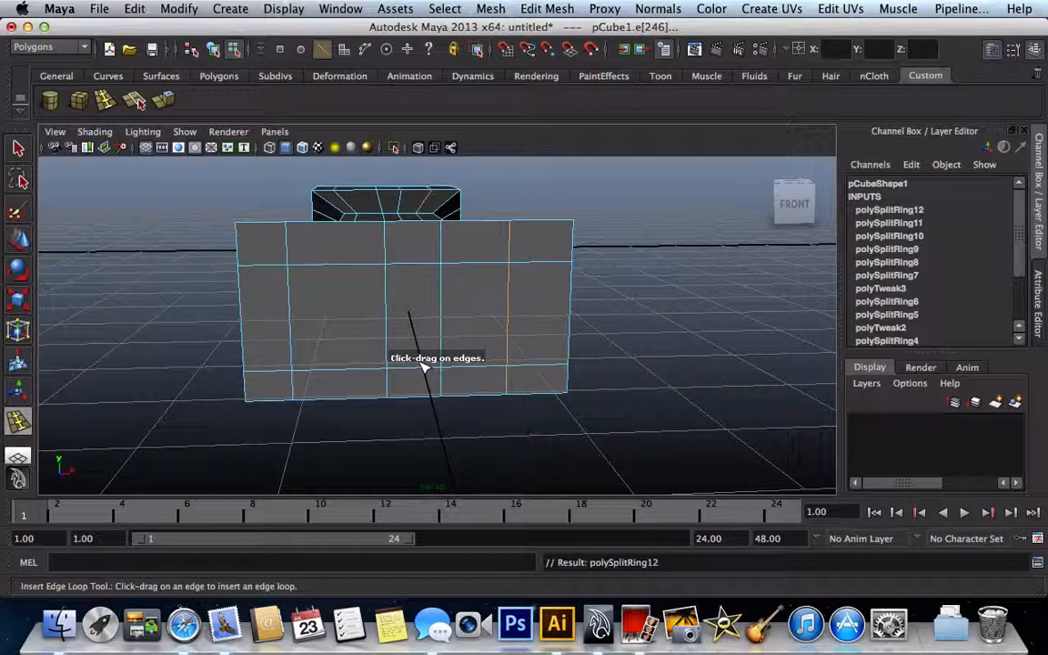
{"action": "key", "text": "z"}
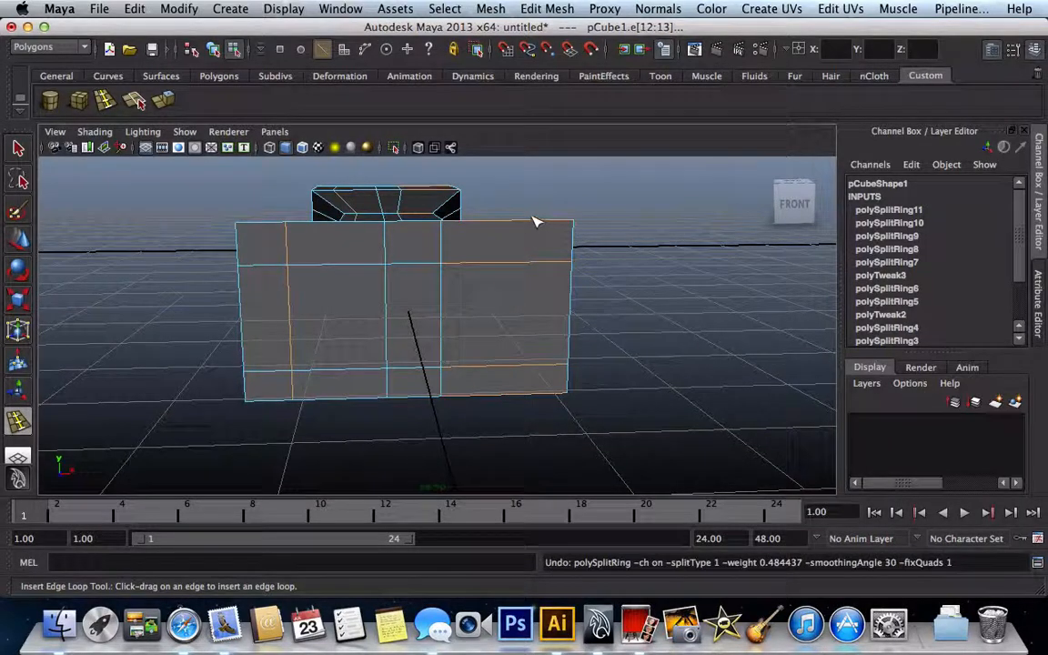
{"action": "left_click_drag", "start_coordinate": [536, 222], "coordinate": [530, 242]}
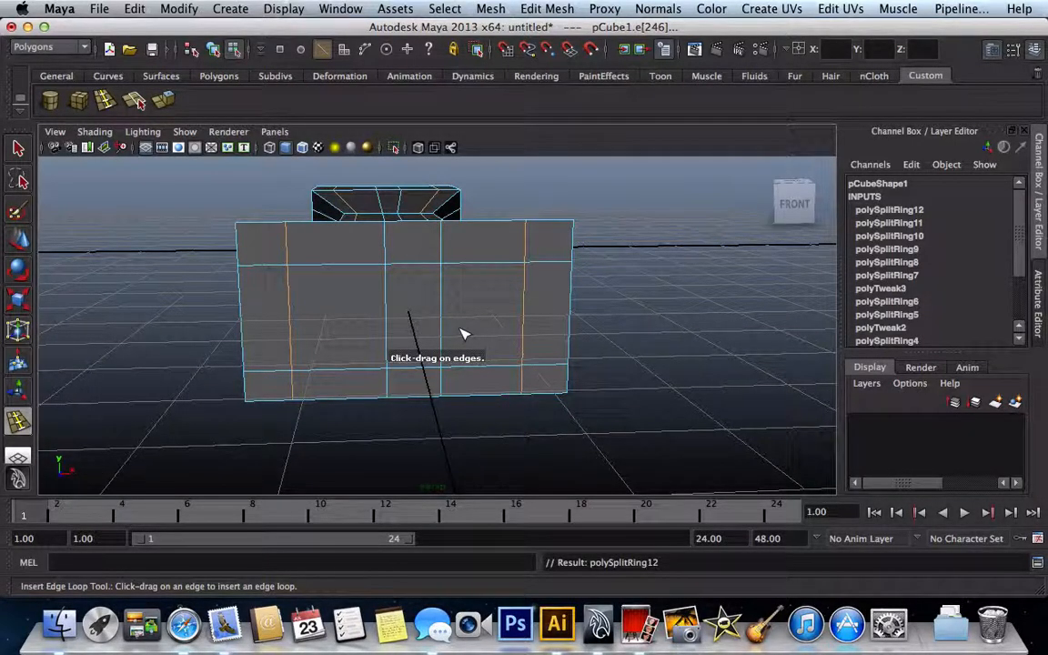
- Select the three inner faces of the framed rectangle on the end face
{"action": "right_click", "coordinate": [452, 329]}
{"action": "right_click_drag", "start_coordinate": [447, 323], "coordinate": [446, 366]}
{"action": "left_click", "coordinate": [18, 155]}
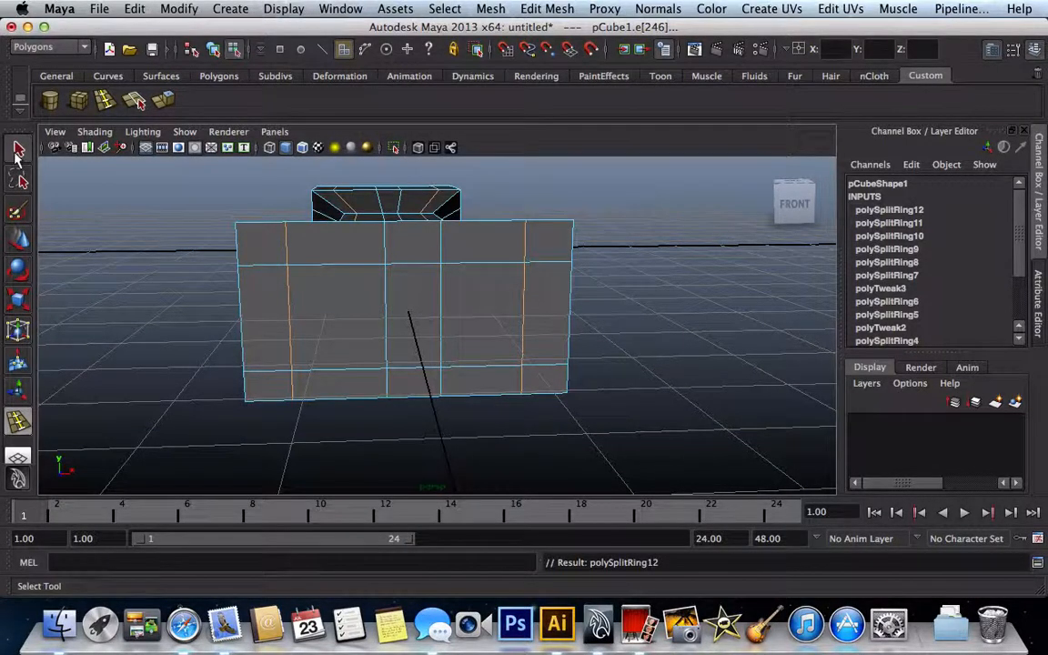
{"action": "left_click", "coordinate": [362, 335]}
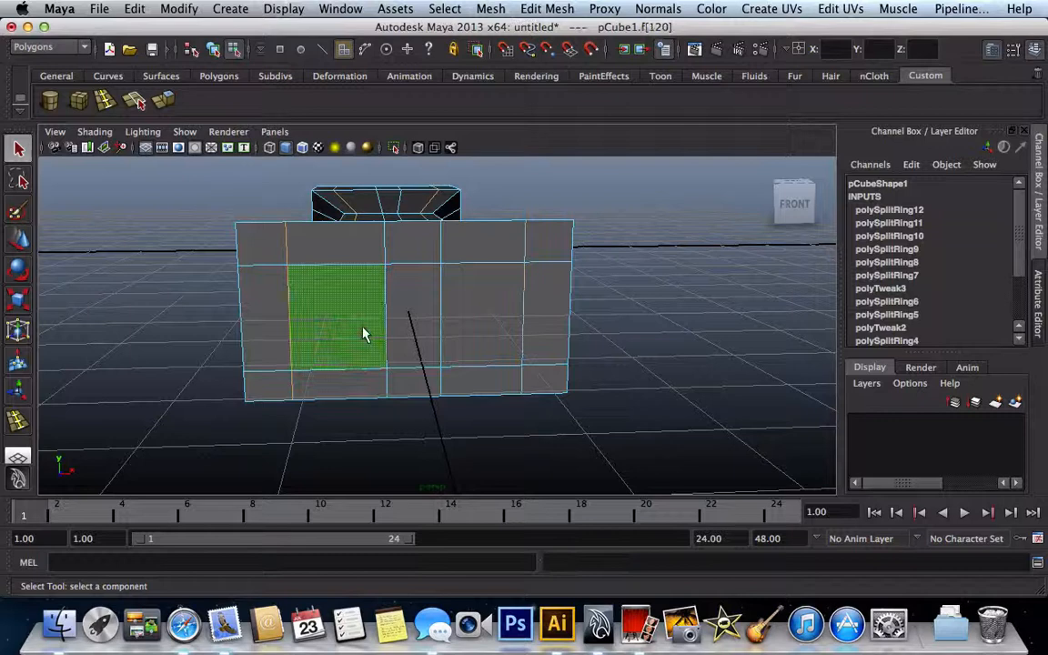
{"action": "left_click", "coordinate": [410, 332], "text": "shift"}
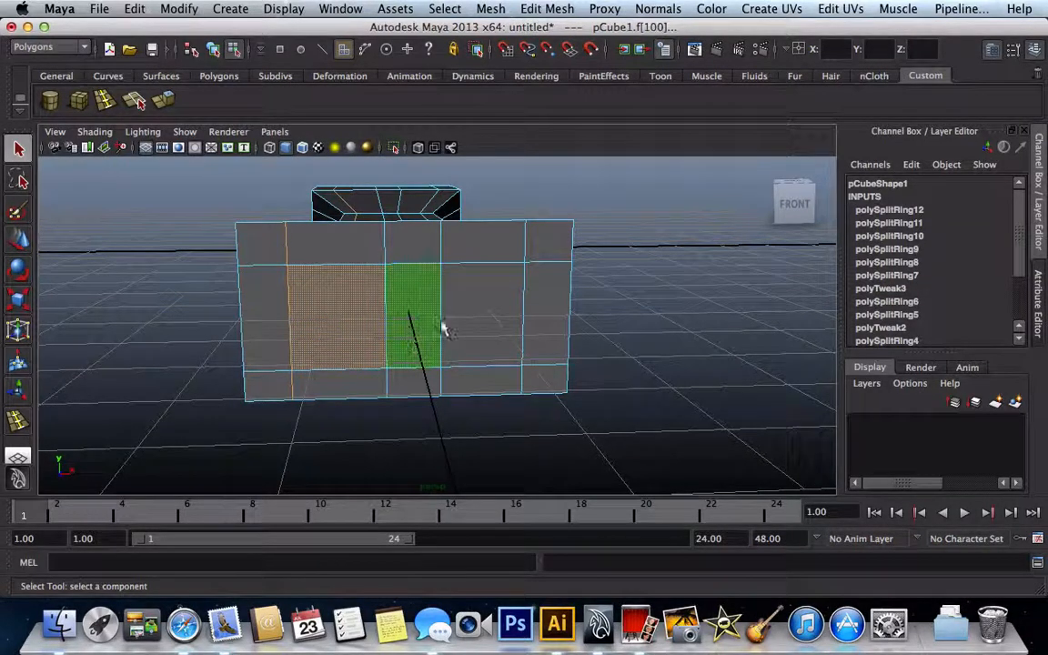
{"action": "left_click", "coordinate": [469, 320], "text": "shift"}
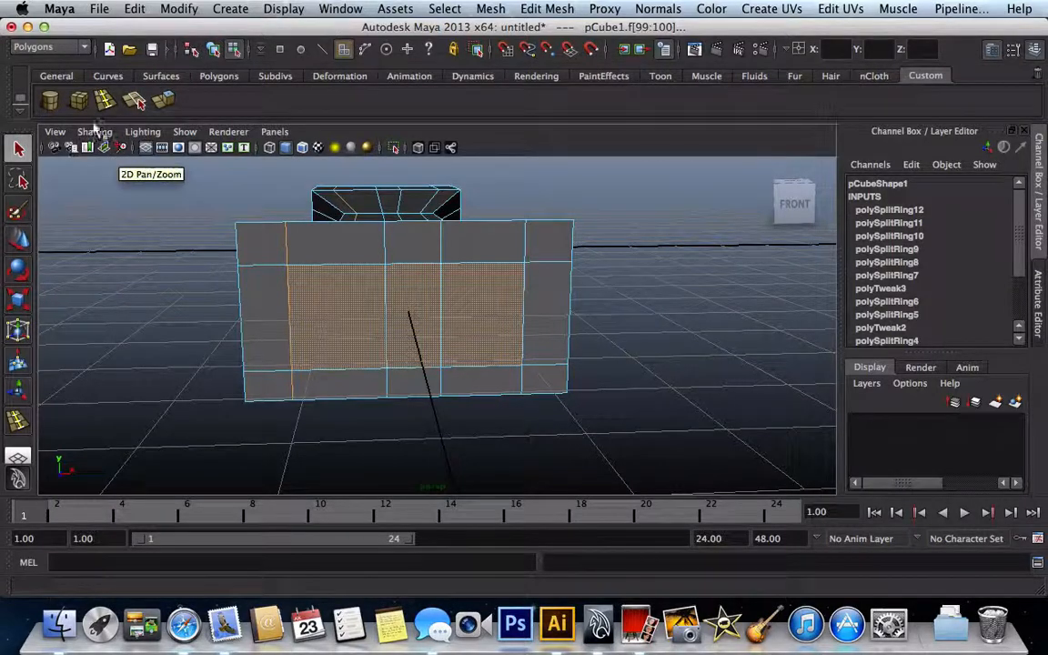
- Extrude the three inner faces slightly into the end to form a shallow recess, and turn on smooth preview
{"action": "left_click", "coordinate": [519, 8]}
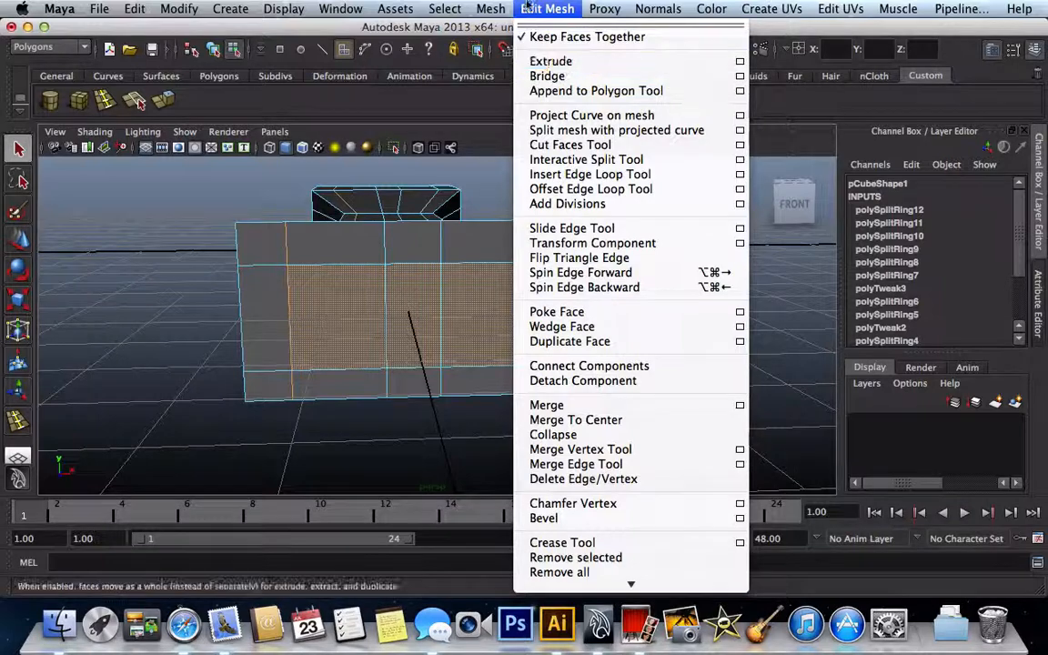
{"action": "left_click", "coordinate": [294, 109]}
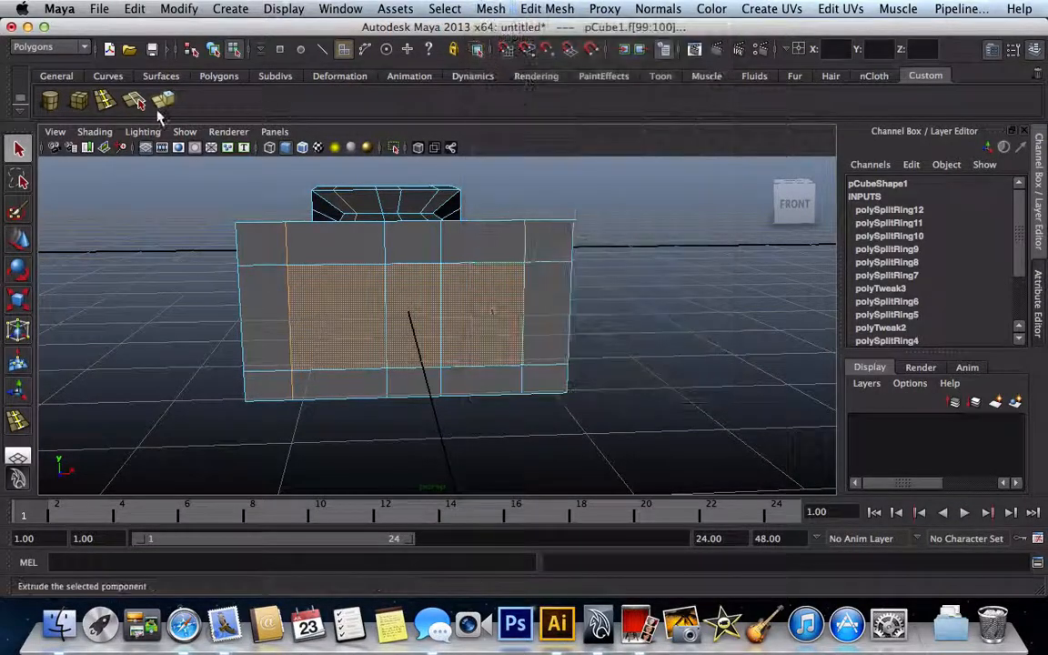
{"action": "left_click", "coordinate": [162, 108]}
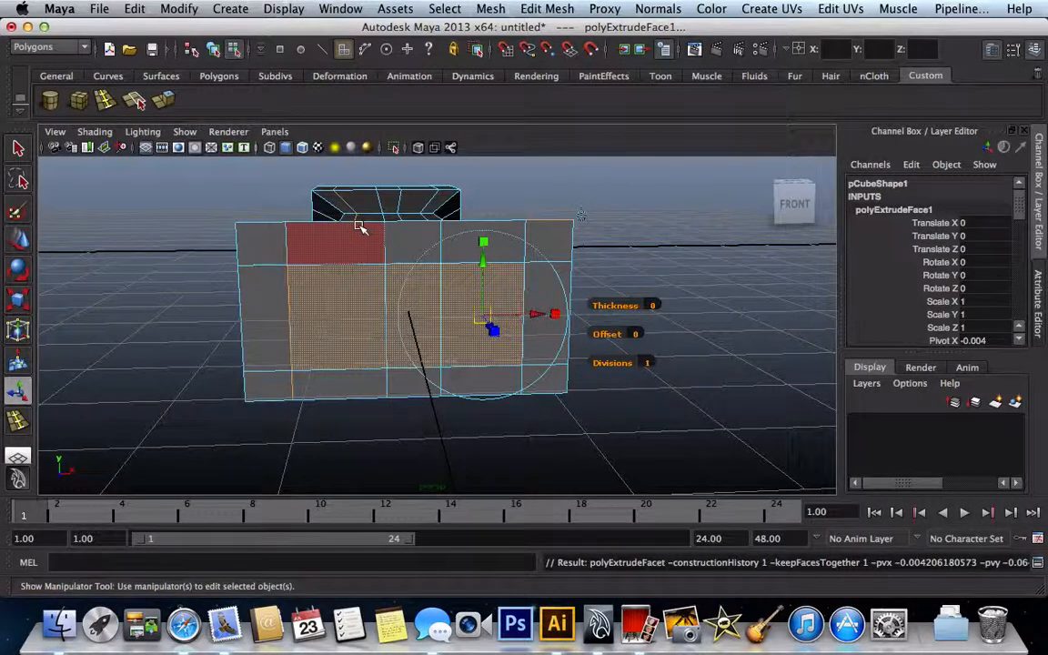
{"action": "left_click_drag", "start_coordinate": [360, 228], "coordinate": [82, 228], "text": "alt"}
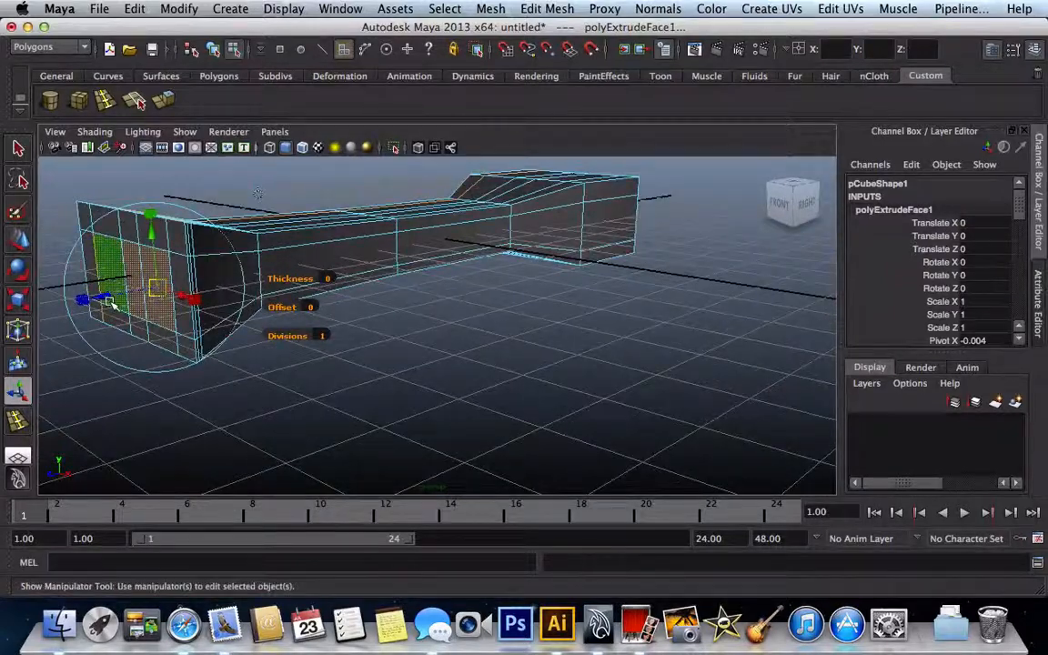
{"action": "left_click_drag", "start_coordinate": [107, 299], "coordinate": [118, 296]}
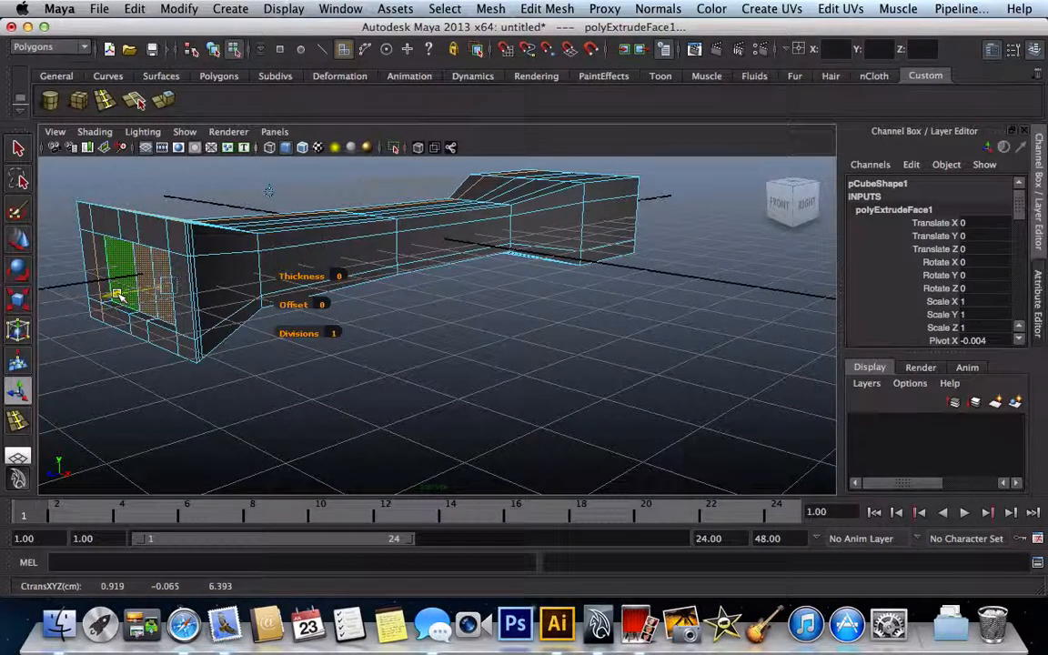
{"action": "left_click", "coordinate": [118, 295]}
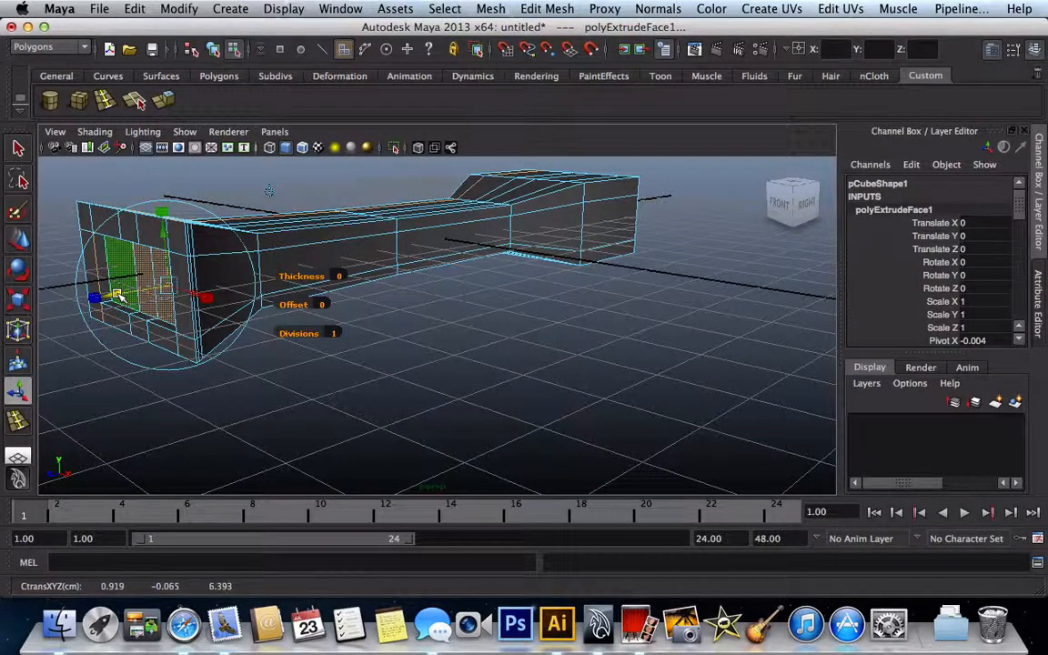
{"action": "key", "text": "3"}
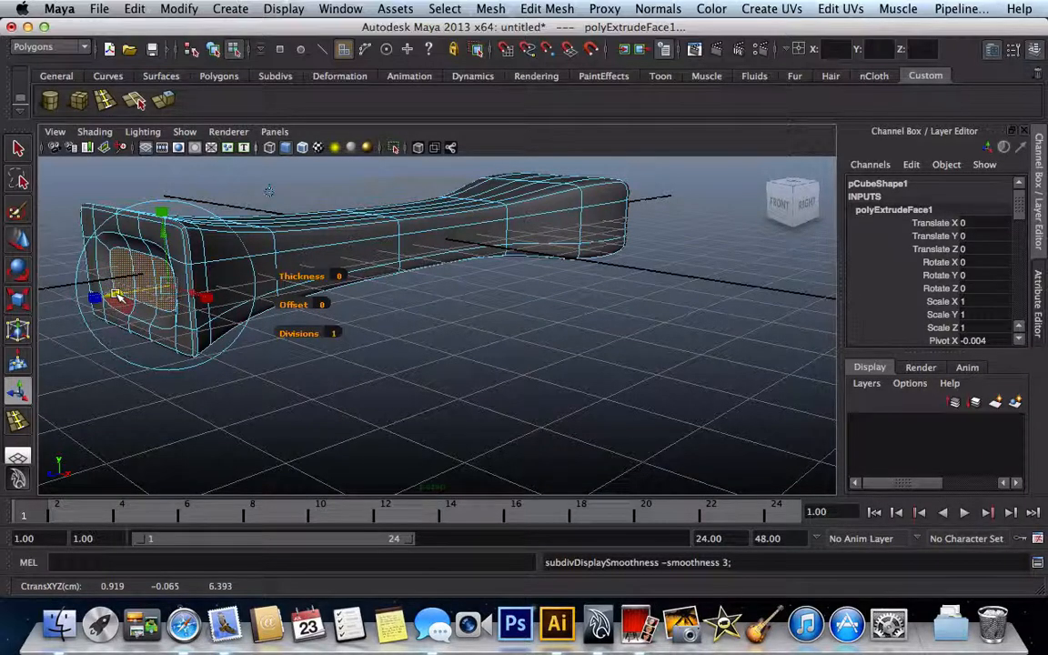
{"action": "mouse_move", "coordinate": [118, 296]}
{"action": "left_mouse_down"}
{"action": "mouse_move", "coordinate": [130, 293]}
{"action": "mouse_move", "coordinate": [123, 297]}
{"action": "left_mouse_up"}
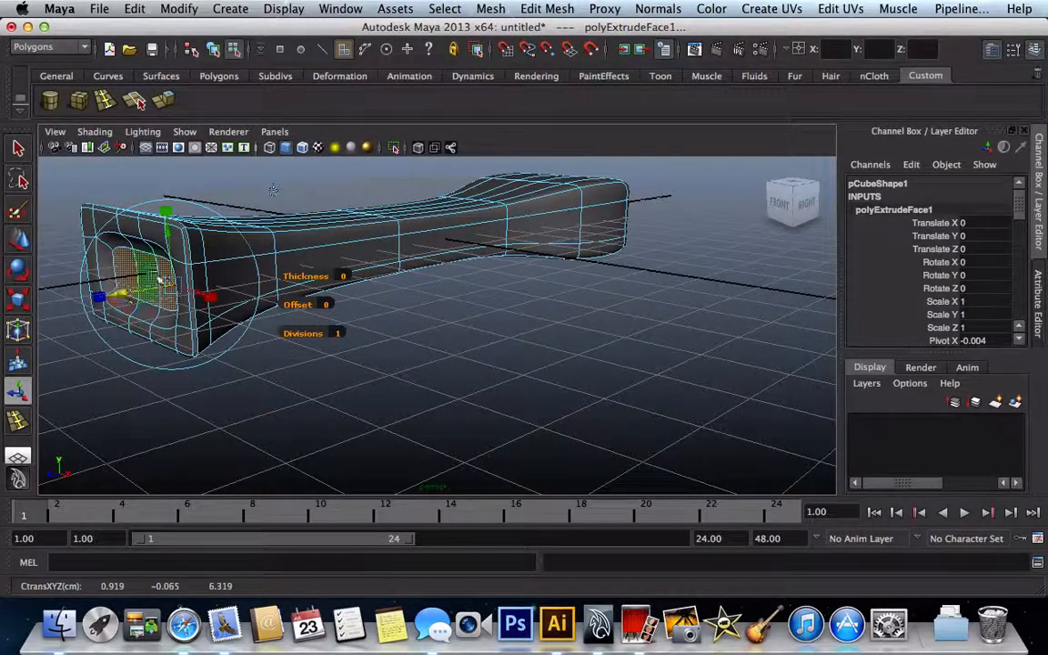
- Scale up the recessed inner faces on the flared end, mainly in height, so they fill more of the end face
{"action": "key", "text": "e"}
{"action": "key", "text": "w"}
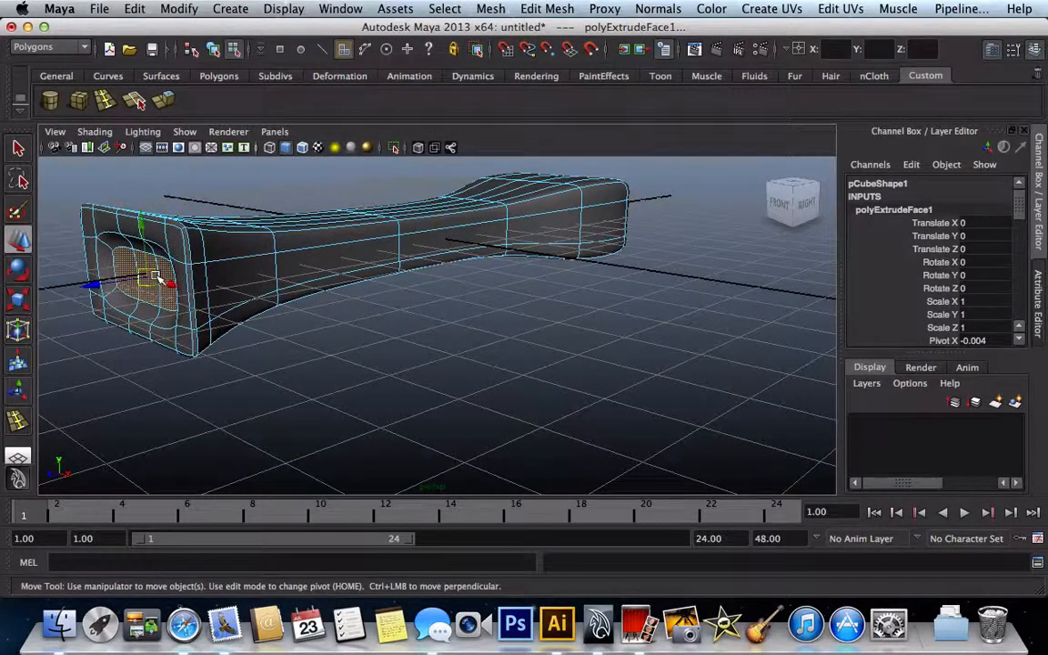
{"action": "key", "text": "r"}
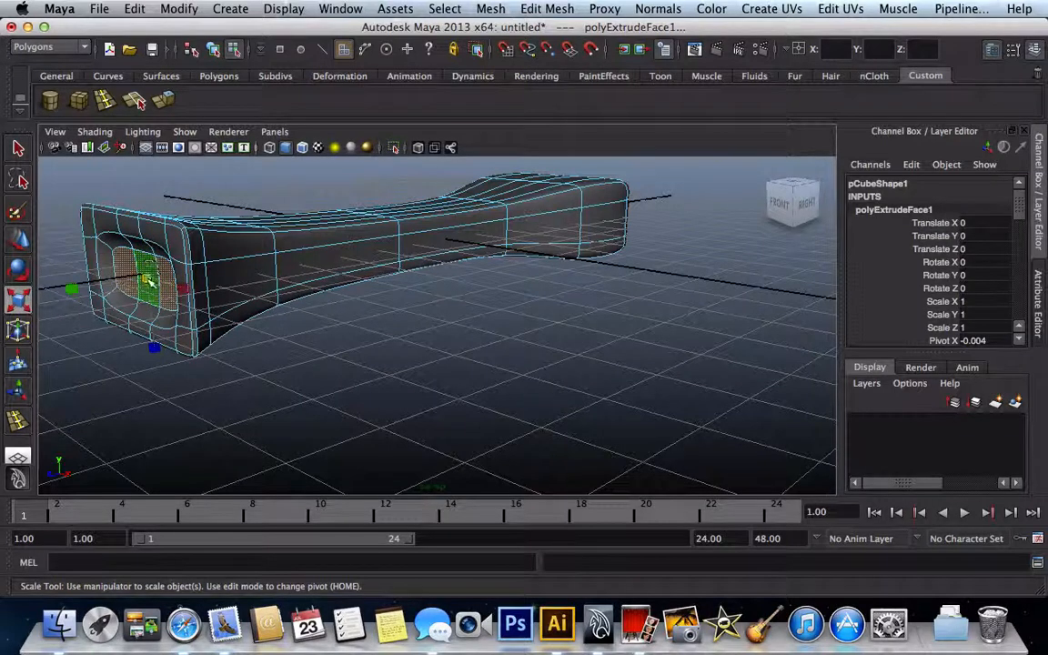
{"action": "left_click_drag", "start_coordinate": [148, 282], "coordinate": [156, 381]}
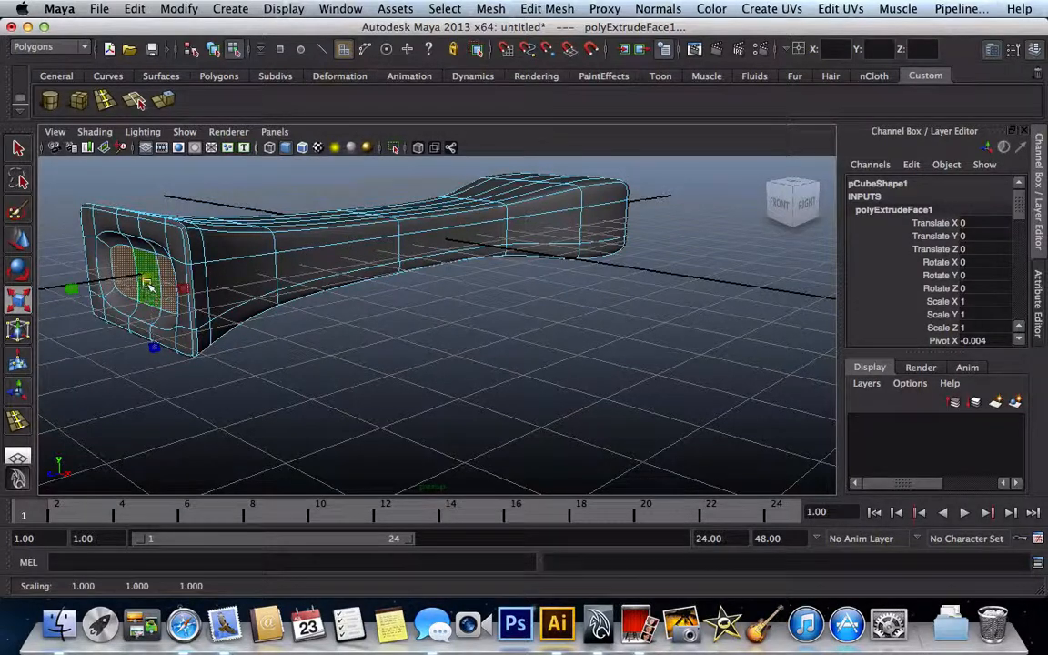
{"action": "left_click_drag", "start_coordinate": [148, 283], "coordinate": [144, 232]}
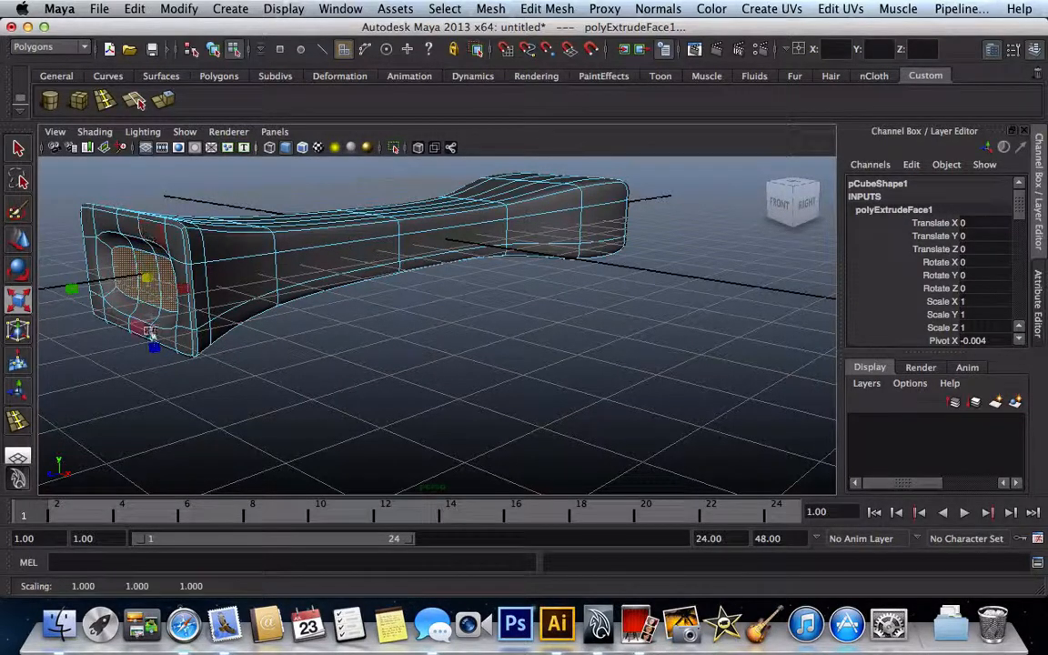
{"action": "mouse_move", "coordinate": [156, 354]}
{"action": "left_mouse_down"}
{"action": "mouse_move", "coordinate": [163, 400]}
{"action": "mouse_move", "coordinate": [154, 349]}
{"action": "left_mouse_up"}
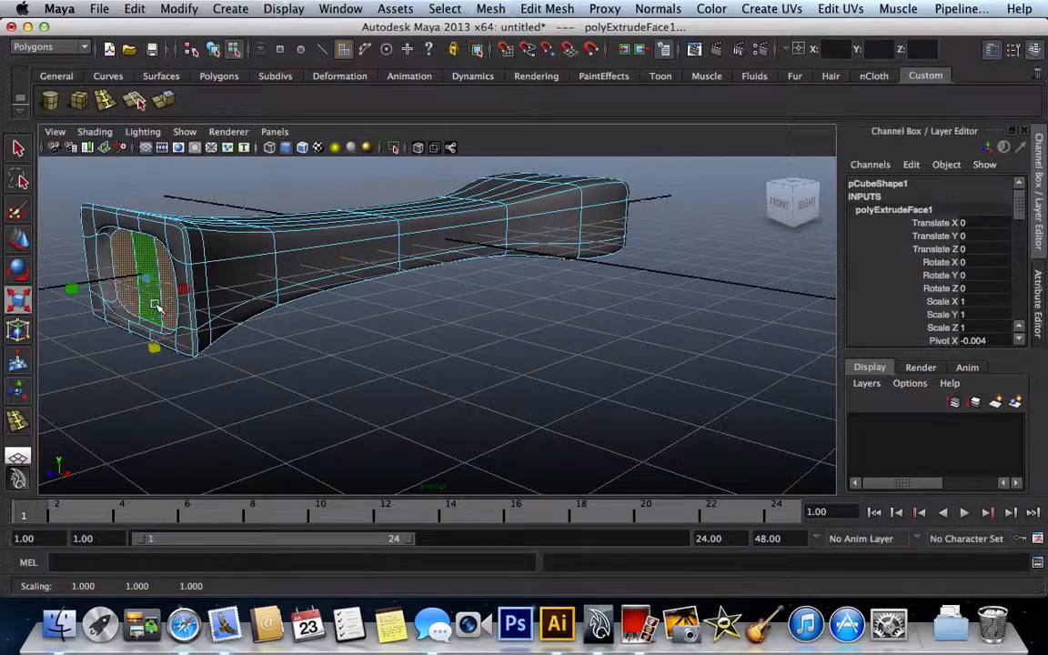
- Move the recessed faces slightly outward along the Z axis to make the recess shallower, and deselect them
{"action": "key", "text": "w"}
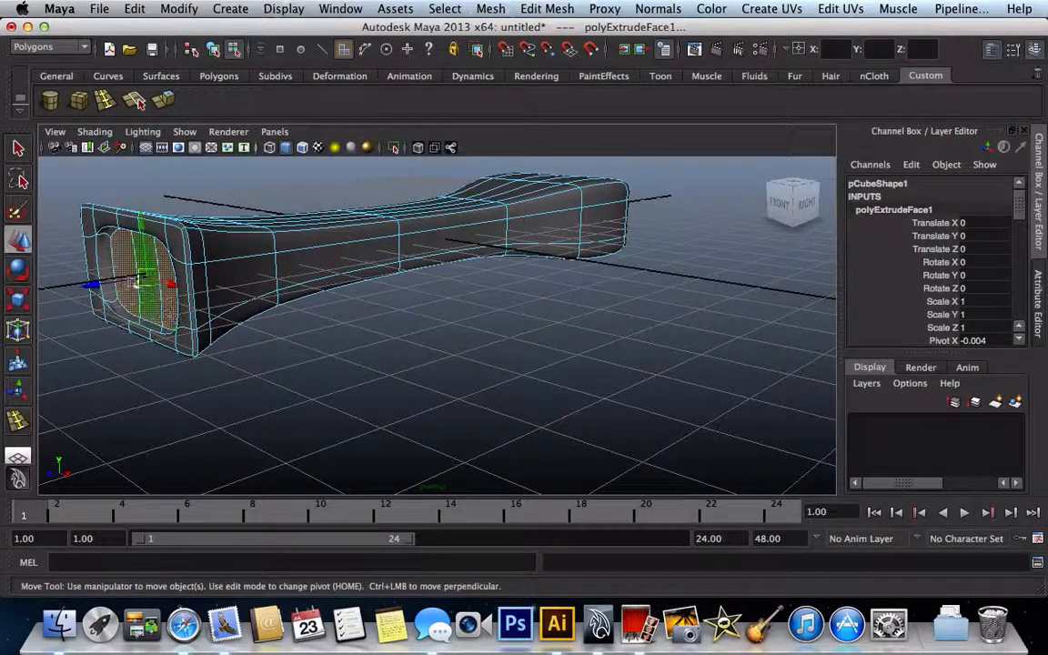
{"action": "left_click_drag", "start_coordinate": [92, 285], "coordinate": [88, 290]}
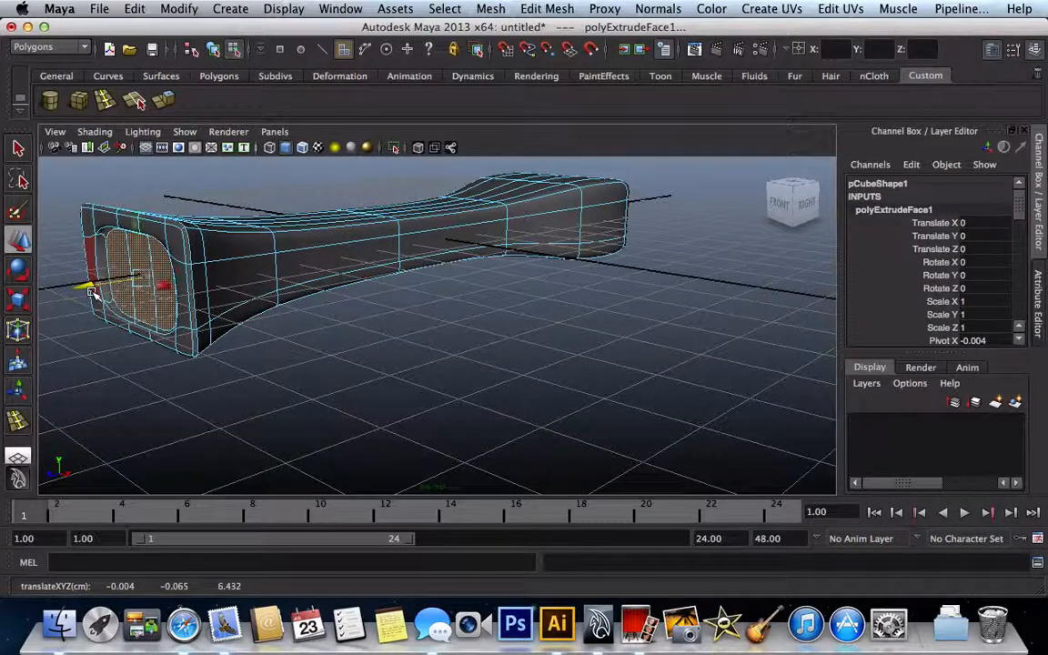
{"action": "left_click", "coordinate": [121, 392]}
- Return to the unsmoothed display and insert three edge loops: one closely on each side of the neck loop and one midway along the flare
{"action": "left_click_drag", "start_coordinate": [121, 392], "coordinate": [121, 393], "text": "alt"}
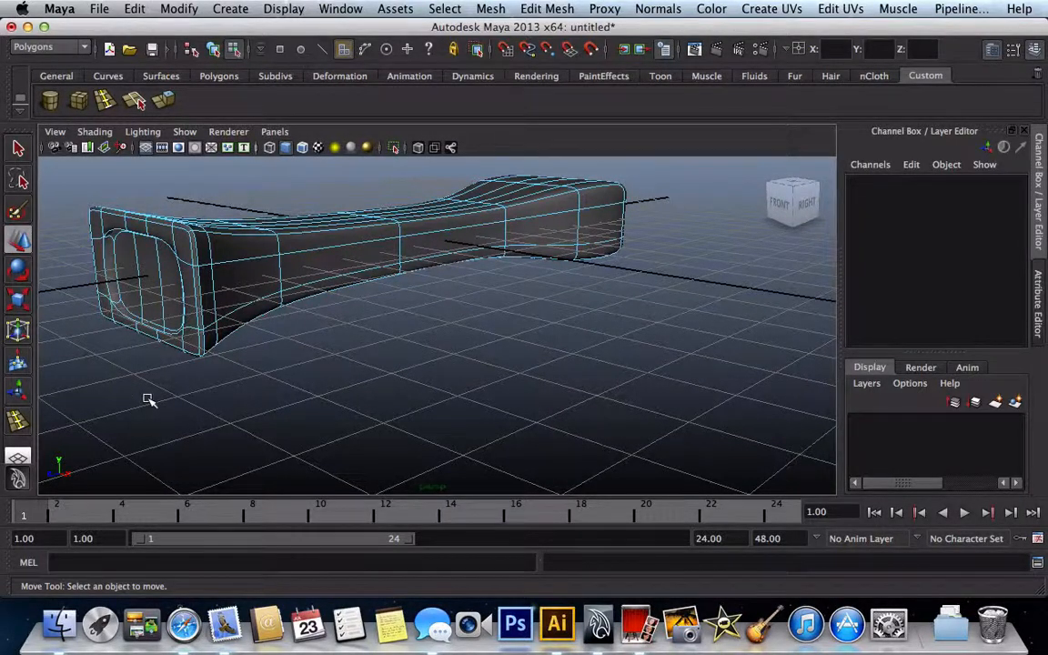
{"action": "left_click_drag", "start_coordinate": [148, 400], "coordinate": [148, 400], "text": "alt"}
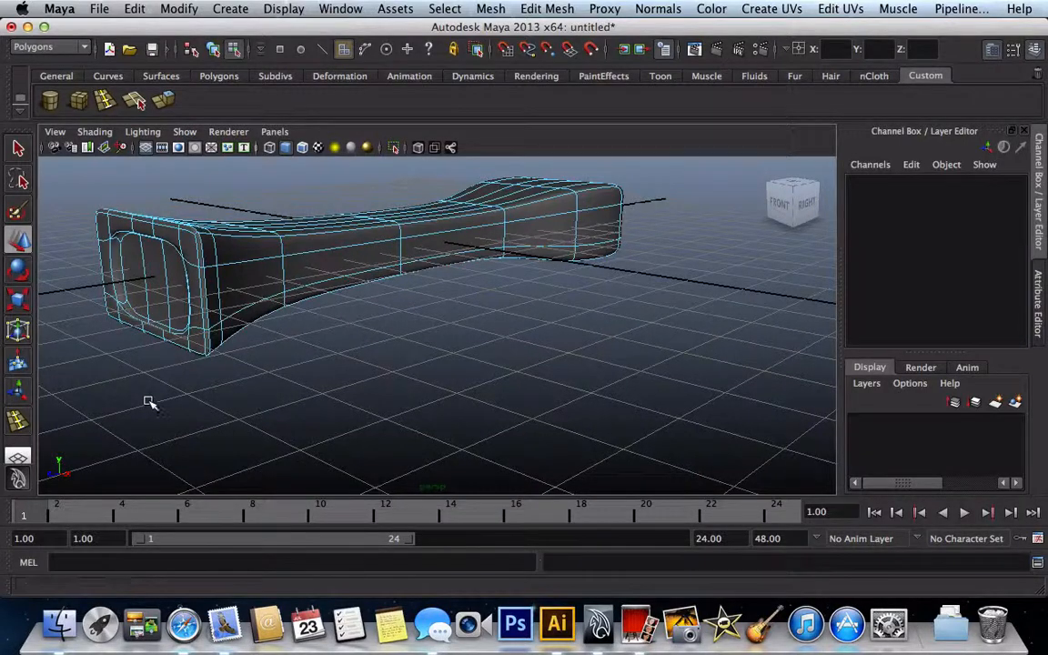
{"action": "left_click_drag", "start_coordinate": [145, 402], "coordinate": [70, 404], "text": "alt"}
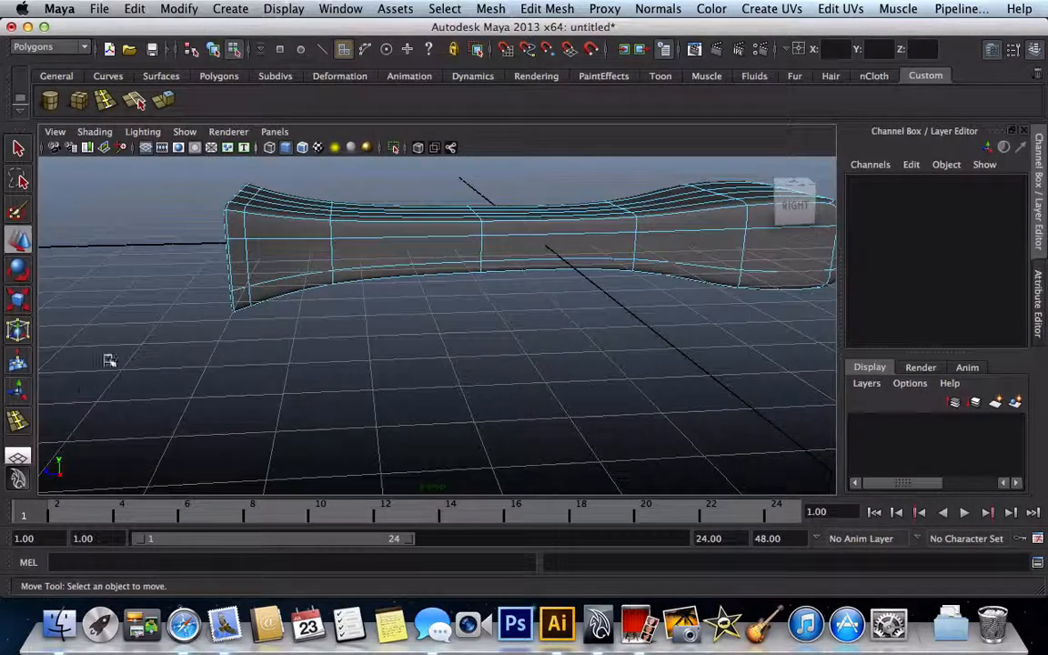
{"action": "key", "text": "1"}
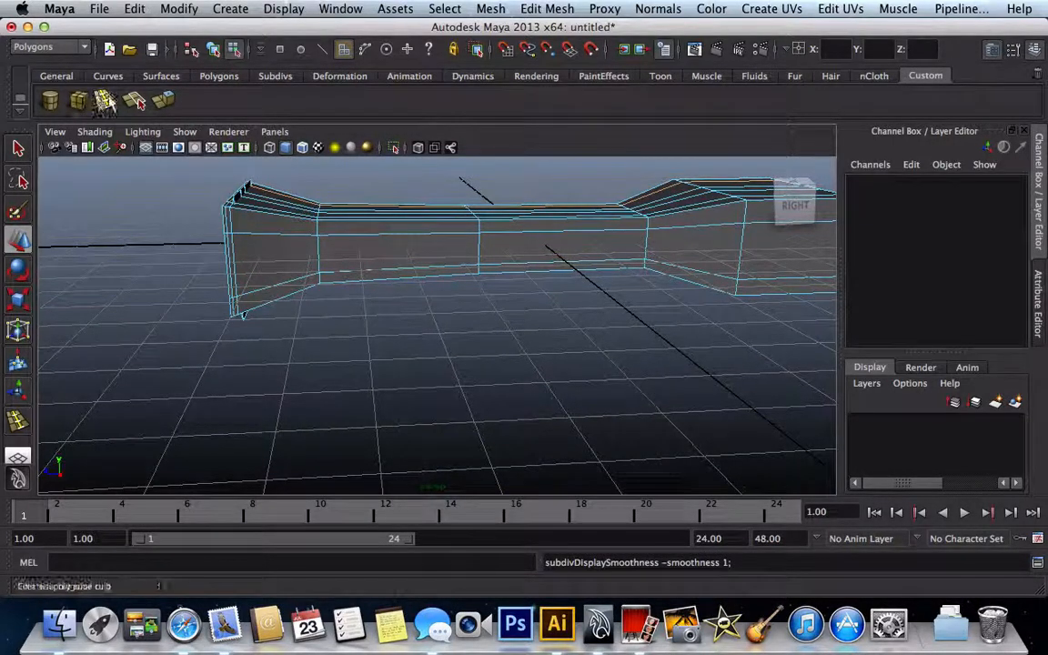
{"action": "left_click", "coordinate": [18, 420]}
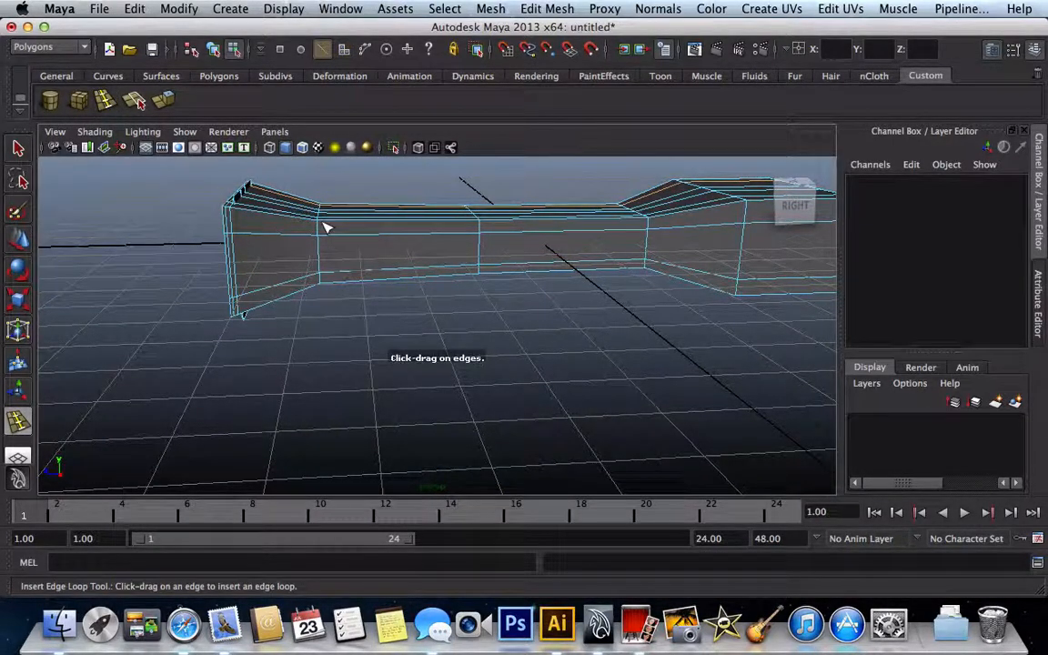
{"action": "left_click_drag", "start_coordinate": [325, 224], "coordinate": [270, 218]}
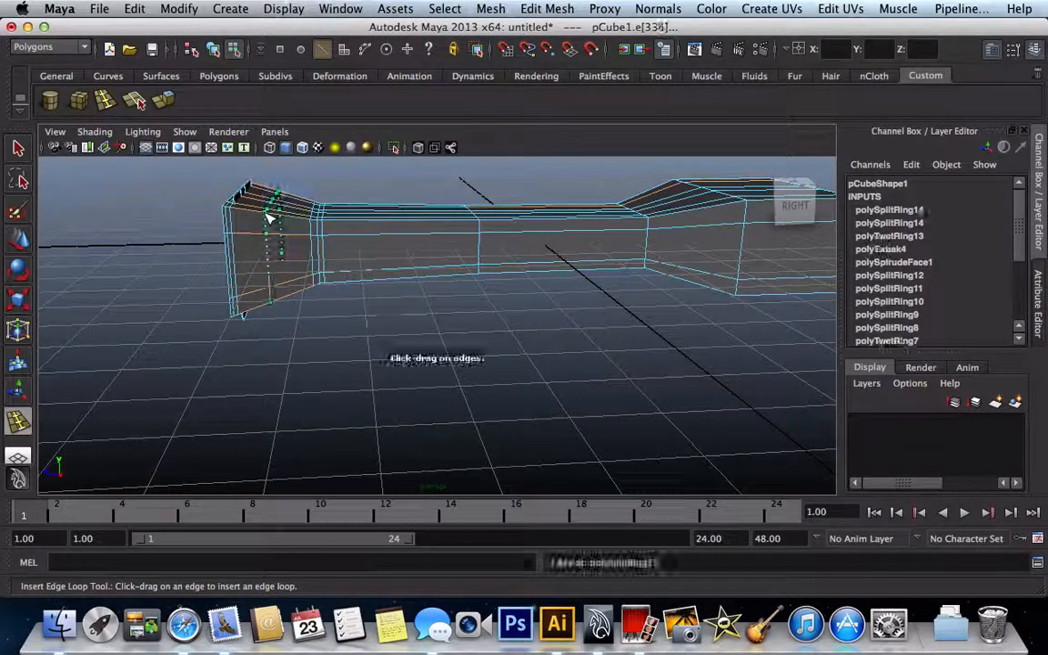
- Scale down the new edge loop midway along the flare so the flared section curves inward
{"action": "scroll", "coordinate": [269, 218], "scroll_direction": "up", "scroll_amount": 2}
{"action": "key", "text": "r"}
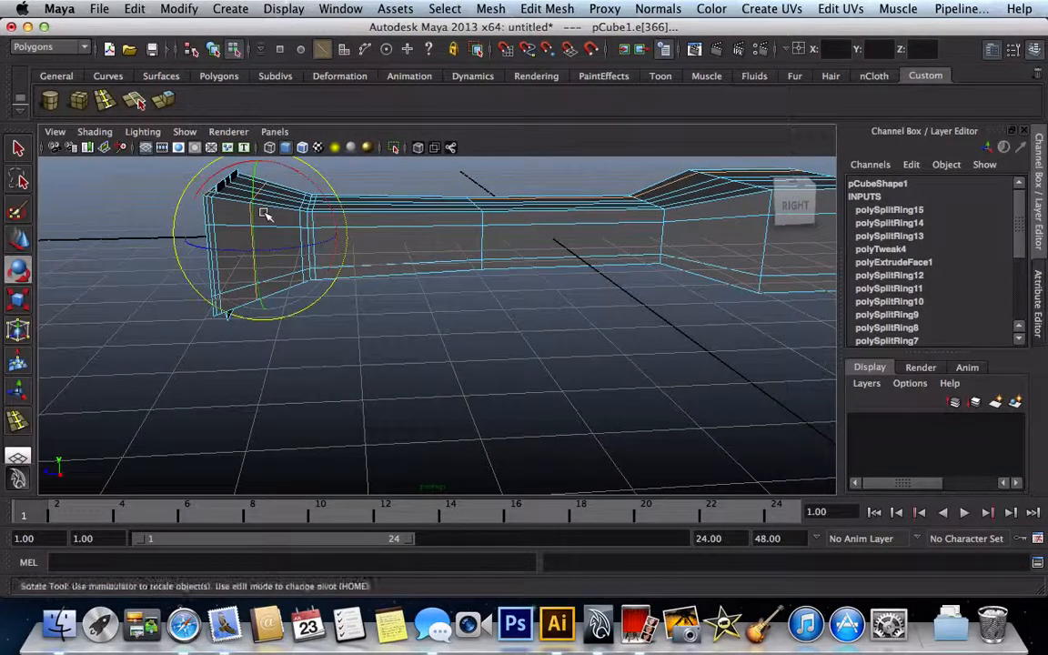
{"action": "mouse_move", "coordinate": [264, 228]}
{"action": "left_mouse_down"}
{"action": "mouse_move", "coordinate": [258, 234]}
{"action": "mouse_move", "coordinate": [252, 219]}
{"action": "left_mouse_up"}
- Select the full edge loop closest to the neck on its flared side
{"action": "scroll", "coordinate": [286, 228], "scroll_direction": "up", "scroll_amount": 3}
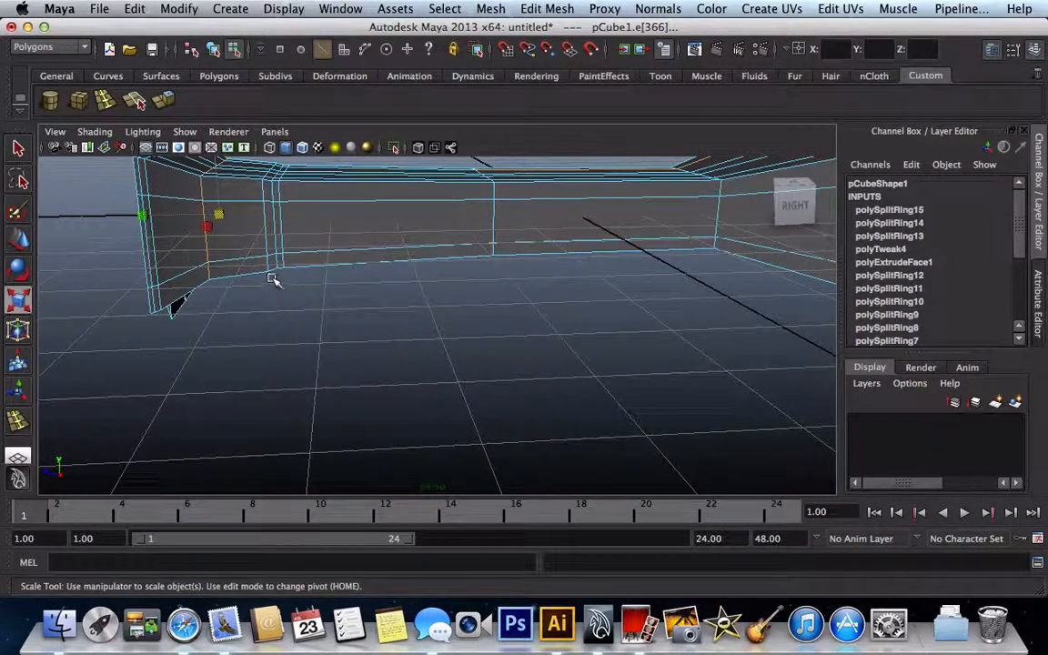
{"action": "left_click", "coordinate": [263, 230]}
{"action": "left_click", "coordinate": [263, 230]}
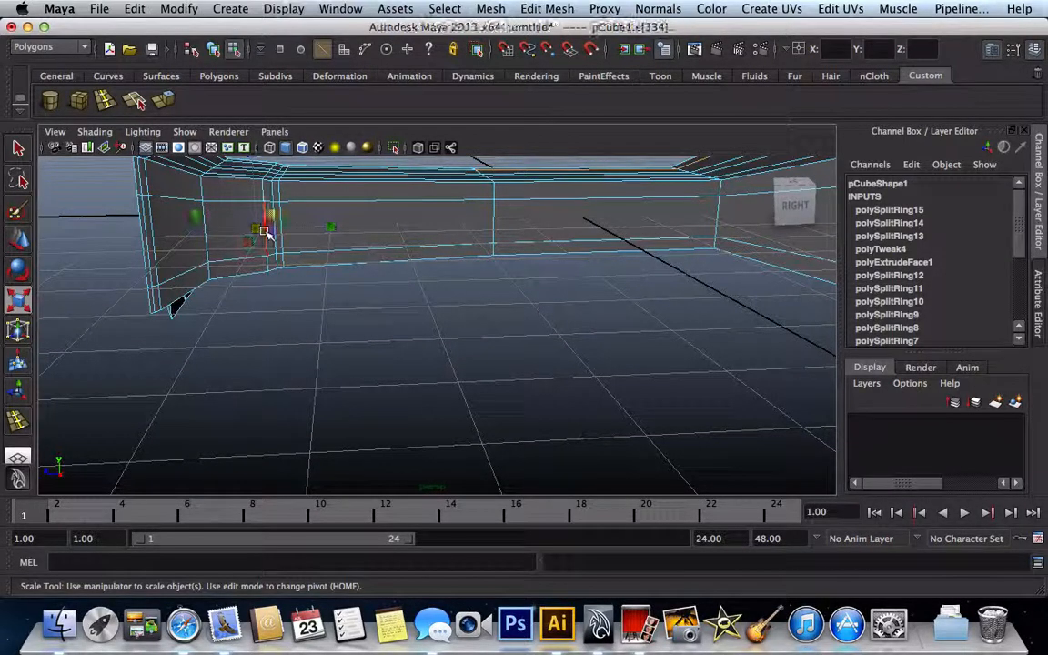
- Try scaling the selected neck loop slightly larger, and examine the smoothed shape around the flared end
{"action": "left_click_drag", "start_coordinate": [265, 228], "coordinate": [273, 230]}
{"action": "key", "text": "3"}
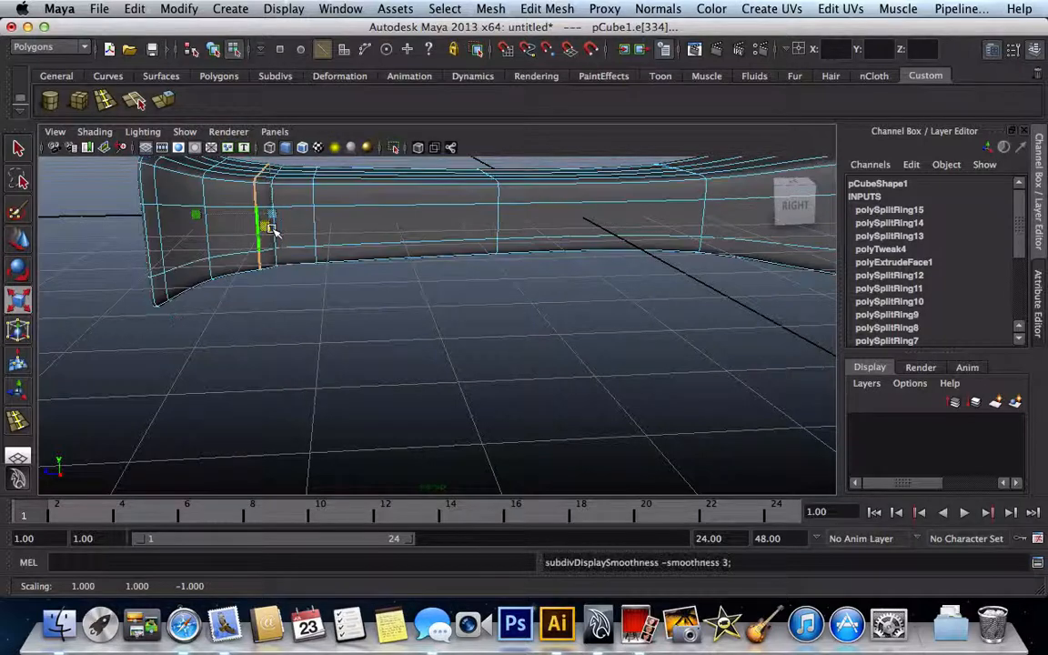
{"action": "left_click", "coordinate": [297, 290]}
{"action": "scroll", "coordinate": [298, 290], "scroll_direction": "down", "scroll_amount": 5}
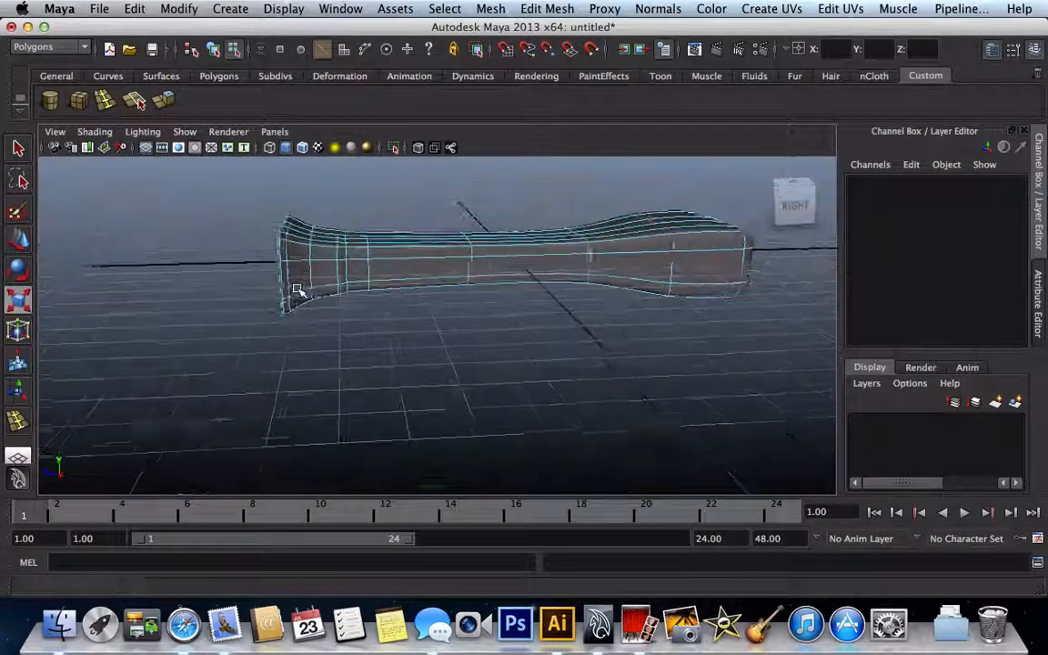
{"action": "scroll", "coordinate": [298, 290], "scroll_direction": "up", "scroll_amount": 6}
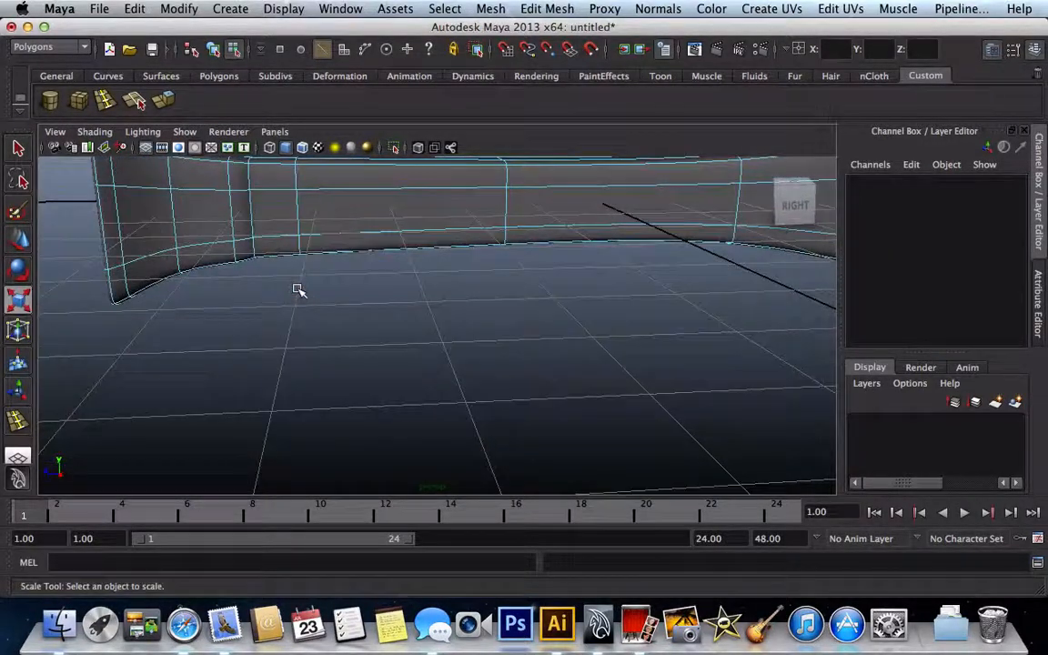
{"action": "mouse_move", "coordinate": [297, 290]}
{"action": "left_mouse_down", "text": "alt"}
{"action": "mouse_move", "coordinate": [307, 325]}
{"action": "mouse_move", "coordinate": [389, 341]}
{"action": "mouse_move", "coordinate": [355, 355]}
{"action": "mouse_move", "coordinate": [212, 300]}
{"action": "mouse_move", "coordinate": [192, 281]}
{"action": "mouse_move", "coordinate": [183, 314]}
{"action": "mouse_move", "coordinate": [220, 273]}
{"action": "mouse_move", "coordinate": [250, 277]}
{"action": "mouse_move", "coordinate": [288, 308]}
{"action": "left_mouse_up", "text": "alt"}
{"action": "scroll", "coordinate": [288, 307], "scroll_direction": "down", "scroll_amount": 10}
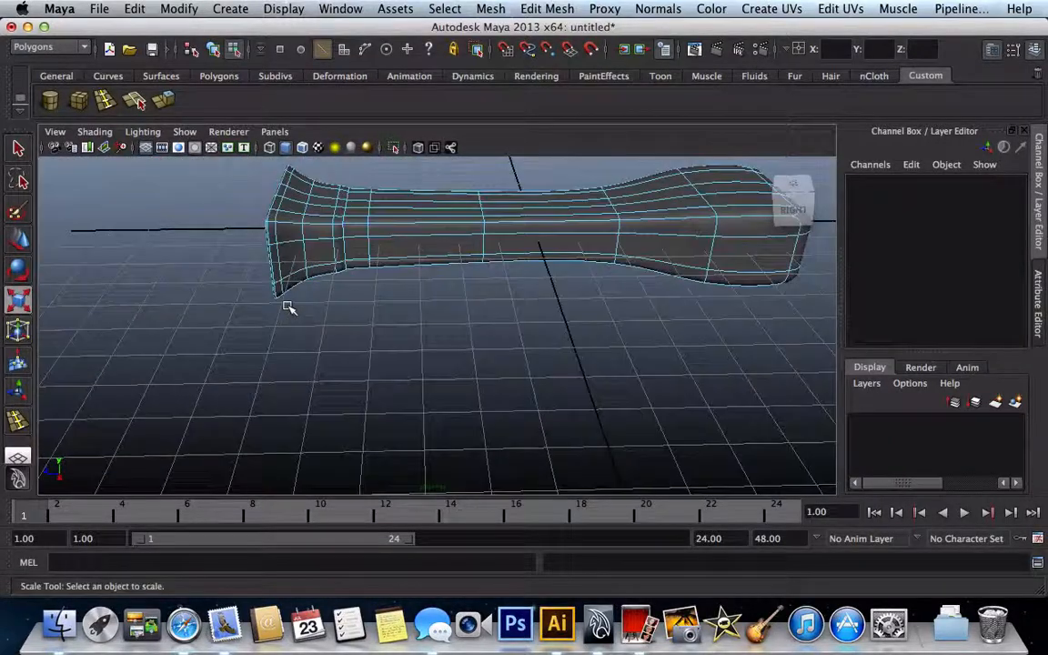
{"action": "scroll", "coordinate": [288, 308], "scroll_direction": "up", "scroll_amount": 2}
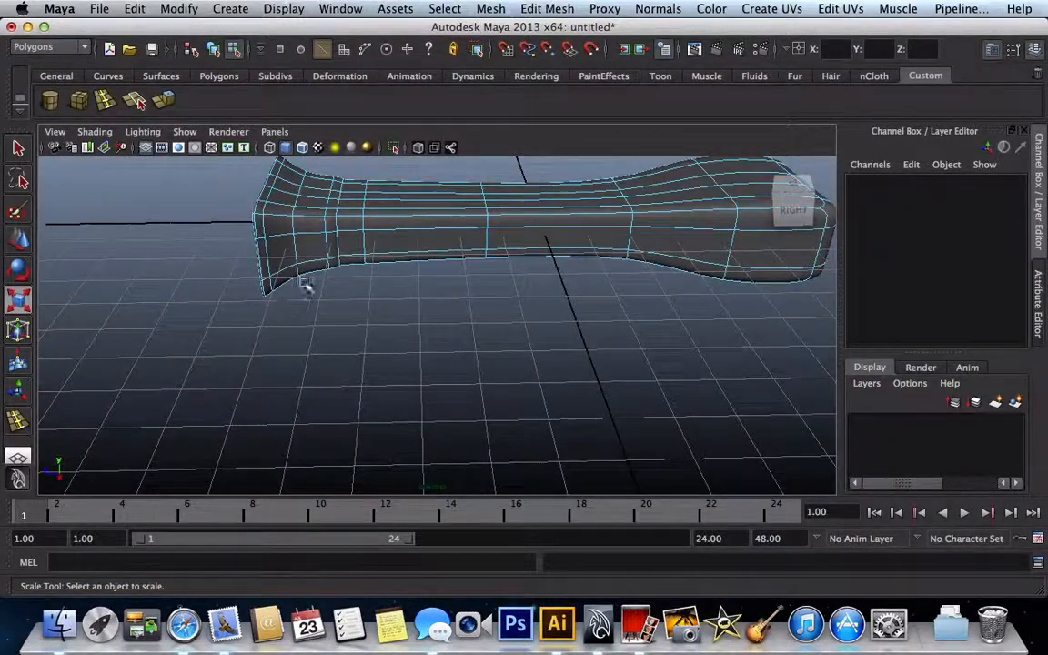
{"action": "scroll", "coordinate": [352, 224], "scroll_direction": "up", "scroll_amount": 3}
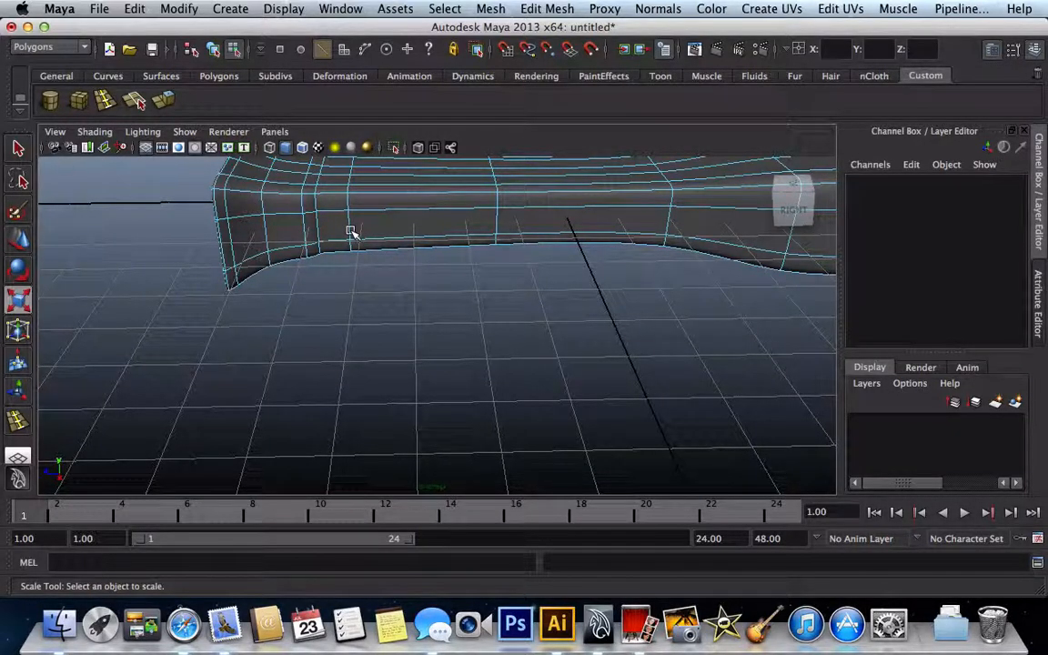
- Undo the deselection, smooth preview and scaling of the neck loop, returning to the unsmoothed mesh with the loop selected
{"action": "key", "text": "z"}
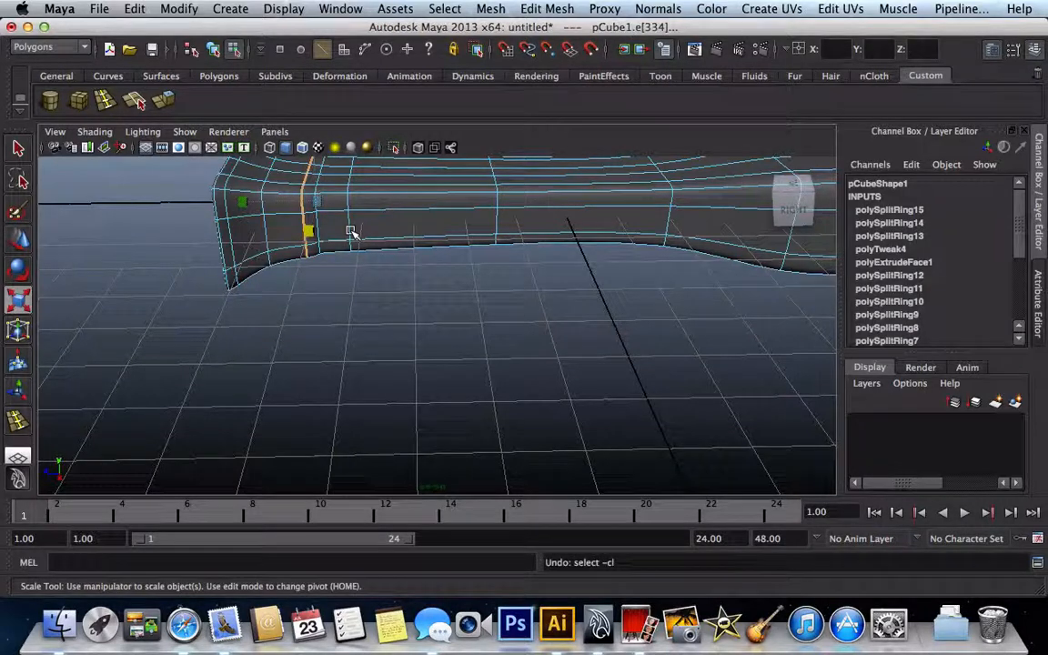
{"action": "key", "text": "z"}
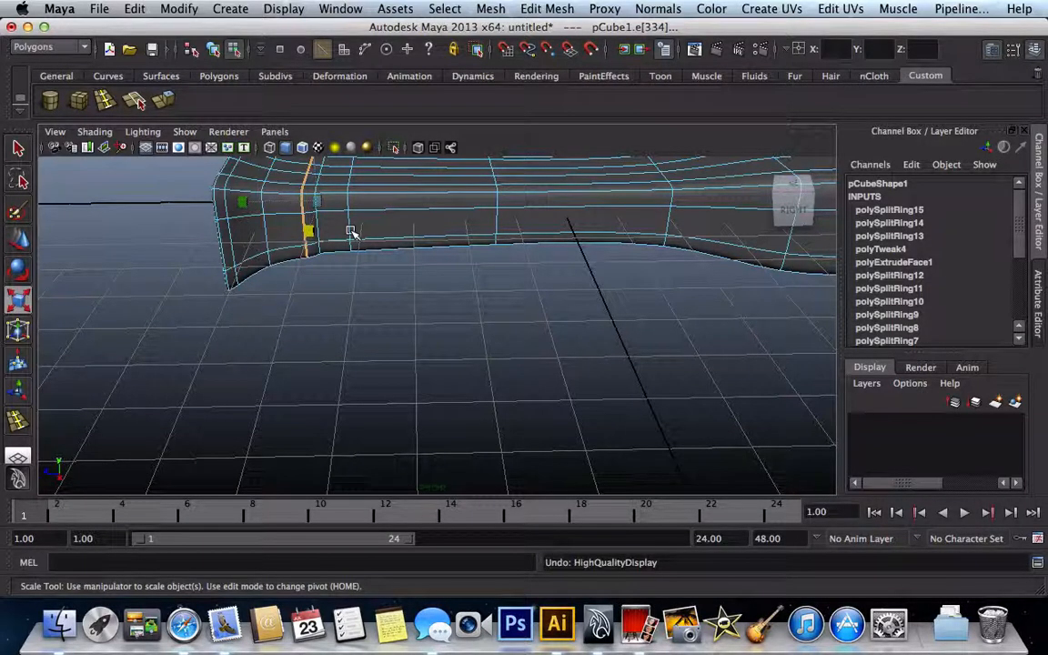
{"action": "key", "text": "1"}
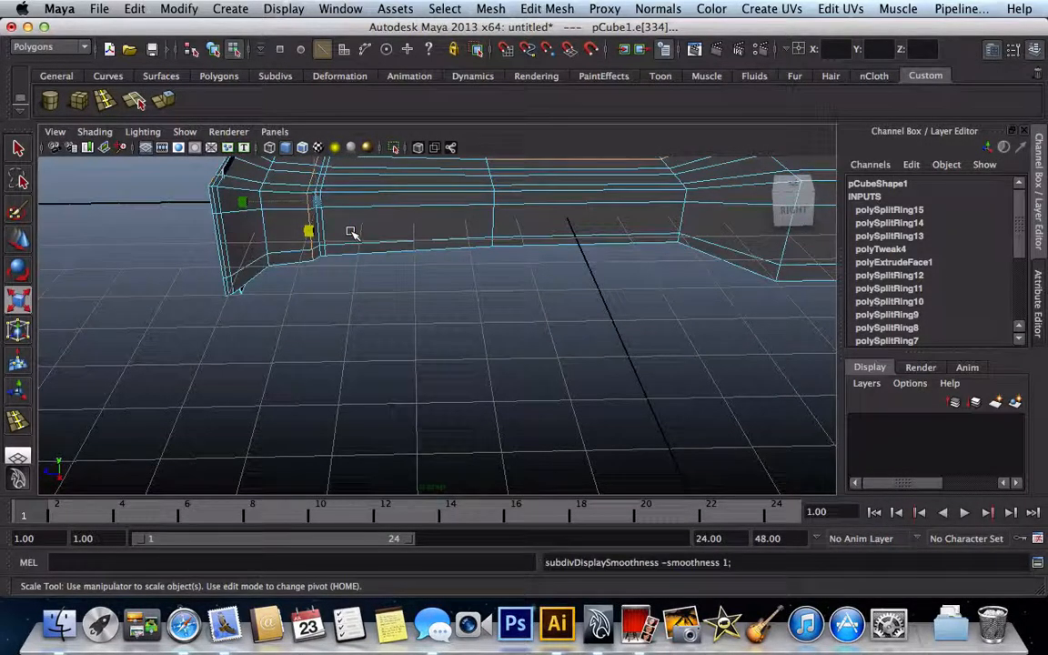
{"action": "key", "text": "z"}
{"action": "key", "text": "z"}
{"action": "key", "text": "z"}
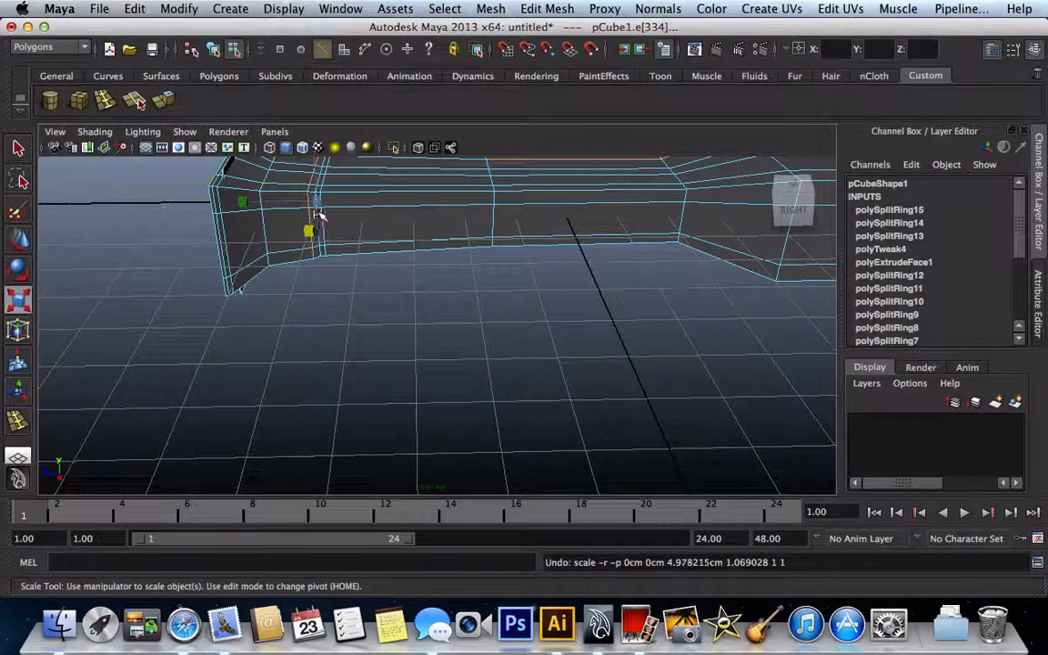
- Scale the neck loop up by about 1.1 in height and width to form a raised ridge, preview it smoothed, and deselect it
{"action": "left_click_drag", "start_coordinate": [318, 199], "coordinate": [327, 207]}
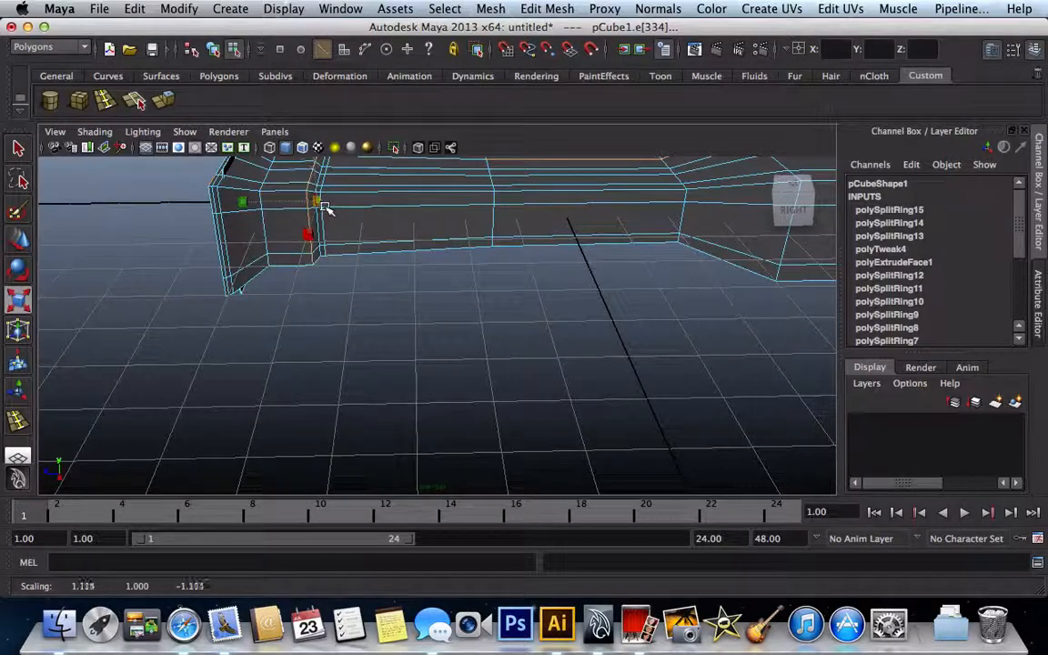
{"action": "scroll", "coordinate": [299, 181], "scroll_direction": "down", "scroll_amount": 3}
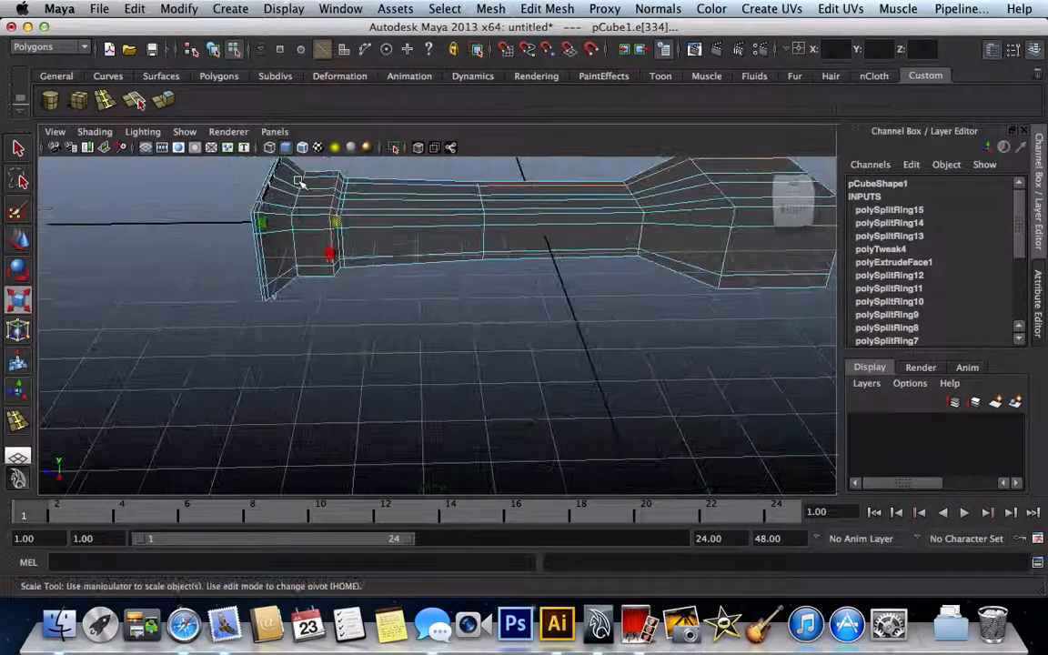
{"action": "key", "text": "3"}
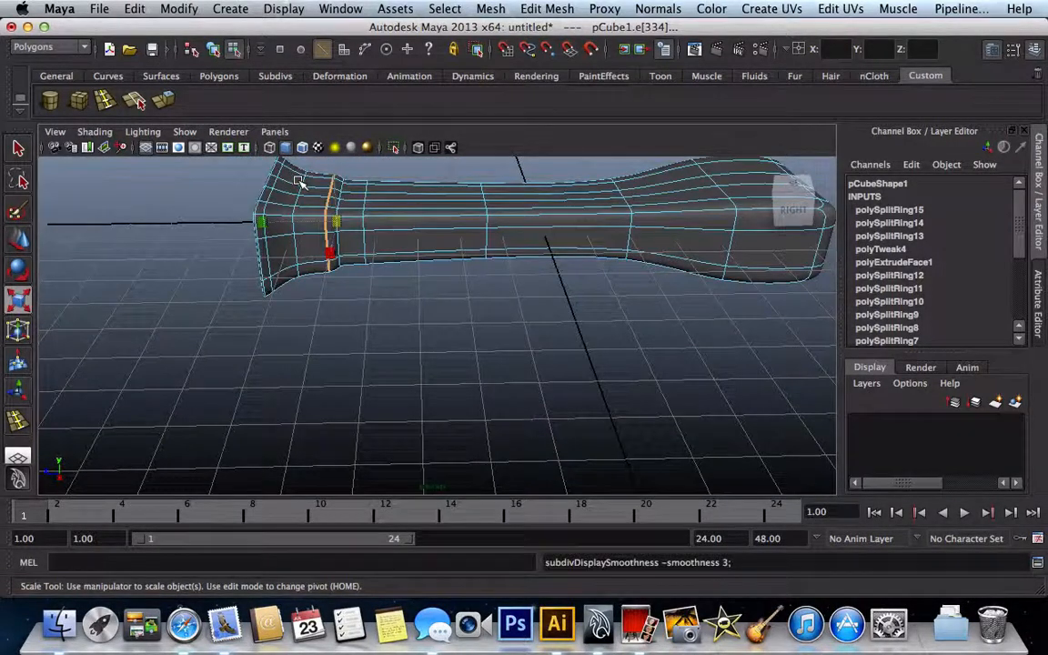
{"action": "scroll", "coordinate": [299, 181], "scroll_direction": "up", "scroll_amount": 3}
{"action": "scroll", "coordinate": [296, 179], "scroll_direction": "down", "scroll_amount": 5}
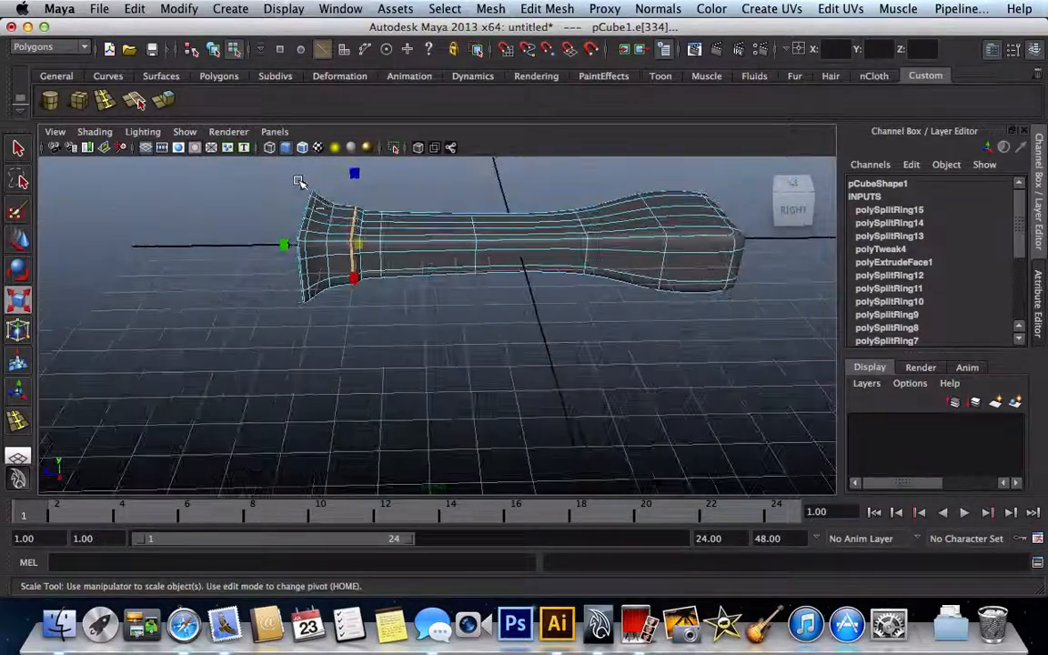
{"action": "left_click", "coordinate": [402, 304]}
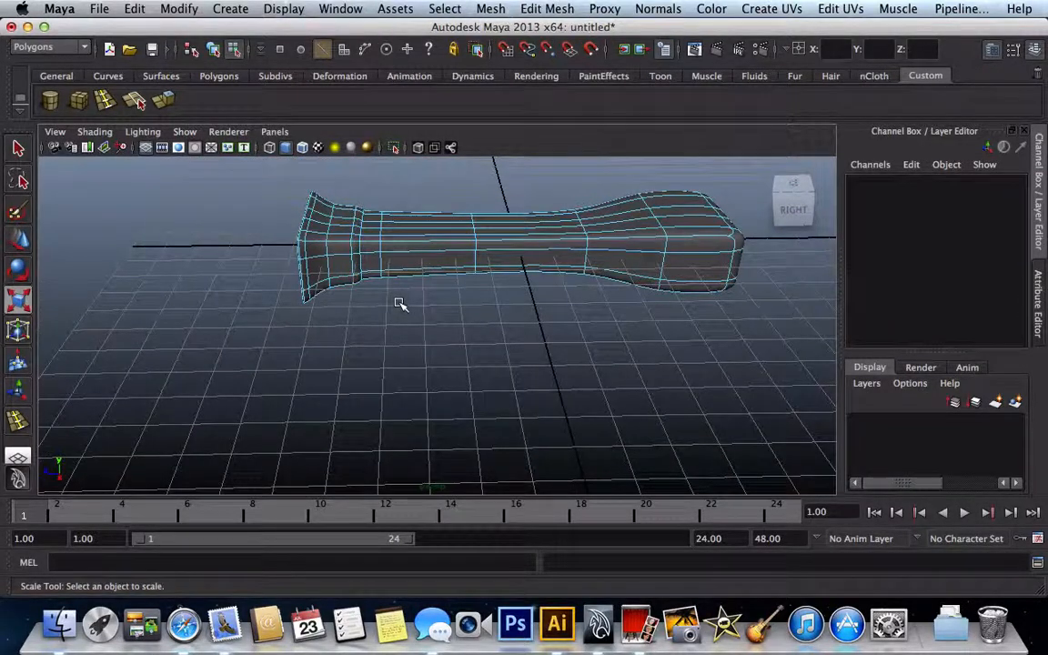
- Switch to object mode and examine the smoothed flared end and its neck ridge
{"action": "right_click_drag", "start_coordinate": [424, 238], "coordinate": [489, 214]}
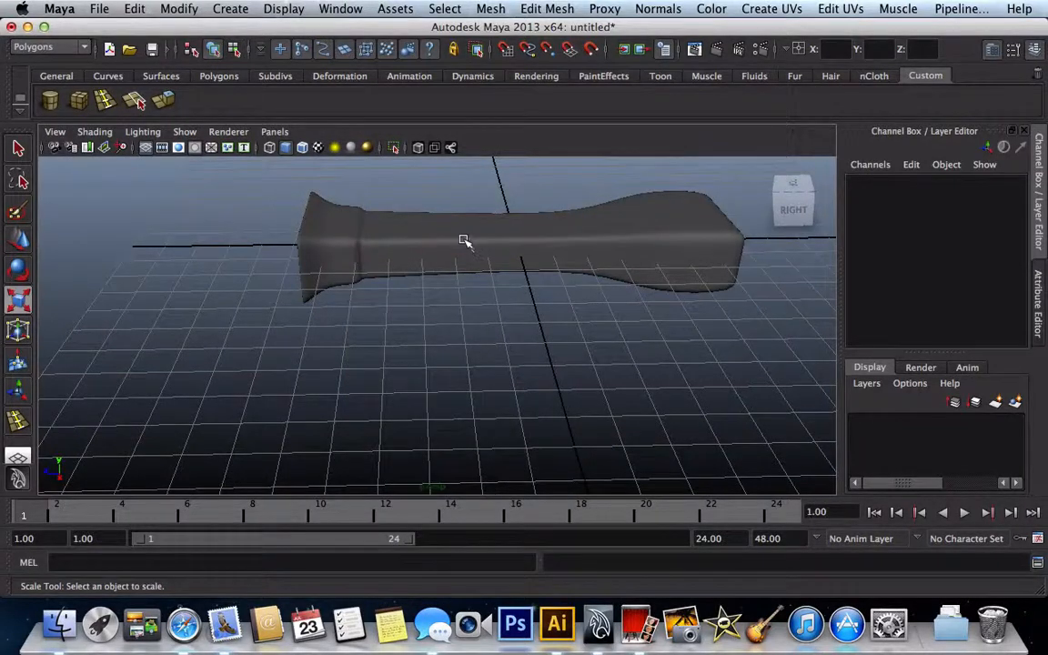
{"action": "scroll", "coordinate": [464, 240], "scroll_direction": "up", "scroll_amount": 2}
{"action": "scroll", "coordinate": [464, 241], "scroll_direction": "up", "scroll_amount": 3}
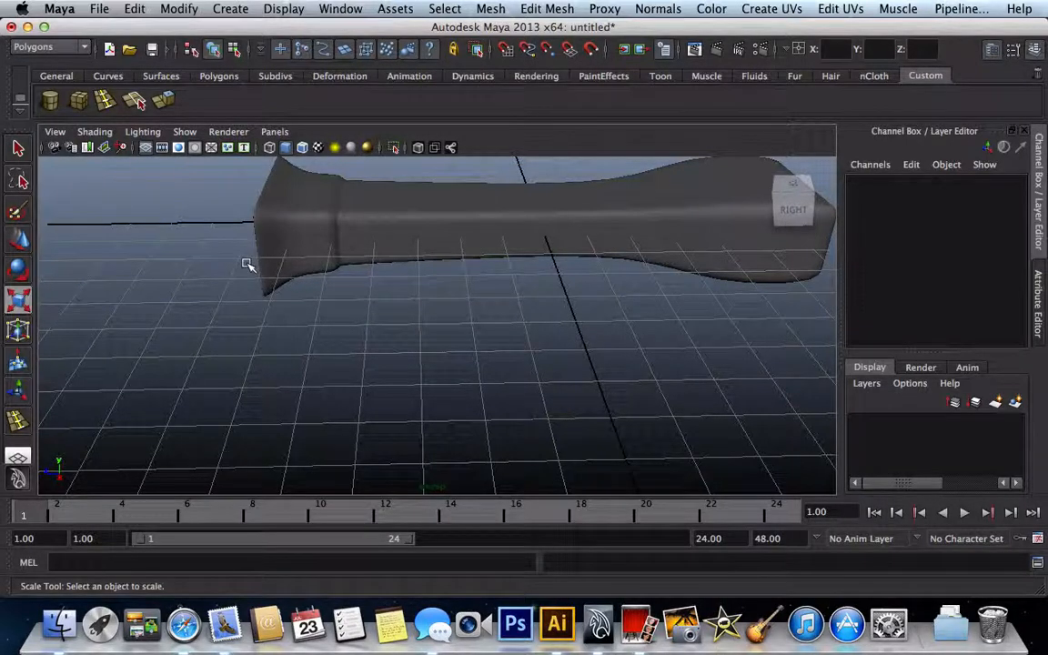
{"action": "scroll", "coordinate": [247, 258], "scroll_direction": "down", "scroll_amount": 2}
{"action": "scroll", "coordinate": [246, 257], "scroll_direction": "up", "scroll_amount": 2}
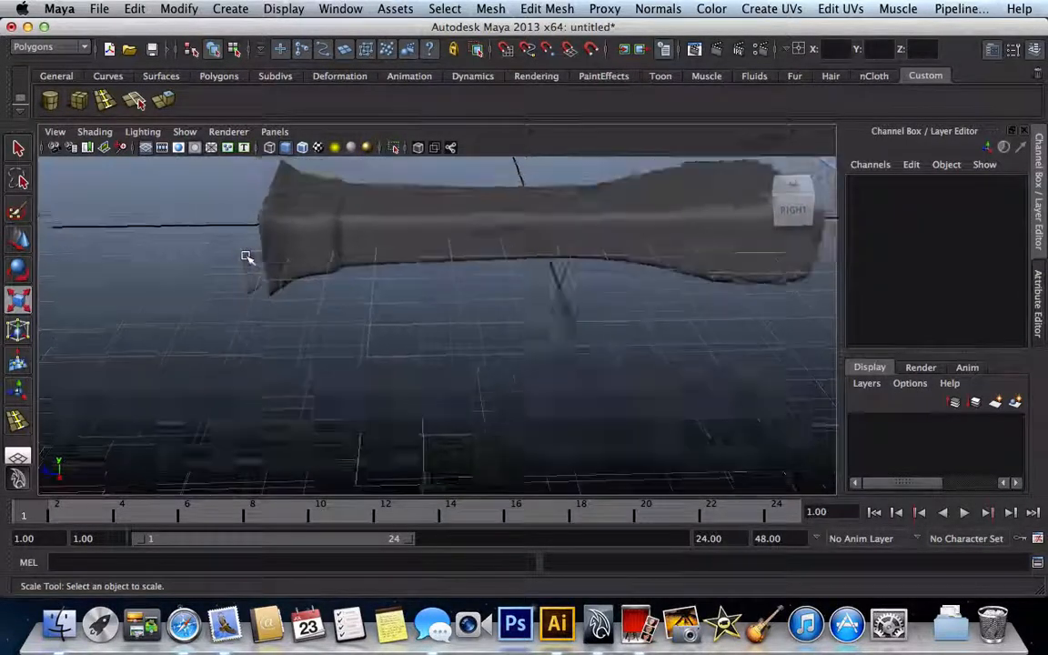
{"action": "scroll", "coordinate": [246, 258], "scroll_direction": "down", "scroll_amount": 2}
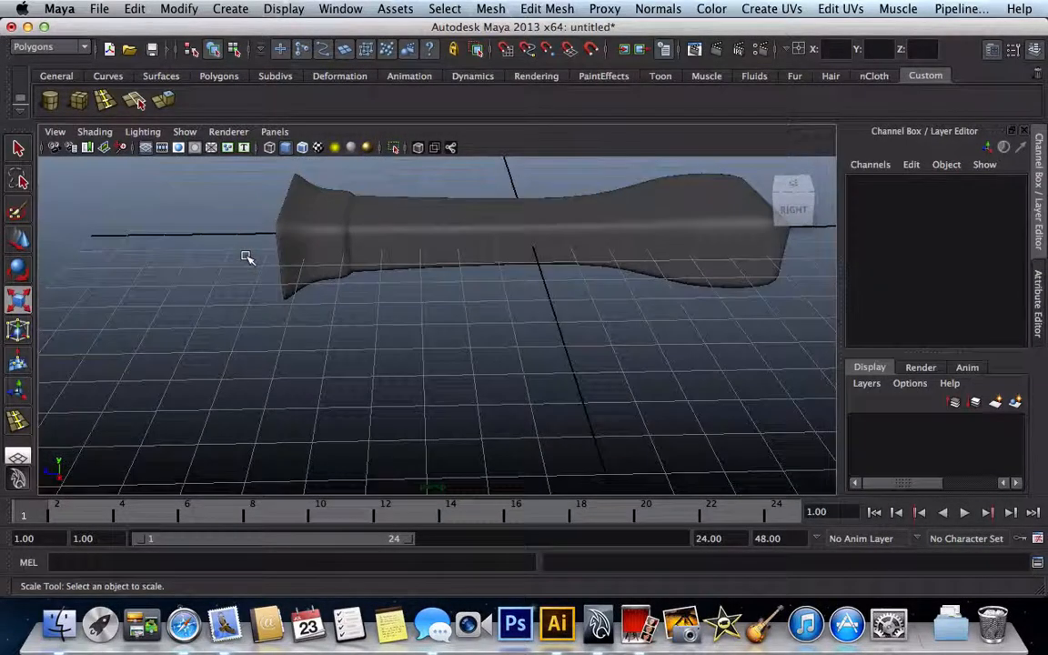
- Select the vertex loop at the middle of the shaft and scale it down slightly to narrow the waist
{"action": "left_click", "coordinate": [499, 222]}
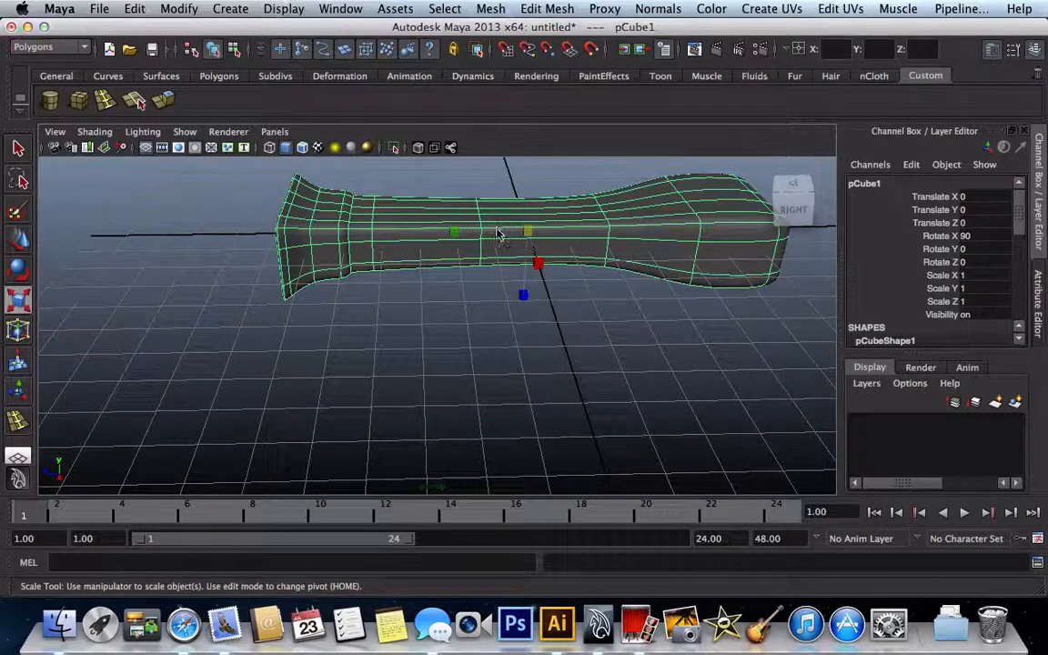
{"action": "right_click_drag", "start_coordinate": [500, 223], "coordinate": [440, 224]}
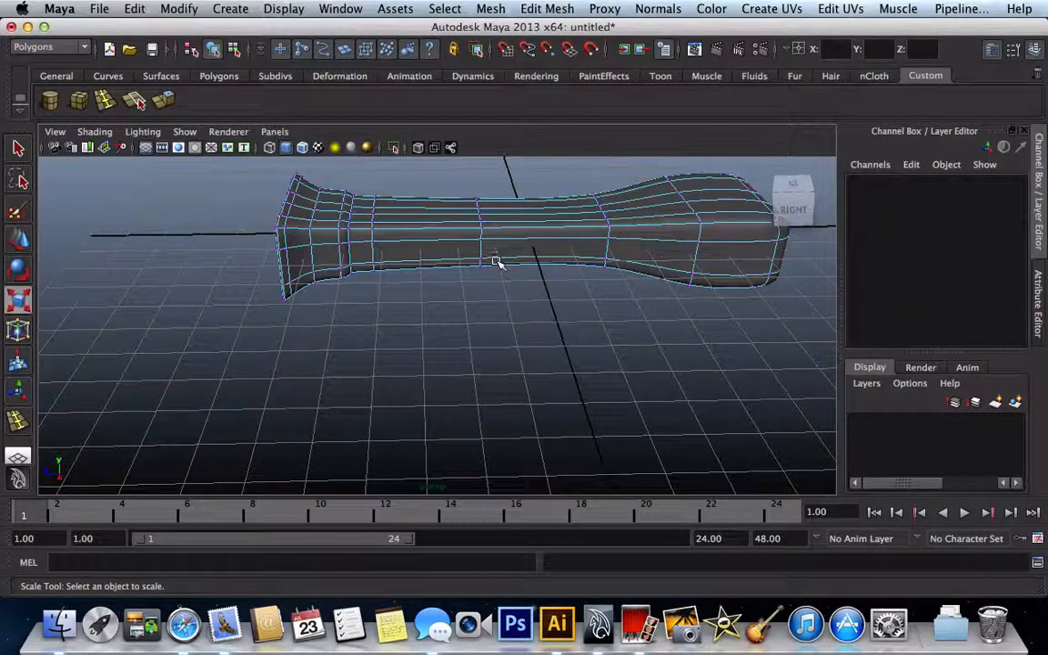
{"action": "left_click_drag", "start_coordinate": [476, 220], "coordinate": [417, 166]}
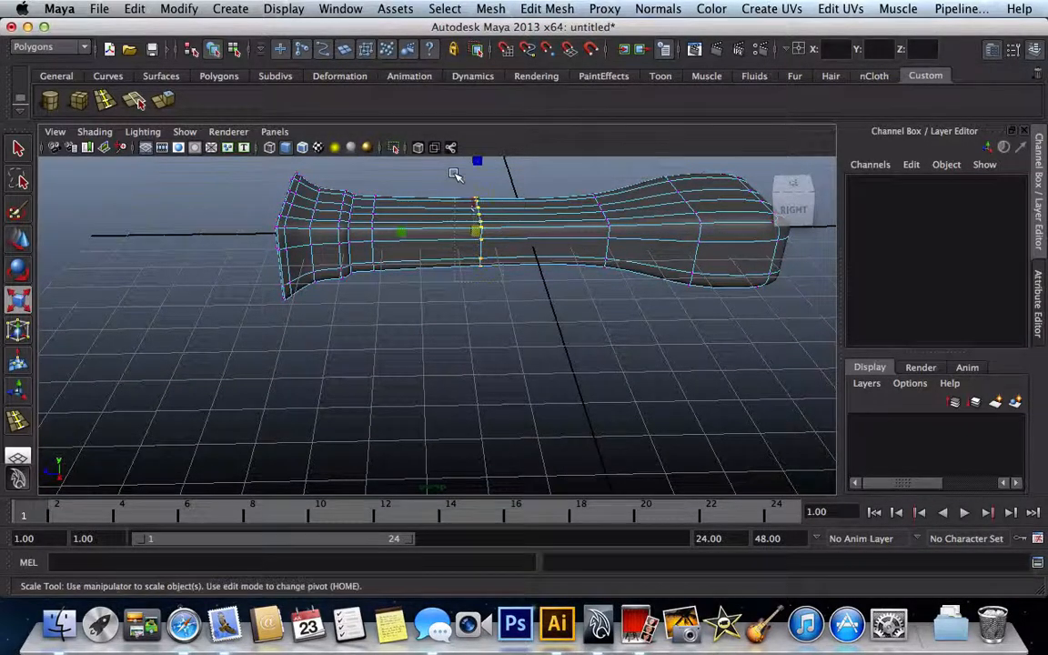
{"action": "mouse_move", "coordinate": [475, 234]}
{"action": "left_mouse_down"}
{"action": "mouse_move", "coordinate": [471, 209]}
{"action": "mouse_move", "coordinate": [476, 233]}
{"action": "mouse_move", "coordinate": [471, 223]}
{"action": "left_mouse_up"}
{"action": "key", "text": "z"}
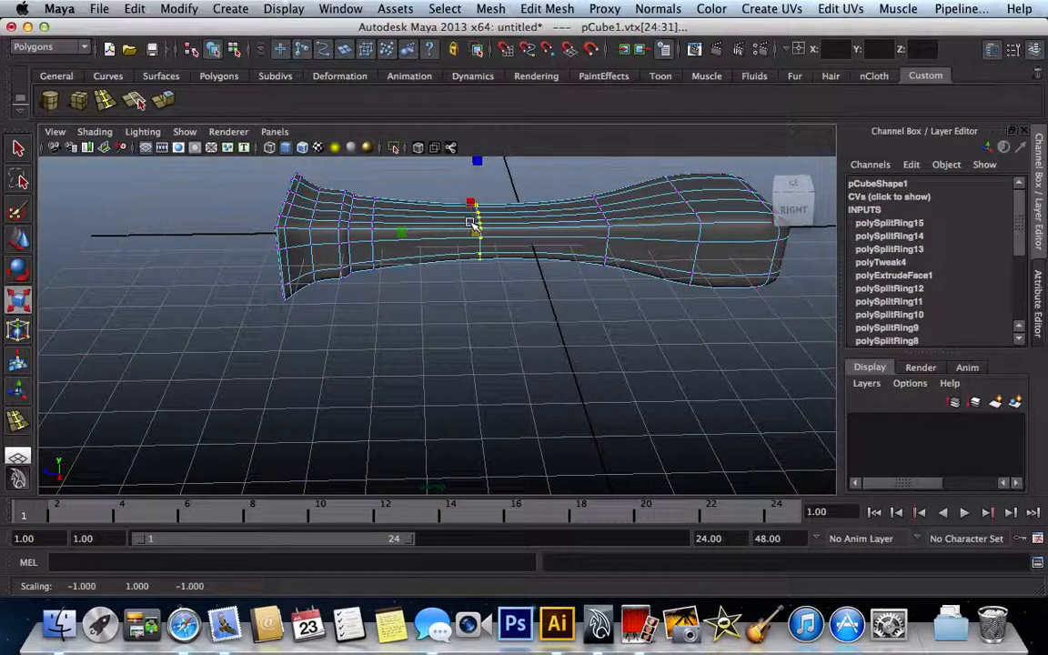
- Compare the narrowed waist unsmoothed and smoothed, clear the vertex selection, and view the shape in object mode
{"action": "key", "text": "3"}
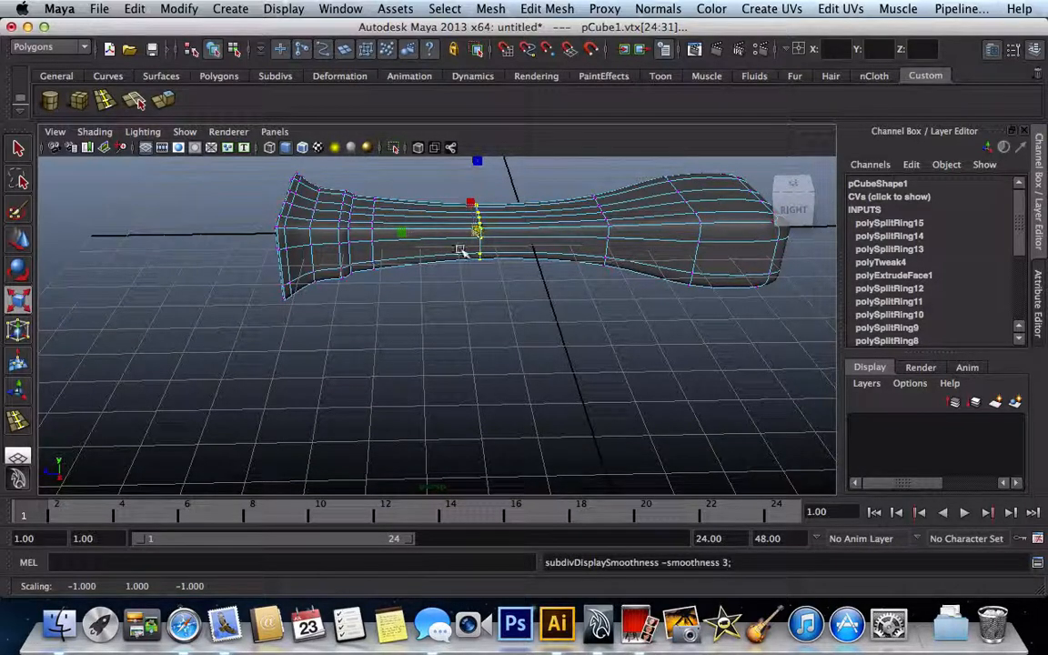
{"action": "key", "text": "1"}
{"action": "key", "text": "3"}
{"action": "left_click", "coordinate": [461, 252]}
{"action": "right_click_drag", "start_coordinate": [462, 251], "coordinate": [498, 227]}
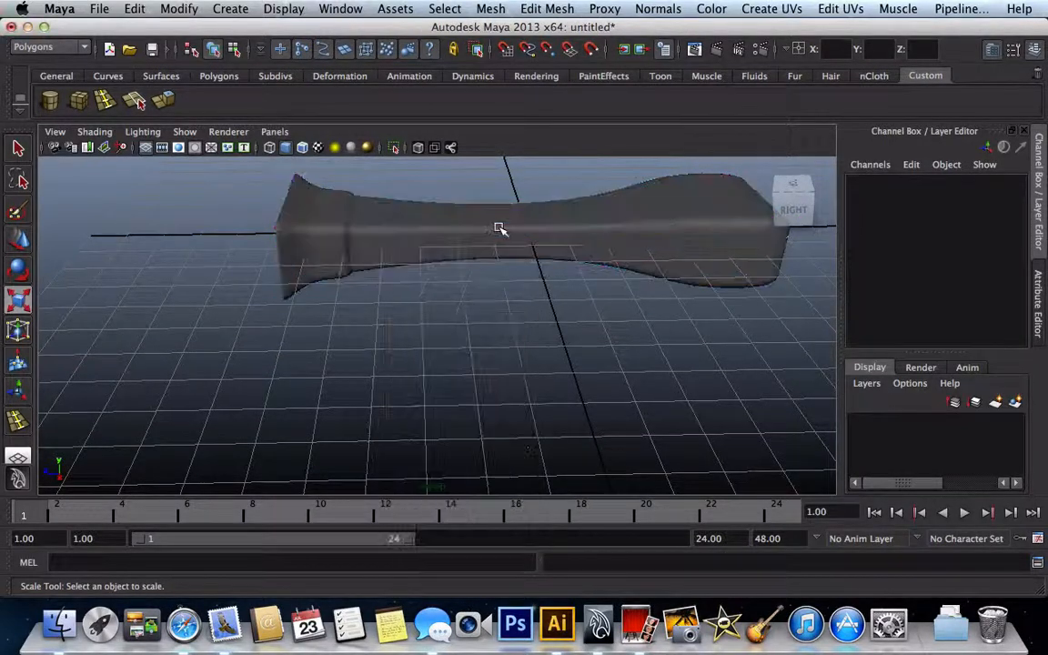
{"action": "scroll", "coordinate": [499, 277], "scroll_direction": "down", "scroll_amount": 1}
{"action": "scroll", "coordinate": [500, 277], "scroll_direction": "up", "scroll_amount": 1}
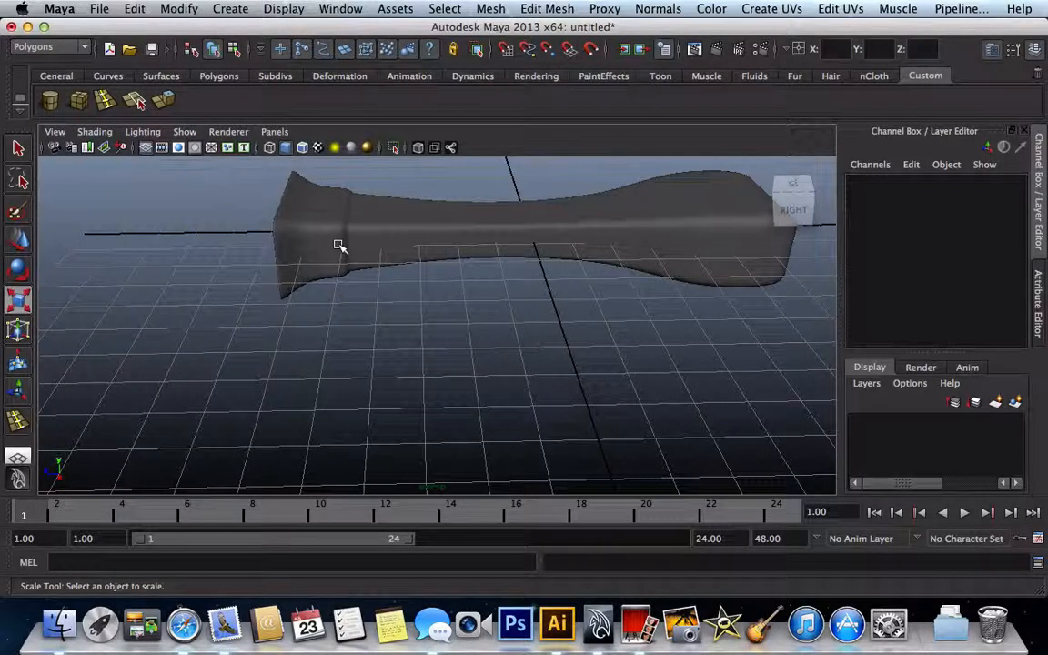
- Select all vertices of the flared end, scale them uniformly to about 0.9, and deselect them
{"action": "right_click_drag", "start_coordinate": [302, 238], "coordinate": [246, 227]}
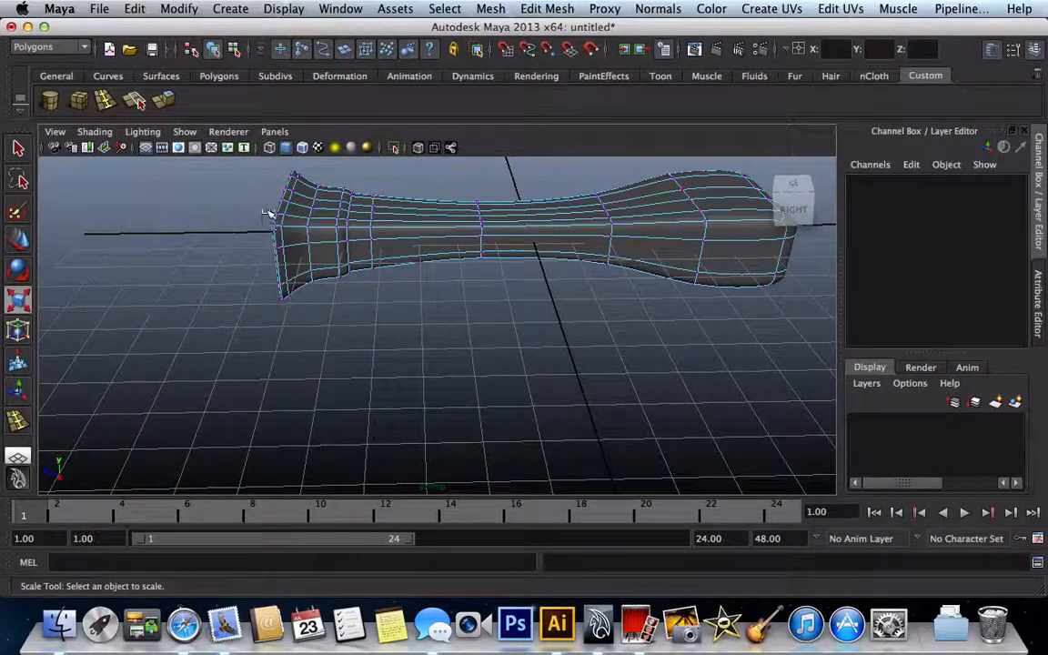
{"action": "left_click_drag", "start_coordinate": [302, 311], "coordinate": [270, 166]}
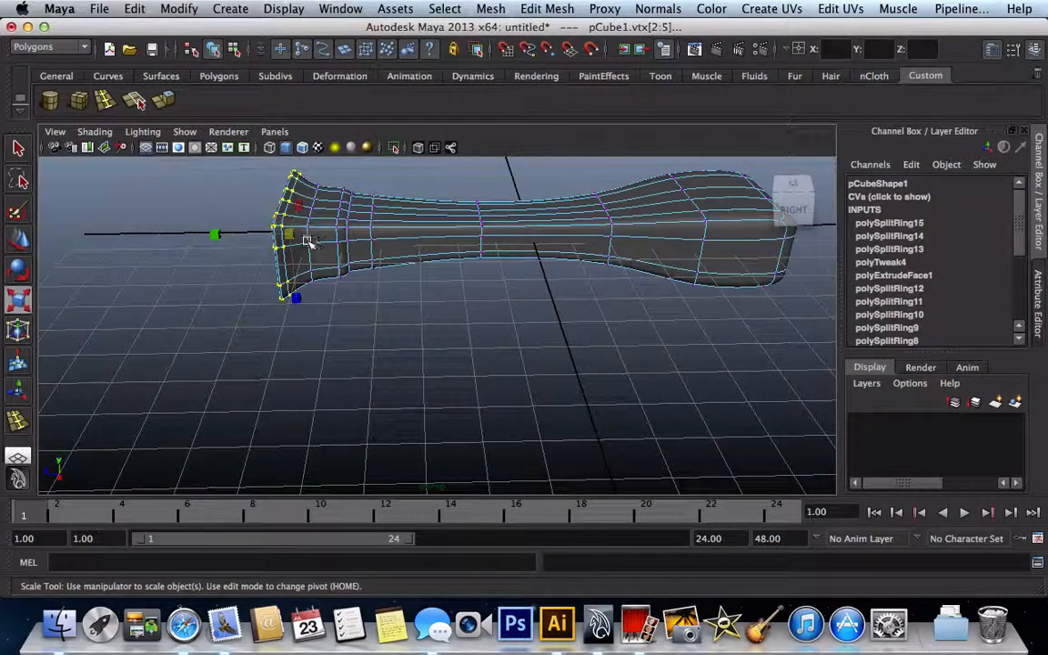
{"action": "key", "text": "w"}
{"action": "key", "text": "e"}
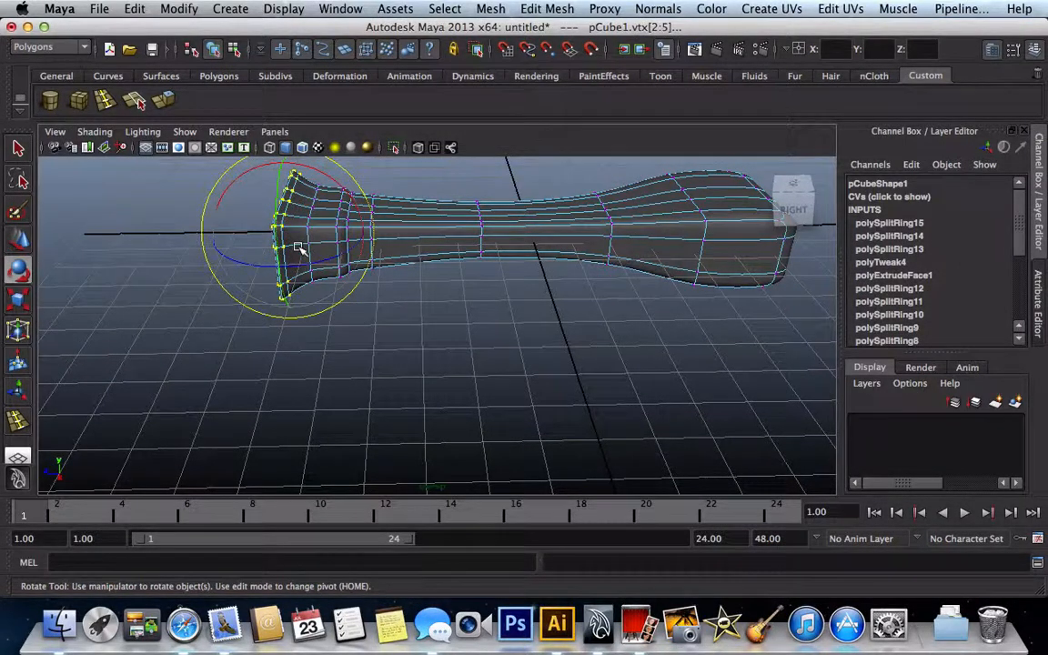
{"action": "key", "text": "r"}
{"action": "left_click_drag", "start_coordinate": [290, 234], "coordinate": [283, 205]}
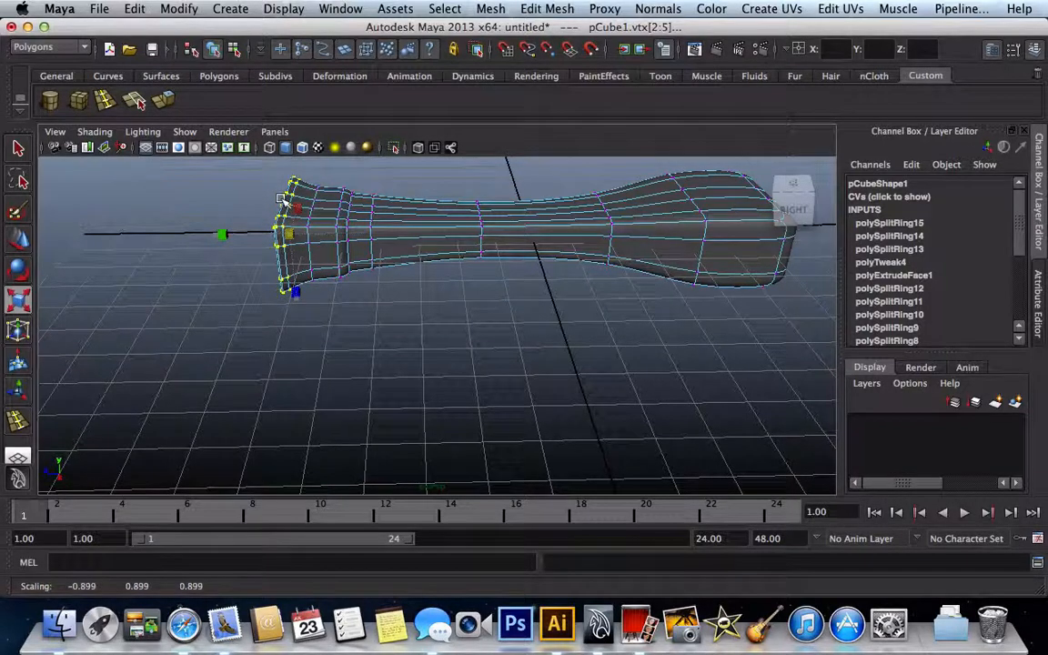
{"action": "left_click", "coordinate": [357, 328]}
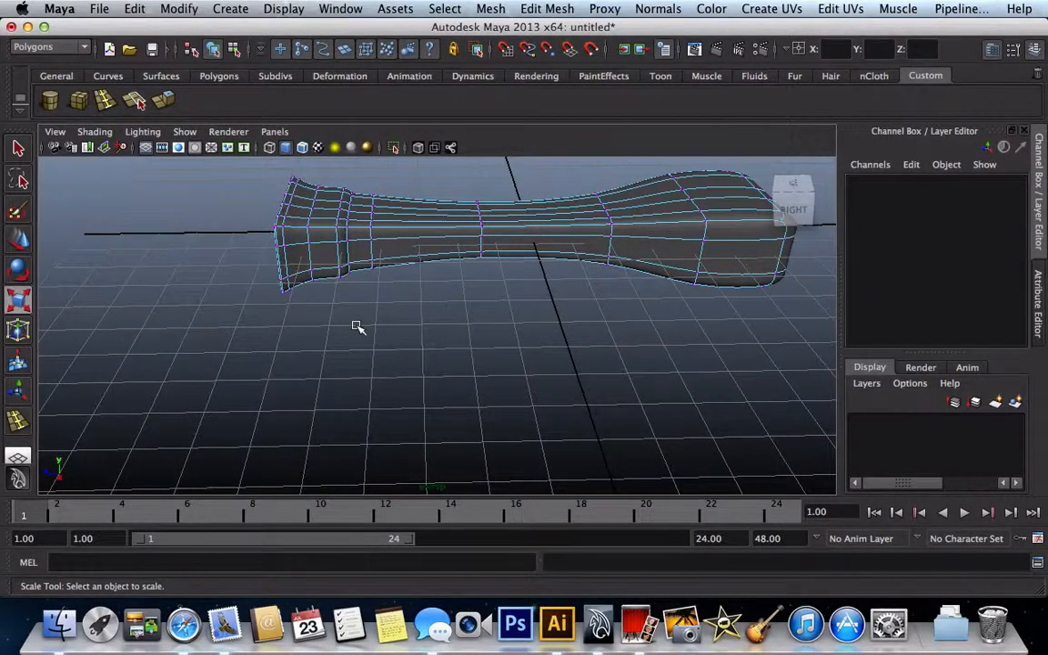
- Examine the resized flared end and its recessed face from the front
{"action": "scroll", "coordinate": [357, 328], "scroll_direction": "up", "scroll_amount": 5}
{"action": "scroll", "coordinate": [357, 328], "scroll_direction": "down", "scroll_amount": 3}
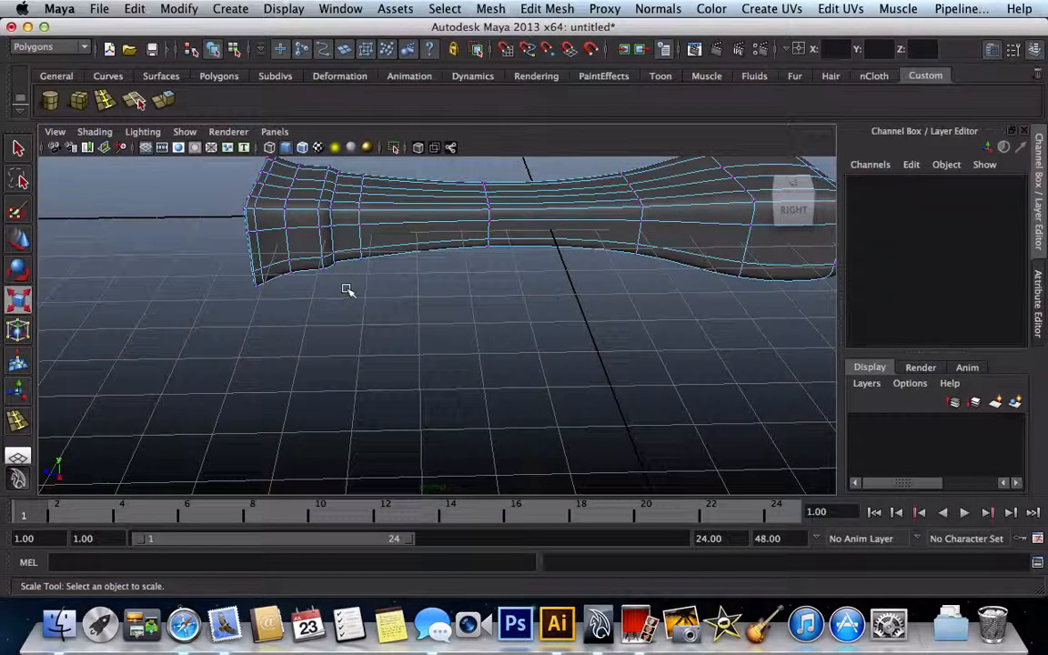
{"action": "left_click_drag", "start_coordinate": [347, 288], "coordinate": [521, 275], "text": "alt"}
{"action": "scroll", "coordinate": [522, 275], "scroll_direction": "up", "scroll_amount": 5}
{"action": "scroll", "coordinate": [524, 276], "scroll_direction": "down", "scroll_amount": 6}
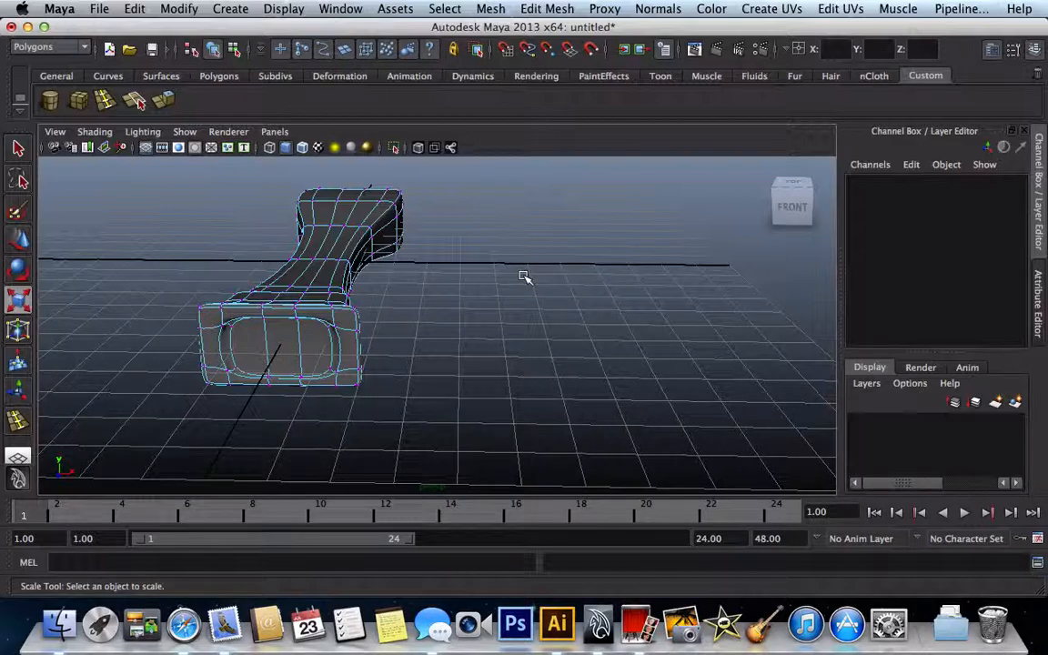
{"action": "scroll", "coordinate": [524, 277], "scroll_direction": "up", "scroll_amount": 1}
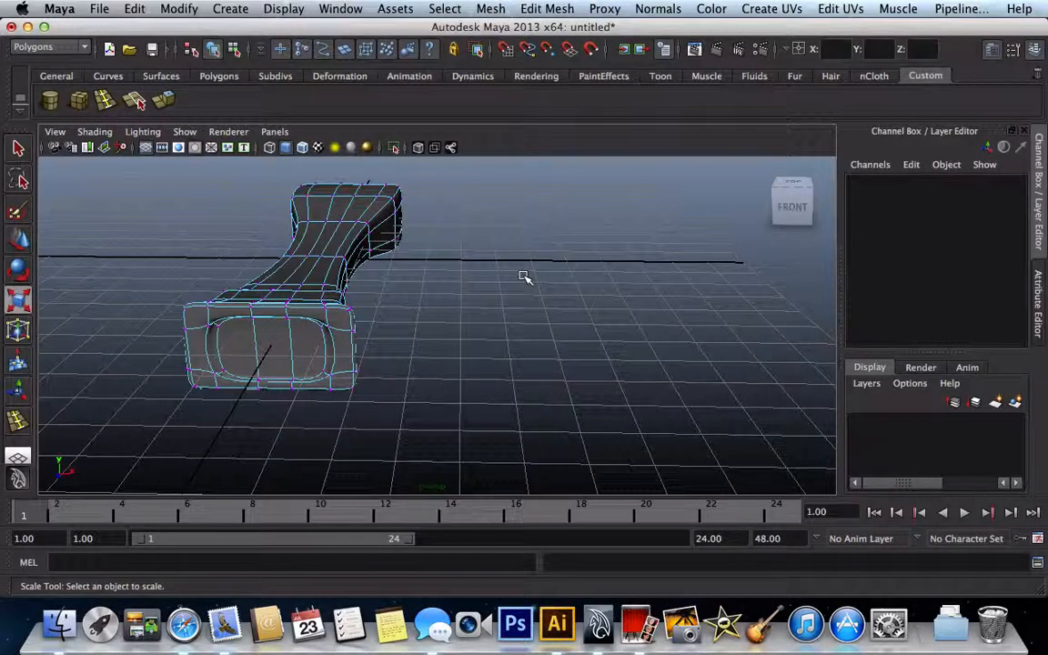
- Show the mesh unsmoothed, select the lengthwise edge loop just left of the centre line, and move it slightly inward along X
{"action": "left_click_drag", "start_coordinate": [522, 274], "coordinate": [664, 447], "text": "alt"}
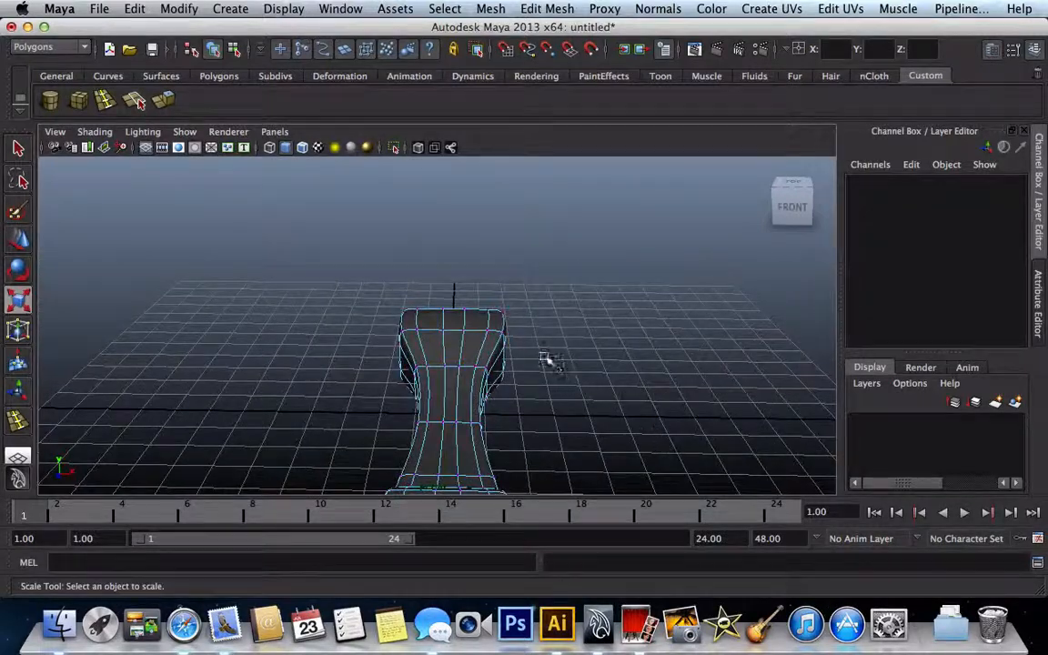
{"action": "scroll", "coordinate": [537, 353], "scroll_direction": "up", "scroll_amount": 5}
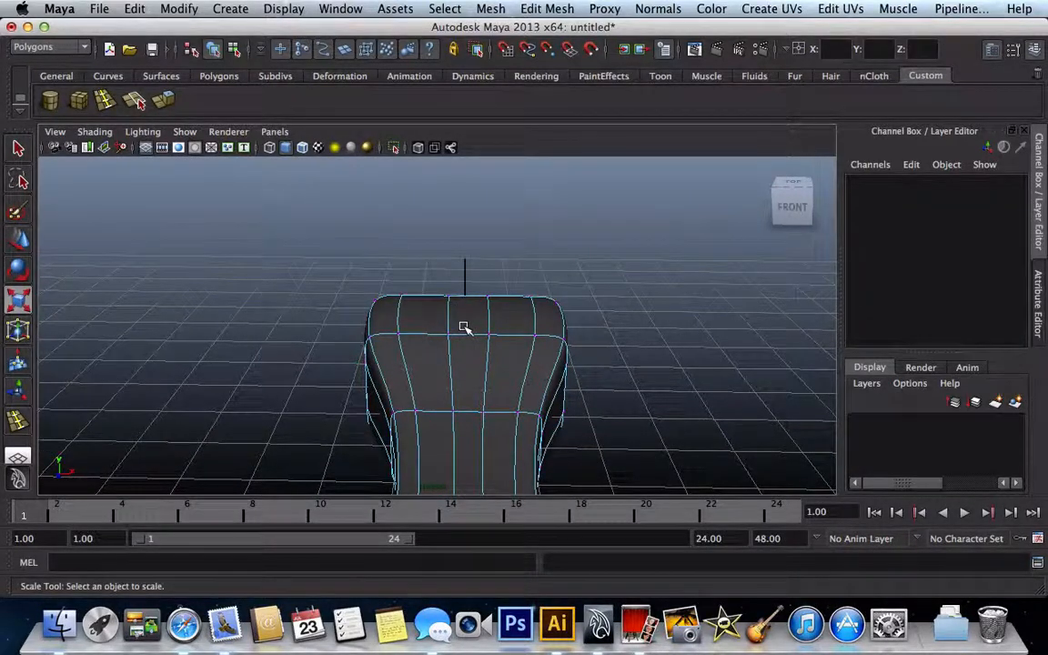
{"action": "key", "text": "1"}
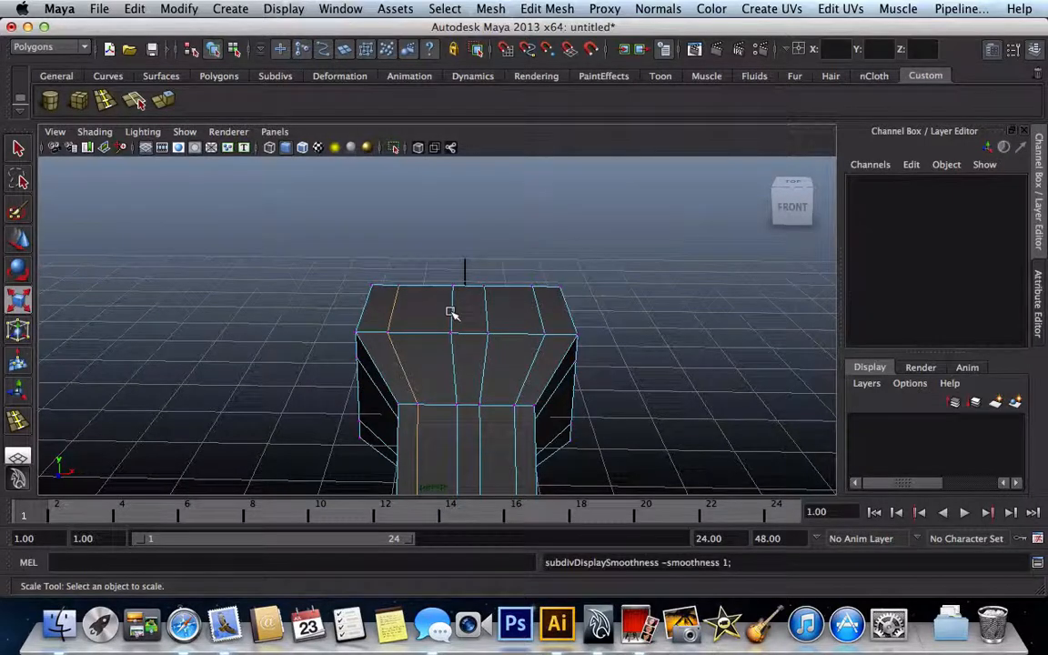
{"action": "right_click_drag", "start_coordinate": [454, 313], "coordinate": [468, 274]}
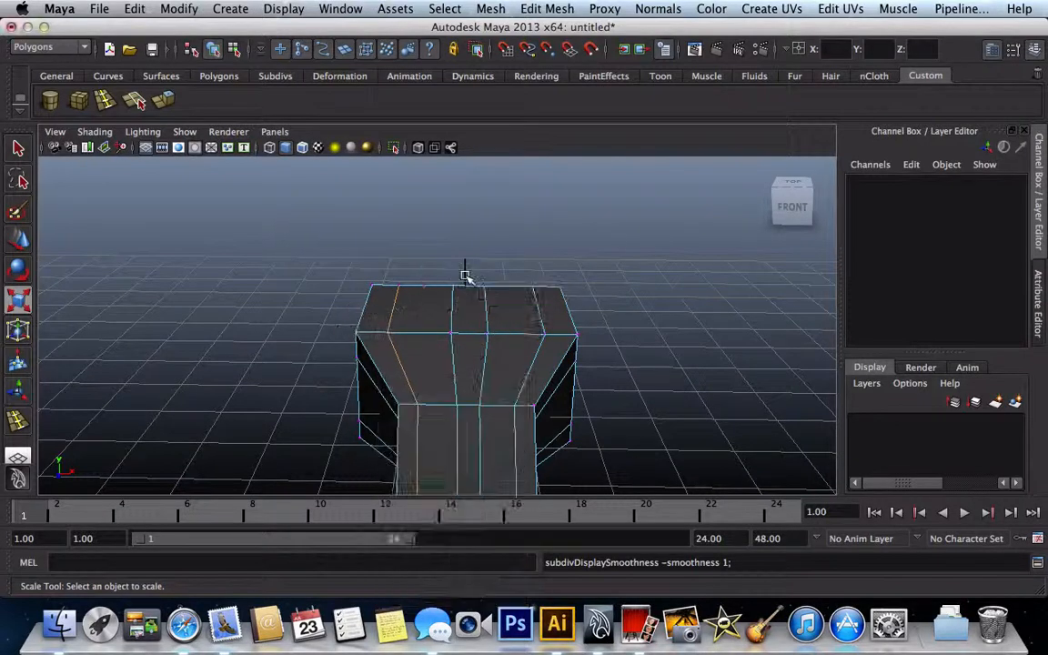
{"action": "left_click", "coordinate": [455, 318]}
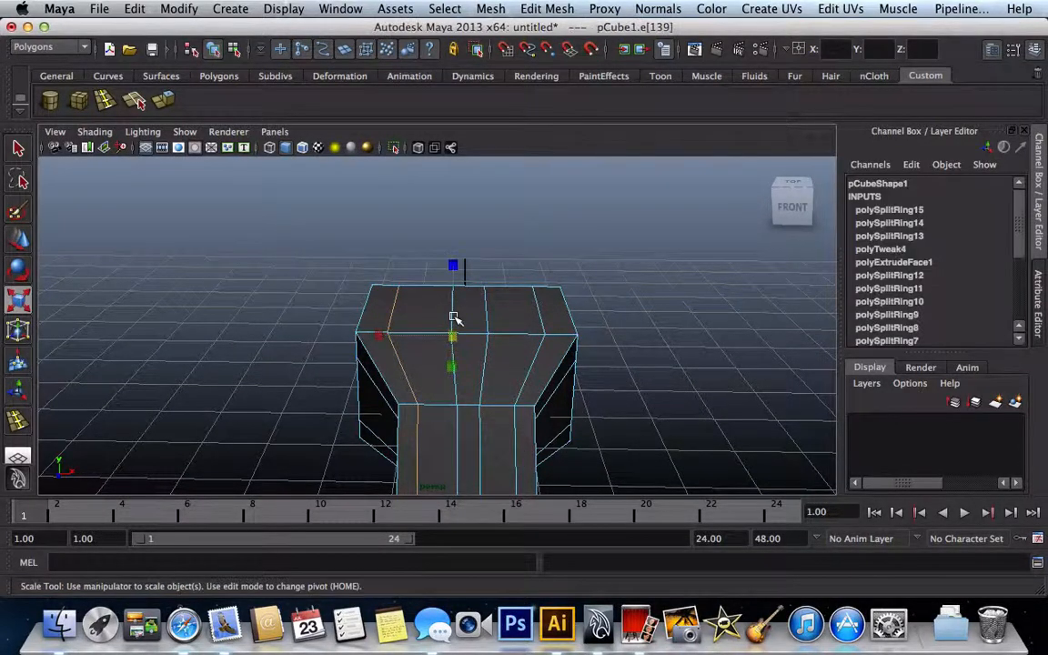
{"action": "double_click", "coordinate": [449, 316]}
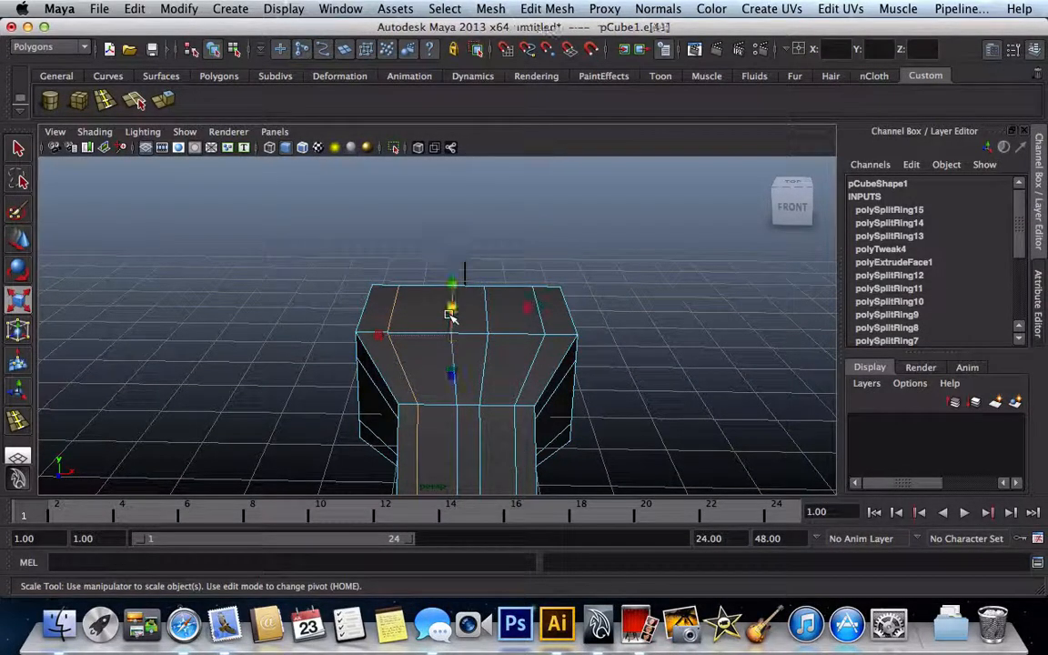
{"action": "key", "text": "w"}
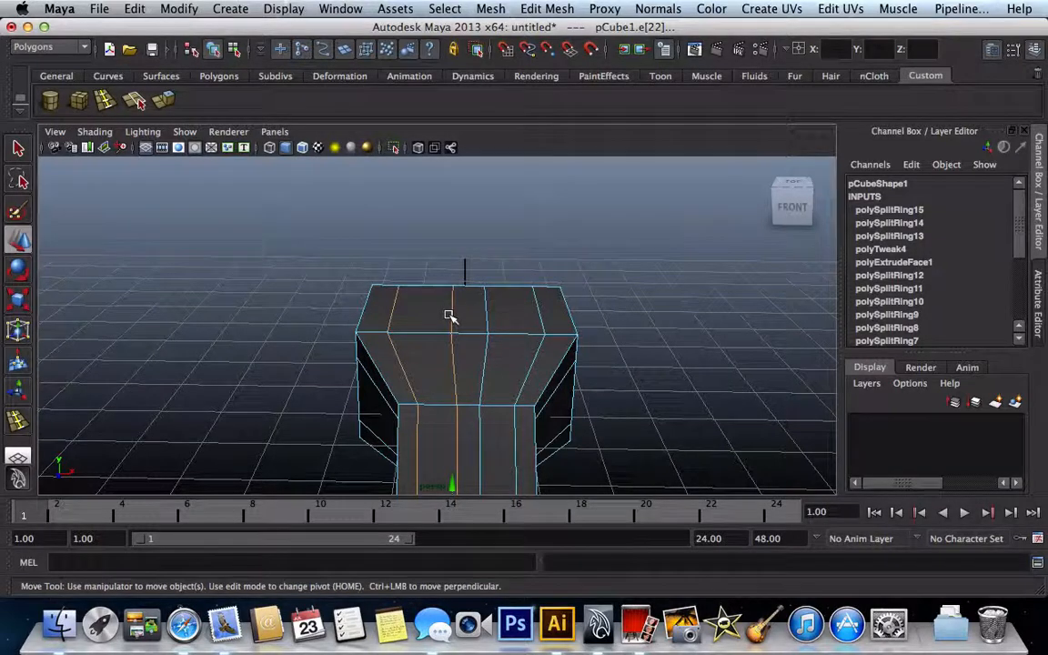
{"action": "key", "text": "f"}
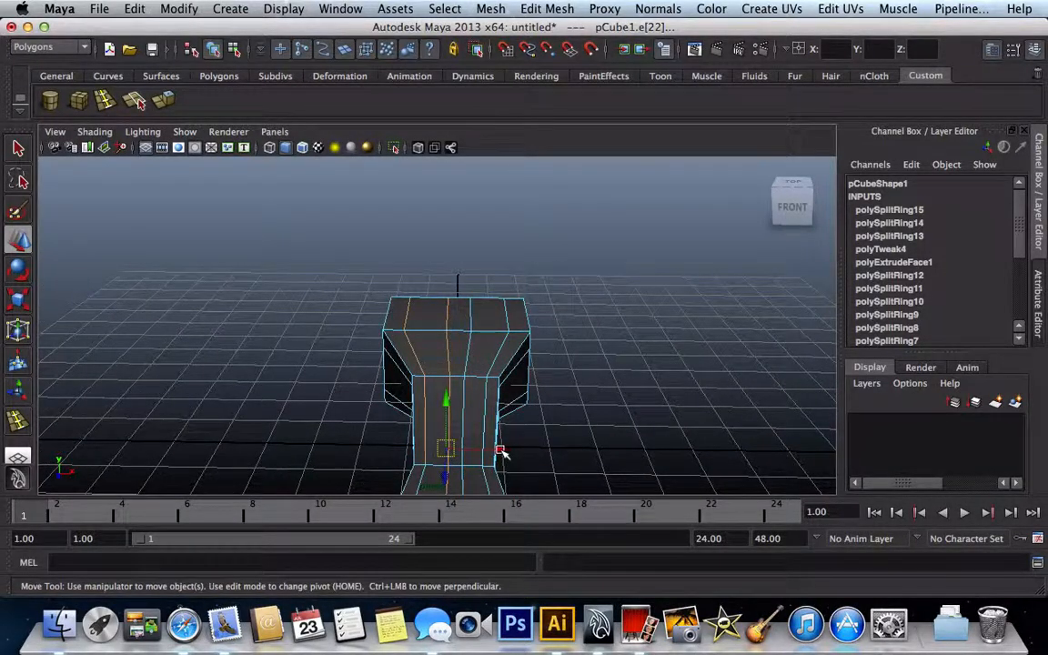
{"action": "left_click_drag", "start_coordinate": [499, 451], "coordinate": [504, 452]}
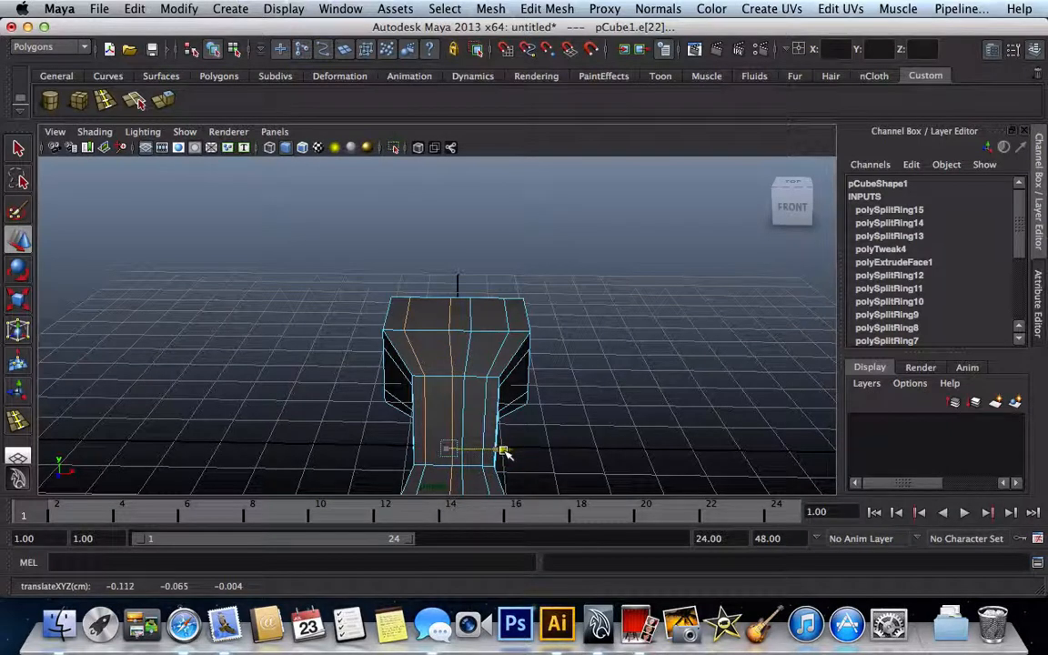
- Select the lengthwise edge loop just right of centre, move it slightly inward along X, and check its position in the top view
{"action": "left_click", "coordinate": [470, 315]}
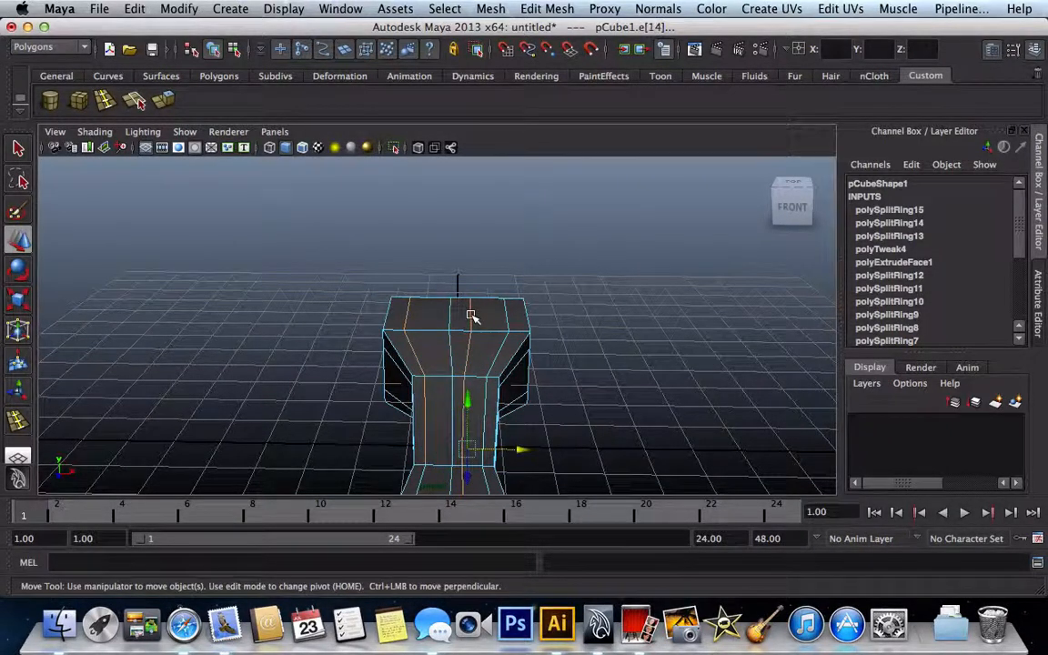
{"action": "left_click_drag", "start_coordinate": [524, 451], "coordinate": [522, 452]}
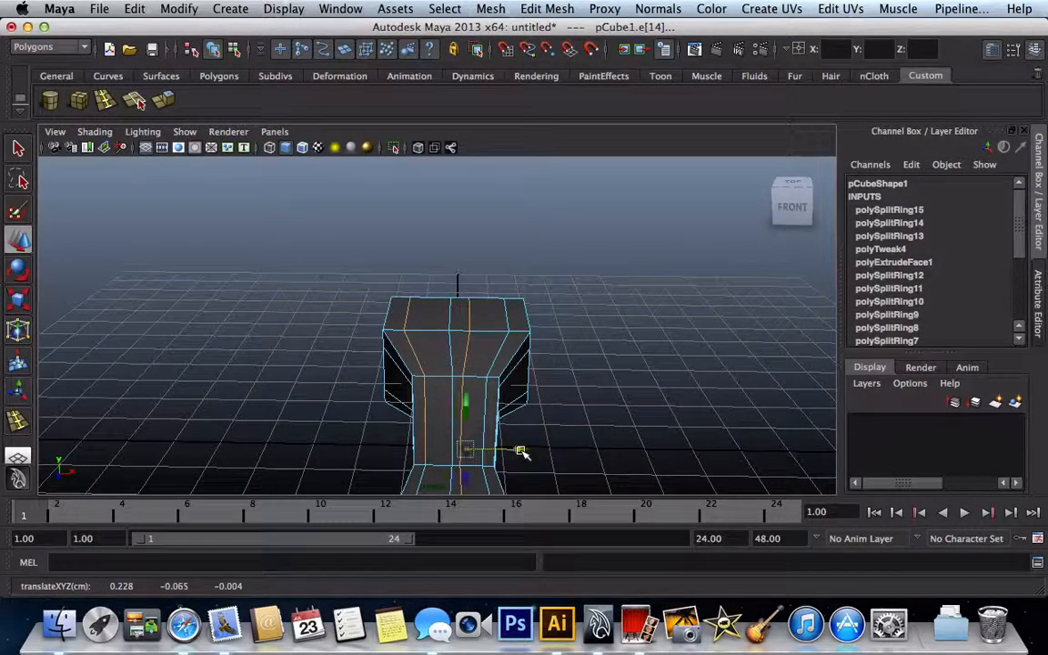
{"action": "key", "text": "space"}
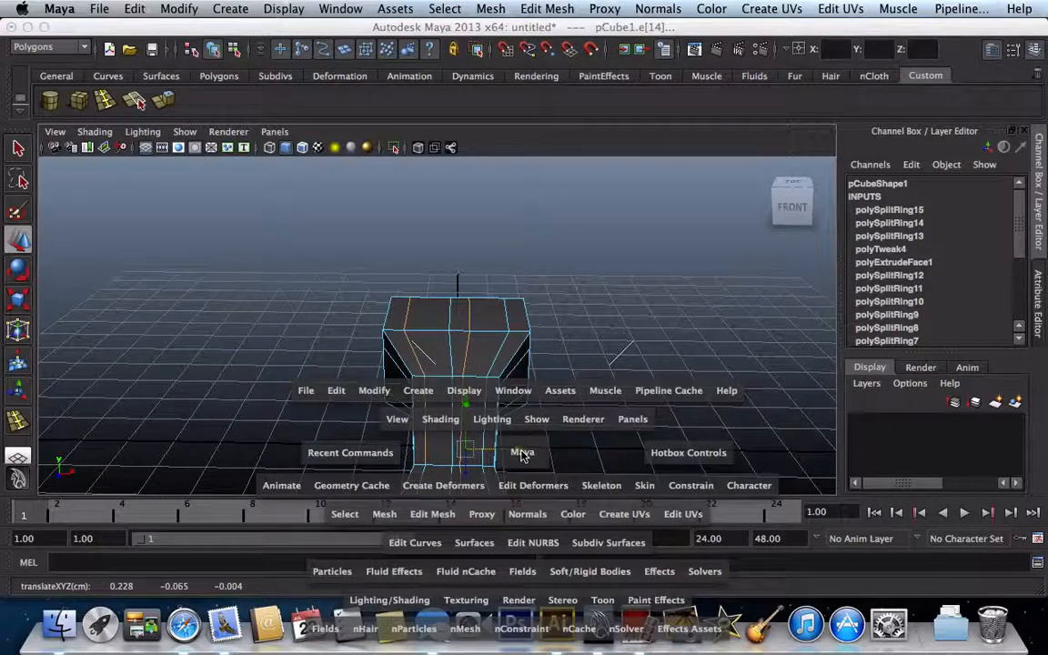
{"action": "left_click_drag", "start_coordinate": [522, 454], "coordinate": [522, 451]}
{"action": "key", "text": "space"}
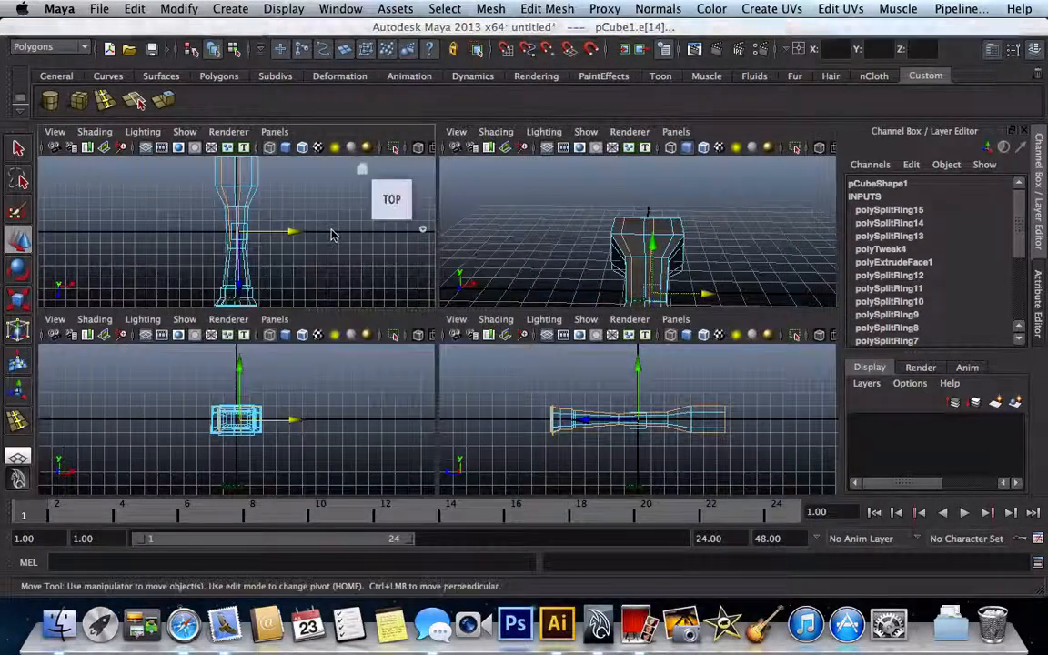
{"action": "key", "text": "space"}
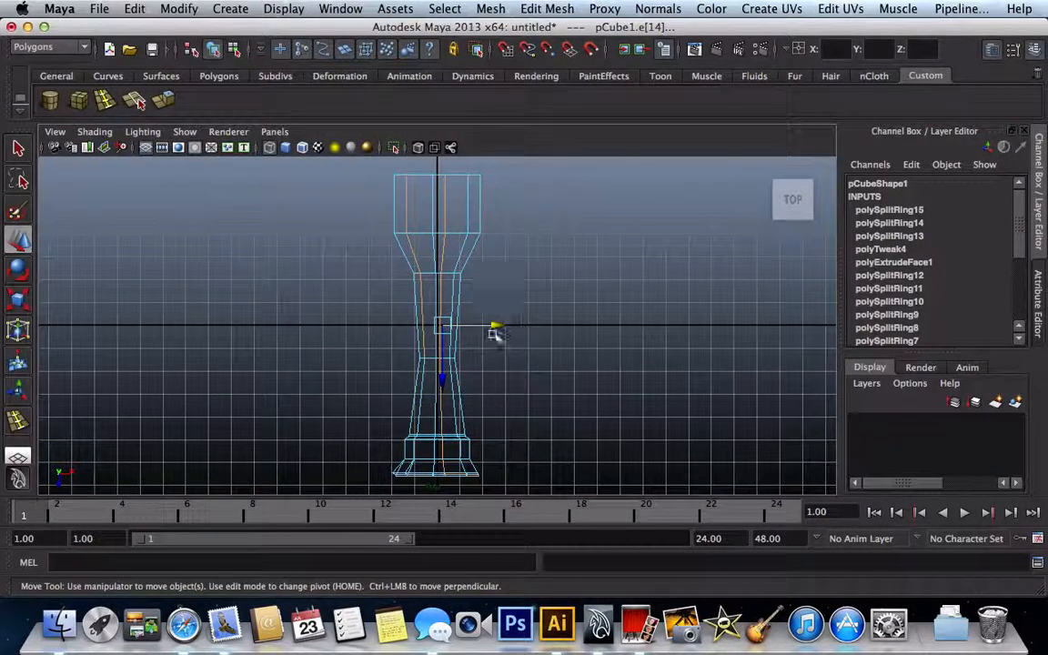
{"action": "left_click_drag", "start_coordinate": [498, 326], "coordinate": [498, 325]}
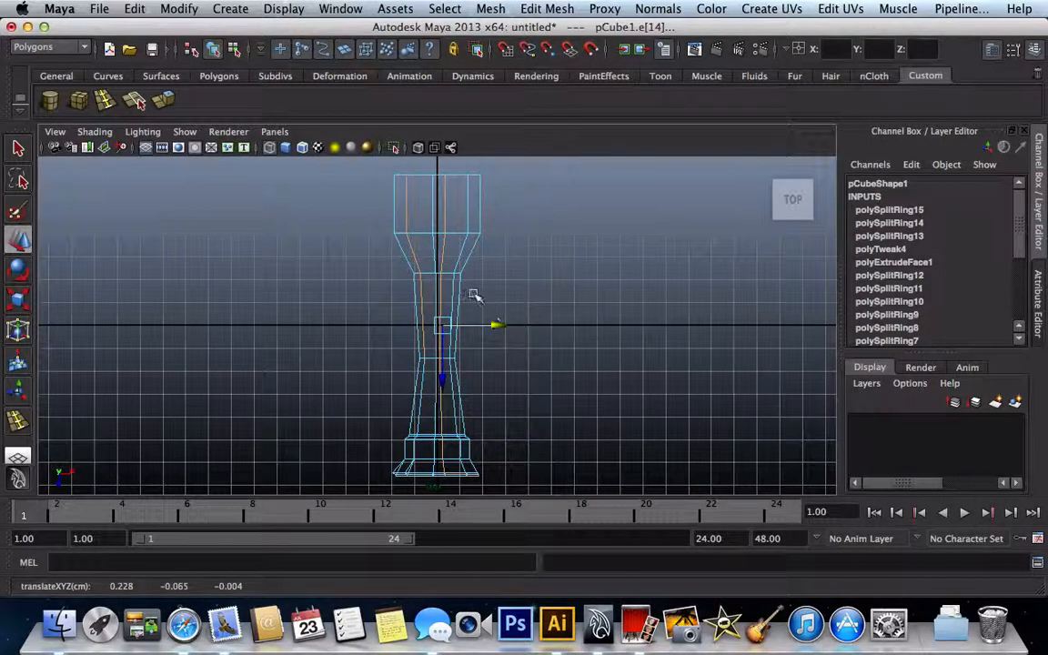
- Move the left-of-centre edge on the tapered section and the right-of-centre edge on the end block slightly inward along X, then deselect
{"action": "left_click", "coordinate": [431, 249]}
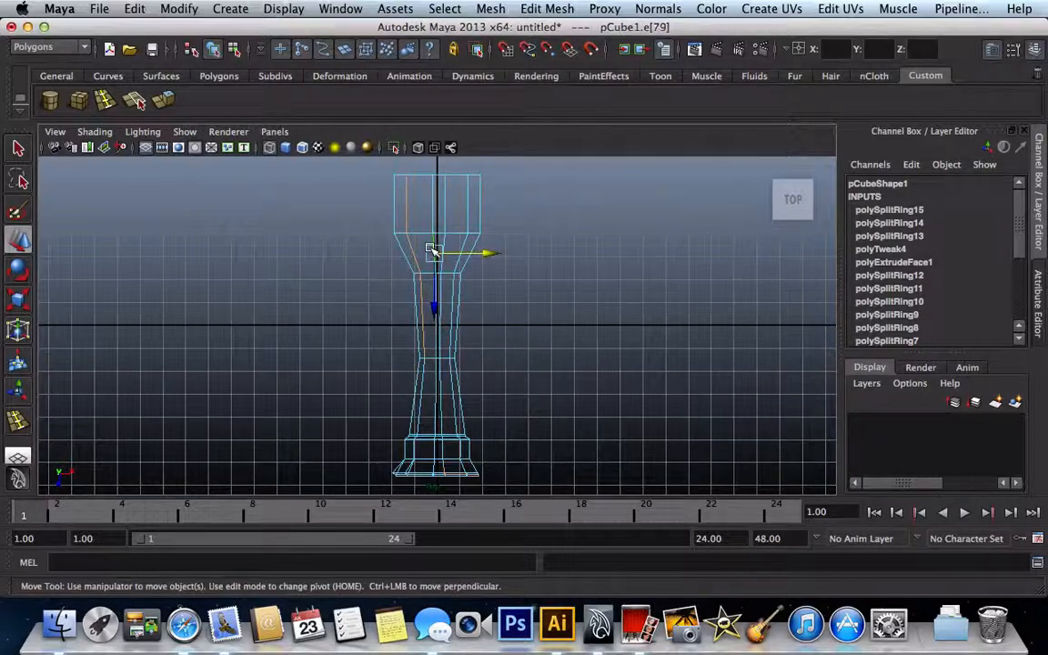
{"action": "left_click_drag", "start_coordinate": [491, 250], "coordinate": [494, 253]}
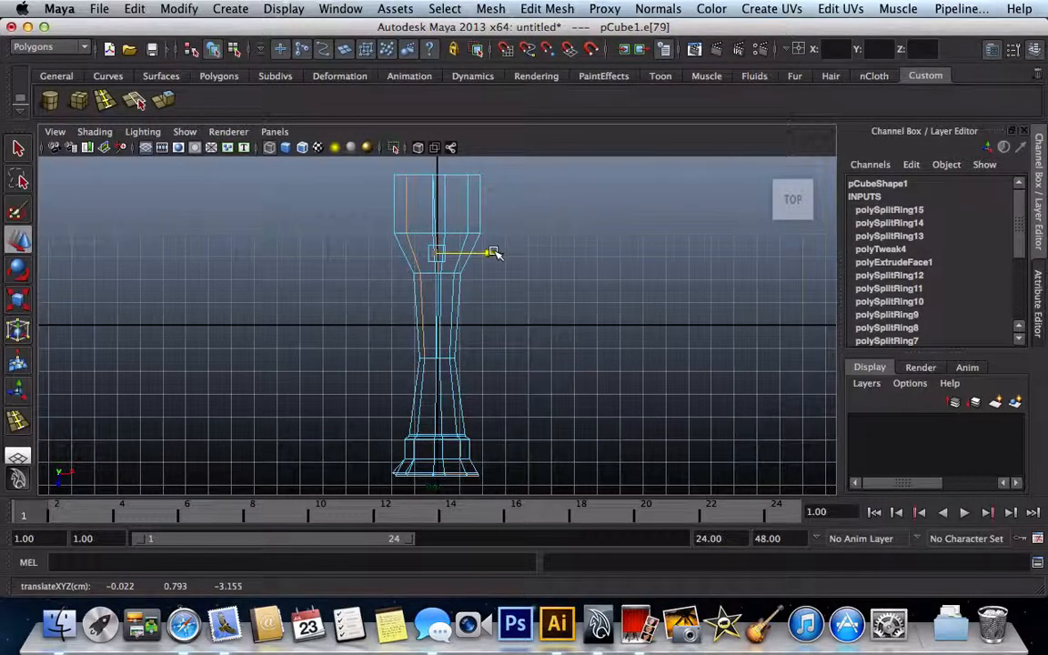
{"action": "left_click", "coordinate": [449, 228]}
{"action": "left_click", "coordinate": [445, 226]}
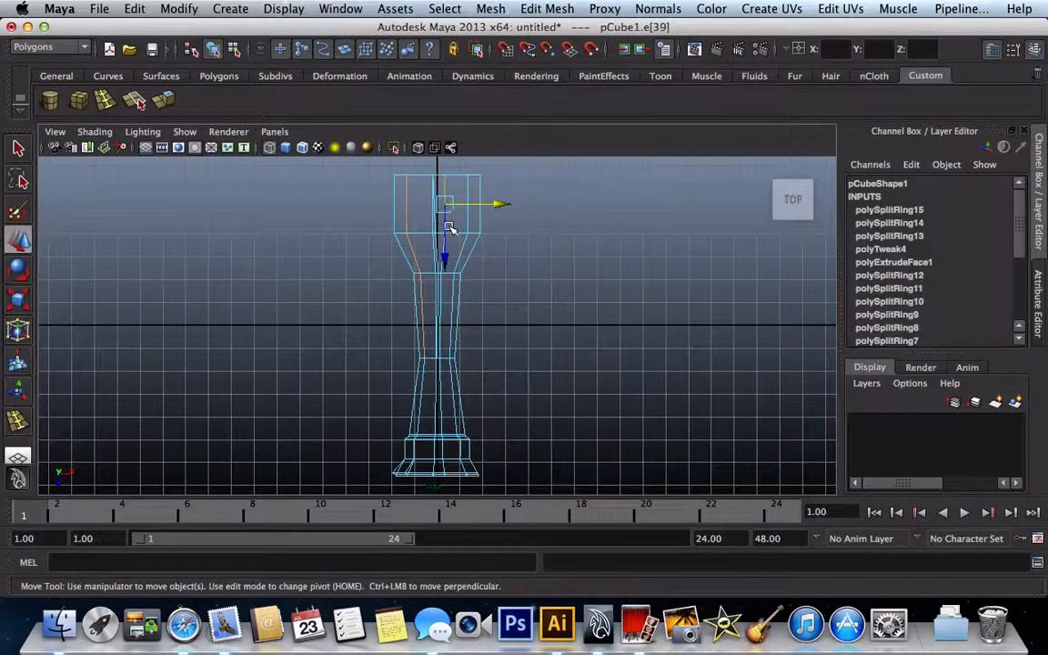
{"action": "left_click_drag", "start_coordinate": [499, 204], "coordinate": [501, 203]}
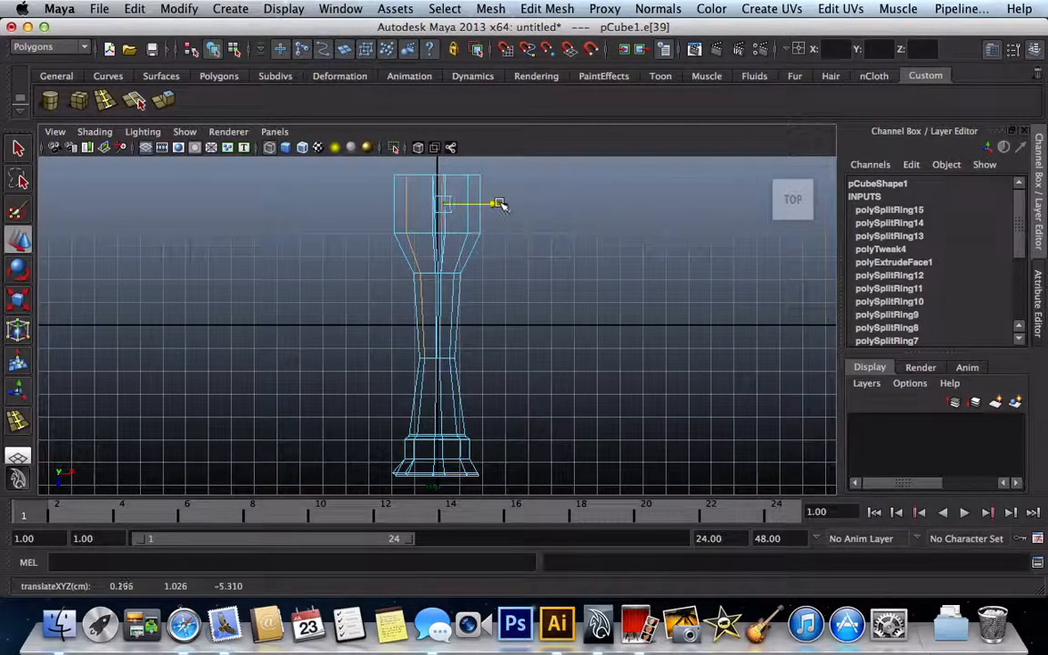
{"action": "left_click", "coordinate": [537, 228]}
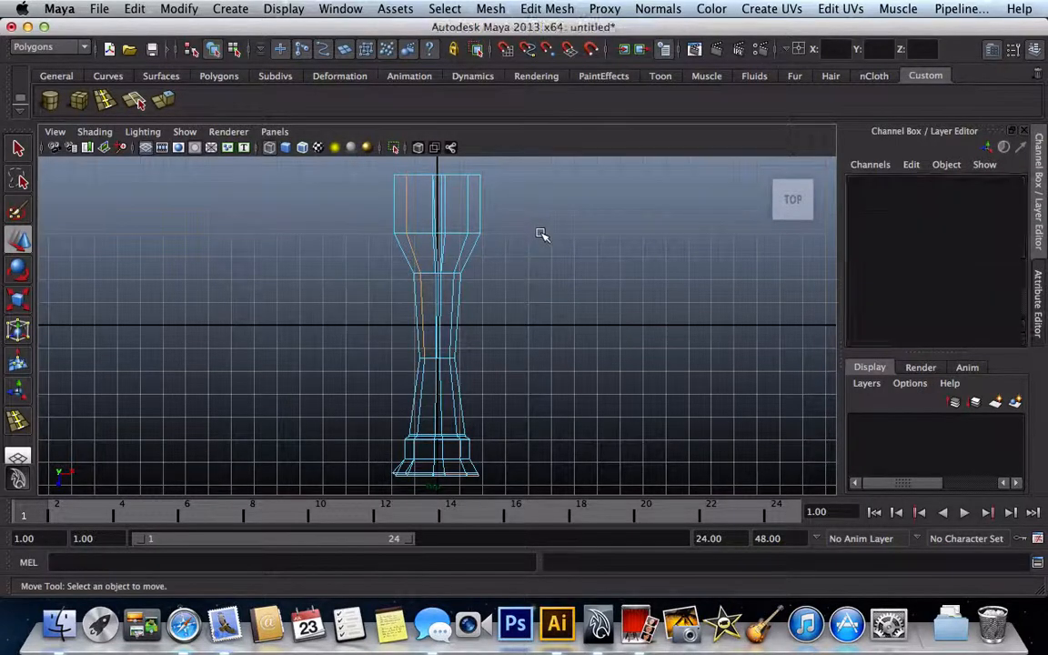
- Undo the last X moves of the left-of-centre edge on the tapered section and the right-of-centre edge on the end block
{"action": "left_click", "coordinate": [456, 211]}
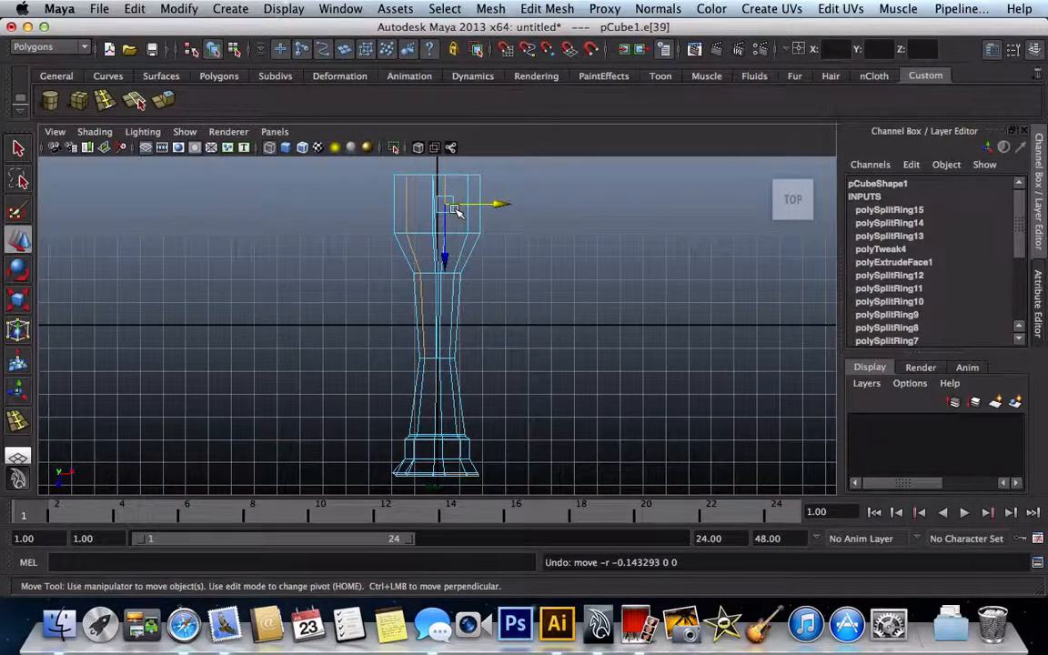
{"action": "left_click", "coordinate": [461, 237]}
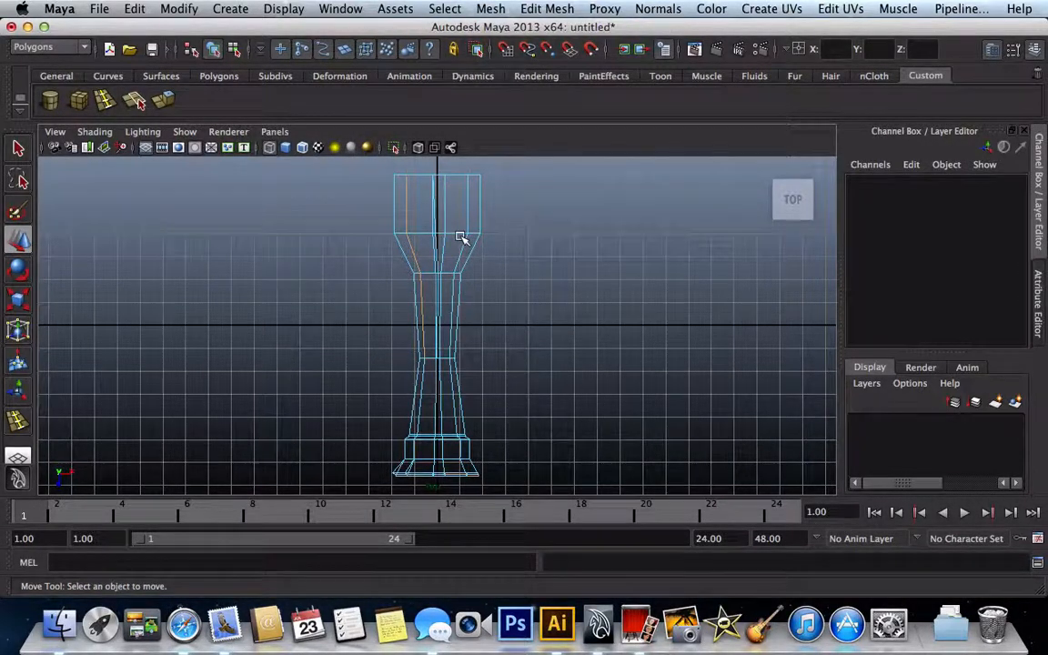
{"action": "key", "text": "z"}
{"action": "key", "text": "z"}
{"action": "key", "text": "z"}
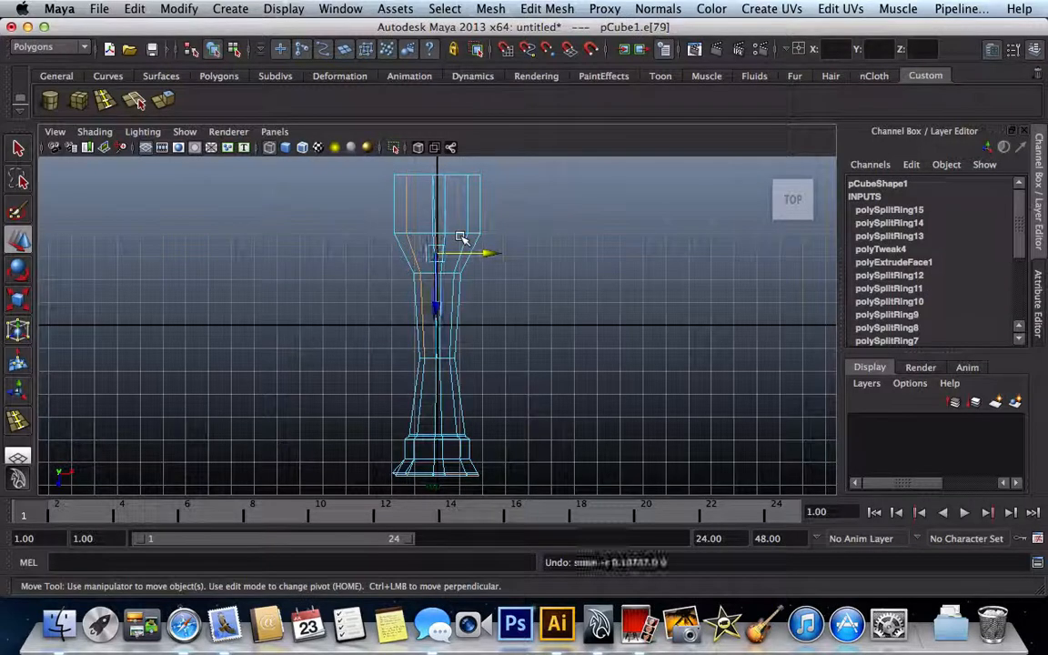
{"action": "key", "text": "z"}
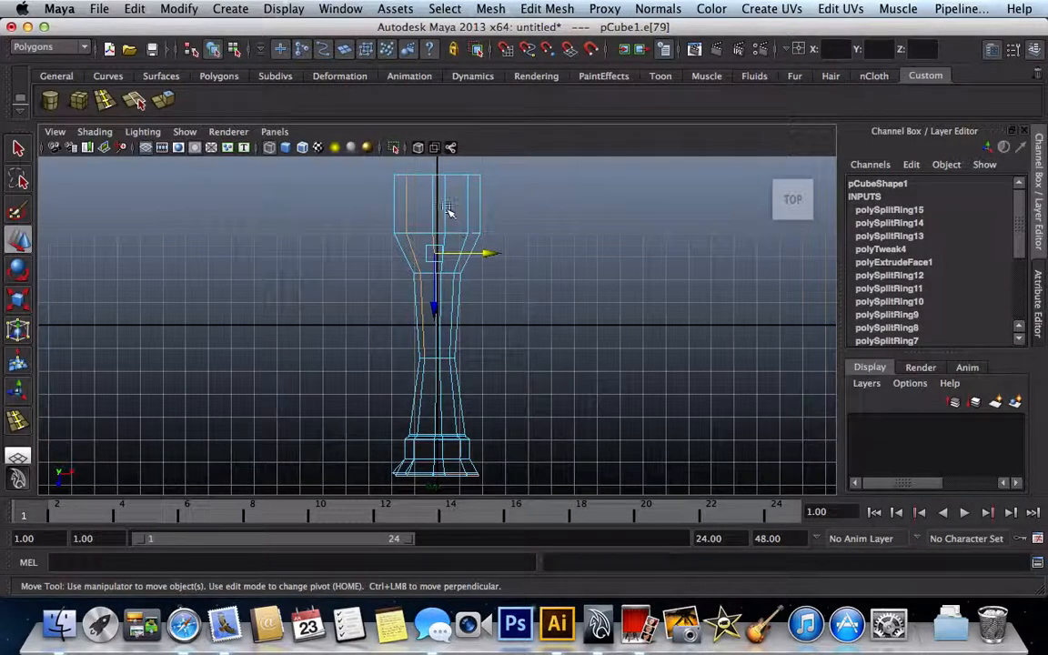
- Select the edges just left of centre on the end block and nudge them slightly along X
{"action": "left_click", "coordinate": [440, 205]}
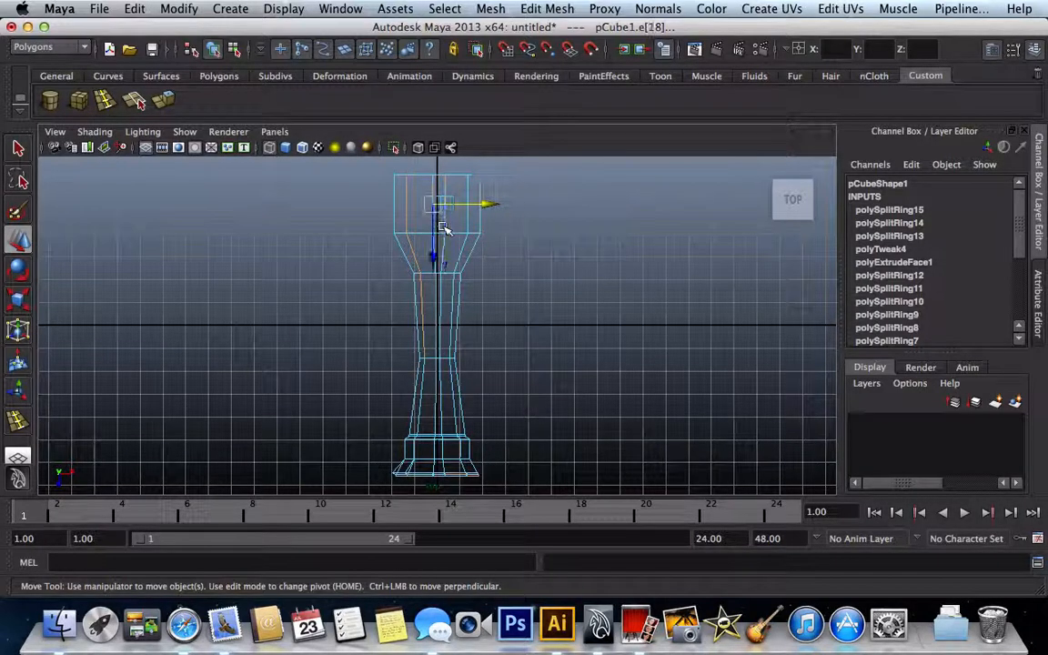
{"action": "left_click", "coordinate": [456, 209]}
{"action": "mouse_move", "coordinate": [490, 209]}
{"action": "left_mouse_down"}
{"action": "mouse_move", "coordinate": [496, 201]}
{"action": "mouse_move", "coordinate": [488, 206]}
{"action": "left_mouse_up"}
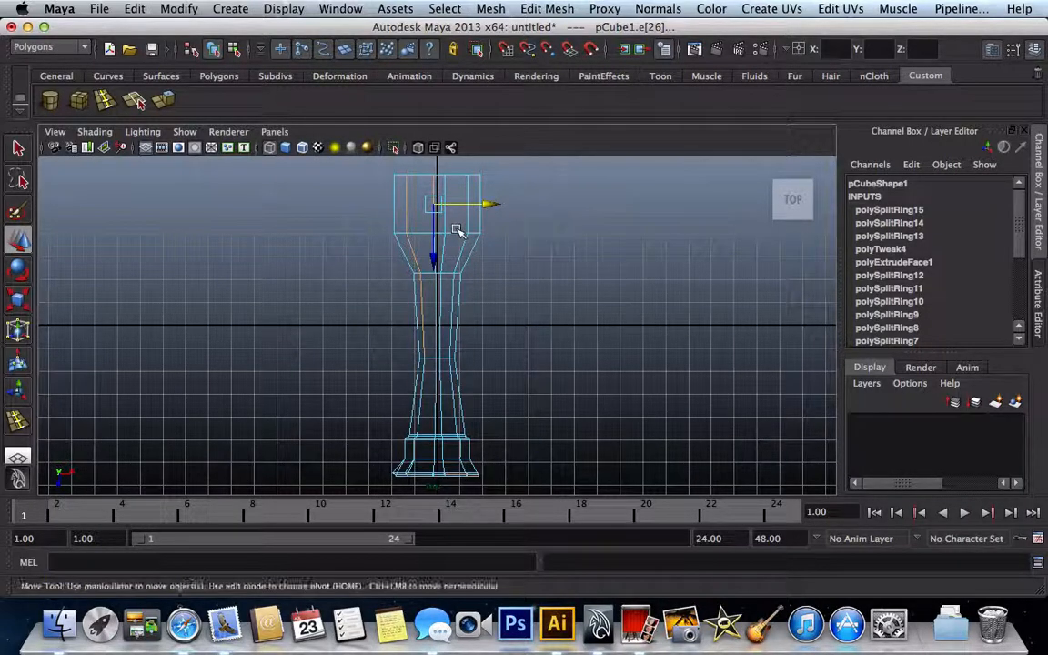
- Try to move the edges just right of centre, with adjoining end-block edges added to the selection, slightly inward along X
{"action": "left_click", "coordinate": [446, 218]}
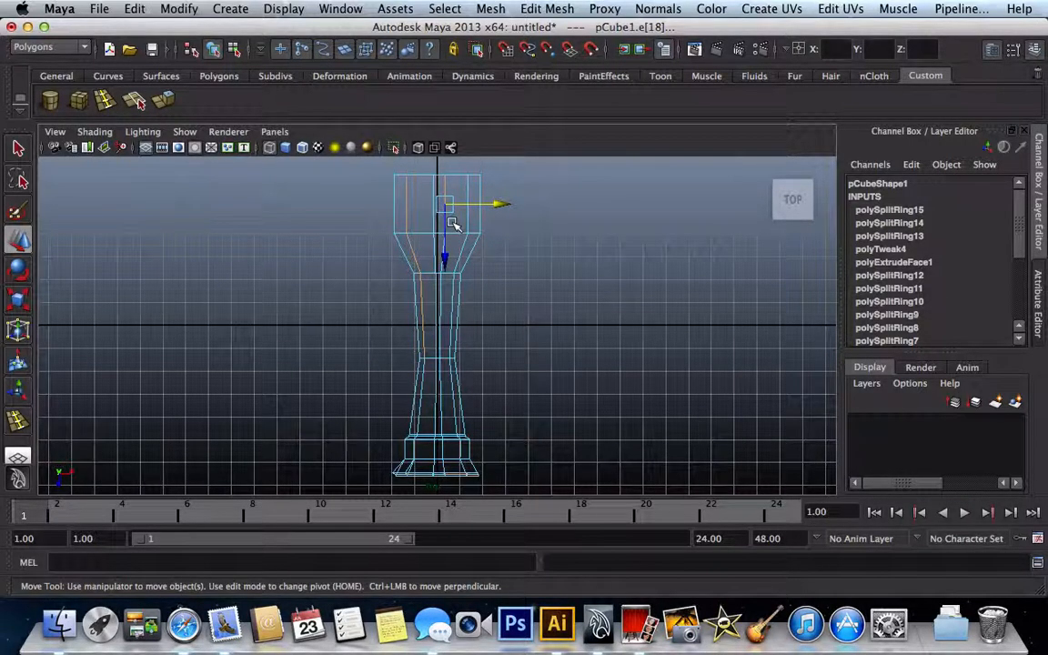
{"action": "left_click", "coordinate": [444, 225], "text": "shift"}
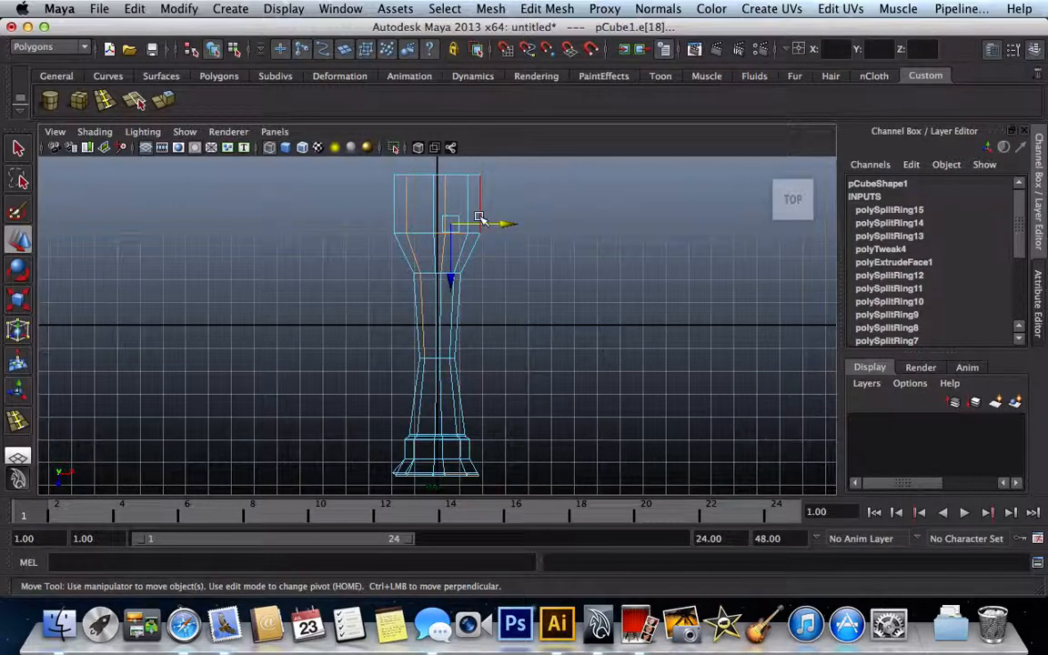
{"action": "left_click_drag", "start_coordinate": [508, 225], "coordinate": [505, 224]}
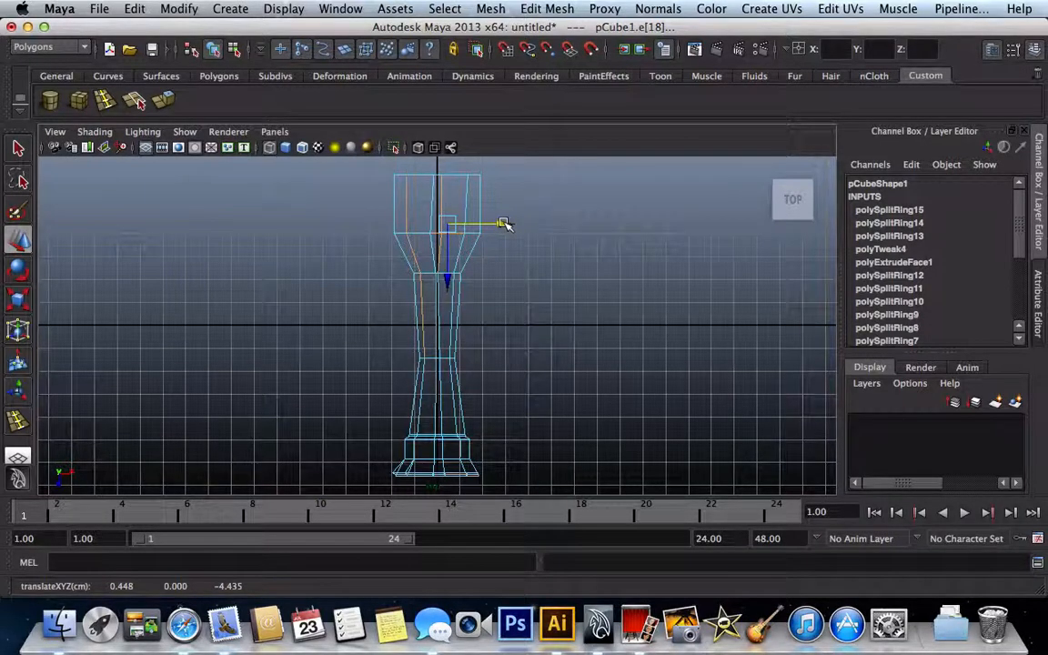
{"action": "left_click_drag", "start_coordinate": [505, 224], "coordinate": [506, 224]}
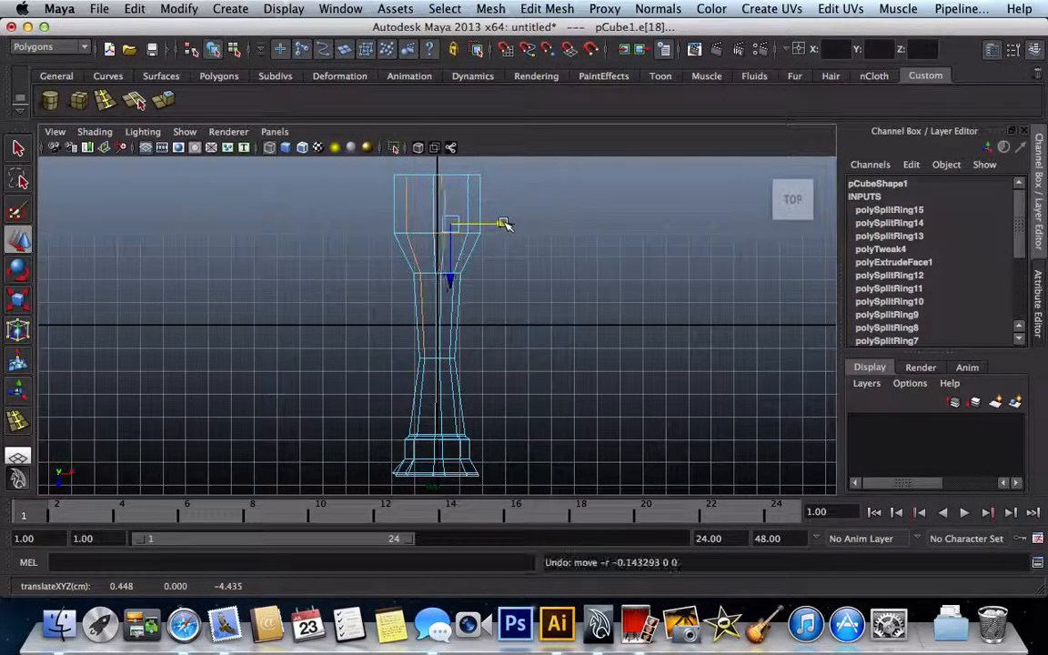
- Select only the edges just right of centre on the end block and move them slightly inward along X
{"action": "left_click", "coordinate": [443, 202]}
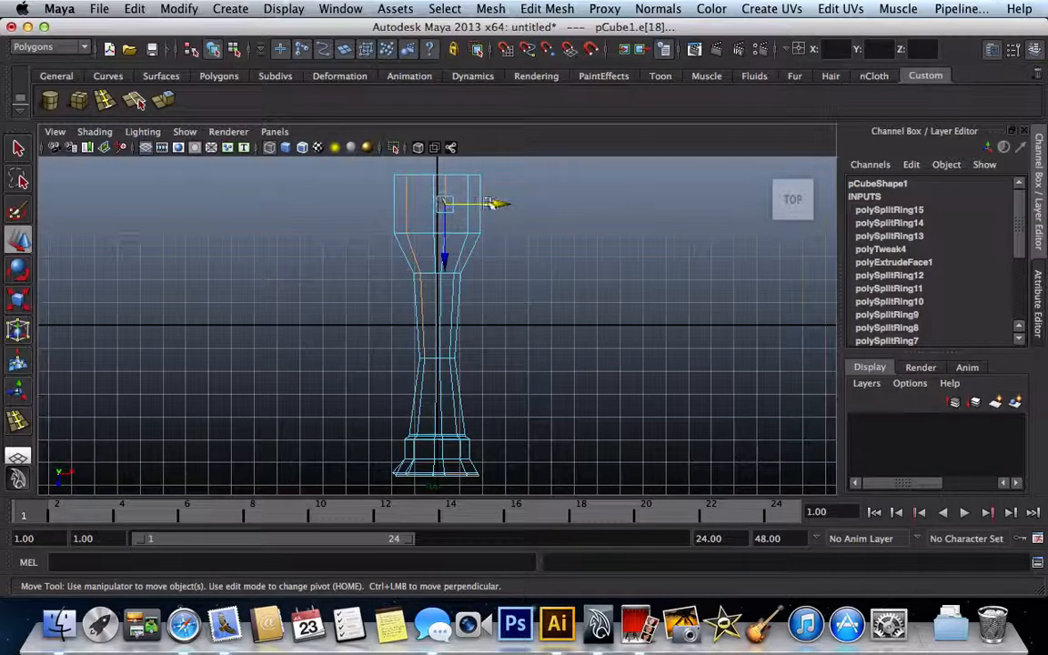
{"action": "left_click_drag", "start_coordinate": [498, 203], "coordinate": [500, 205]}
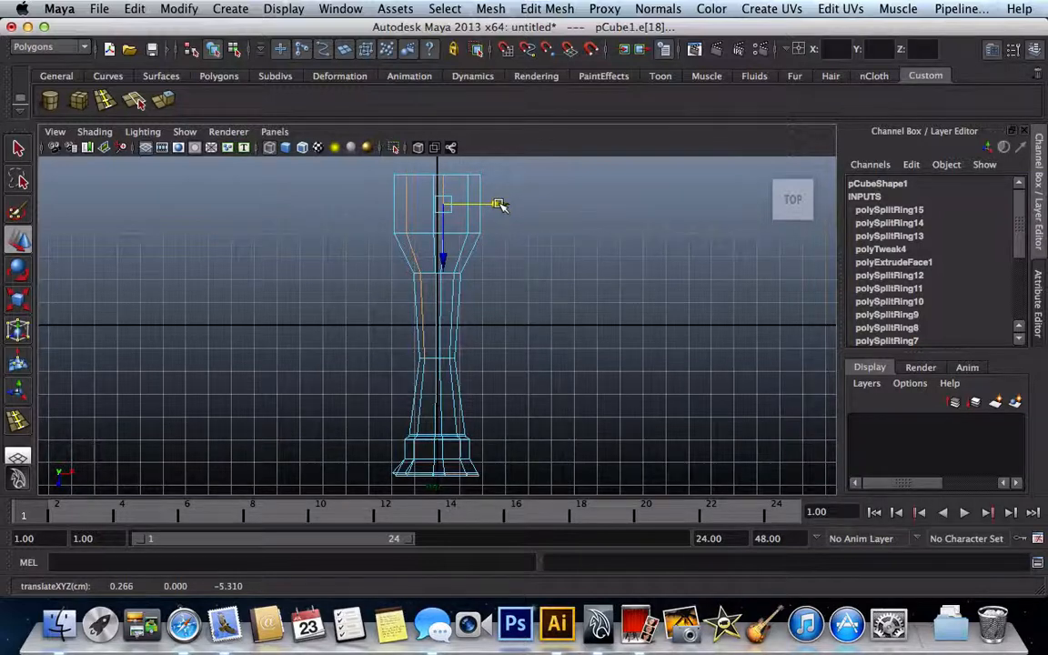
{"action": "key", "text": "q"}
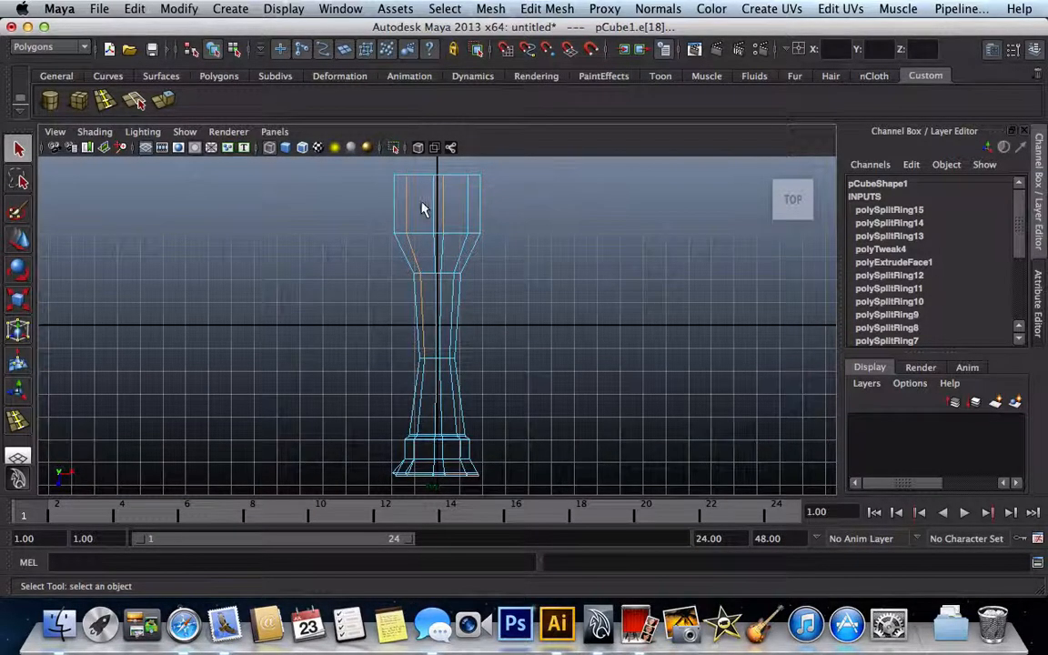
- Select the end block's top faces on both sides of the narrow centre strip and extrude them upward into two prongs
{"action": "right_click_drag", "start_coordinate": [421, 203], "coordinate": [408, 263]}
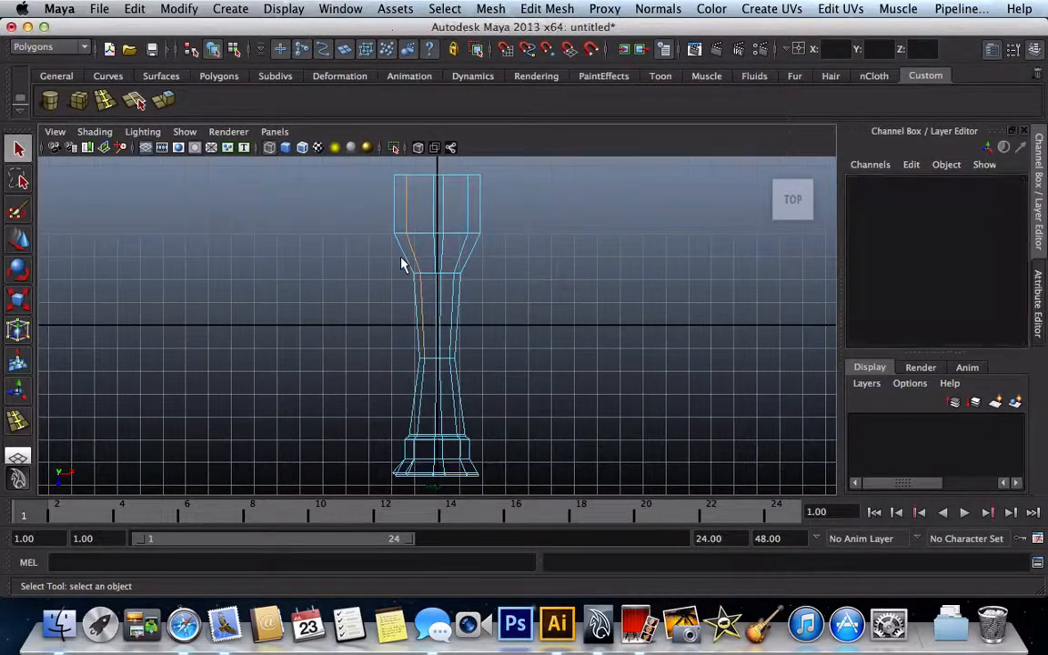
{"action": "left_click", "coordinate": [421, 204]}
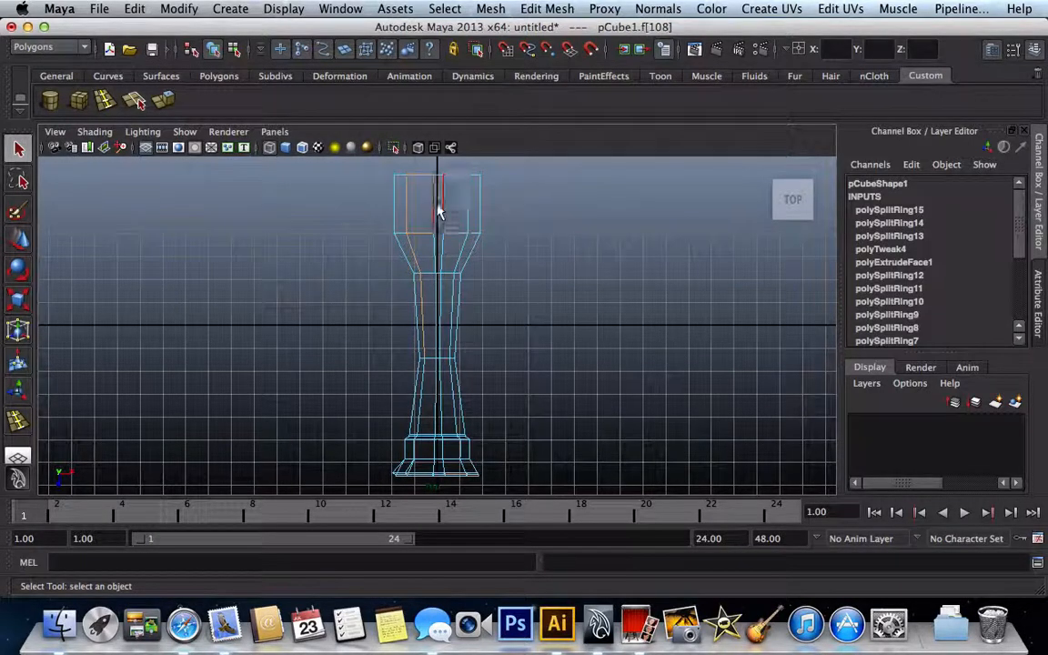
{"action": "left_click", "coordinate": [455, 211]}
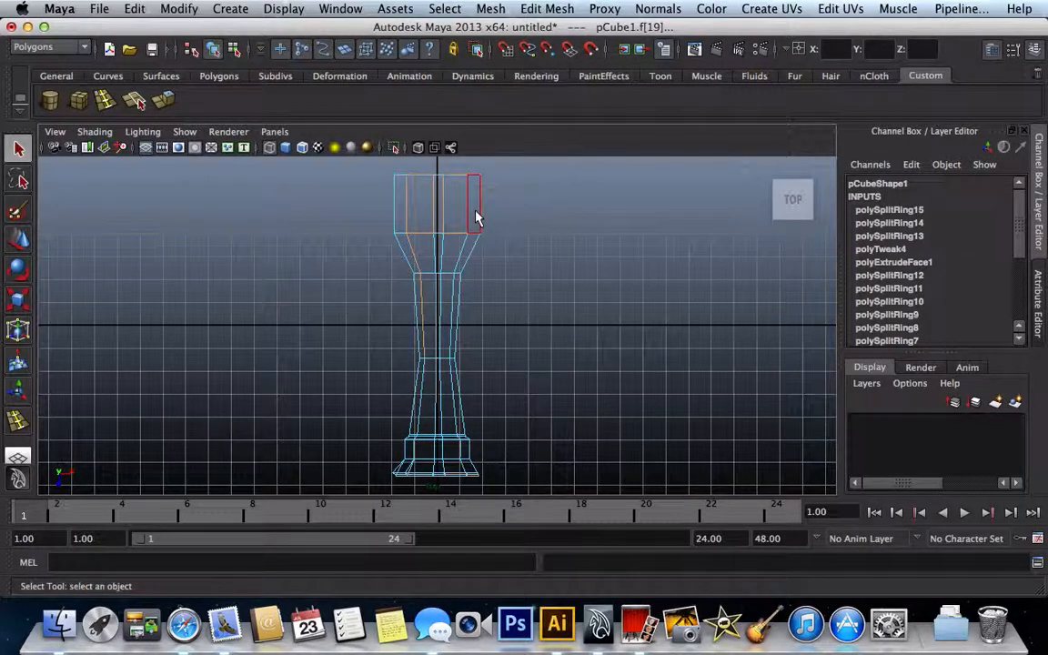
{"action": "left_click", "coordinate": [401, 212]}
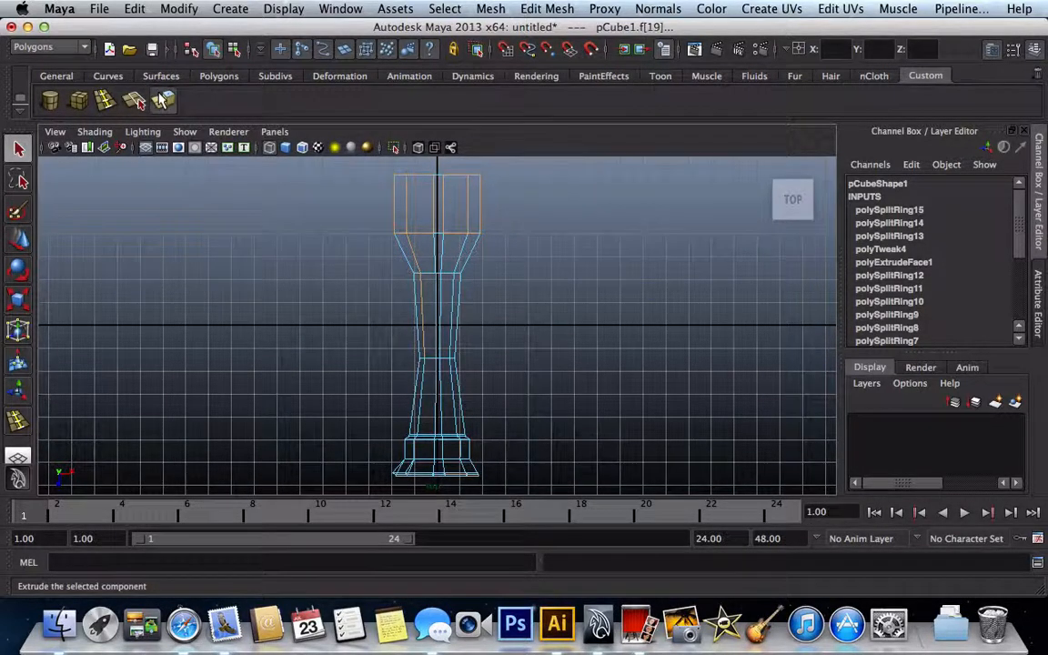
{"action": "left_click", "coordinate": [137, 101]}
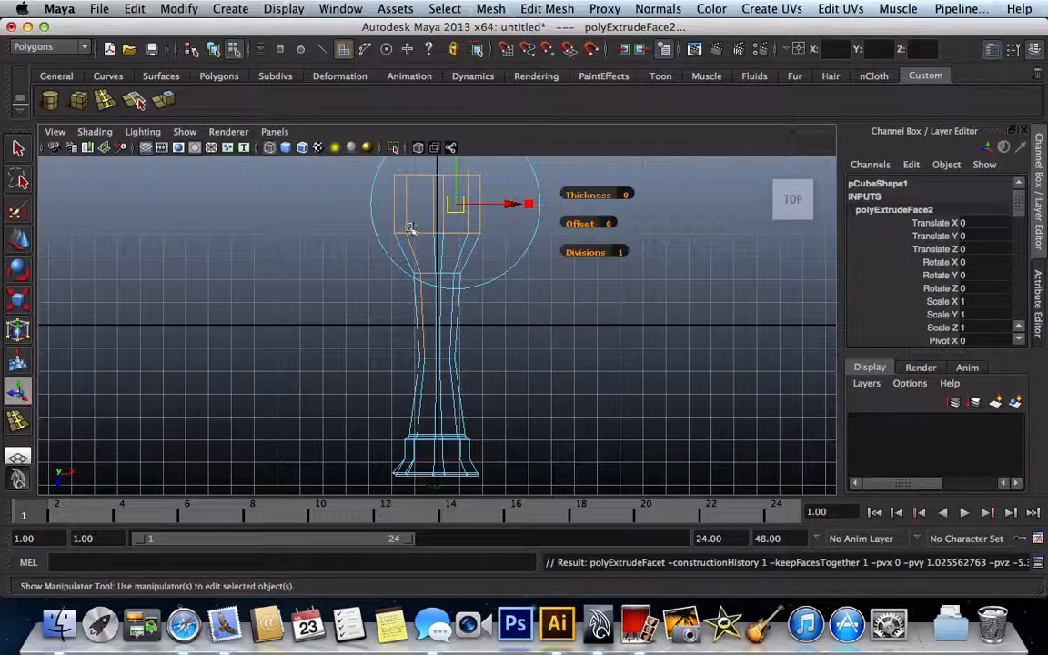
{"action": "key", "text": "space"}
{"action": "key", "text": "space"}
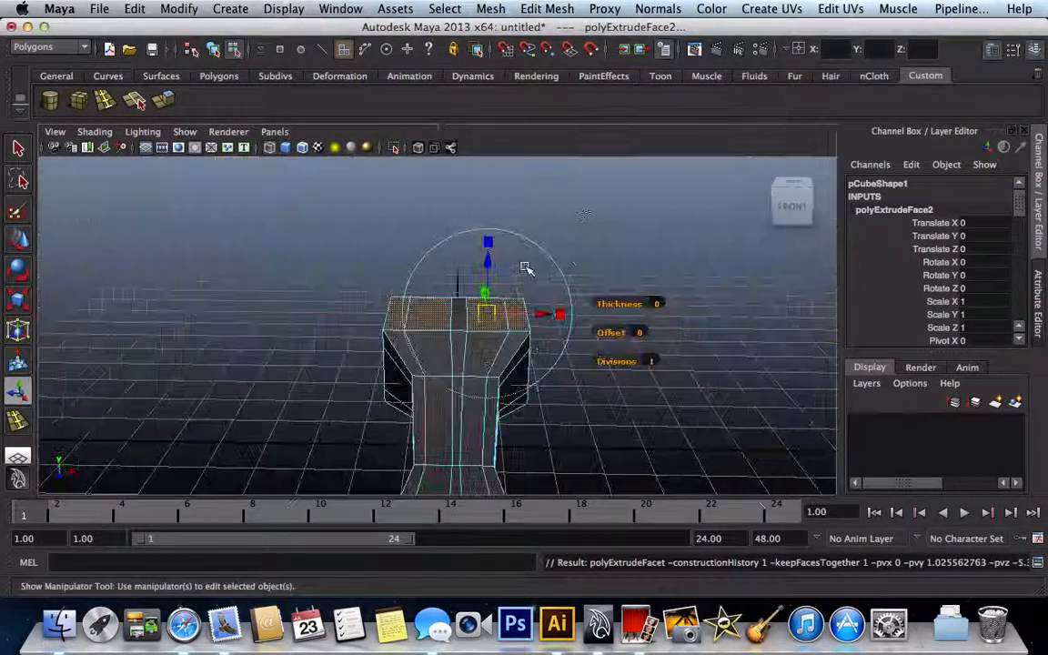
{"action": "left_click_drag", "start_coordinate": [519, 321], "coordinate": [368, 306], "text": "alt"}
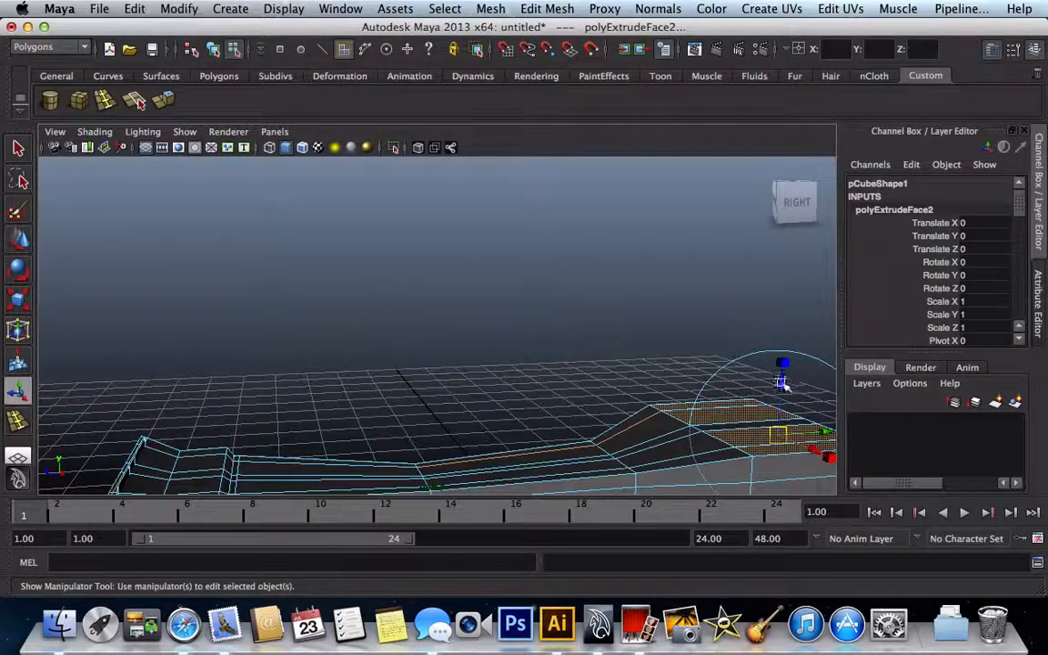
{"action": "left_click_drag", "start_coordinate": [781, 383], "coordinate": [781, 321]}
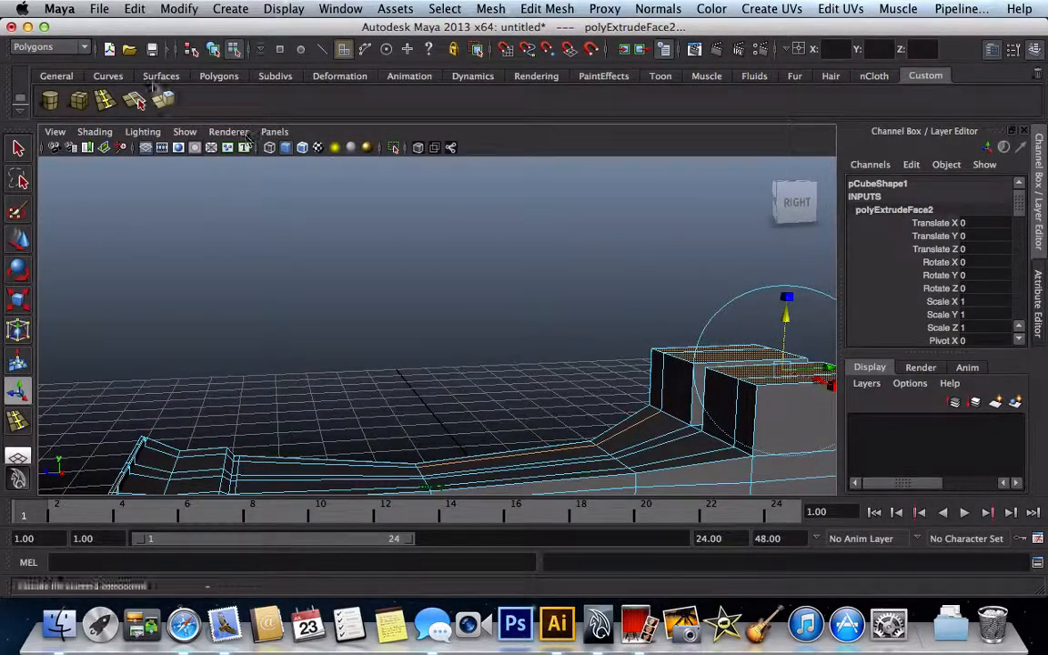
- Extrude both prongs upward by a second segment of similar height and tilt their top faces toward the flared end
{"action": "left_click", "coordinate": [173, 103]}
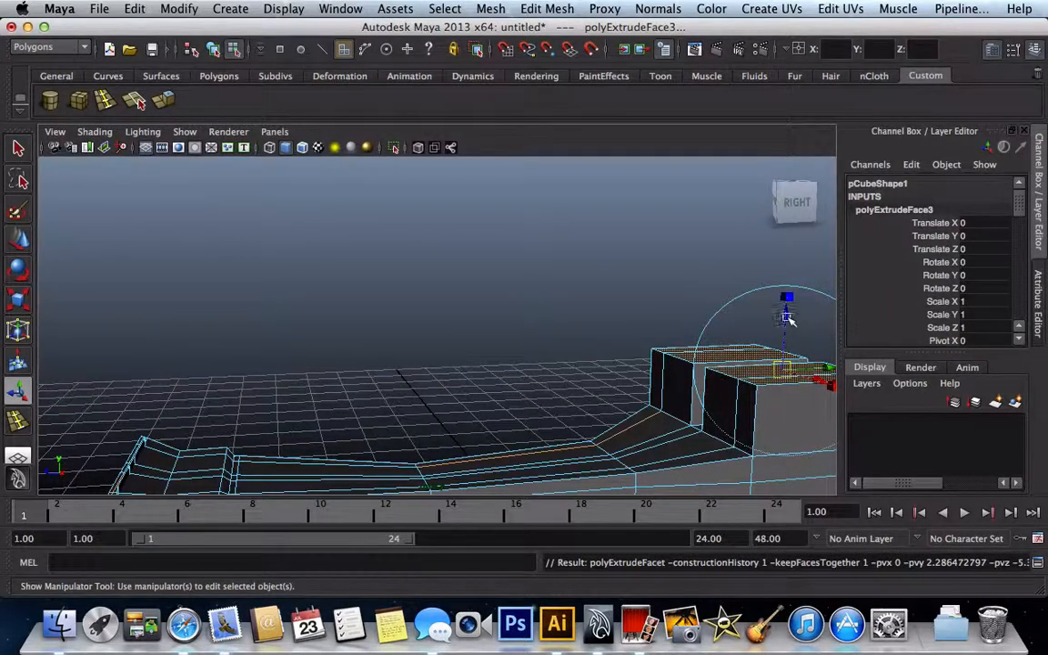
{"action": "left_click_drag", "start_coordinate": [788, 319], "coordinate": [785, 254]}
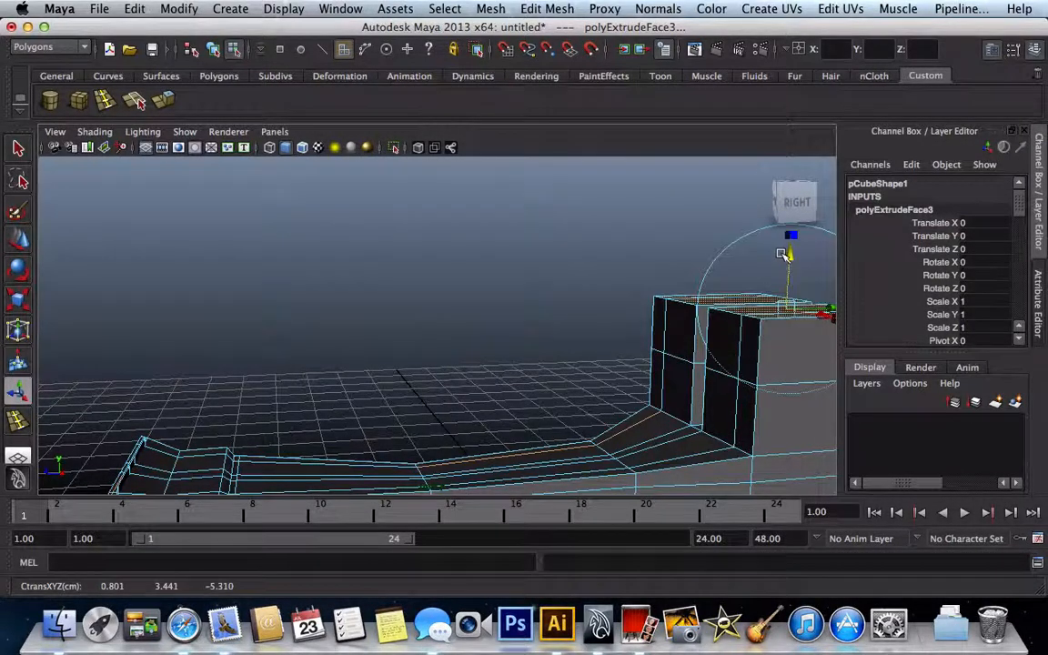
{"action": "scroll", "coordinate": [774, 282], "scroll_direction": "down", "scroll_amount": 3}
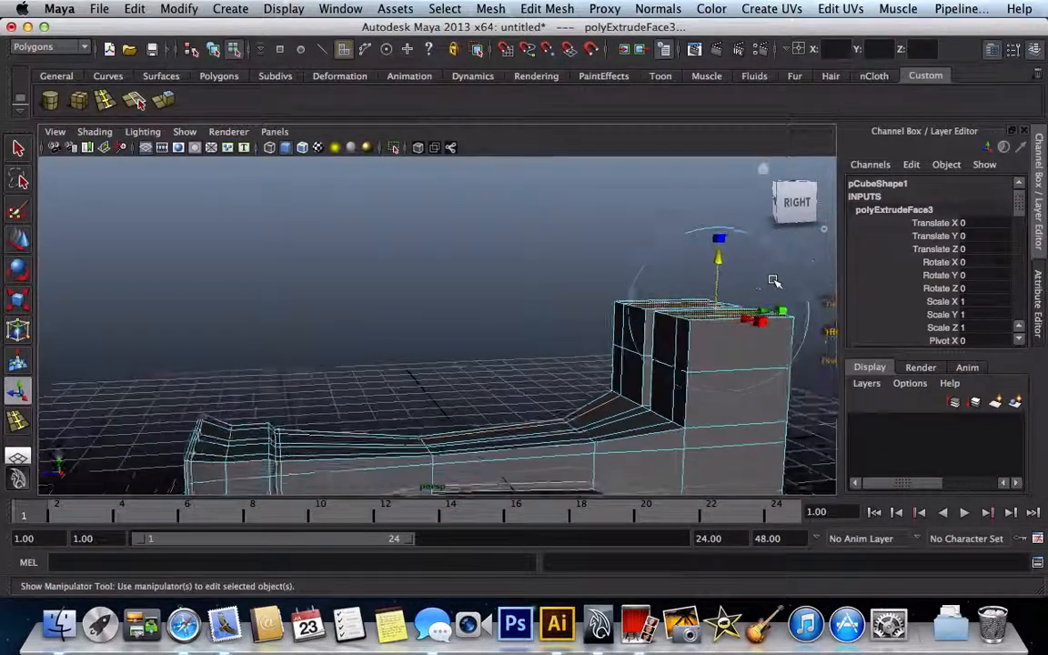
{"action": "scroll", "coordinate": [774, 282], "scroll_direction": "down", "scroll_amount": 1}
{"action": "key", "text": "e"}
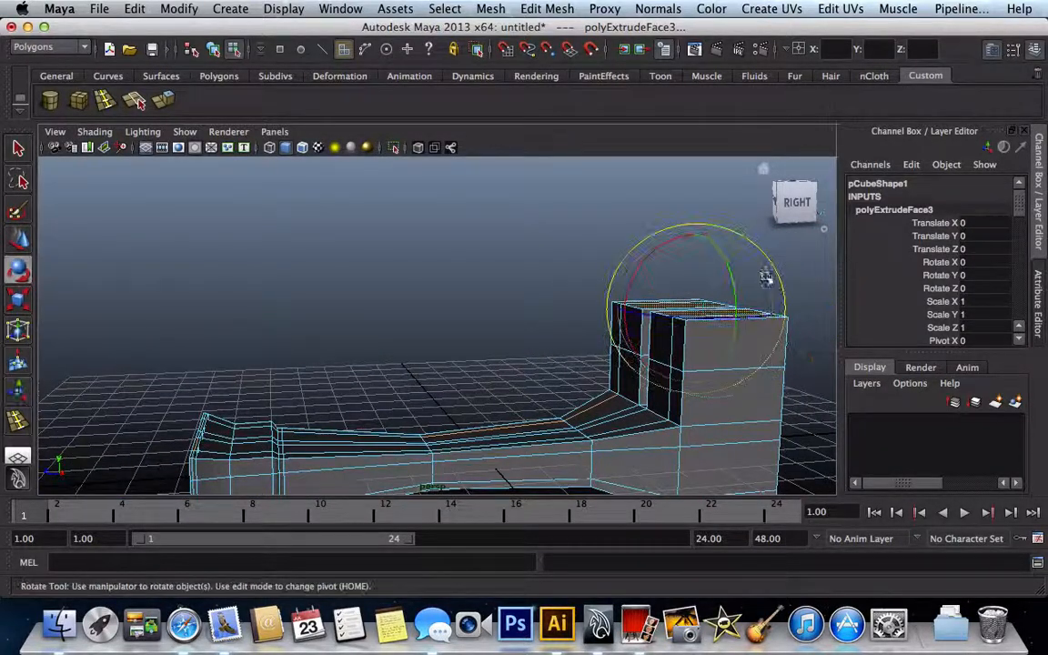
{"action": "left_click_drag", "start_coordinate": [658, 252], "coordinate": [646, 276]}
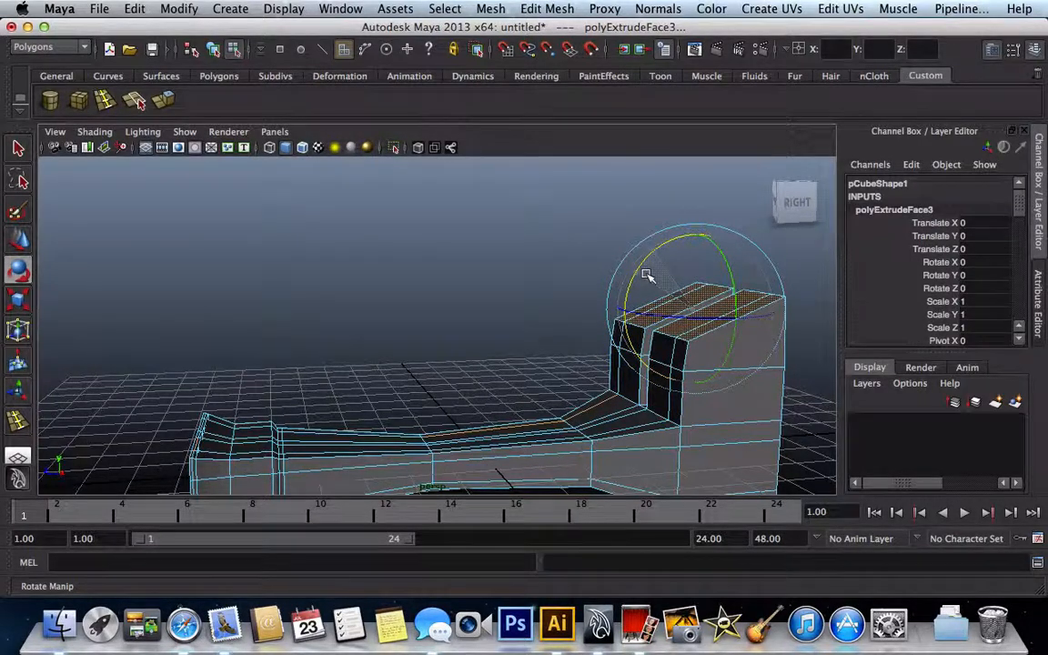
- Extrude a short segment from the tilted prong faces and rotate the new faces further toward the flared end
{"action": "left_click", "coordinate": [136, 101]}
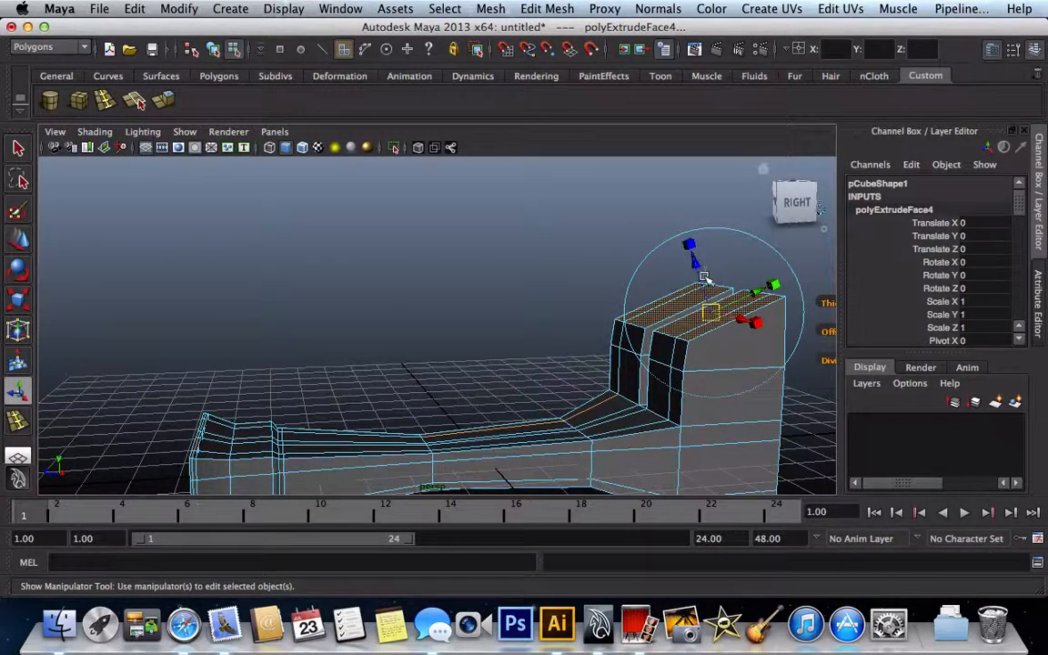
{"action": "left_click", "coordinate": [702, 275]}
{"action": "key", "text": "super+z"}
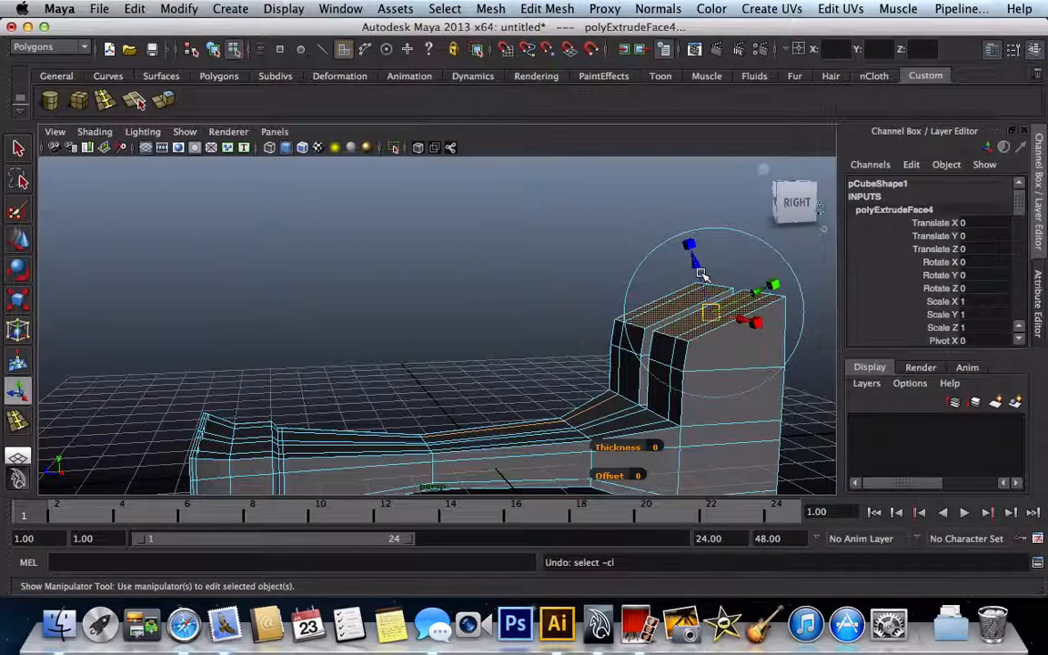
{"action": "left_click_drag", "start_coordinate": [696, 267], "coordinate": [695, 267]}
{"action": "left_click_drag", "start_coordinate": [684, 251], "coordinate": [678, 243]}
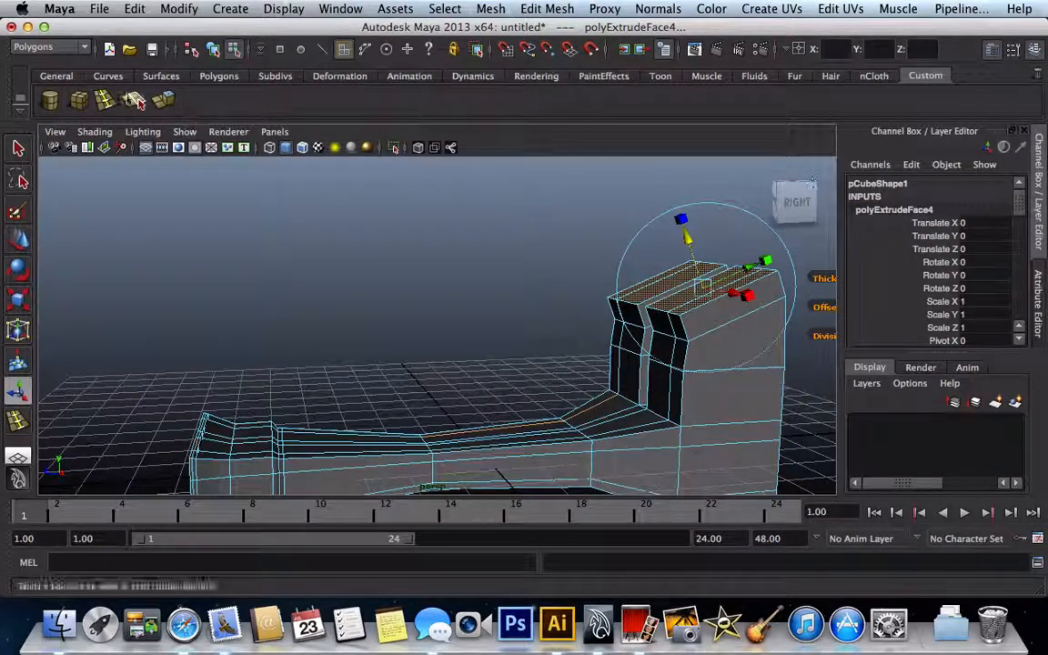
{"action": "key", "text": "e"}
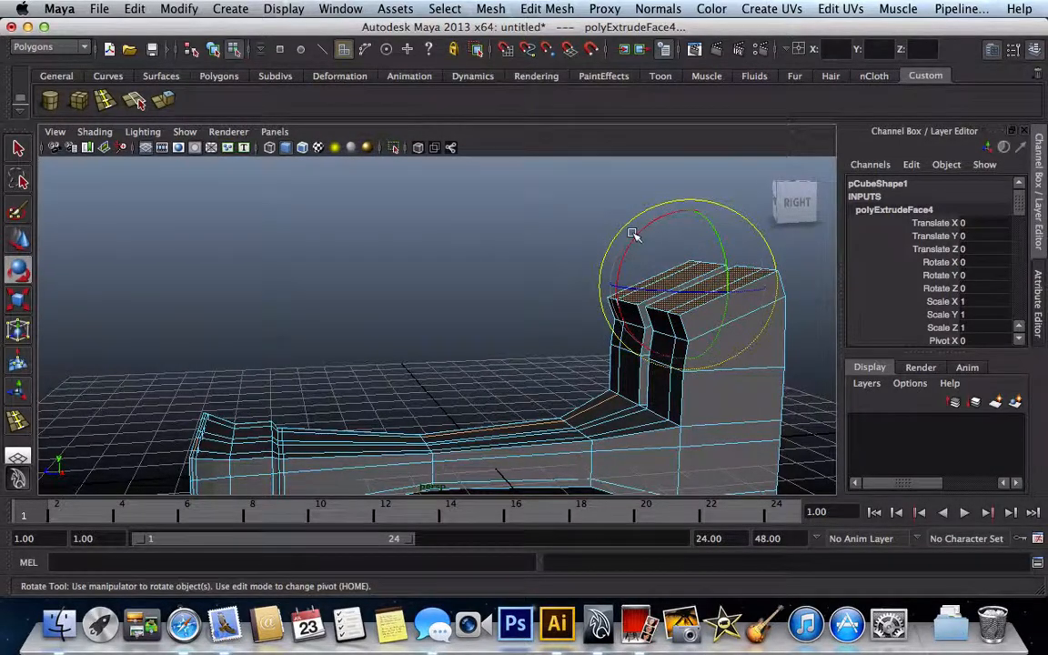
{"action": "mouse_move", "coordinate": [620, 239]}
{"action": "left_mouse_down"}
{"action": "mouse_move", "coordinate": [634, 249]}
{"action": "mouse_move", "coordinate": [559, 277]}
{"action": "mouse_move", "coordinate": [566, 228]}
{"action": "mouse_move", "coordinate": [625, 263]}
{"action": "mouse_move", "coordinate": [627, 252]}
{"action": "left_mouse_up"}
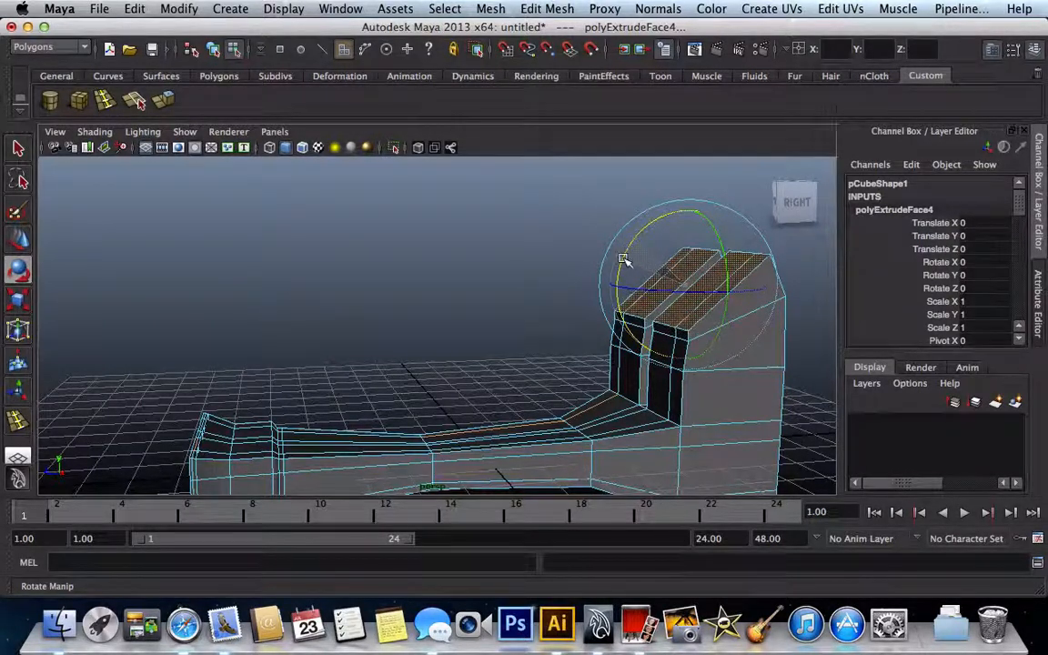
- Extrude another thin segment on both prongs and rotate its end faces more steeply to continue the curve
{"action": "left_click", "coordinate": [158, 101]}
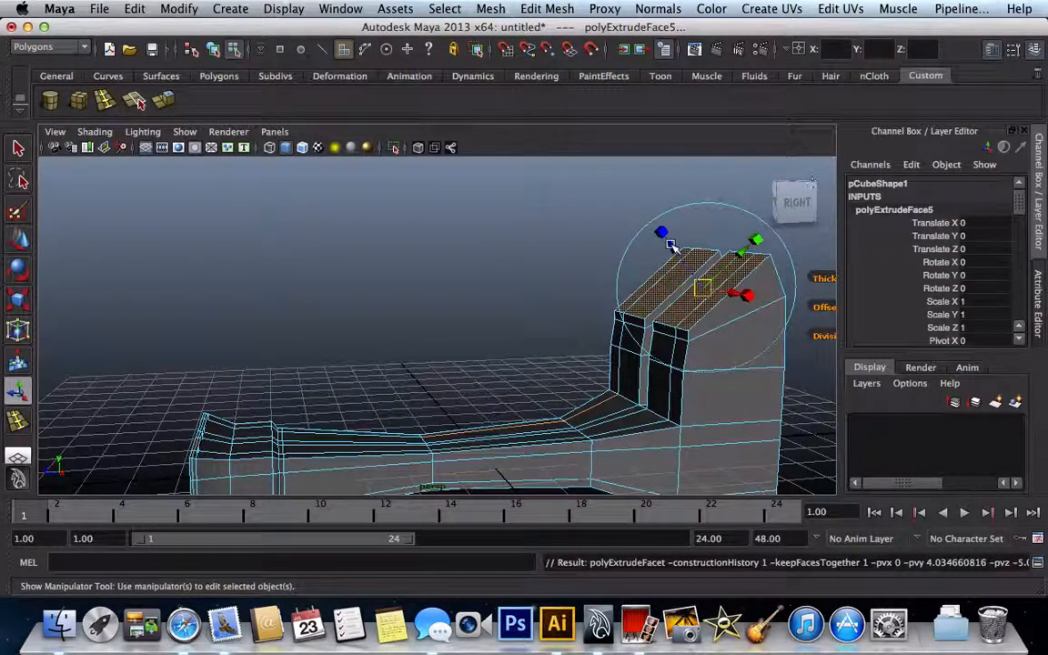
{"action": "left_click_drag", "start_coordinate": [671, 246], "coordinate": [582, 294]}
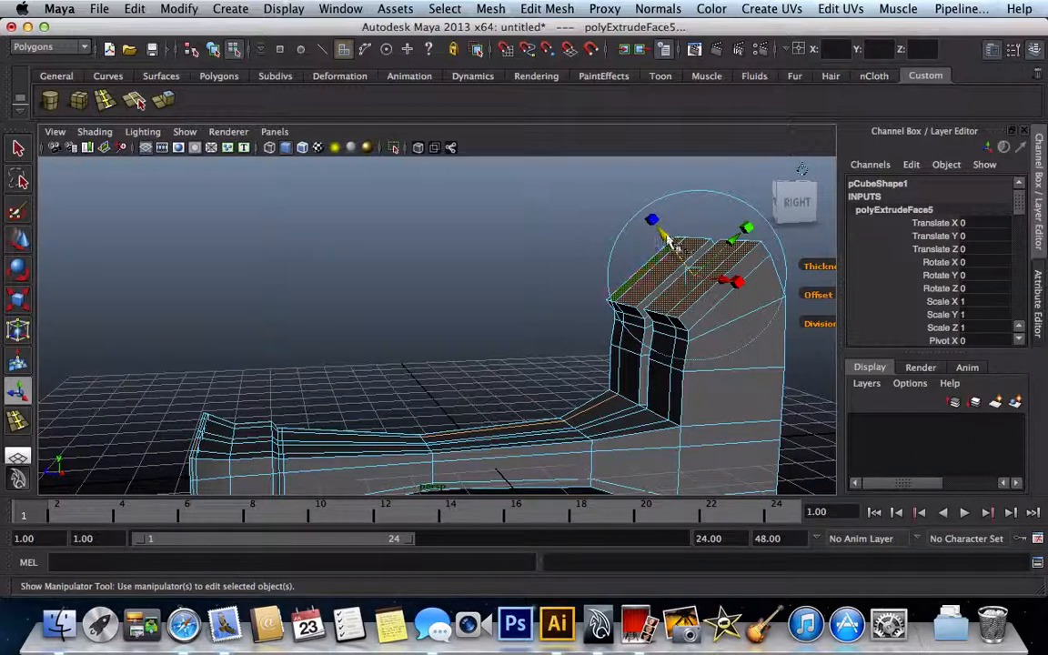
{"action": "left_click_drag", "start_coordinate": [651, 239], "coordinate": [614, 236]}
{"action": "left_click", "coordinate": [623, 216]}
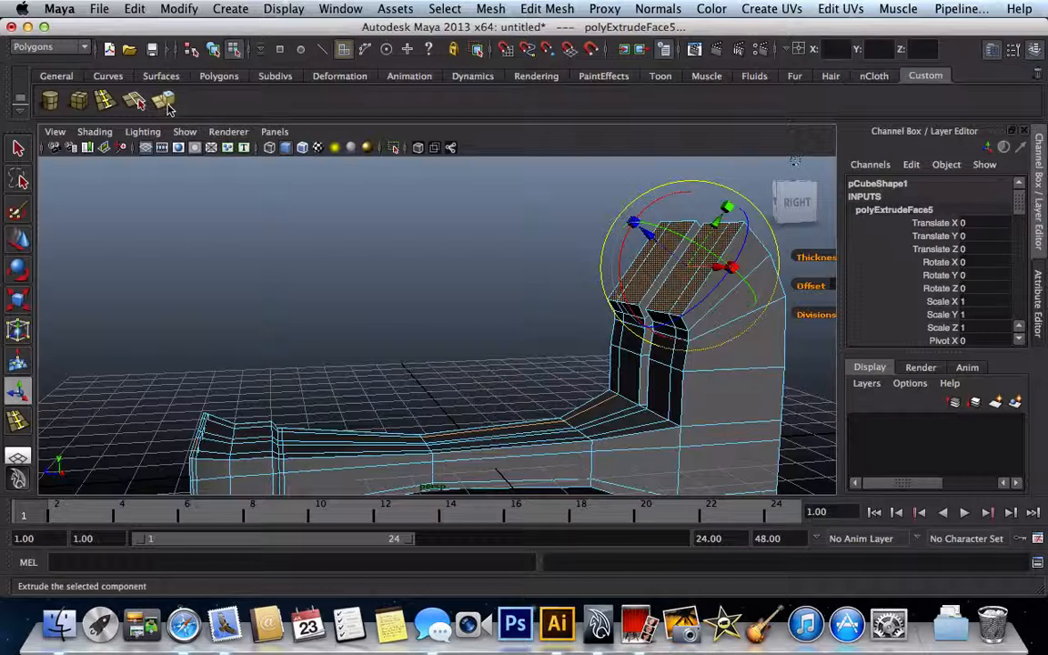
- Extrude the steep prong faces outward by a longer segment and rotate them until they are nearly vertical
{"action": "left_click", "coordinate": [134, 100]}
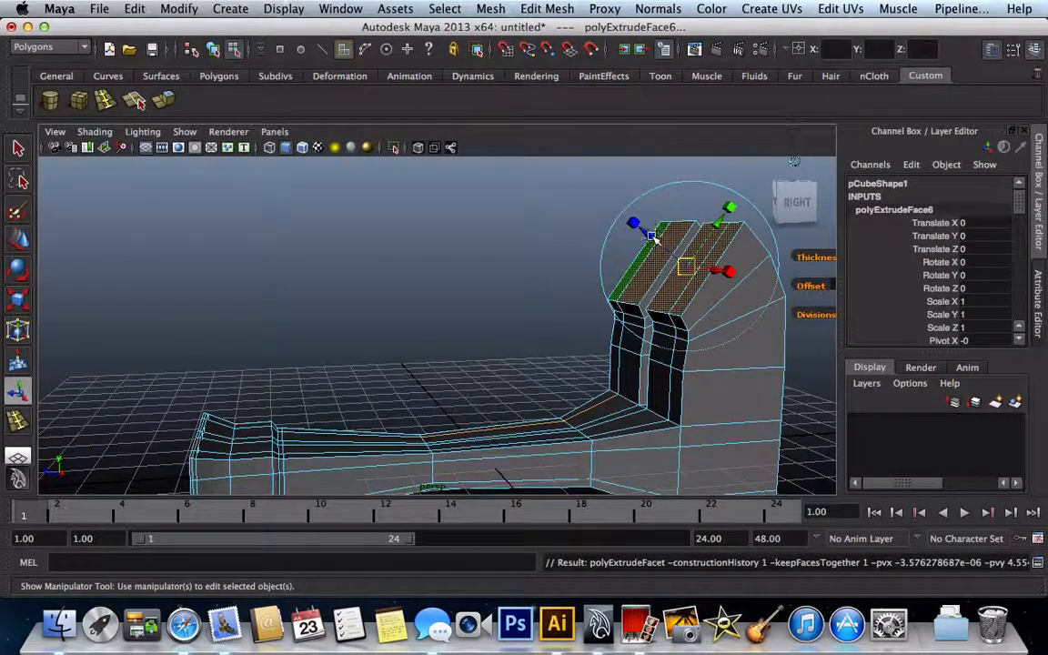
{"action": "left_click_drag", "start_coordinate": [652, 235], "coordinate": [619, 219]}
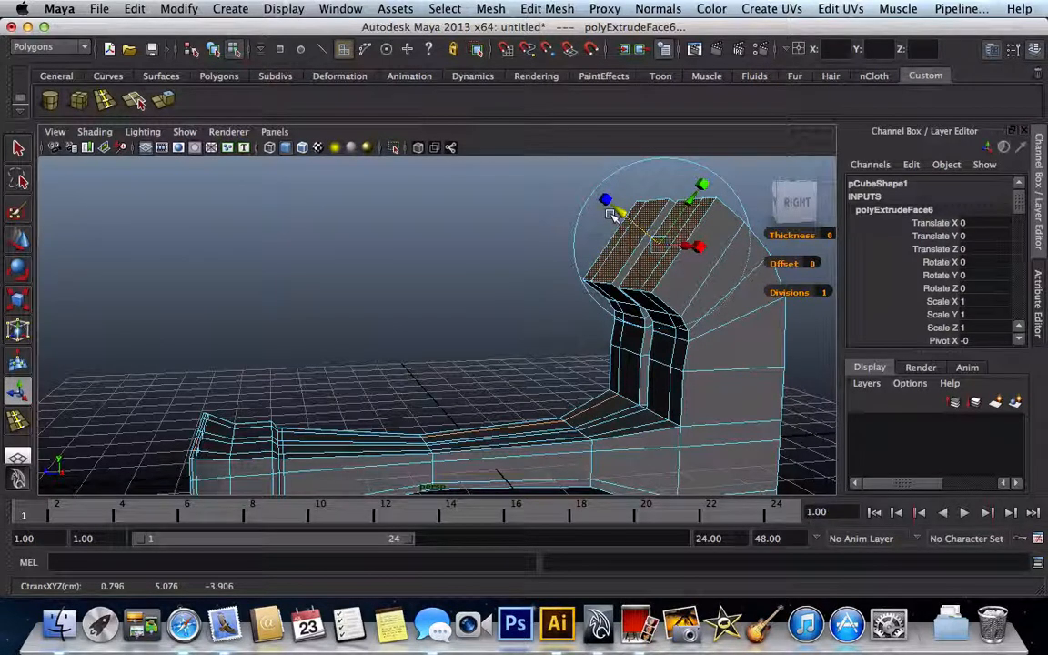
{"action": "key", "text": "e"}
{"action": "left_click_drag", "start_coordinate": [598, 191], "coordinate": [585, 215]}
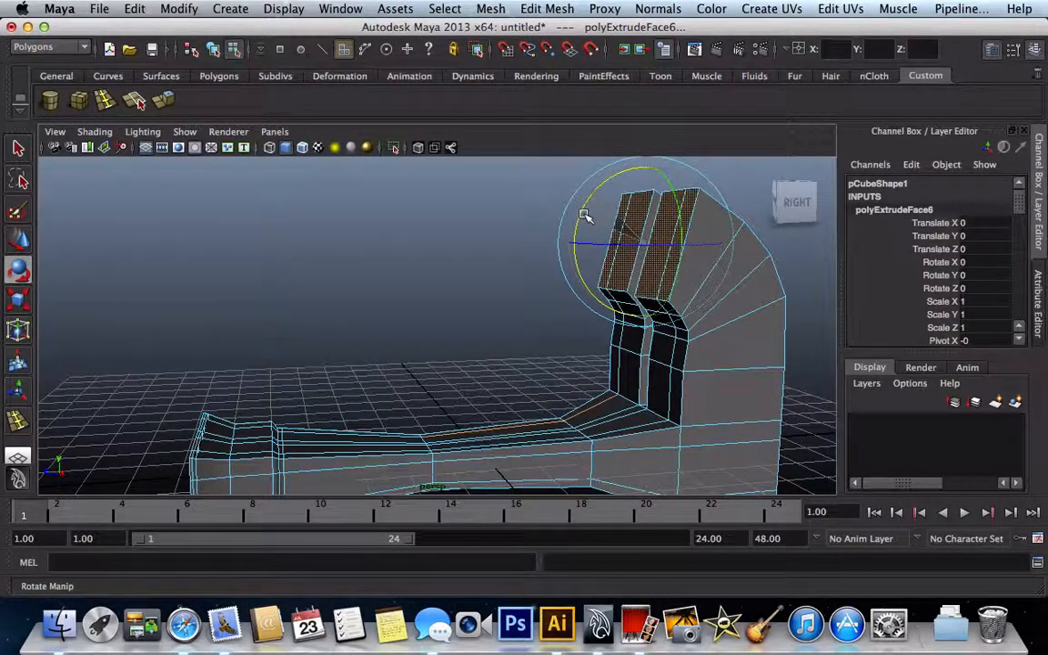
- Start one more extrusion from the nearly vertical end faces of both prongs
{"action": "left_click", "coordinate": [143, 101]}
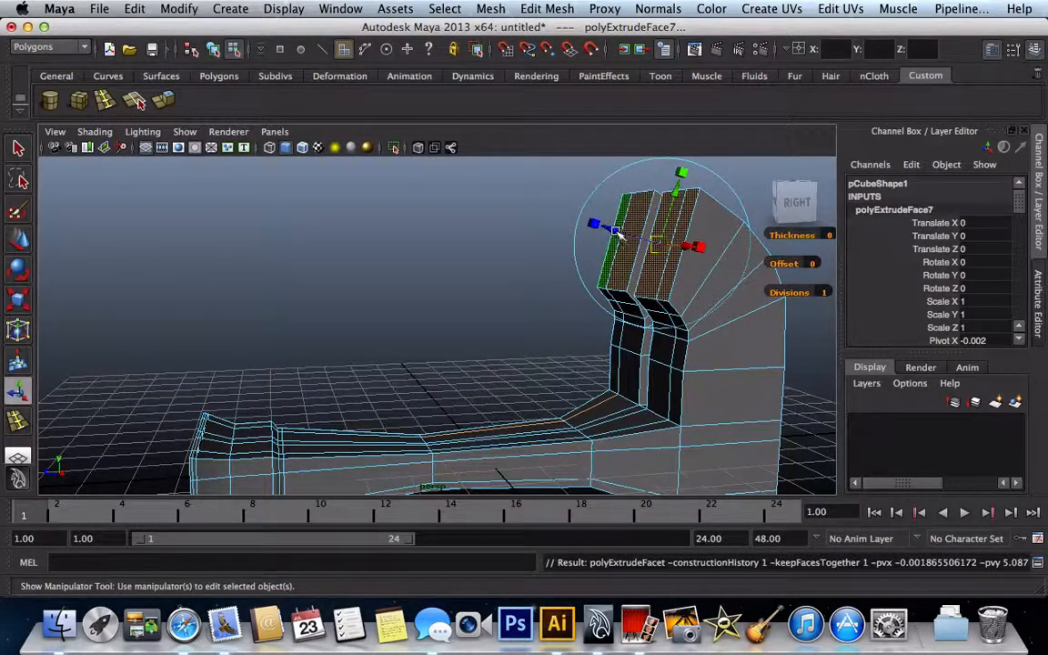
- Pull the extruded end faces of the hammer claw outward and rotate them to tilt downward along the claw's curve
{"action": "mouse_move", "coordinate": [559, 213]}
{"action": "left_mouse_down"}
{"action": "mouse_move", "coordinate": [573, 224]}
{"action": "mouse_move", "coordinate": [556, 229]}
{"action": "left_mouse_up"}
{"action": "key", "text": "e"}
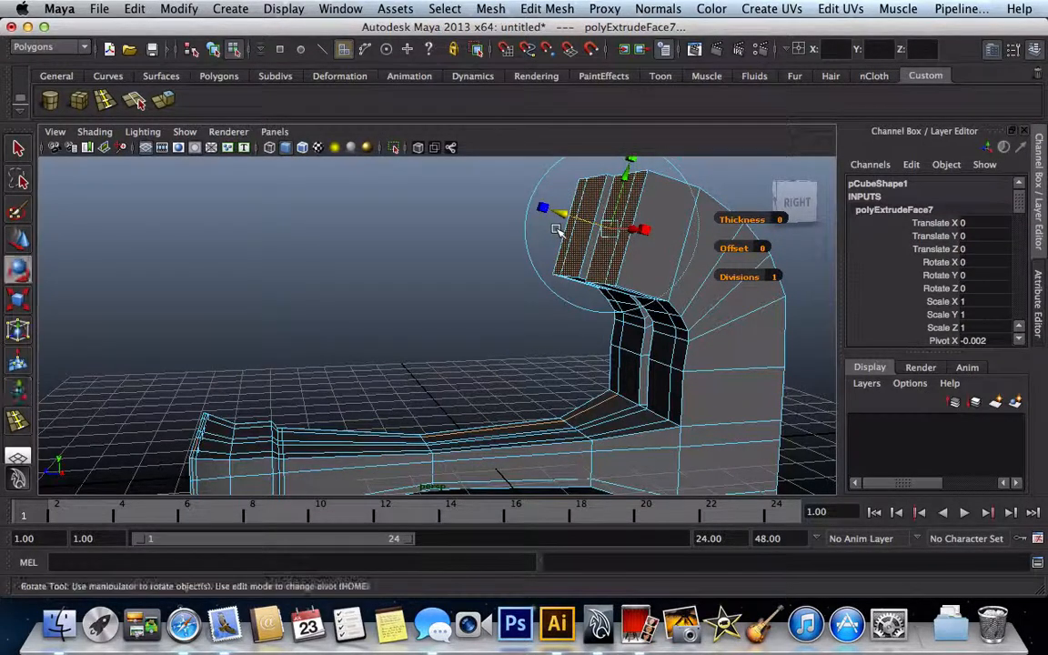
{"action": "left_click_drag", "start_coordinate": [548, 175], "coordinate": [530, 200]}
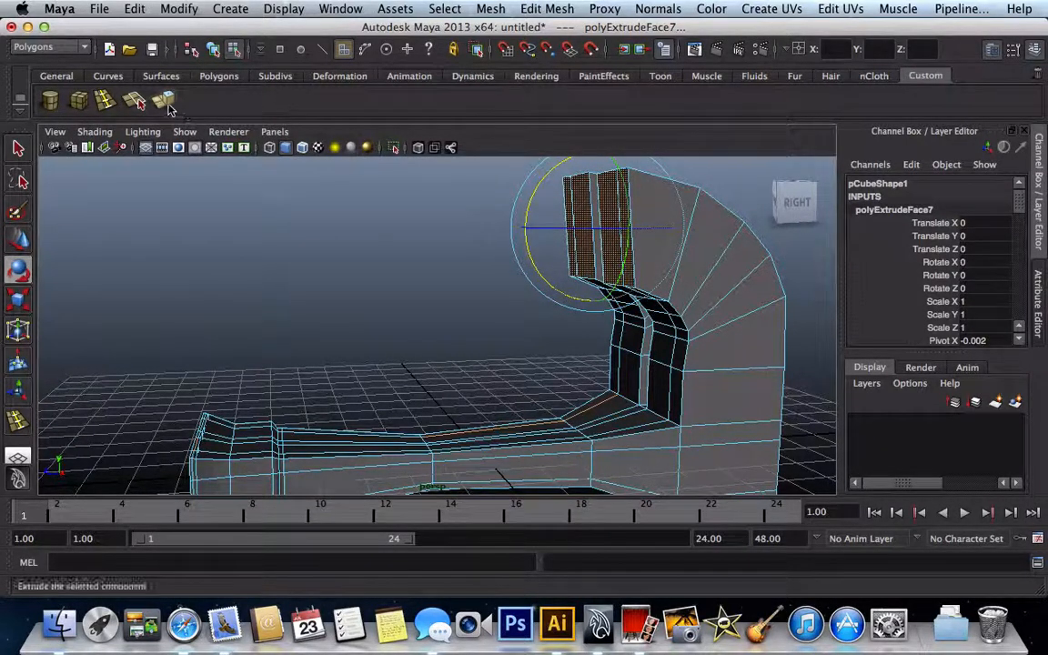
- Extrude the claw's end faces again, pulling them a short distance forward and tilting them further downward
{"action": "left_click", "coordinate": [136, 98]}
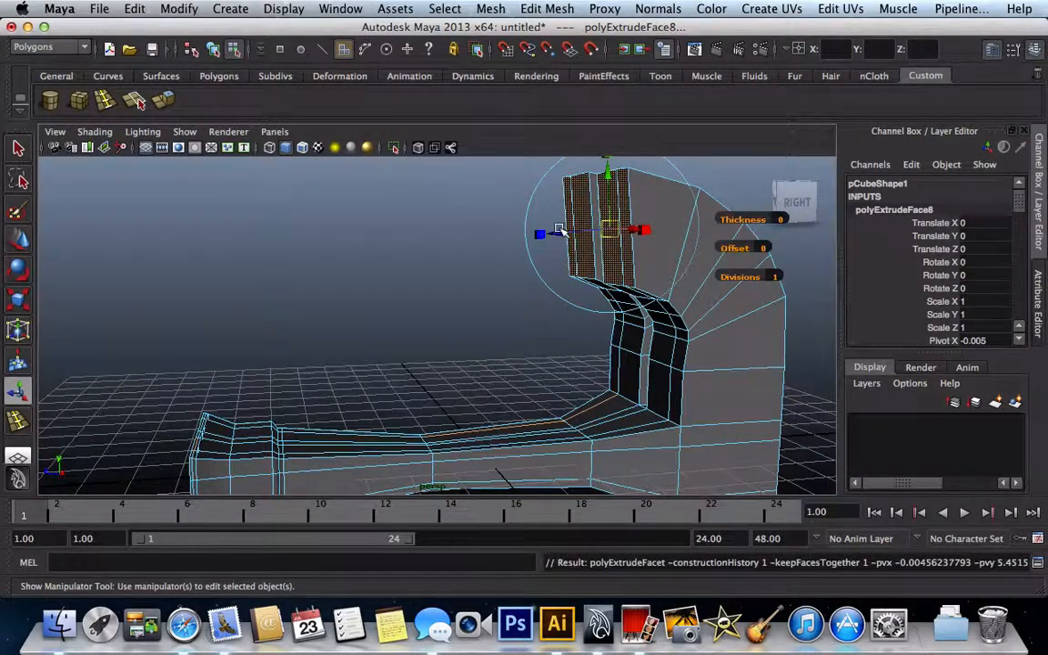
{"action": "left_click_drag", "start_coordinate": [562, 234], "coordinate": [530, 236]}
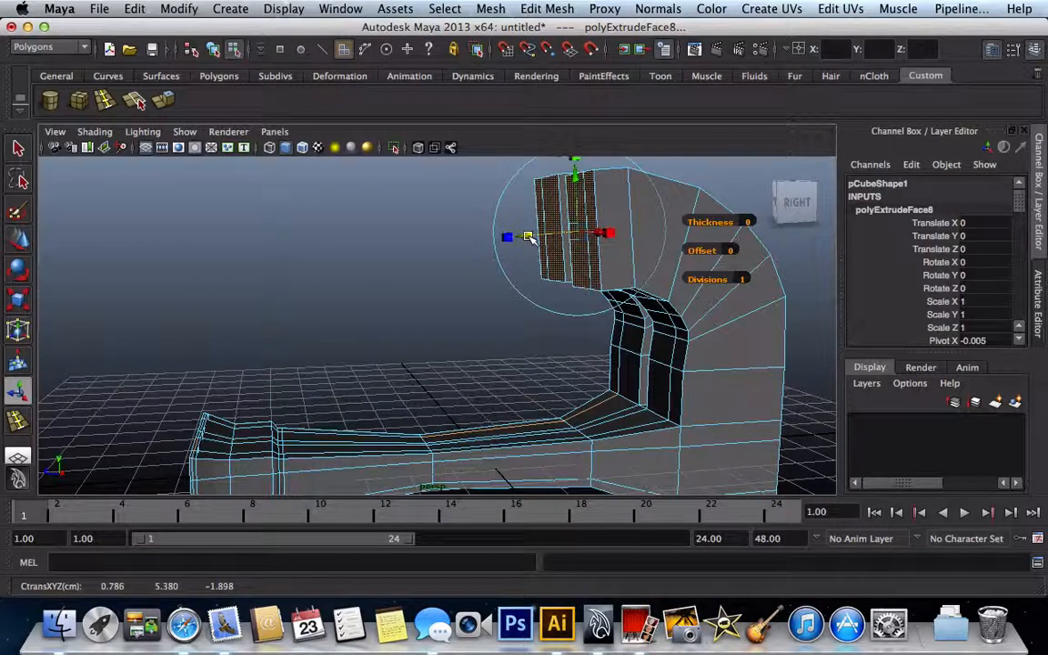
{"action": "key", "text": "w"}
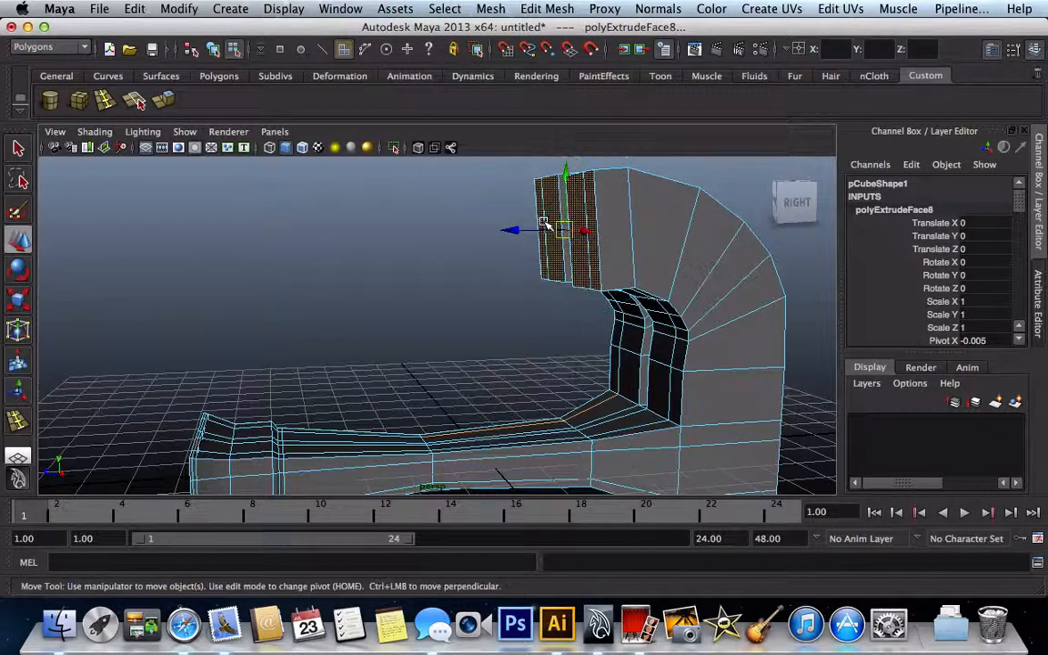
{"action": "key", "text": "e"}
{"action": "mouse_move", "coordinate": [527, 168]}
{"action": "left_mouse_down"}
{"action": "mouse_move", "coordinate": [532, 177]}
{"action": "mouse_move", "coordinate": [514, 185]}
{"action": "left_mouse_up"}
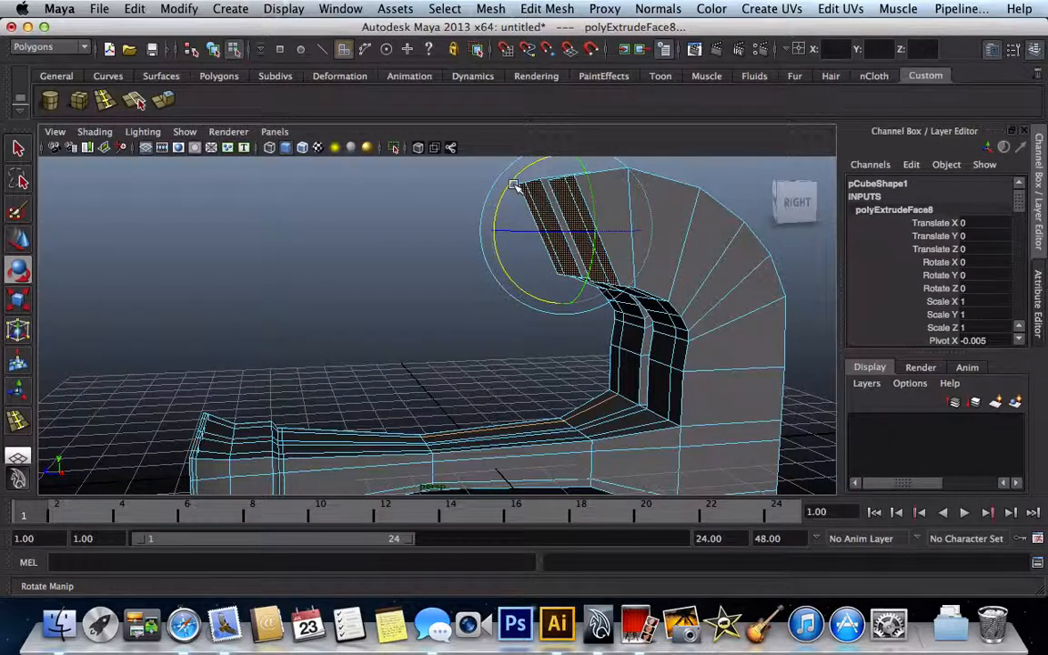
- Scale the claw's end faces down slightly to begin tapering the claw
{"action": "key", "text": "w"}
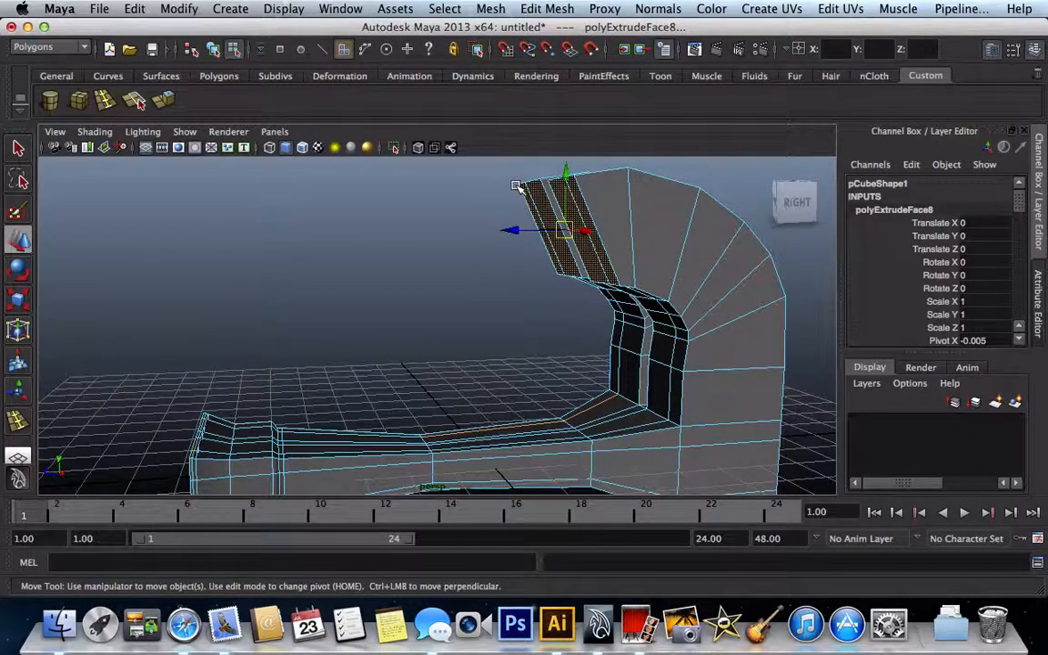
{"action": "key", "text": "r"}
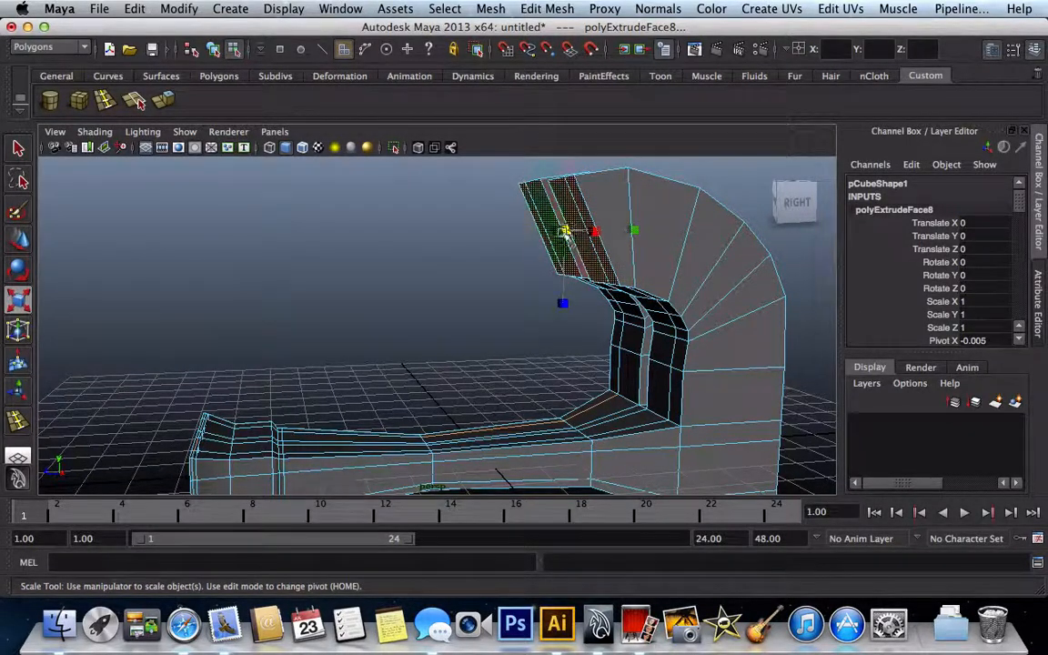
{"action": "left_click_drag", "start_coordinate": [565, 233], "coordinate": [552, 265]}
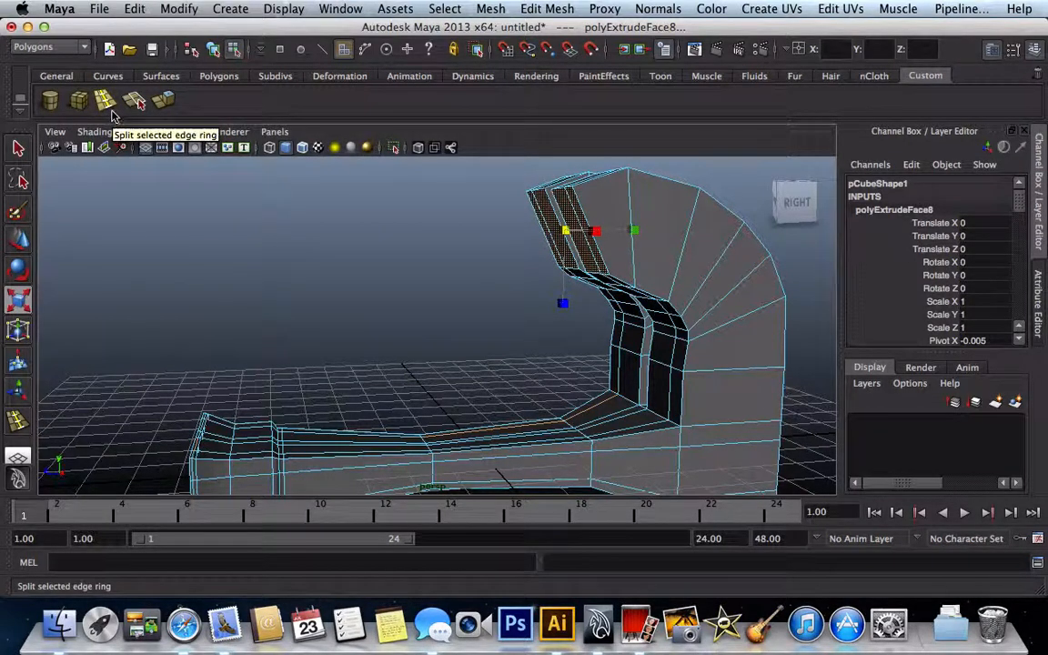
- Extrude the tapered end faces once more and pull them forward and downward to lengthen the claw, keeping them selected
{"action": "left_click", "coordinate": [164, 100]}
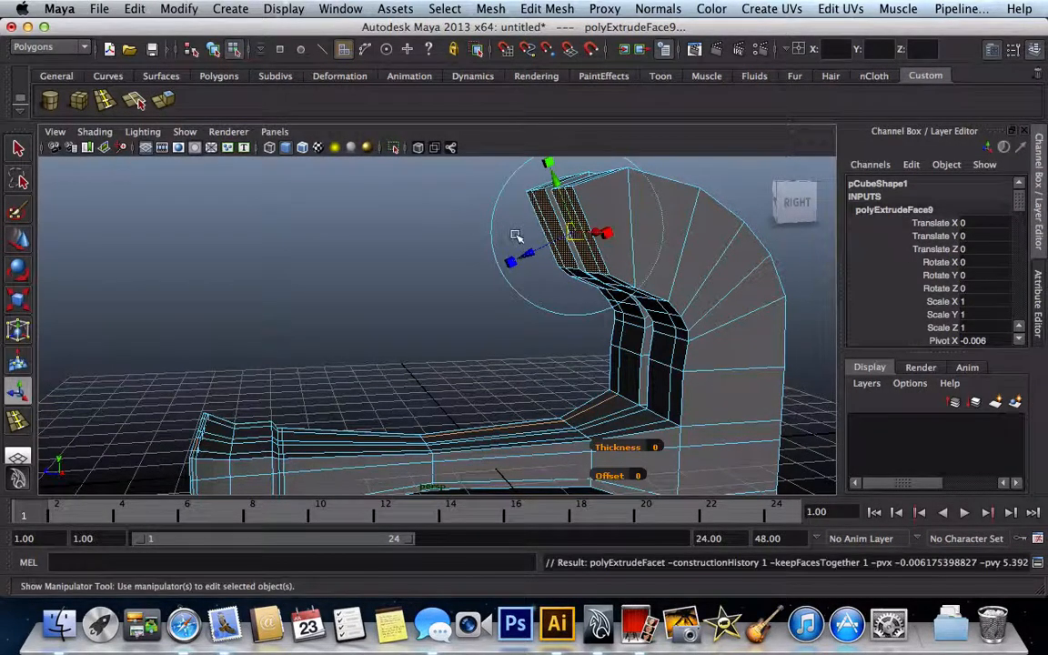
{"action": "left_click_drag", "start_coordinate": [529, 255], "coordinate": [475, 285]}
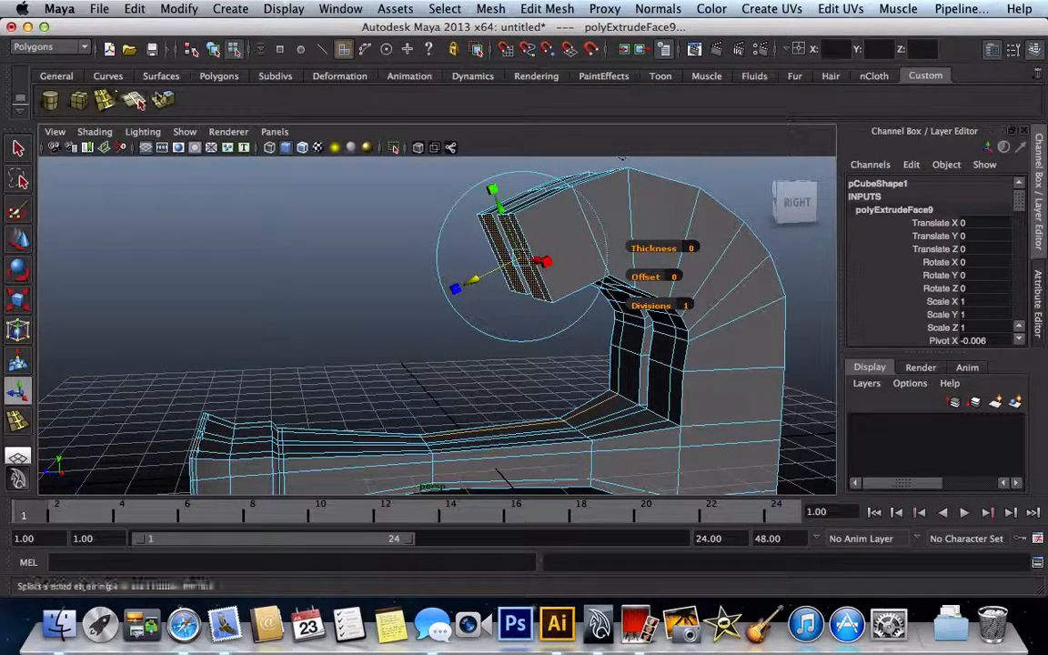
{"action": "left_click", "coordinate": [318, 162]}
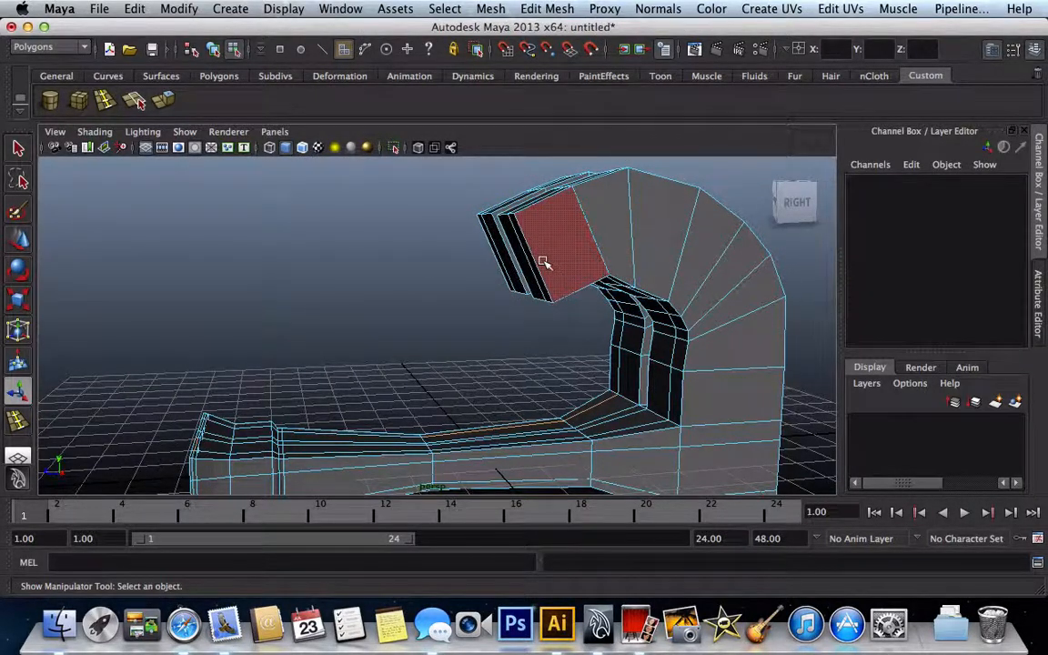
{"action": "key", "text": "ctrl+z"}
- Scale the end faces down, mainly in height, to form narrow claw tips, and clear the selection
{"action": "key", "text": "r"}
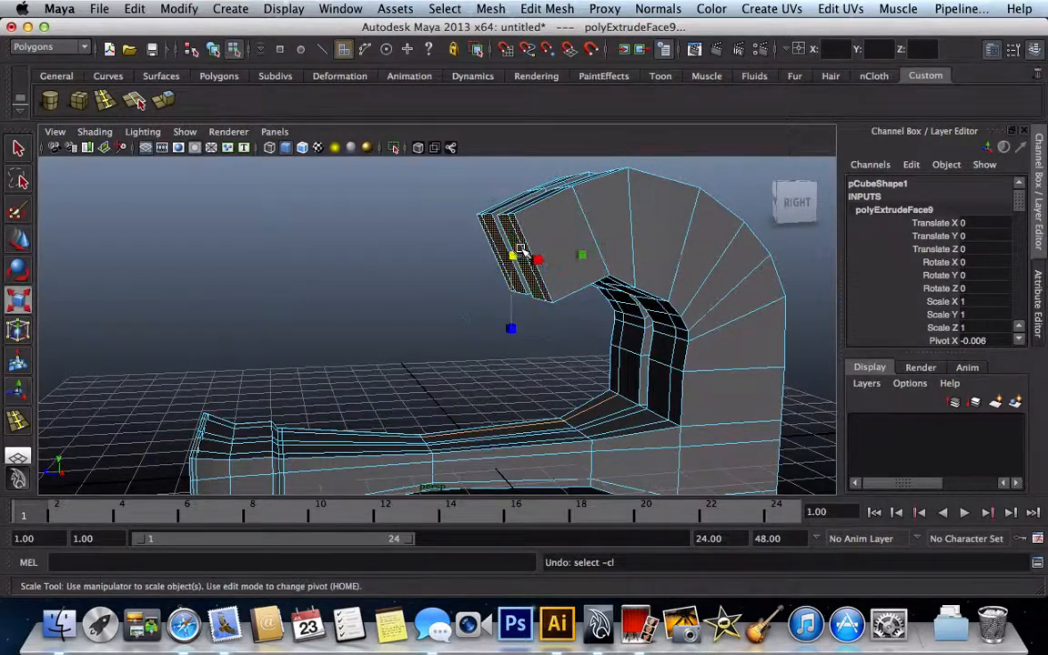
{"action": "left_click_drag", "start_coordinate": [515, 258], "coordinate": [472, 229]}
{"action": "left_click_drag", "start_coordinate": [519, 333], "coordinate": [507, 299]}
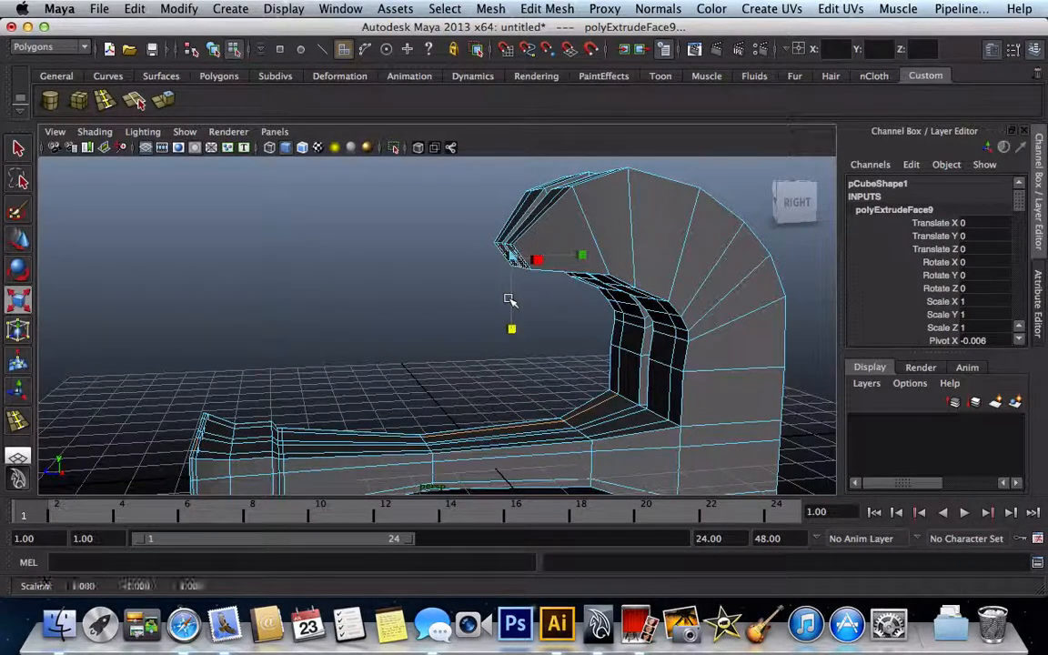
{"action": "left_click", "coordinate": [514, 189]}
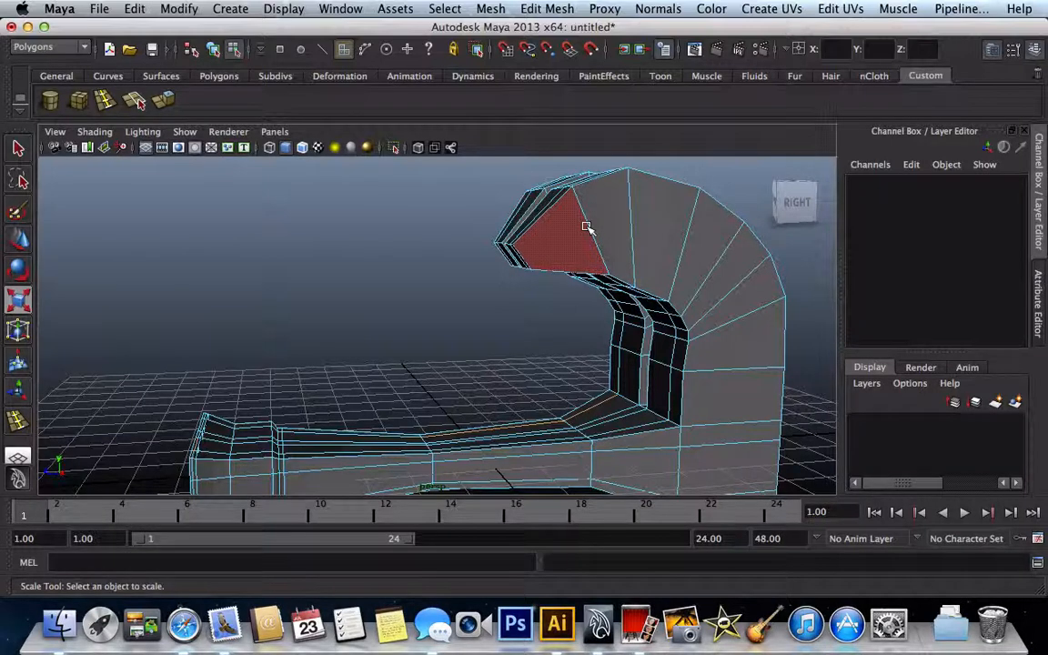
{"action": "left_click", "coordinate": [100, 8]}
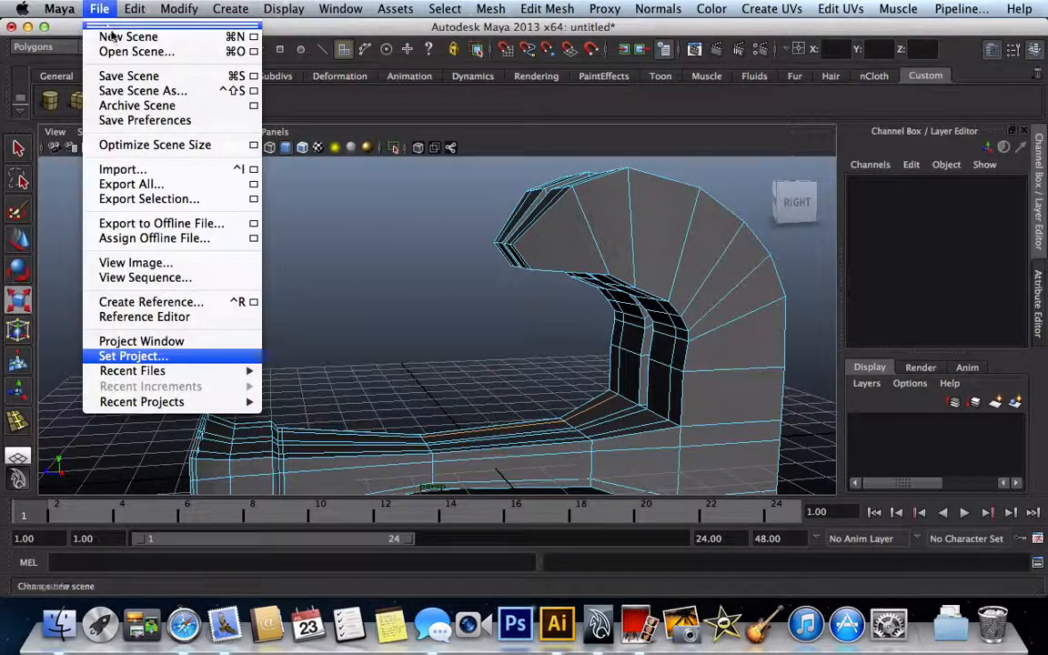
{"action": "left_click", "coordinate": [128, 91]}
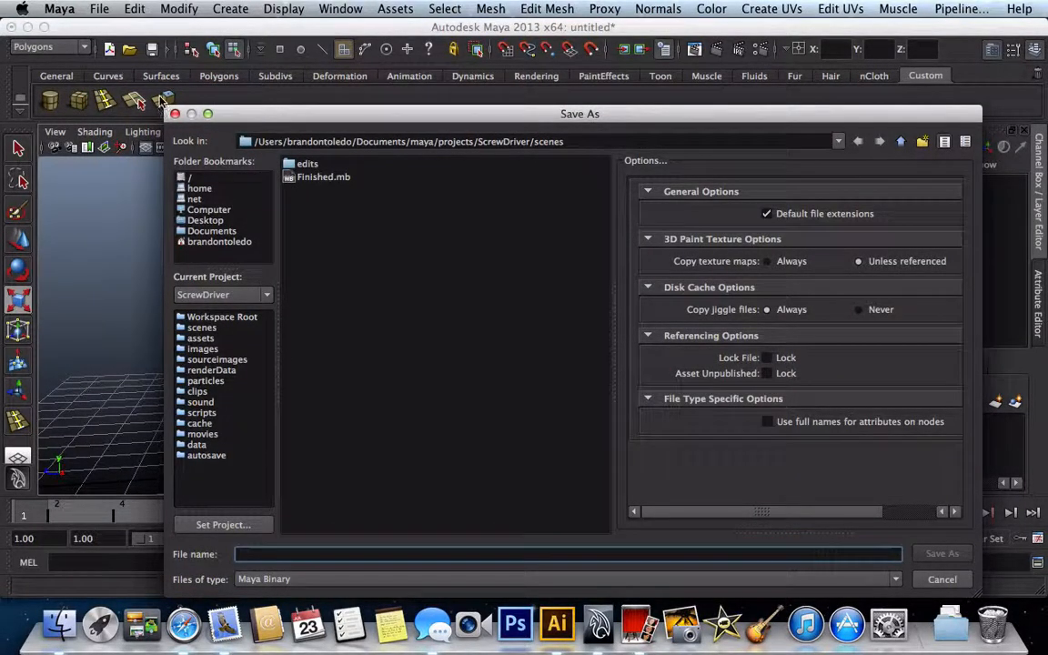
{"action": "left_click", "coordinate": [175, 114]}
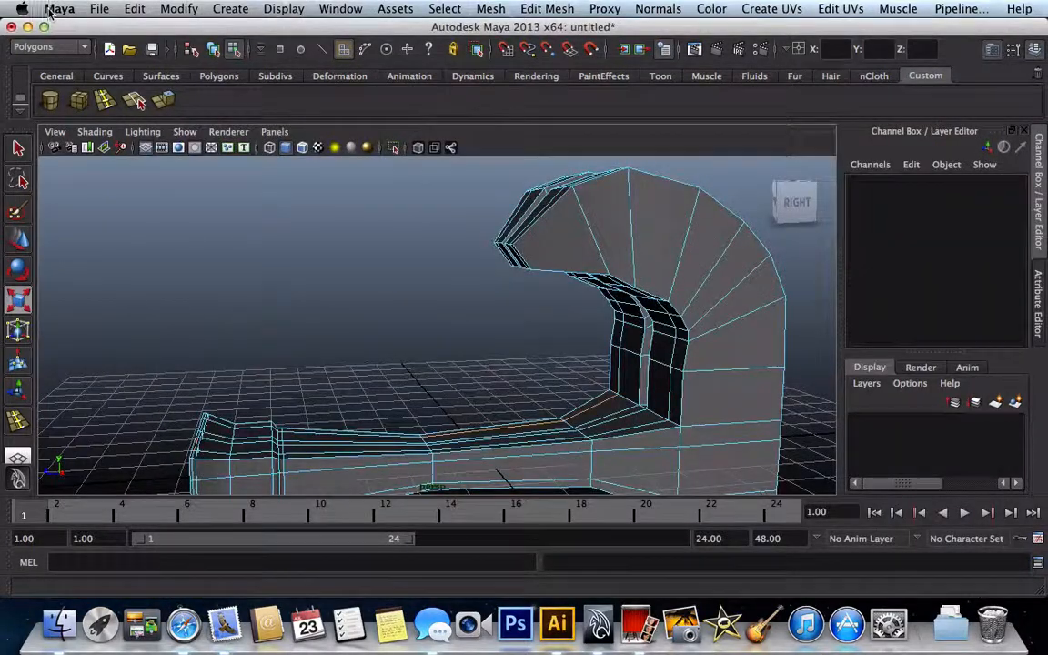
- Set the current project to the Hammer folder
{"action": "left_click", "coordinate": [98, 9]}
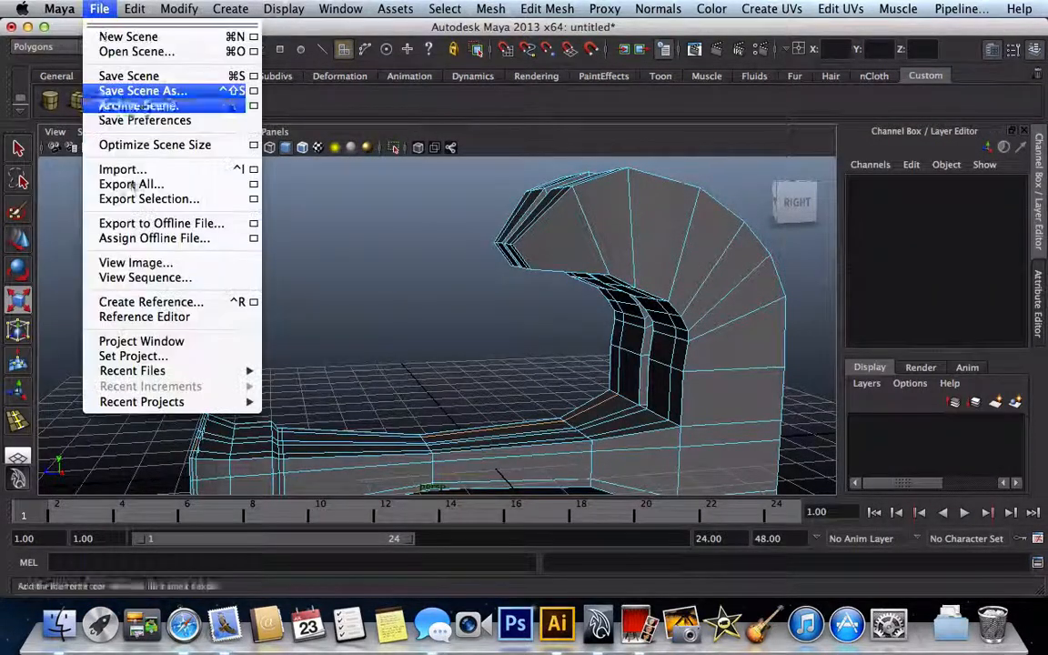
{"action": "left_click", "coordinate": [128, 356]}
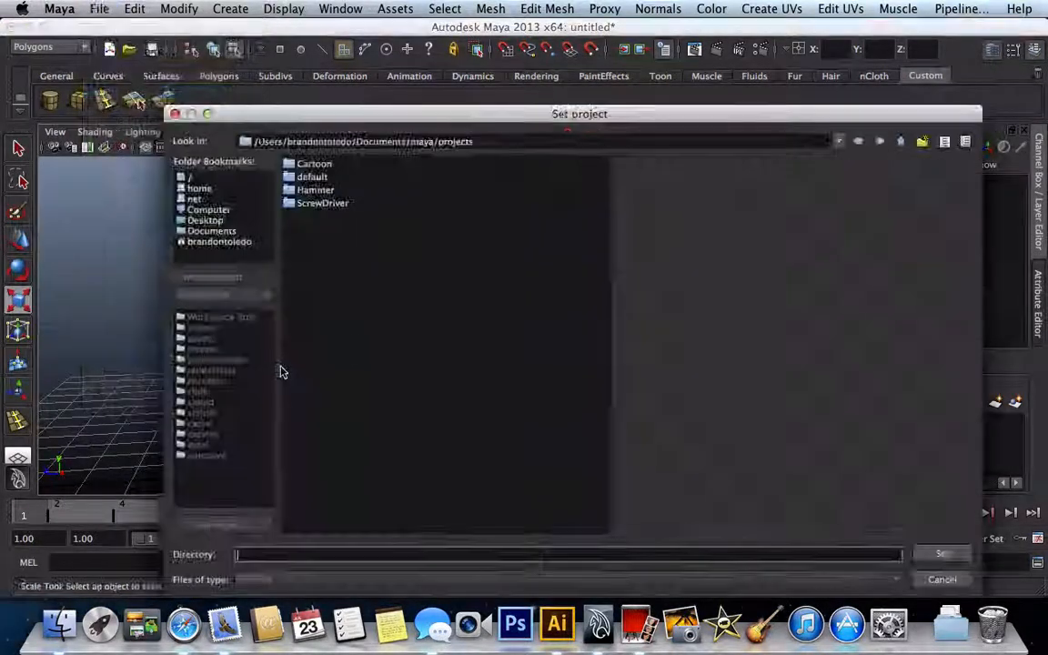
{"action": "left_click", "coordinate": [314, 189]}
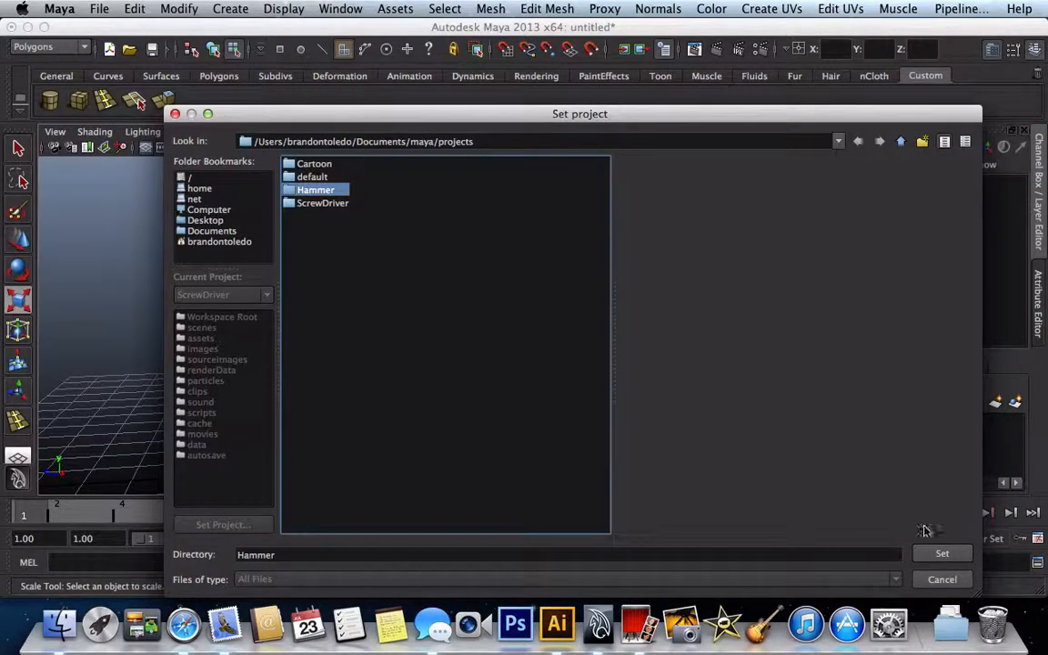
{"action": "left_click", "coordinate": [942, 553]}
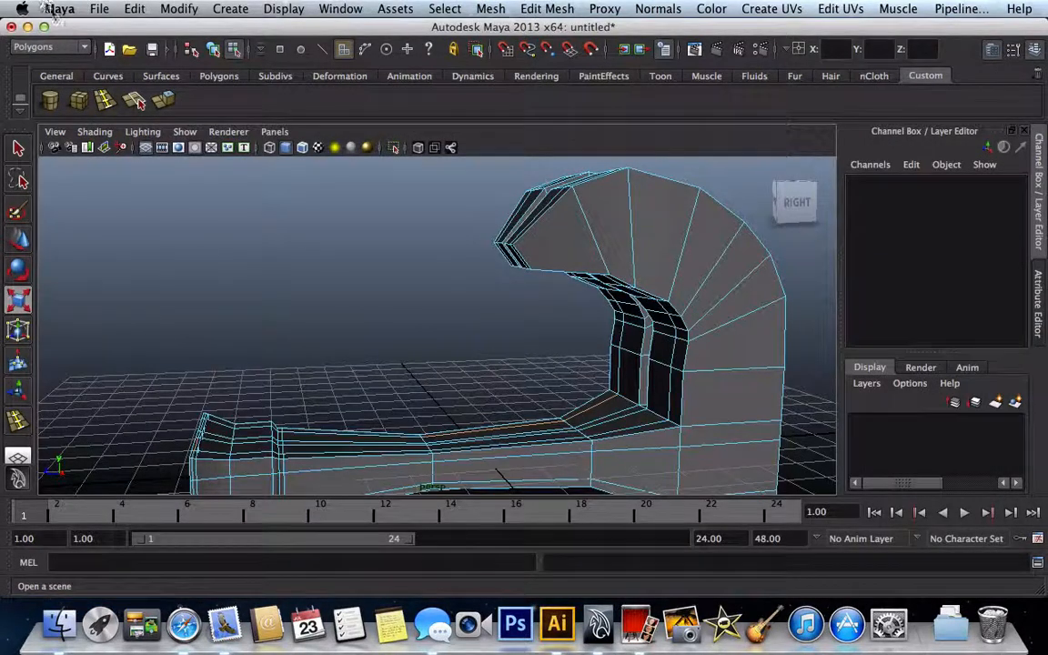
- Save the scene as Hammer_V1 in the Hammer project's scenes folder, using the Maya Binary format
{"action": "left_click", "coordinate": [100, 10]}
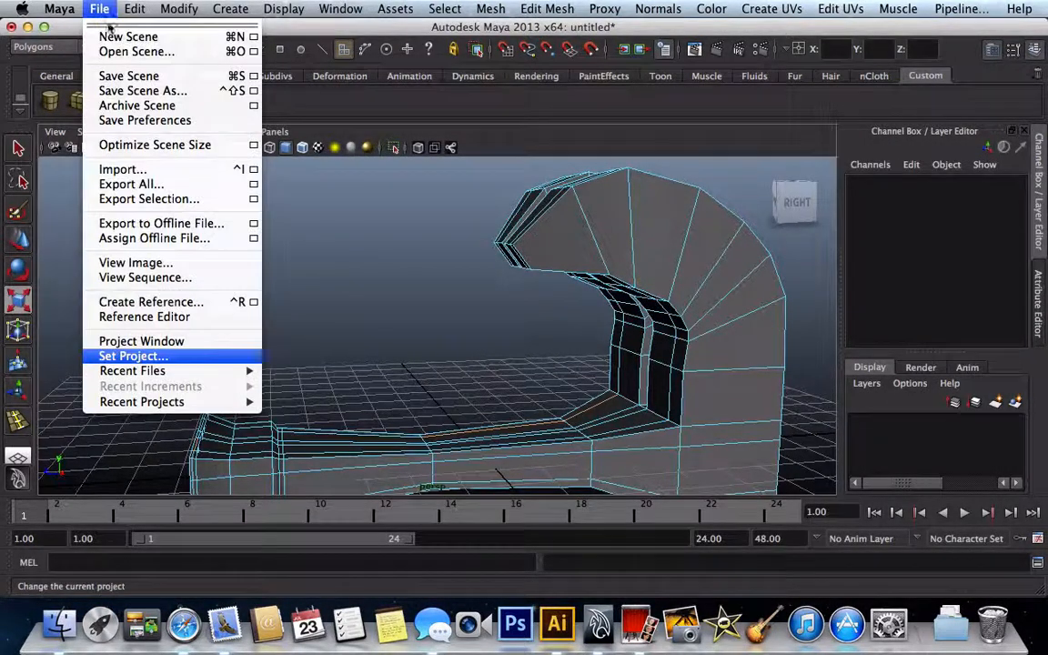
{"action": "left_click", "coordinate": [129, 90]}
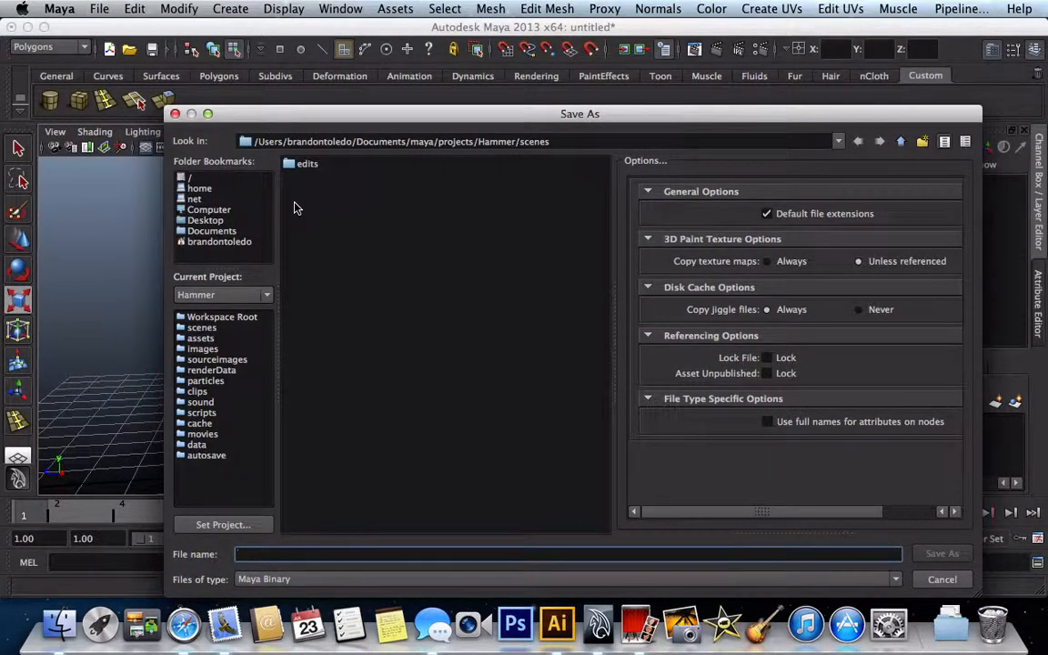
{"action": "type", "text": "Hammer"}
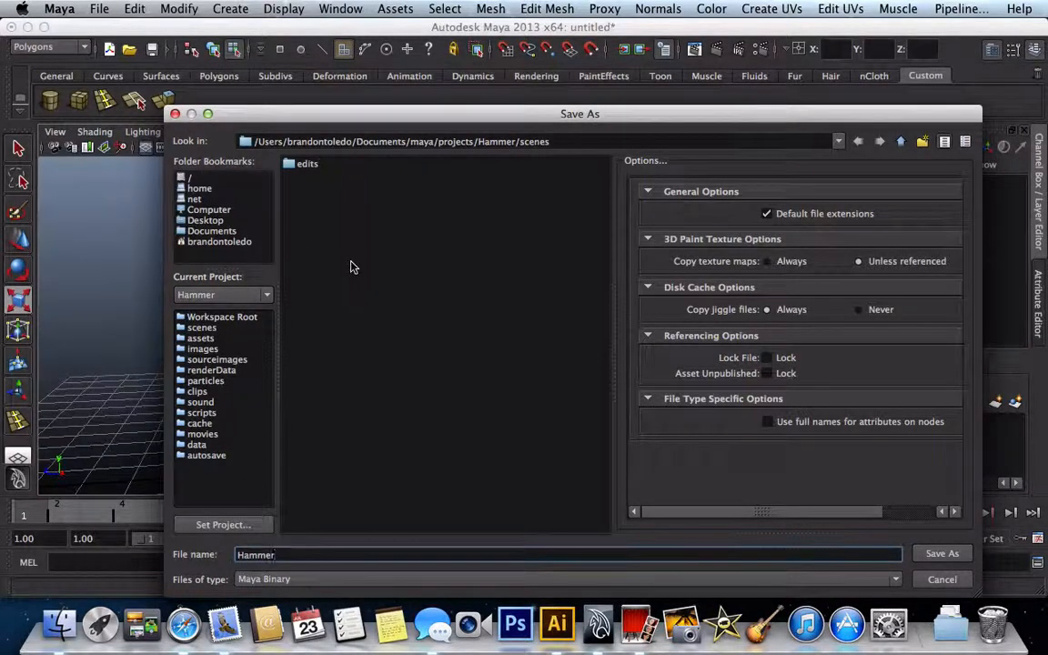
{"action": "type", "text": "_V1"}
{"action": "left_click", "coordinate": [941, 553]}
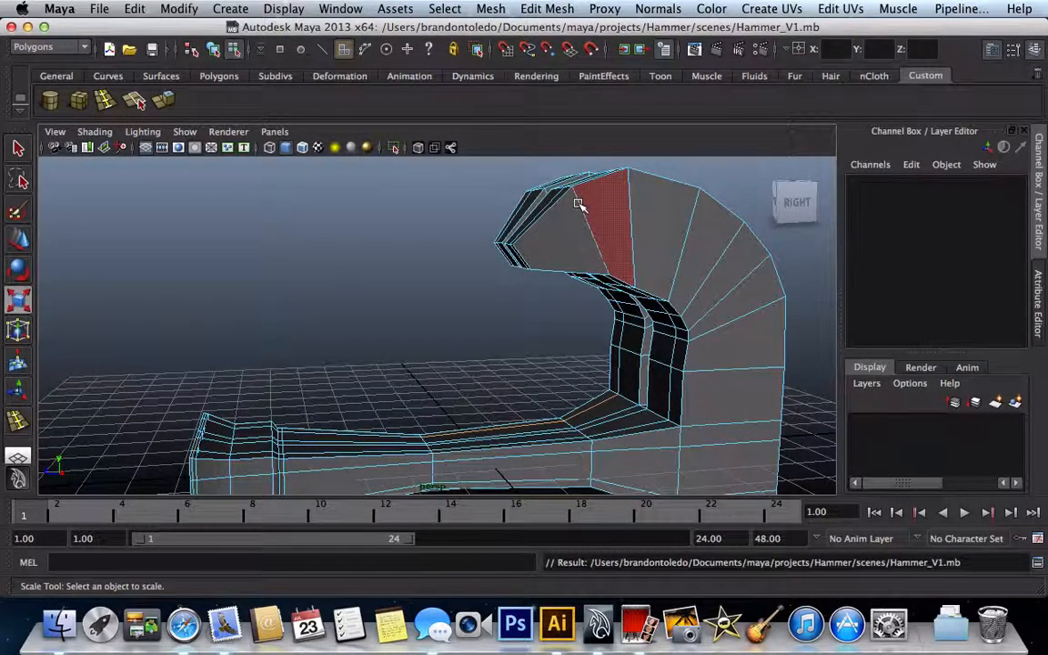
- Preview the hammer claw in smooth display and return to the unsmoothed mesh
{"action": "key", "text": "3"}
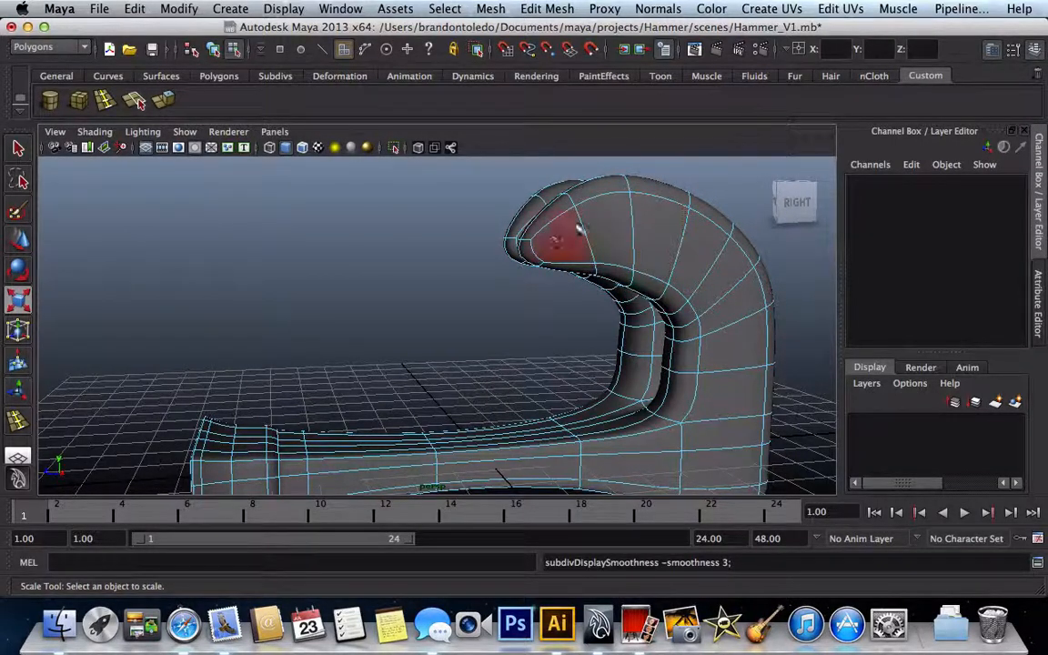
{"action": "key", "text": "1"}
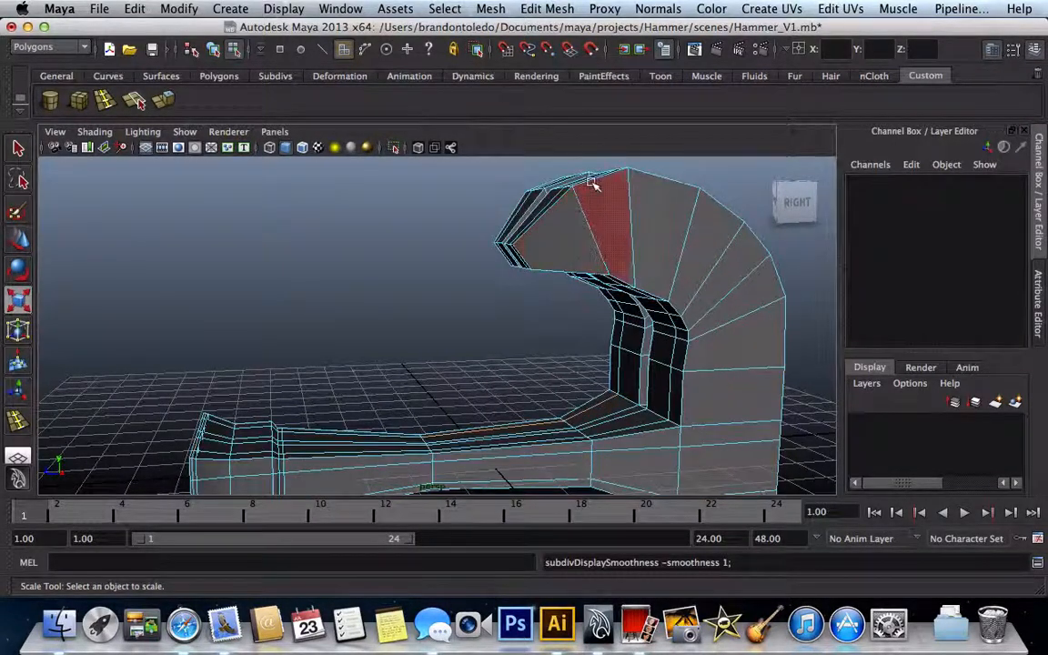
{"action": "scroll", "coordinate": [589, 207], "scroll_direction": "up", "scroll_amount": 3}
{"action": "scroll", "coordinate": [589, 207], "scroll_direction": "down", "scroll_amount": 2}
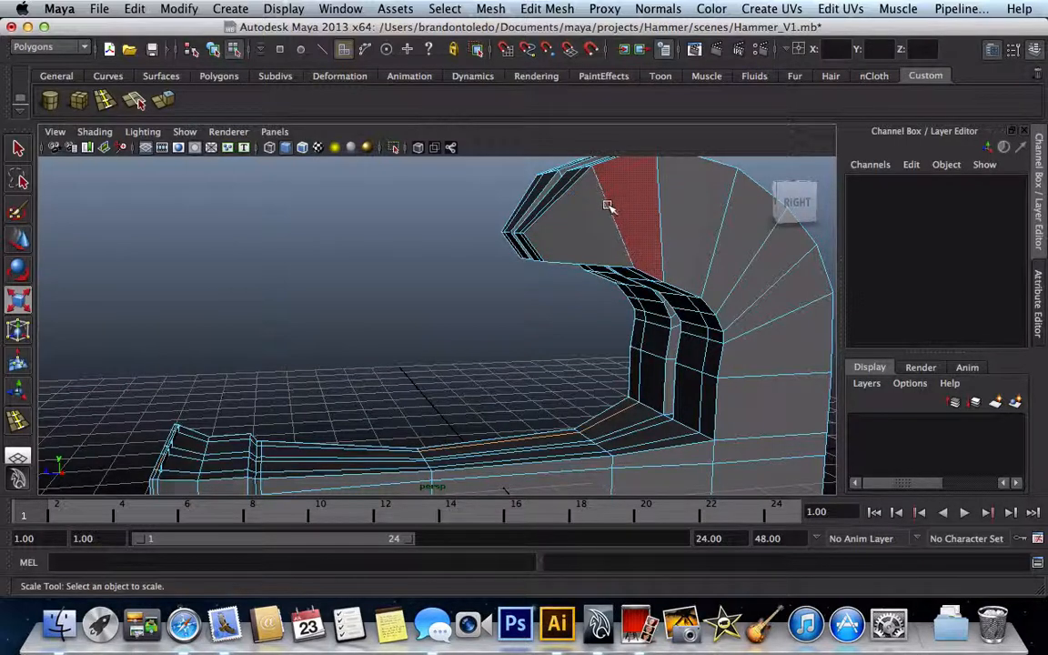
{"action": "right_click_drag", "start_coordinate": [607, 211], "coordinate": [607, 172]}
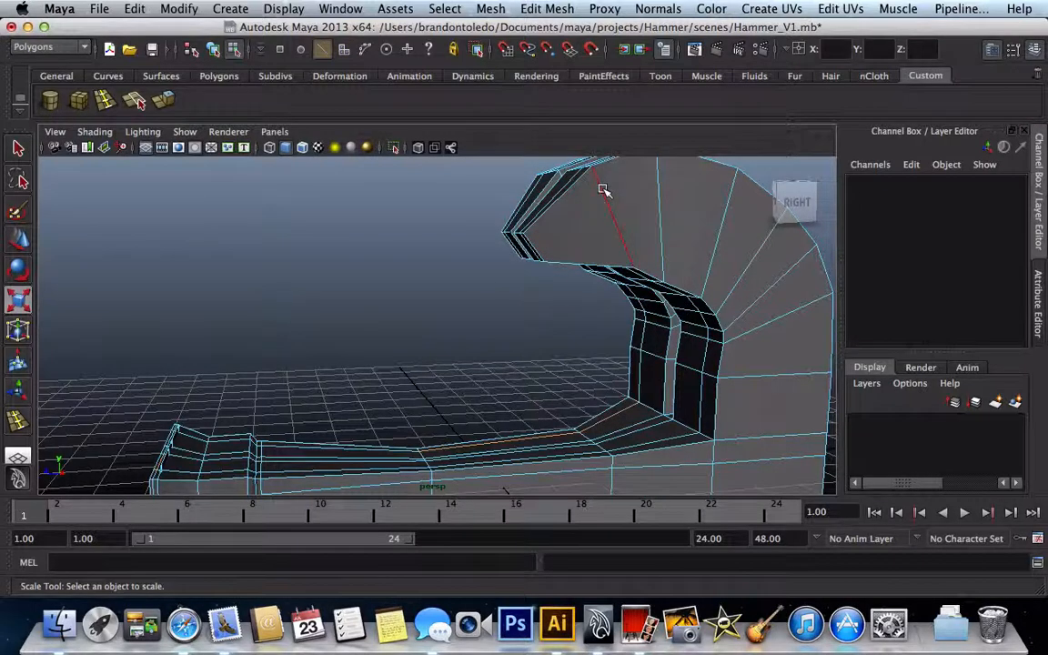
{"action": "left_click", "coordinate": [604, 190]}
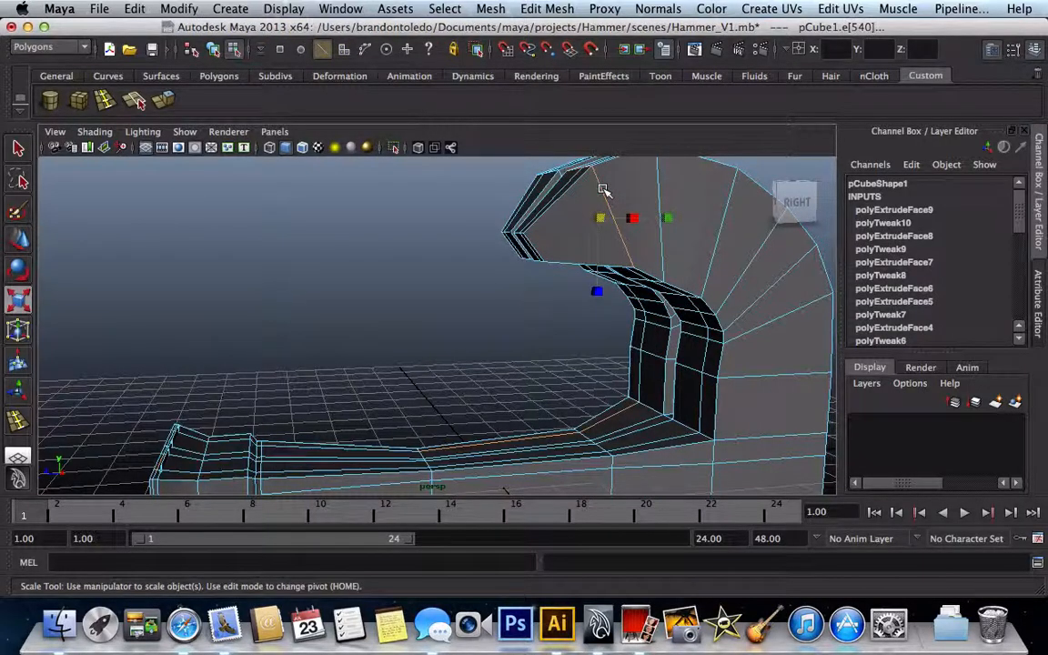
{"action": "mouse_move", "coordinate": [610, 219]}
{"action": "left_mouse_down"}
{"action": "mouse_move", "coordinate": [580, 205]}
{"action": "mouse_move", "coordinate": [604, 224]}
{"action": "left_mouse_up"}
- Select the ring of vertices just behind the claw tips and scale it down in height to refine the taper
{"action": "right_click", "coordinate": [583, 212]}
{"action": "left_click", "coordinate": [515, 208]}
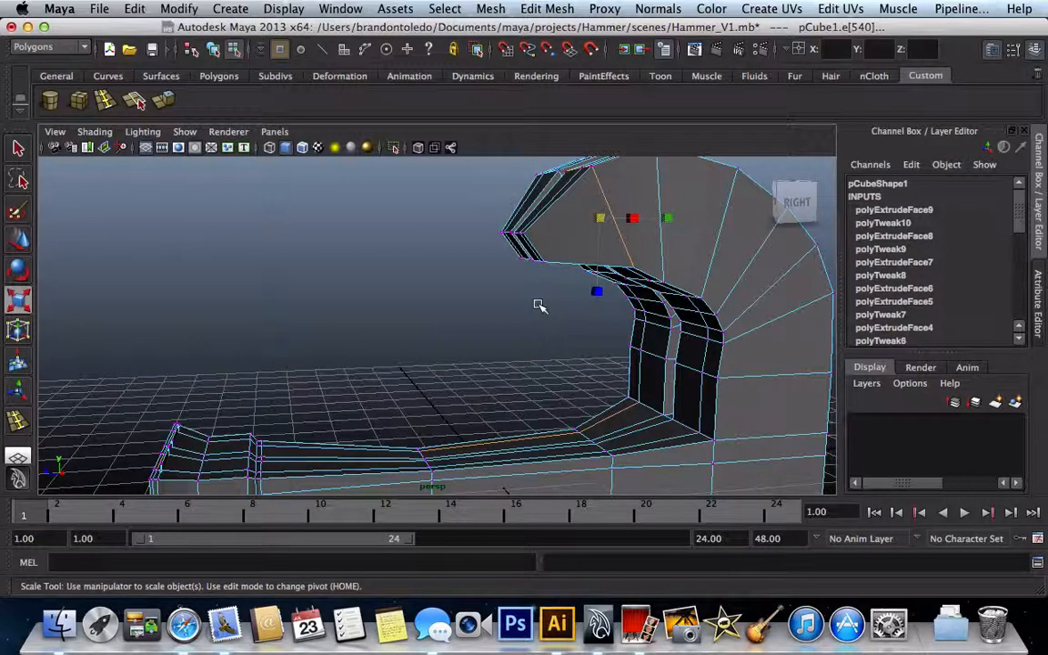
{"action": "left_click_drag", "start_coordinate": [538, 306], "coordinate": [494, 323], "text": "alt"}
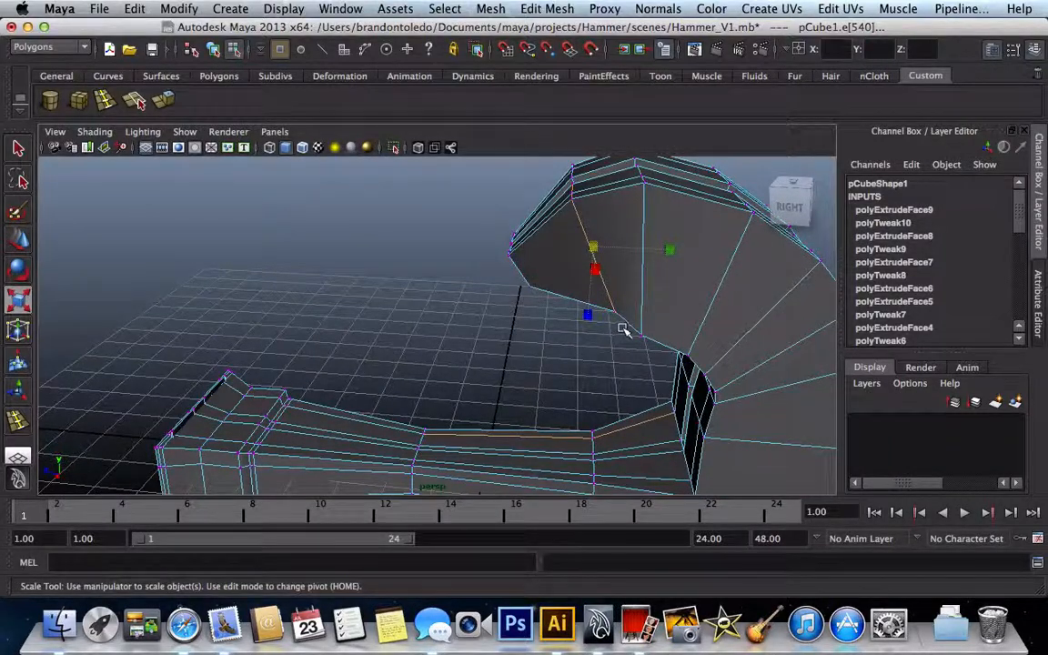
{"action": "left_click_drag", "start_coordinate": [622, 329], "coordinate": [562, 162]}
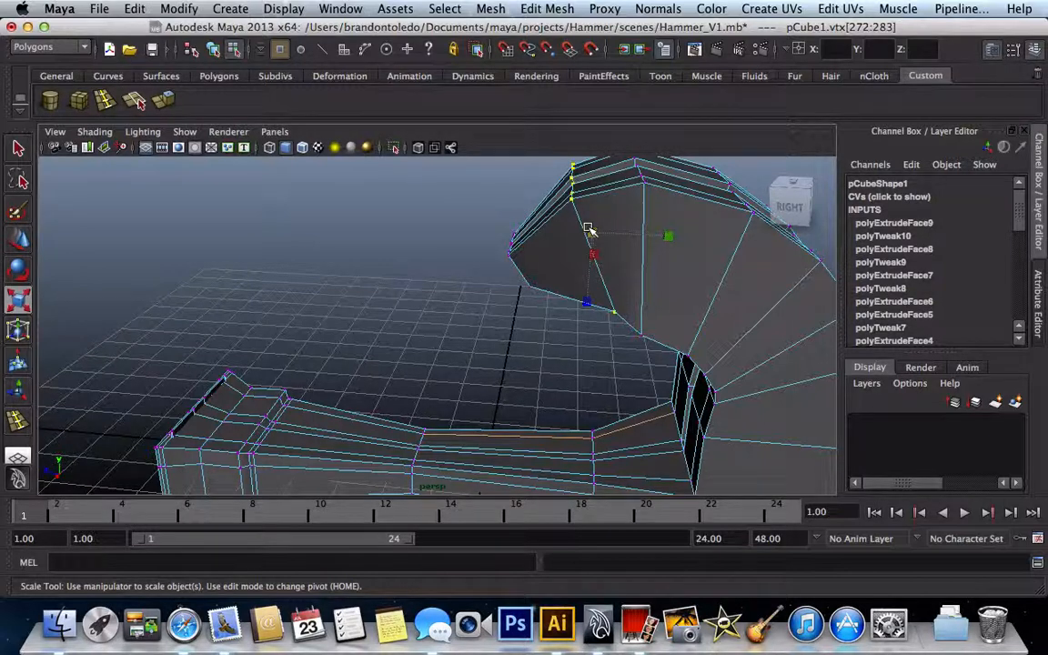
{"action": "left_click_drag", "start_coordinate": [592, 235], "coordinate": [558, 161]}
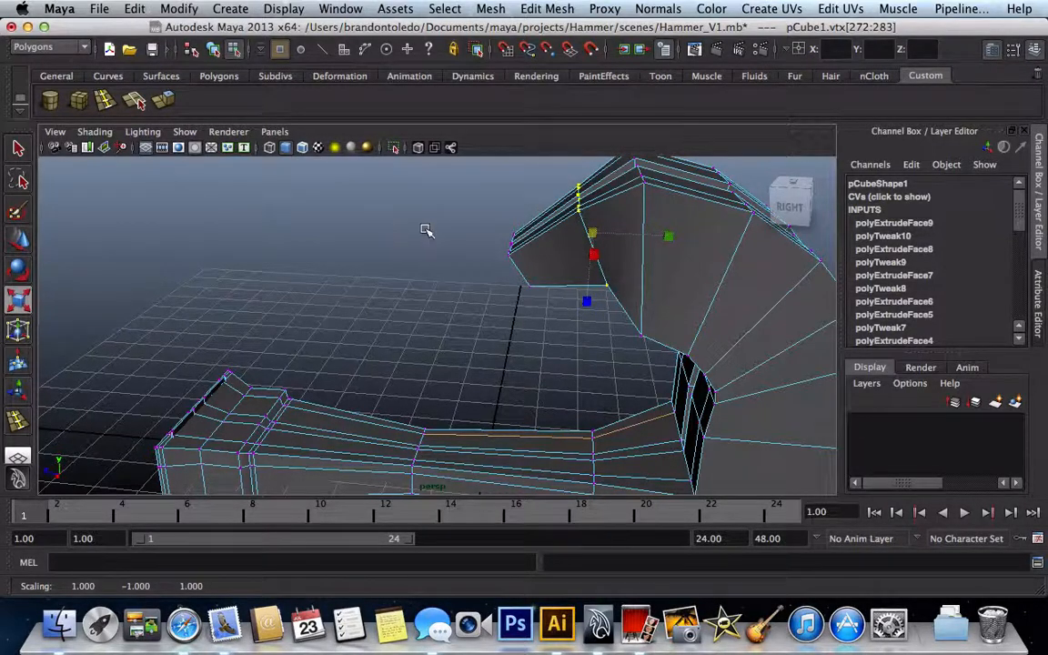
- Select the second ring of vertices behind the claw tips and scale it down uniformly to slim the claw
{"action": "left_click_drag", "start_coordinate": [564, 226], "coordinate": [436, 210], "text": "alt"}
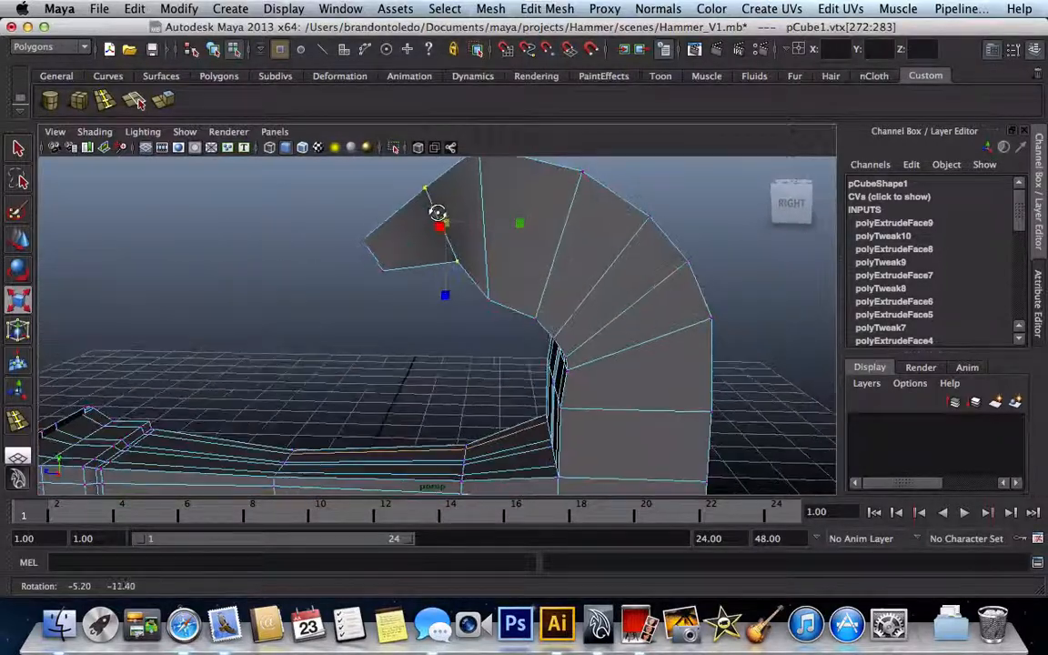
{"action": "scroll", "coordinate": [456, 224], "scroll_direction": "down", "scroll_amount": 5}
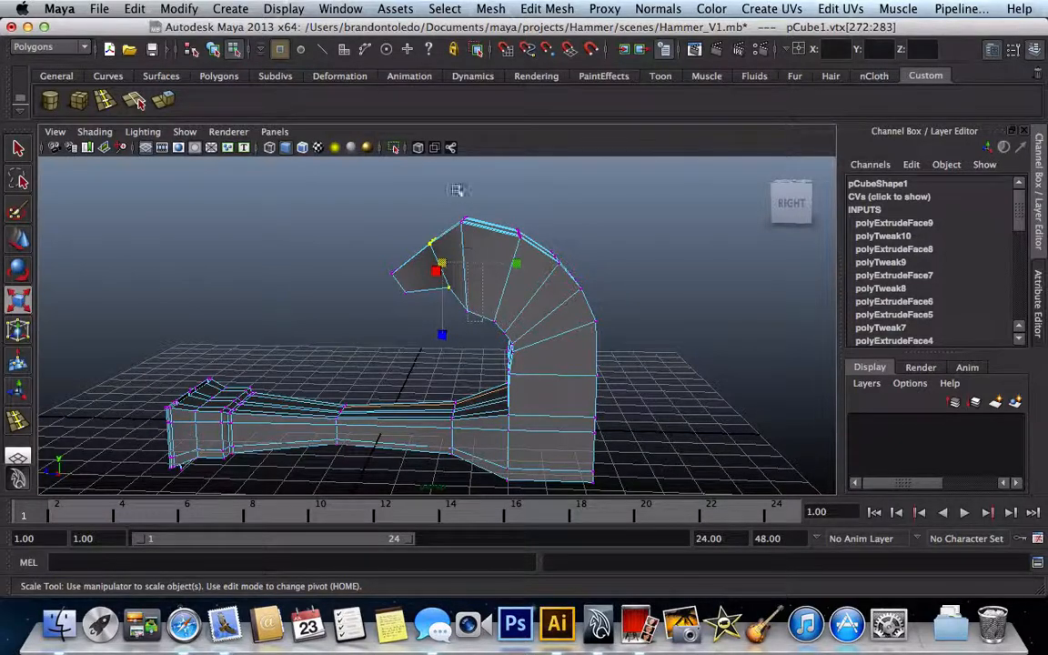
{"action": "left_click_drag", "start_coordinate": [457, 177], "coordinate": [456, 178]}
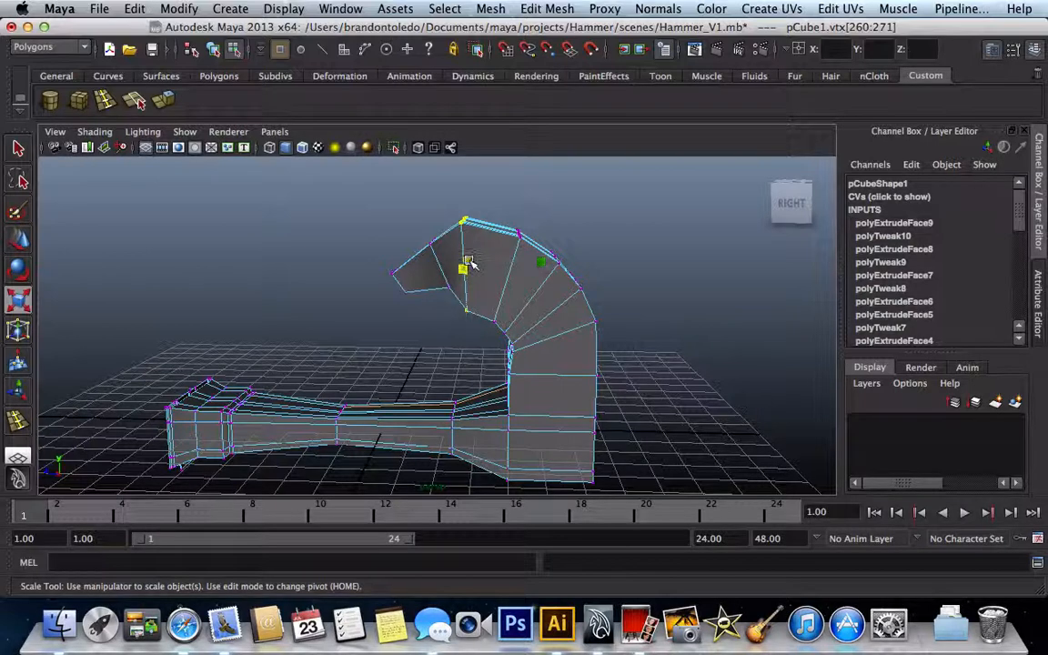
{"action": "left_click_drag", "start_coordinate": [468, 261], "coordinate": [462, 256]}
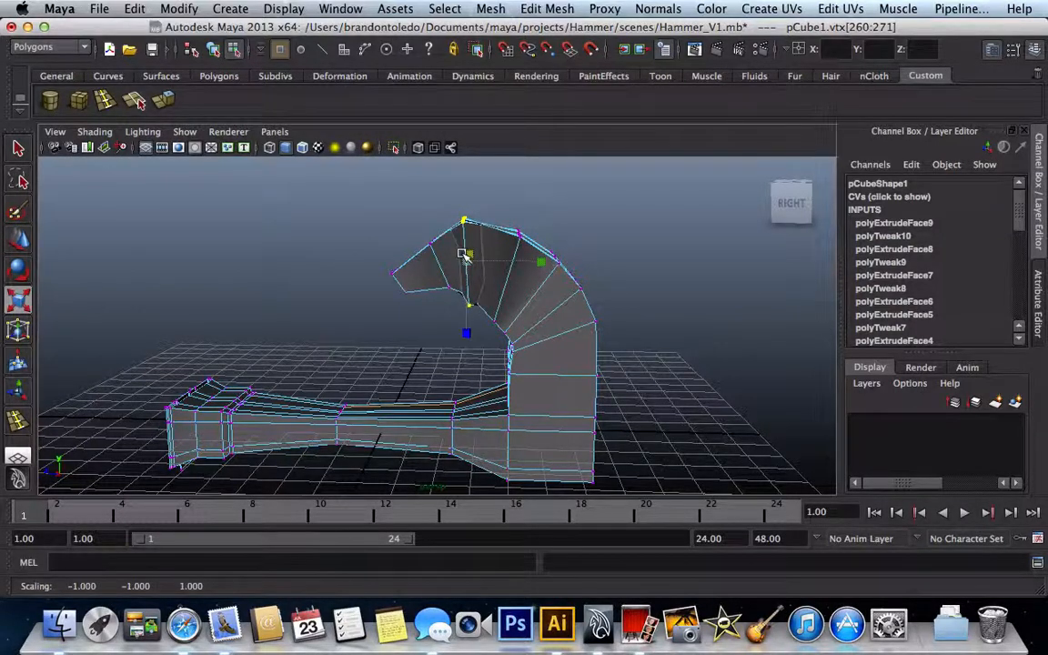
{"action": "key", "text": "ctrl+z"}
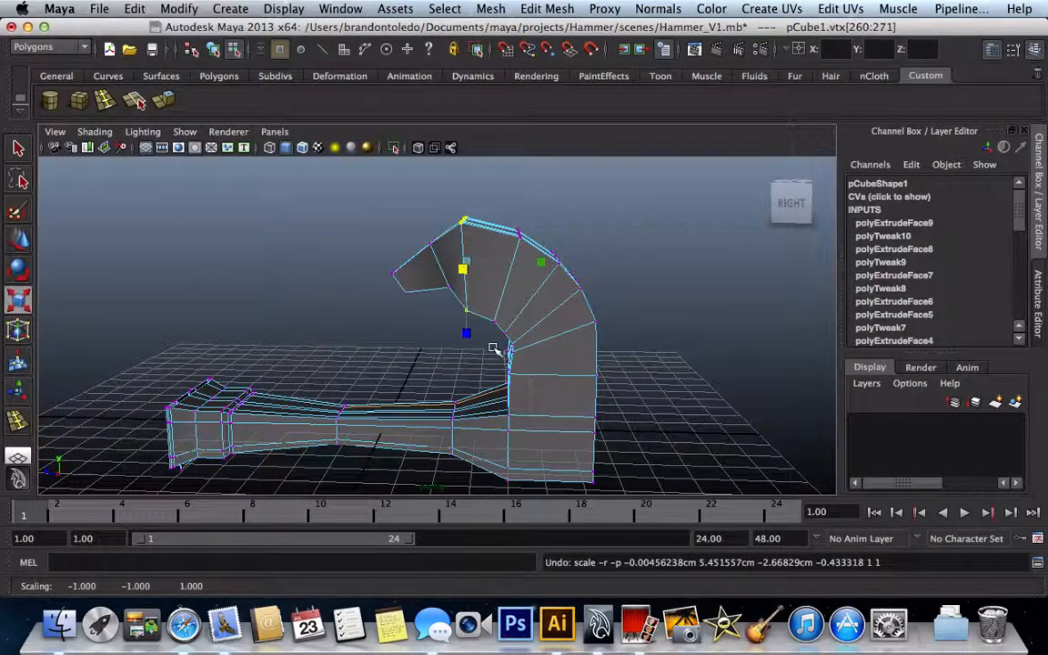
{"action": "left_click_drag", "start_coordinate": [485, 346], "coordinate": [596, 380], "text": "alt"}
{"action": "key", "text": "ctrl+z"}
{"action": "scroll", "coordinate": [590, 274], "scroll_direction": "up", "scroll_amount": 5}
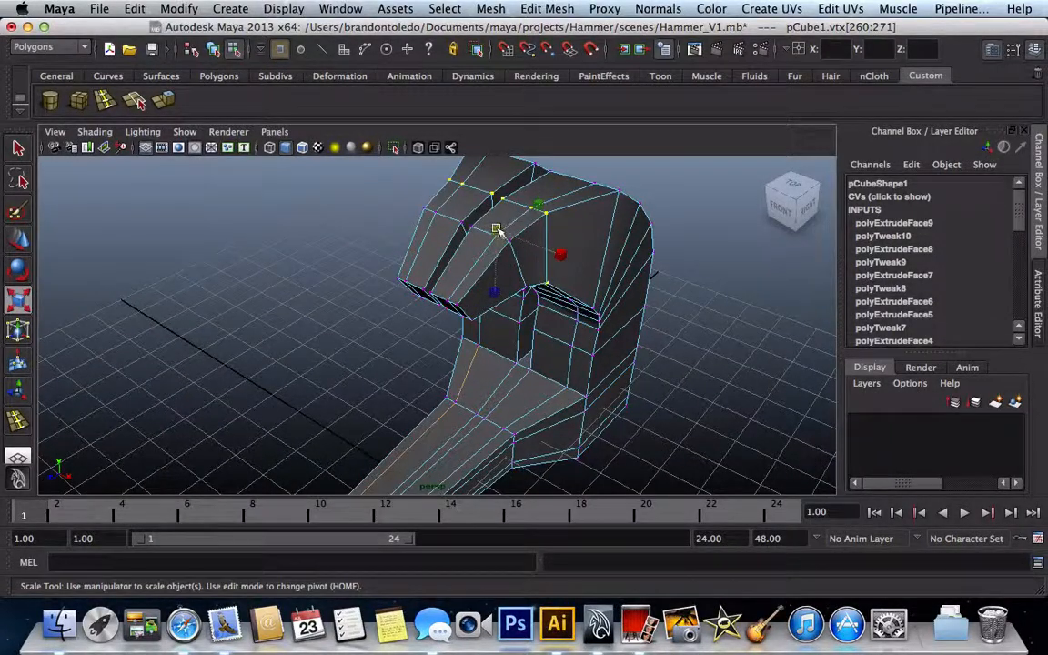
{"action": "left_click_drag", "start_coordinate": [497, 229], "coordinate": [493, 230]}
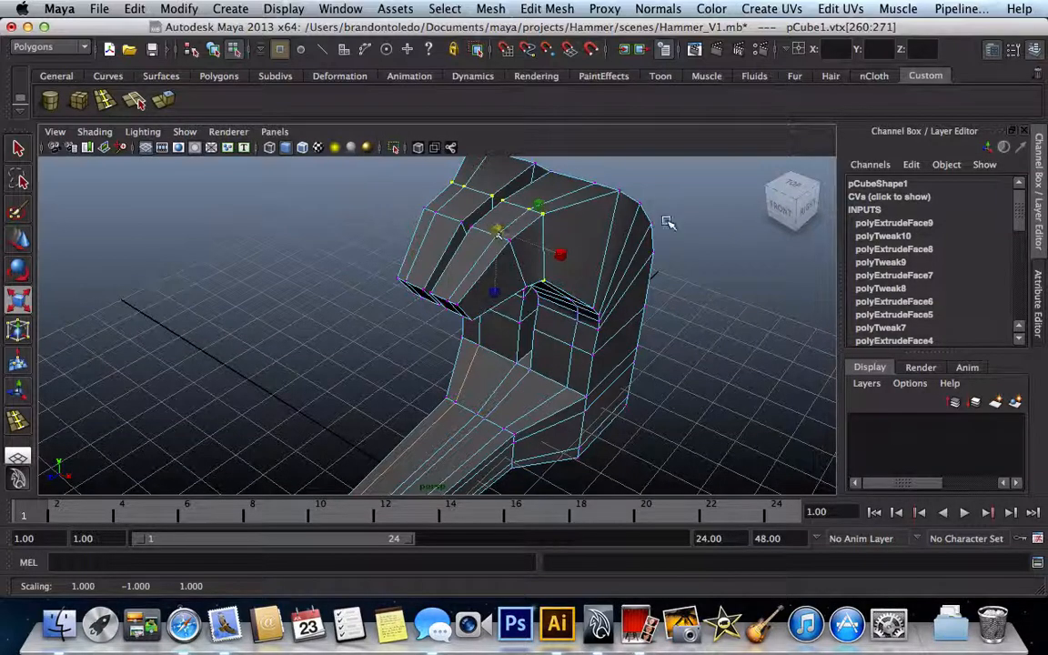
- Select all vertices of the third ring behind the claw tips and scale them down uniformly to continue the taper
{"action": "left_click_drag", "start_coordinate": [595, 233], "coordinate": [477, 198], "text": "alt"}
{"action": "key", "text": "4"}
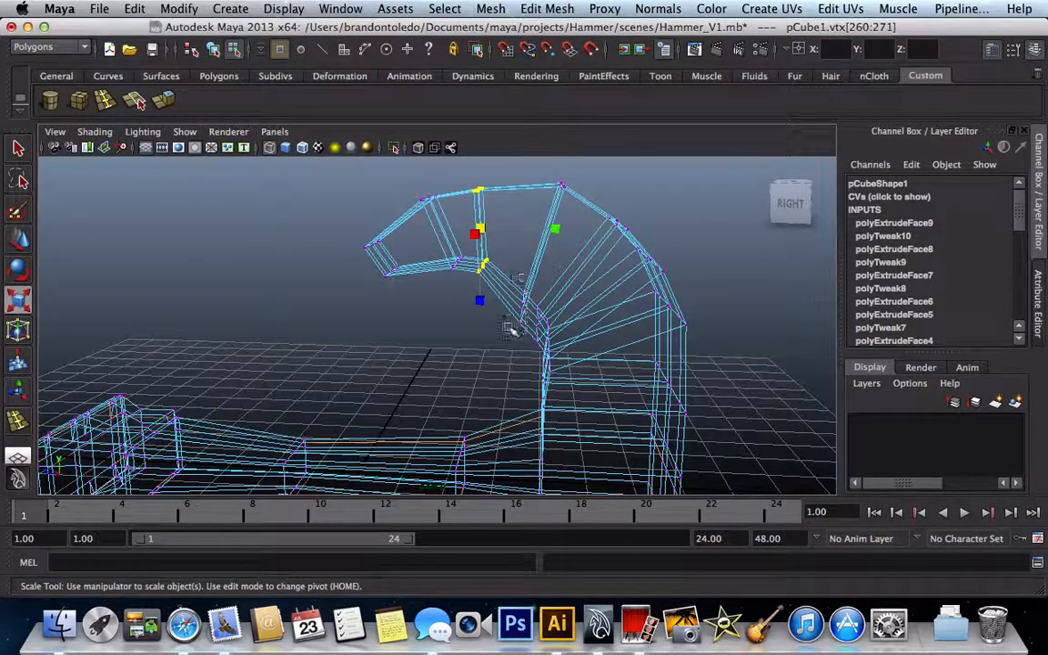
{"action": "left_click_drag", "start_coordinate": [516, 272], "coordinate": [517, 267]}
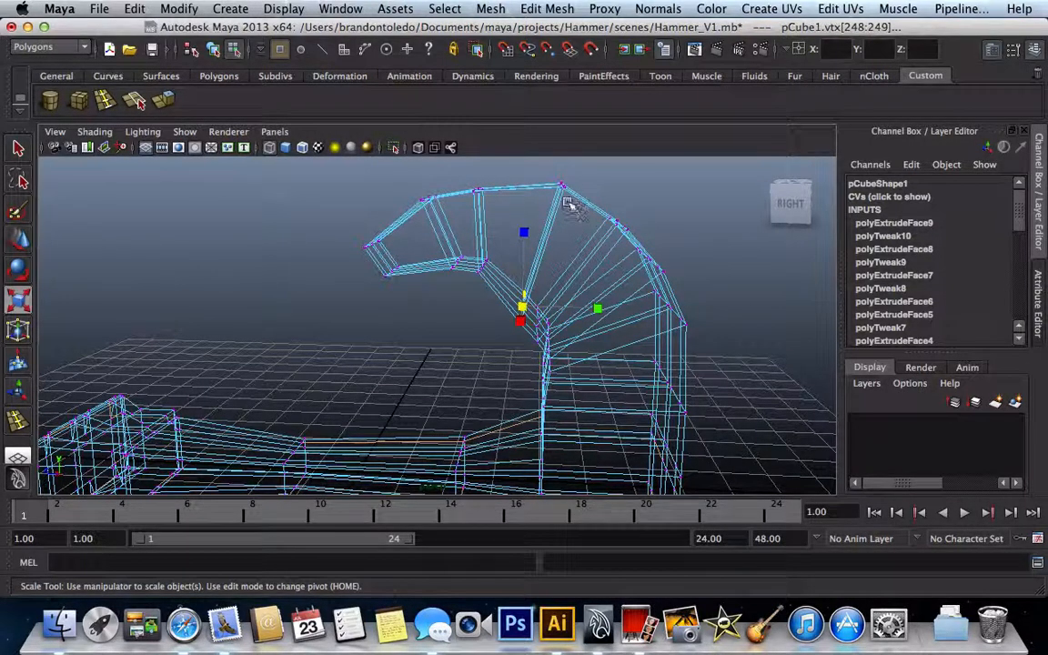
{"action": "left_click_drag", "start_coordinate": [546, 161], "coordinate": [545, 160], "text": "shift"}
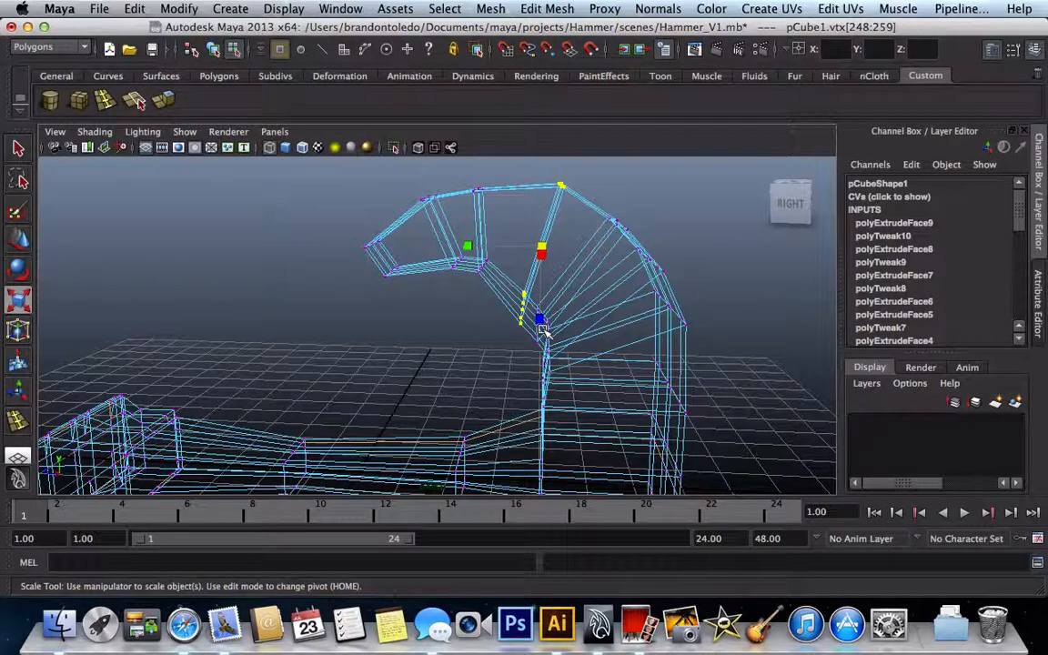
{"action": "key", "text": "5"}
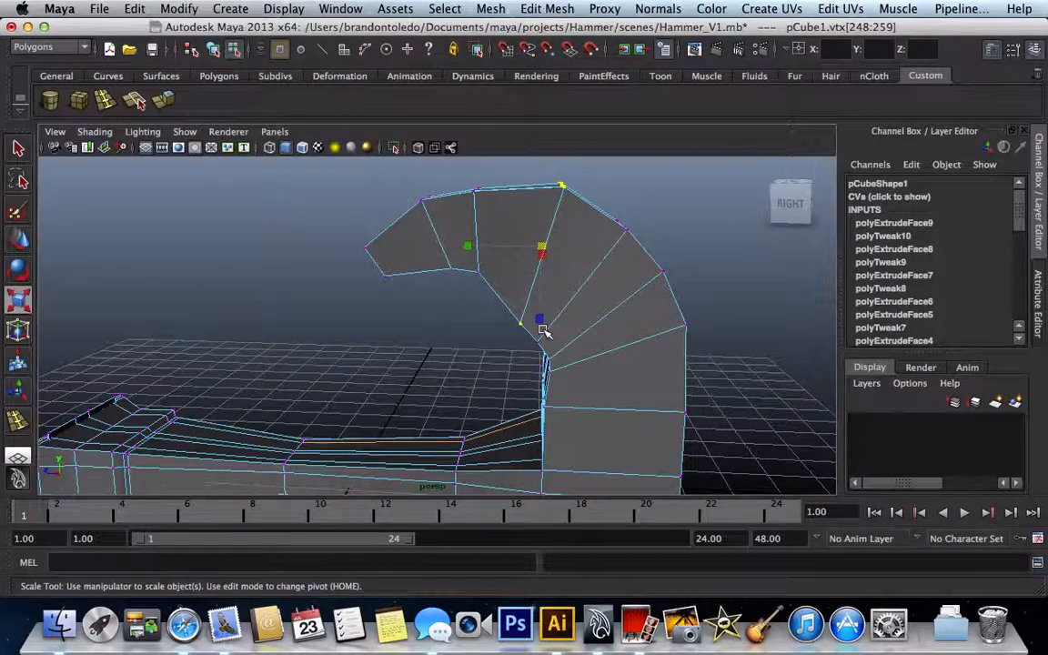
{"action": "left_click_drag", "start_coordinate": [544, 328], "coordinate": [602, 364], "text": "alt"}
{"action": "key", "text": "r"}
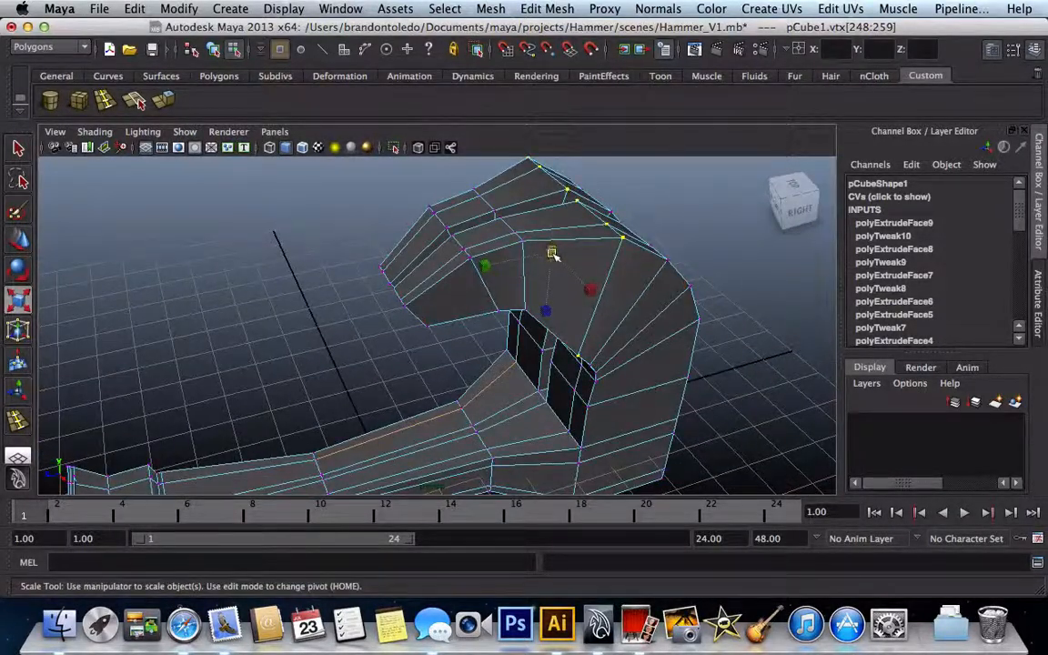
{"action": "left_click_drag", "start_coordinate": [553, 255], "coordinate": [520, 224]}
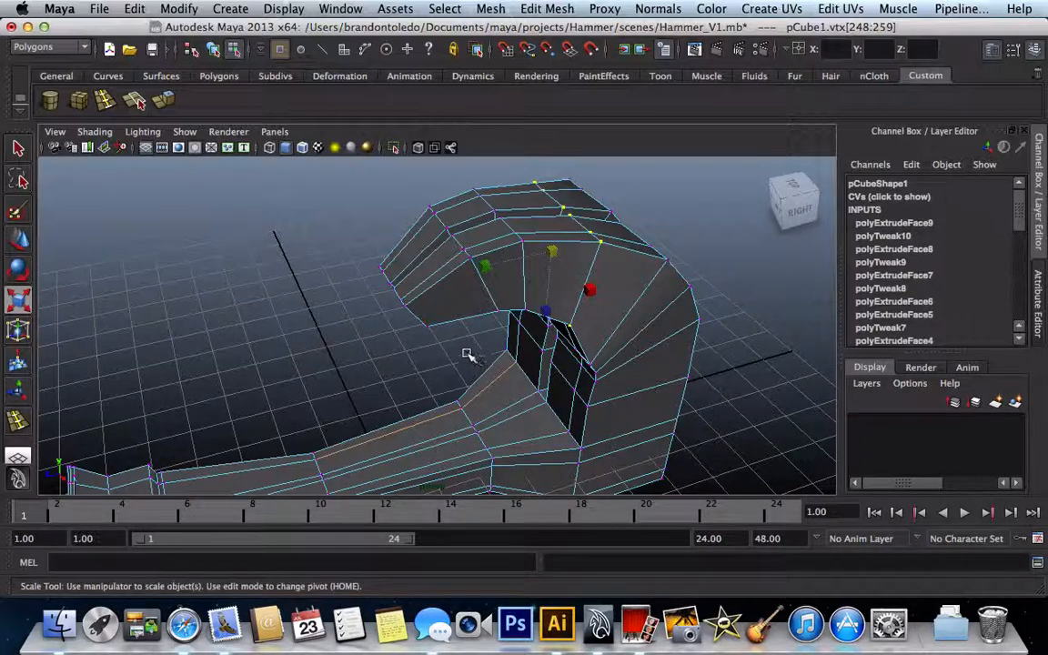
- Select the fourth vertex ring behind the tips, including its inner-curve vertices, and scale it down uniformly to blend into the taper
{"action": "middle_click_drag", "start_coordinate": [468, 356], "coordinate": [168, 368], "text": "alt"}
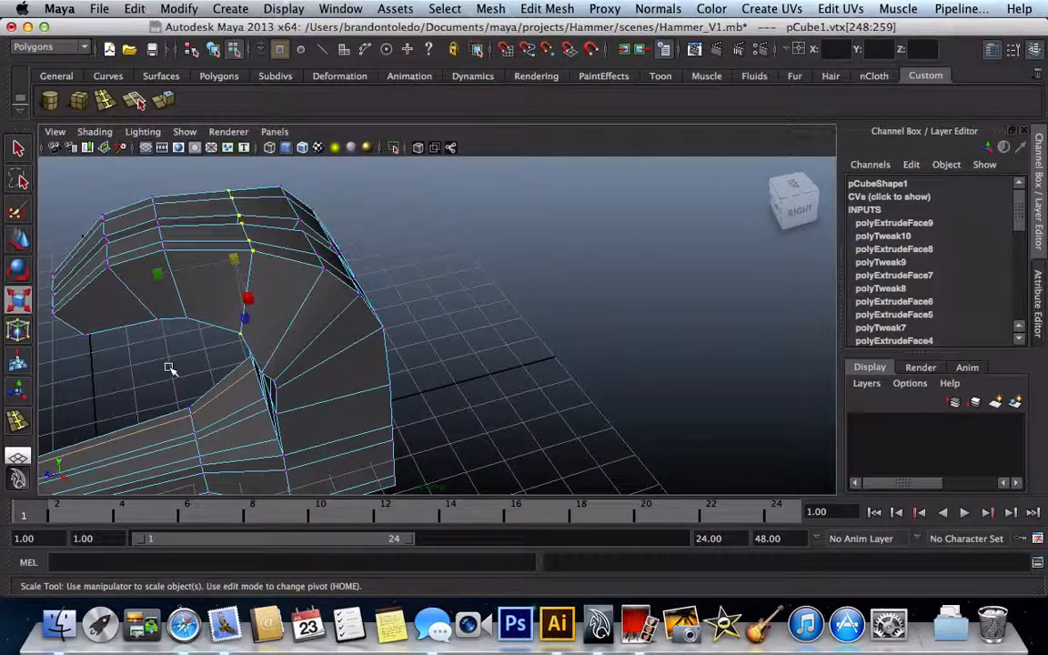
{"action": "left_click_drag", "start_coordinate": [168, 368], "coordinate": [140, 334], "text": "alt"}
{"action": "key", "text": "4"}
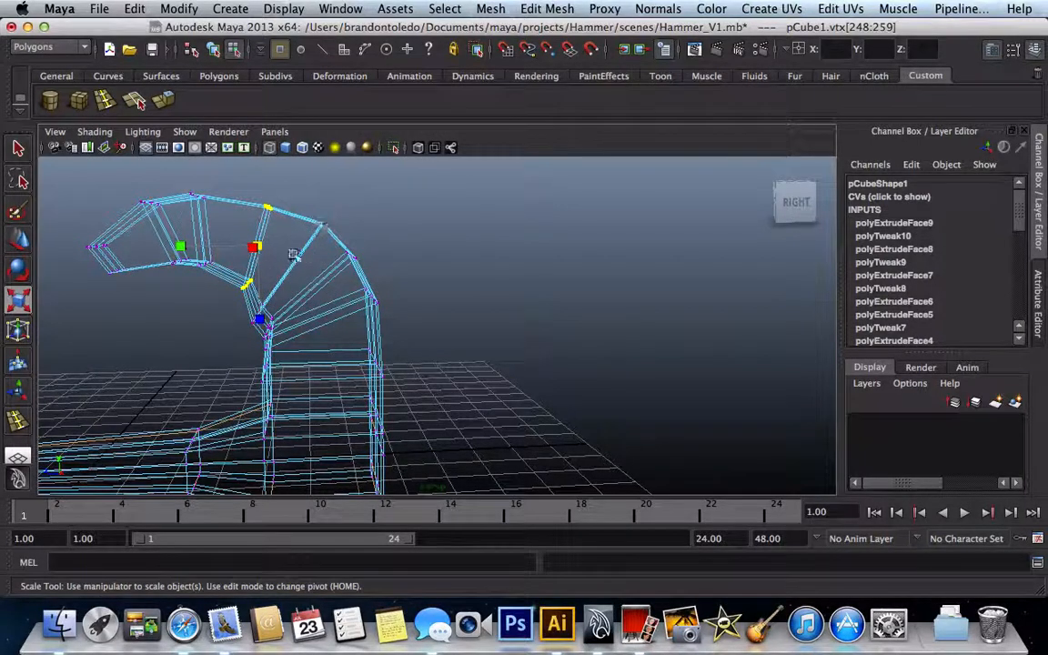
{"action": "left_click_drag", "start_coordinate": [315, 231], "coordinate": [332, 217]}
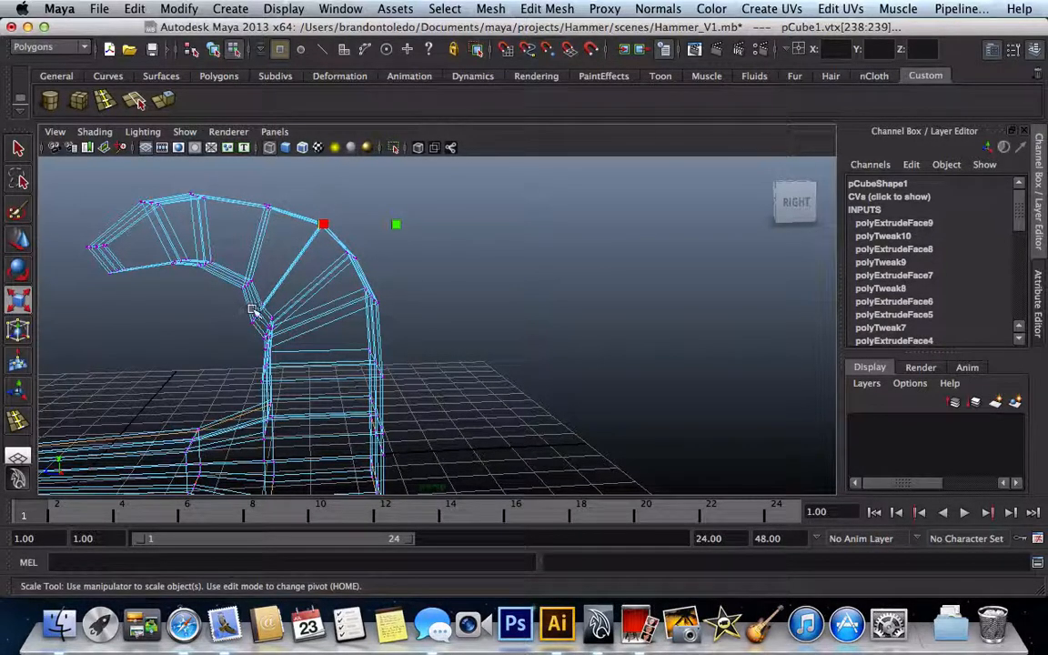
{"action": "mouse_move", "coordinate": [252, 309]}
{"action": "left_mouse_down"}
{"action": "mouse_move", "coordinate": [278, 296]}
{"action": "mouse_move", "coordinate": [260, 312]}
{"action": "left_mouse_up"}
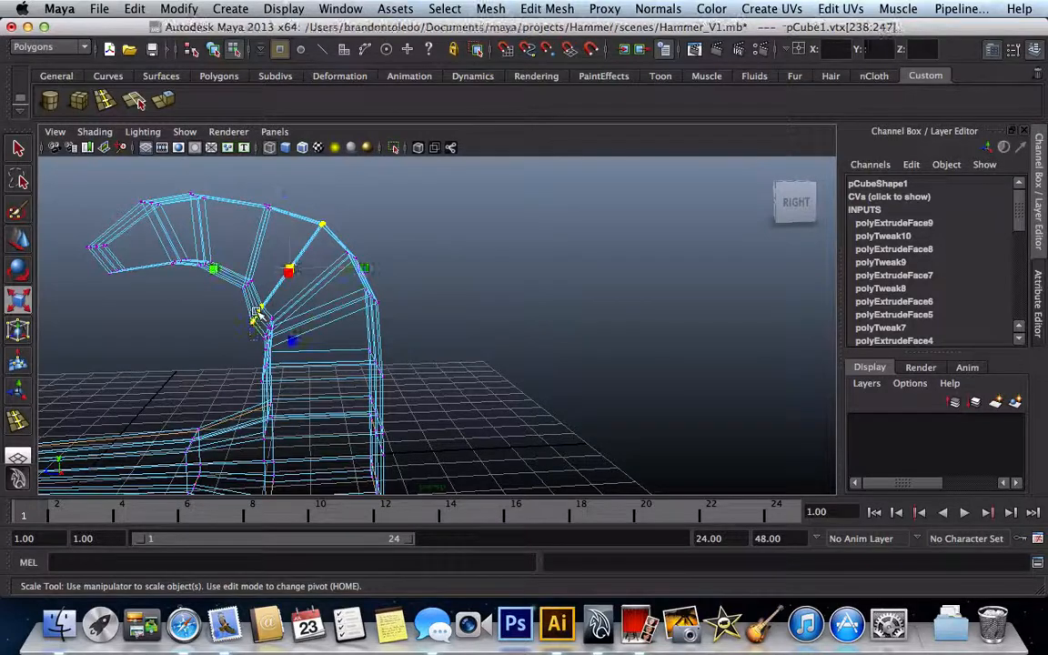
{"action": "scroll", "coordinate": [256, 324], "scroll_direction": "up", "scroll_amount": 4}
{"action": "scroll", "coordinate": [256, 325], "scroll_direction": "up", "scroll_amount": 3}
{"action": "scroll", "coordinate": [257, 325], "scroll_direction": "down", "scroll_amount": 5}
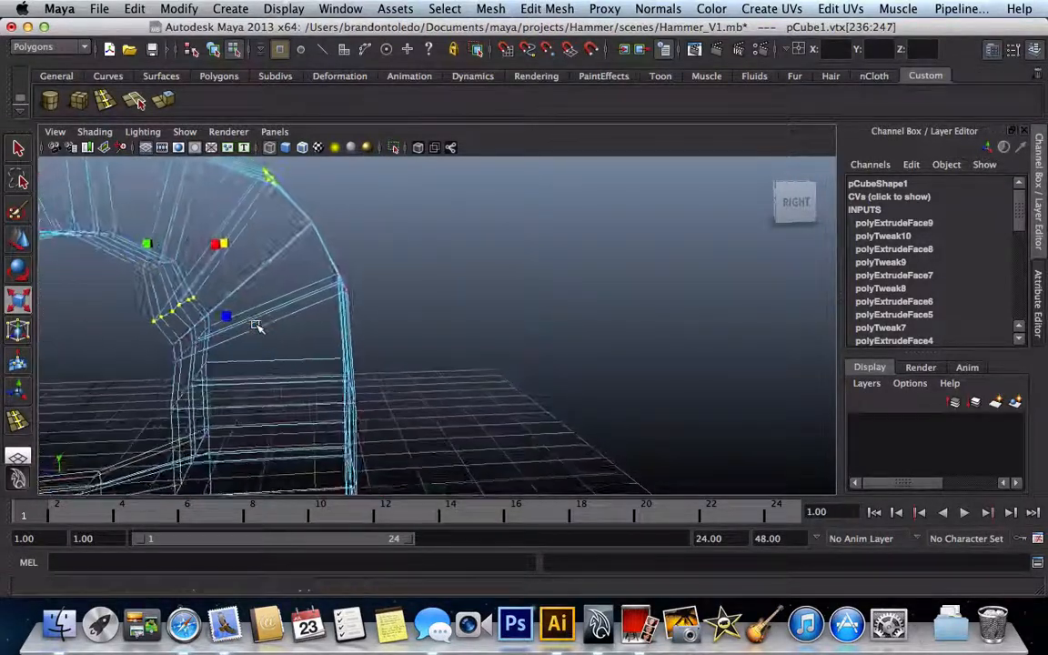
{"action": "scroll", "coordinate": [257, 325], "scroll_direction": "down", "scroll_amount": 4}
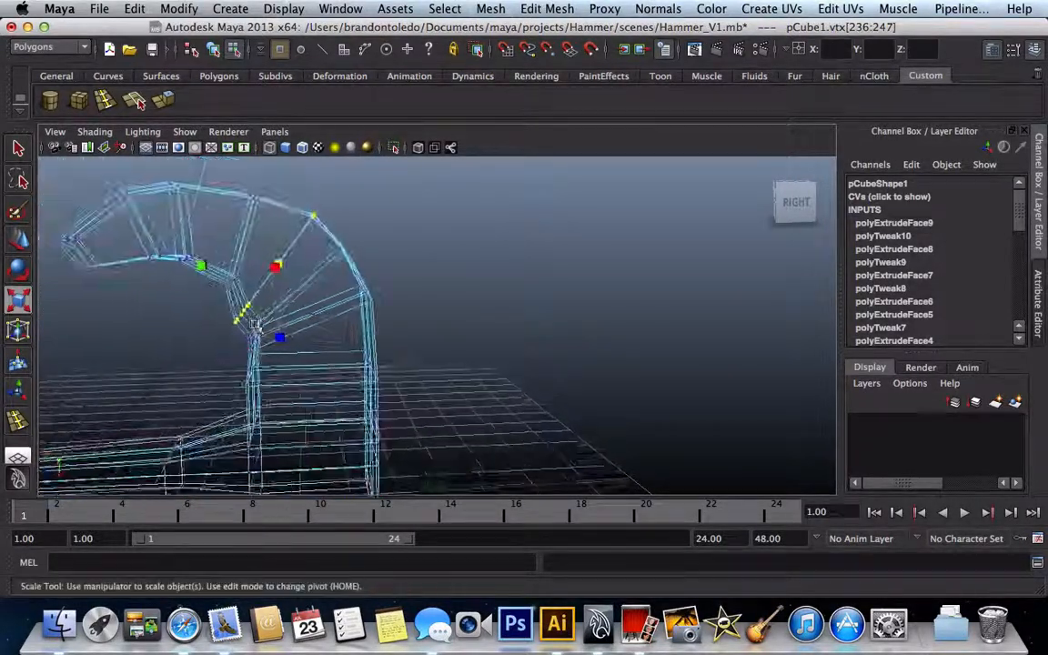
{"action": "scroll", "coordinate": [256, 325], "scroll_direction": "down", "scroll_amount": 3}
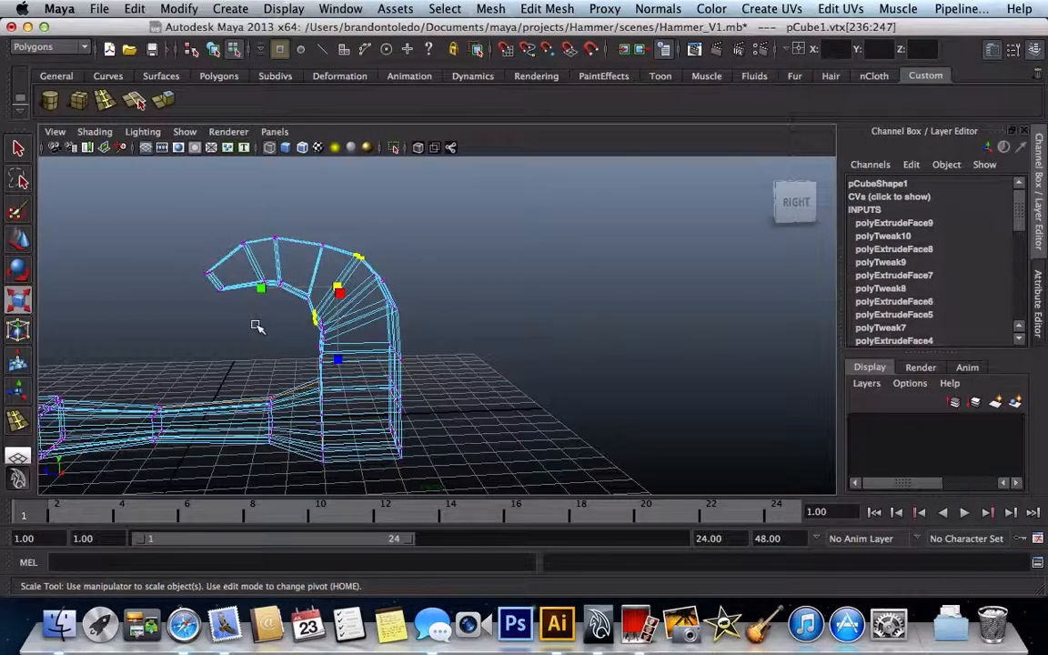
{"action": "key", "text": "alt"}
{"action": "left_click_drag", "start_coordinate": [299, 345], "coordinate": [314, 339], "text": "alt"}
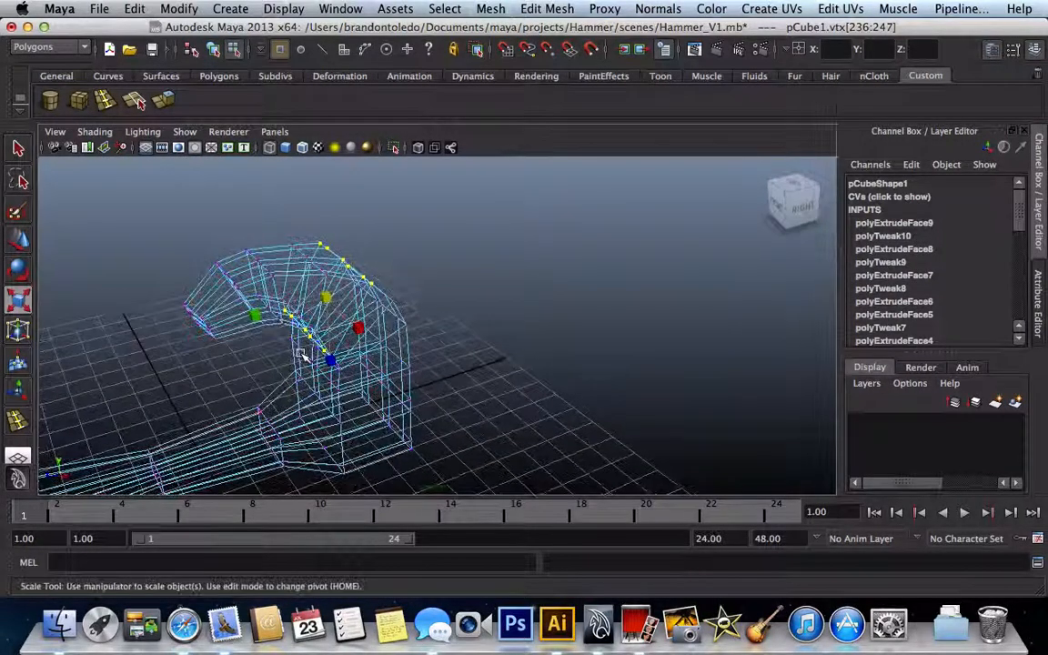
{"action": "key", "text": "5"}
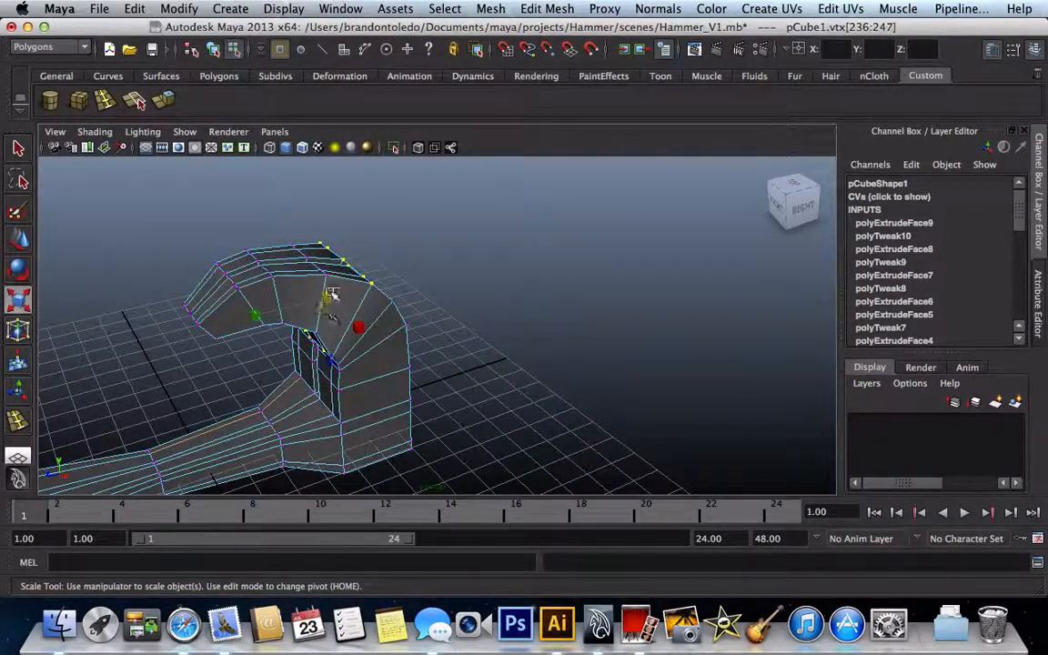
{"action": "mouse_move", "coordinate": [325, 299]}
{"action": "left_mouse_down"}
{"action": "mouse_move", "coordinate": [364, 291]}
{"action": "mouse_move", "coordinate": [309, 288]}
{"action": "left_mouse_up"}
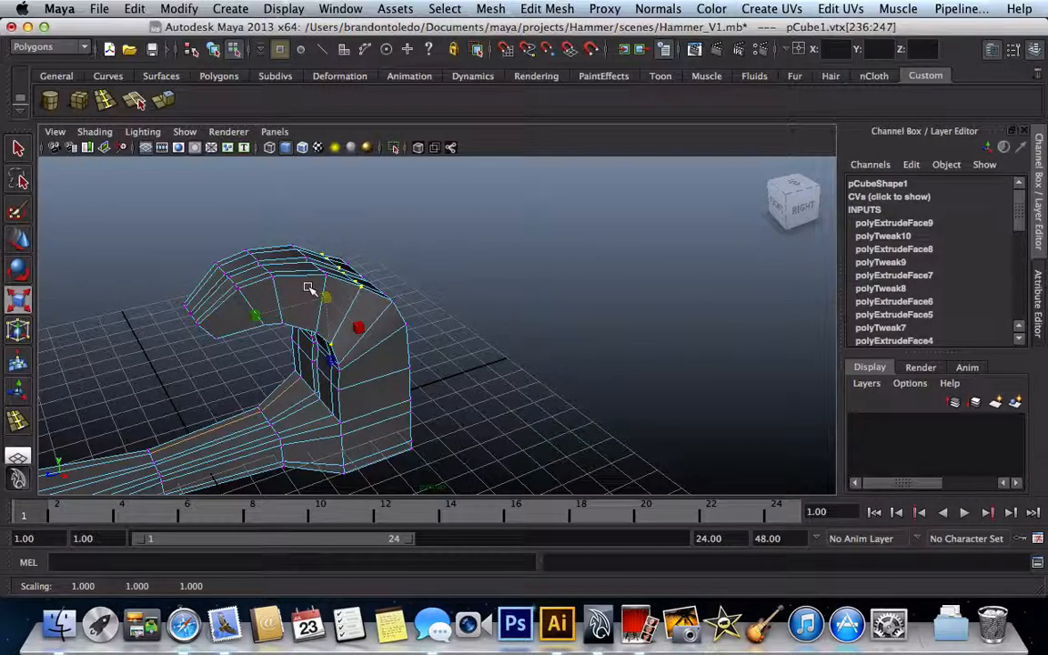
- Select the outer and inner vertices of the fifth ring behind the tips and scale them down uniformly, less than the previous ring
{"action": "scroll", "coordinate": [309, 287], "scroll_direction": "up", "scroll_amount": 3}
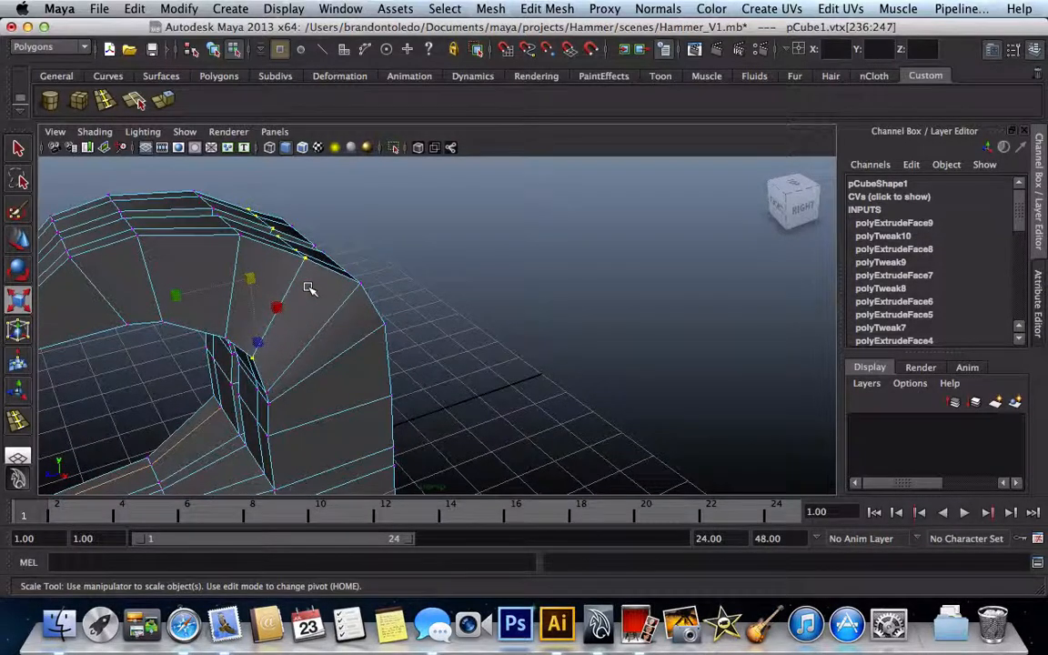
{"action": "key", "text": "4"}
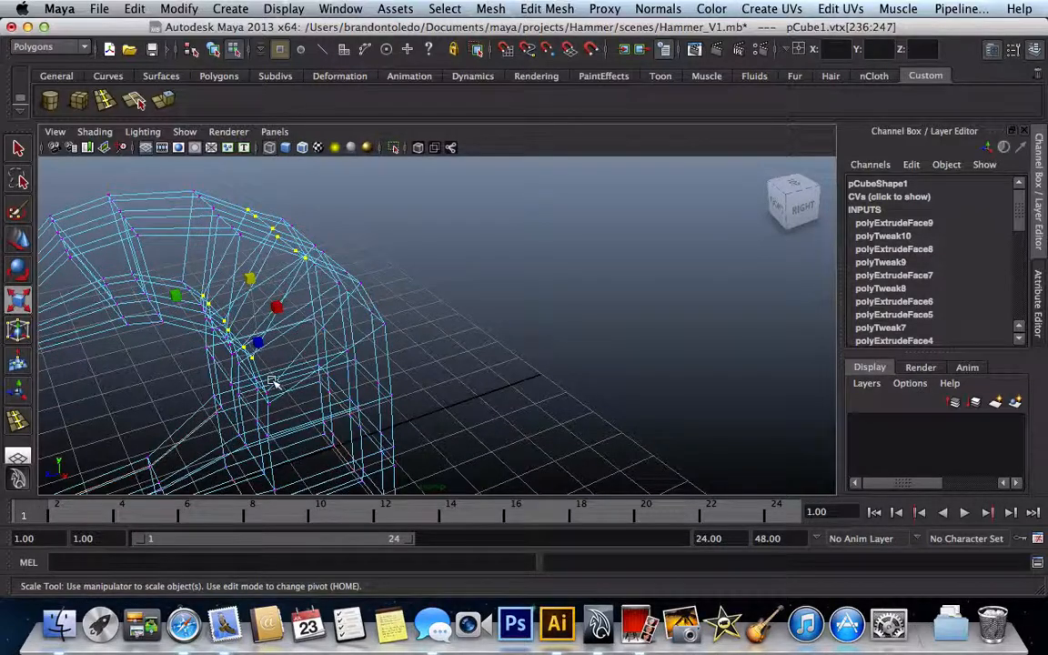
{"action": "left_click_drag", "start_coordinate": [273, 382], "coordinate": [235, 347], "text": "alt"}
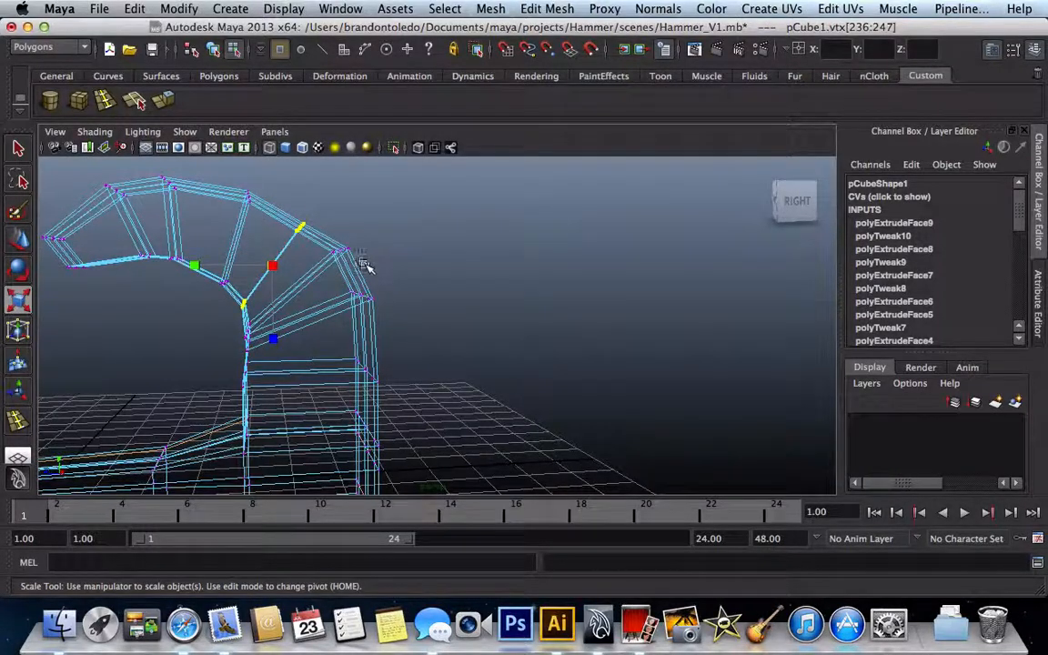
{"action": "left_click_drag", "start_coordinate": [293, 217], "coordinate": [323, 241]}
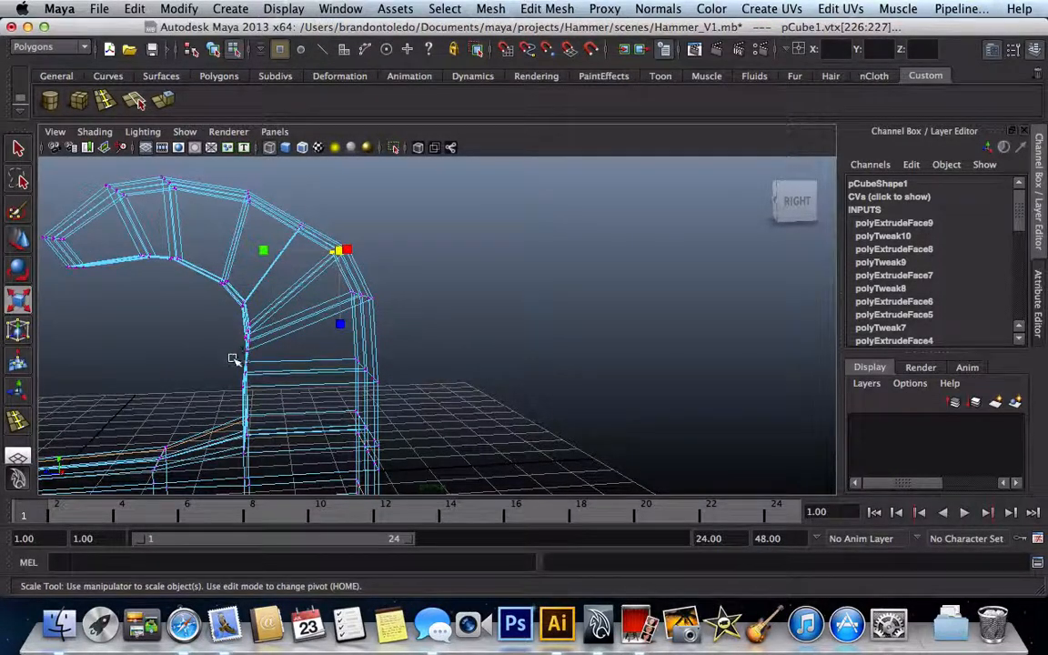
{"action": "left_click_drag", "start_coordinate": [234, 363], "coordinate": [218, 373], "text": "alt"}
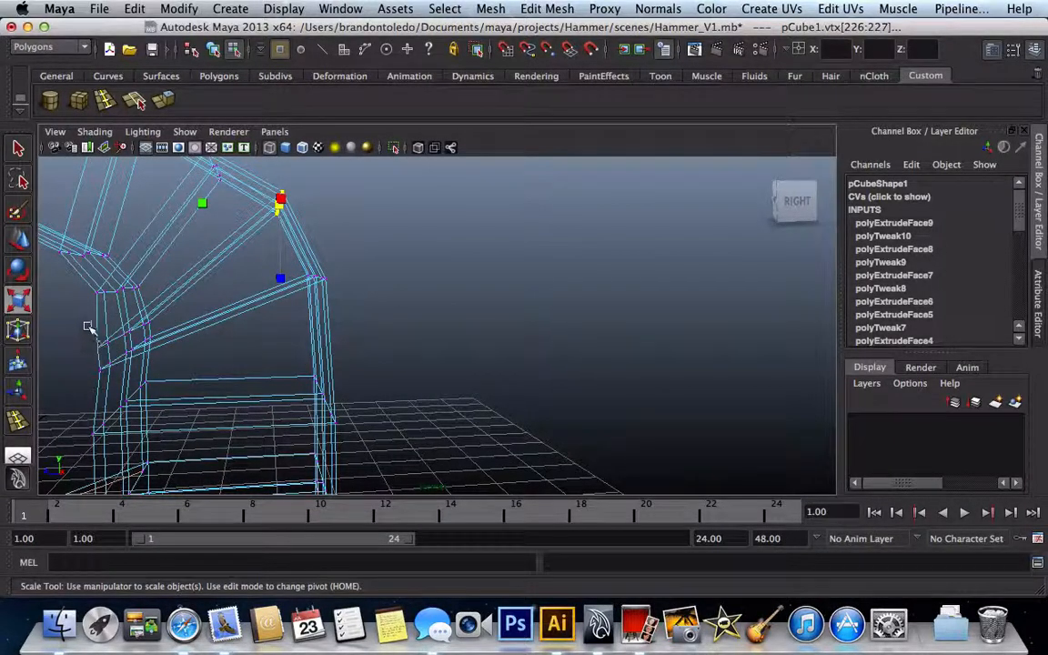
{"action": "left_click_drag", "start_coordinate": [79, 317], "coordinate": [160, 335]}
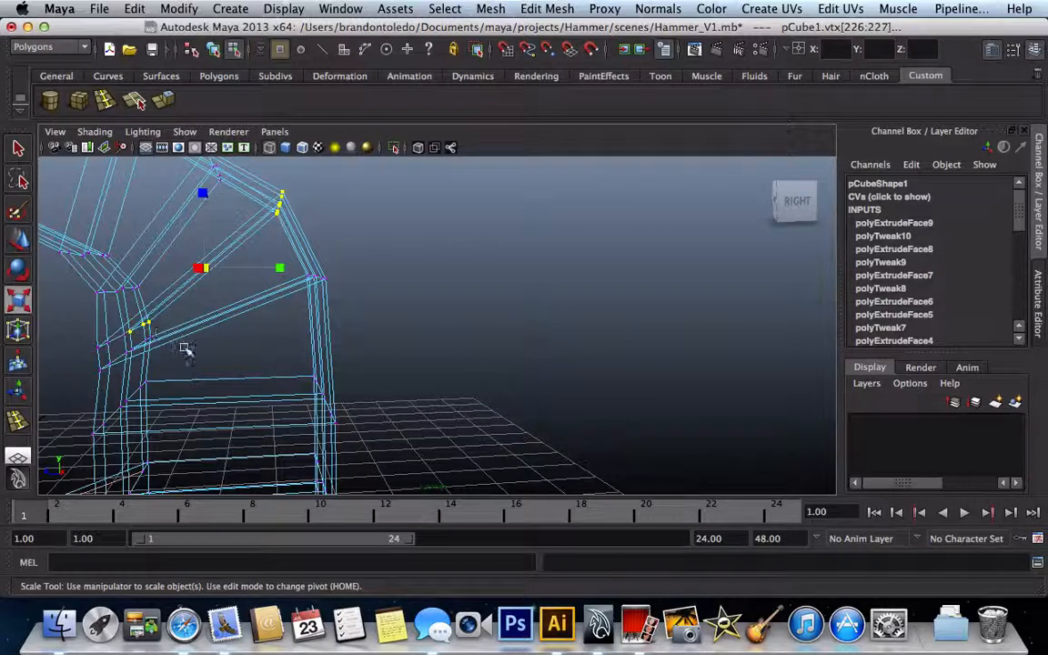
{"action": "left_click", "coordinate": [106, 344], "text": "shift"}
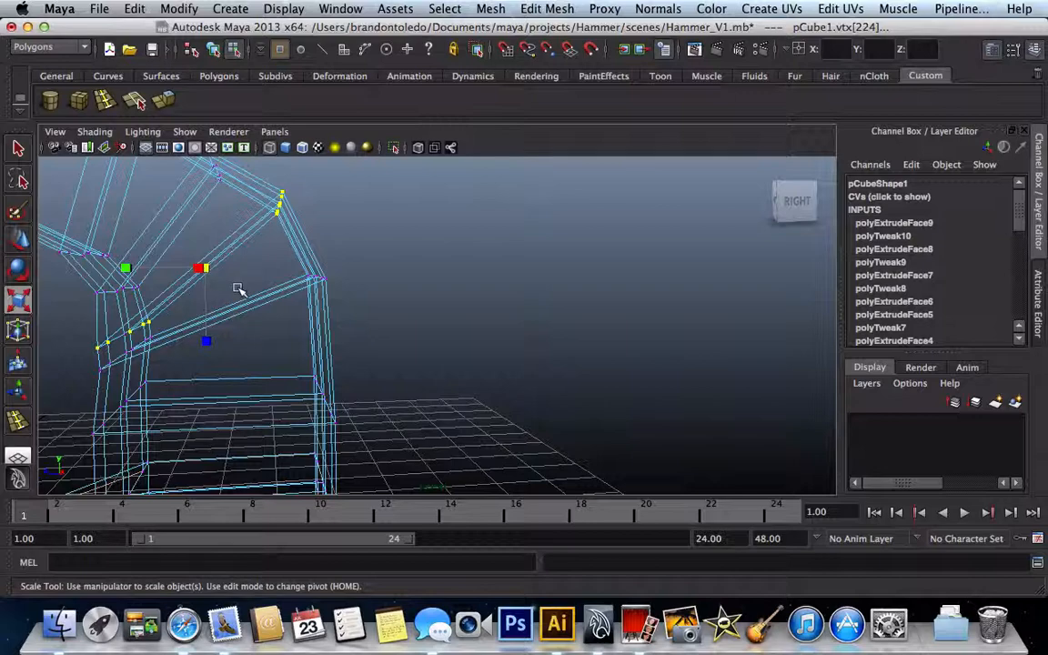
{"action": "key", "text": "5"}
{"action": "scroll", "coordinate": [211, 294], "scroll_direction": "up", "scroll_amount": 3}
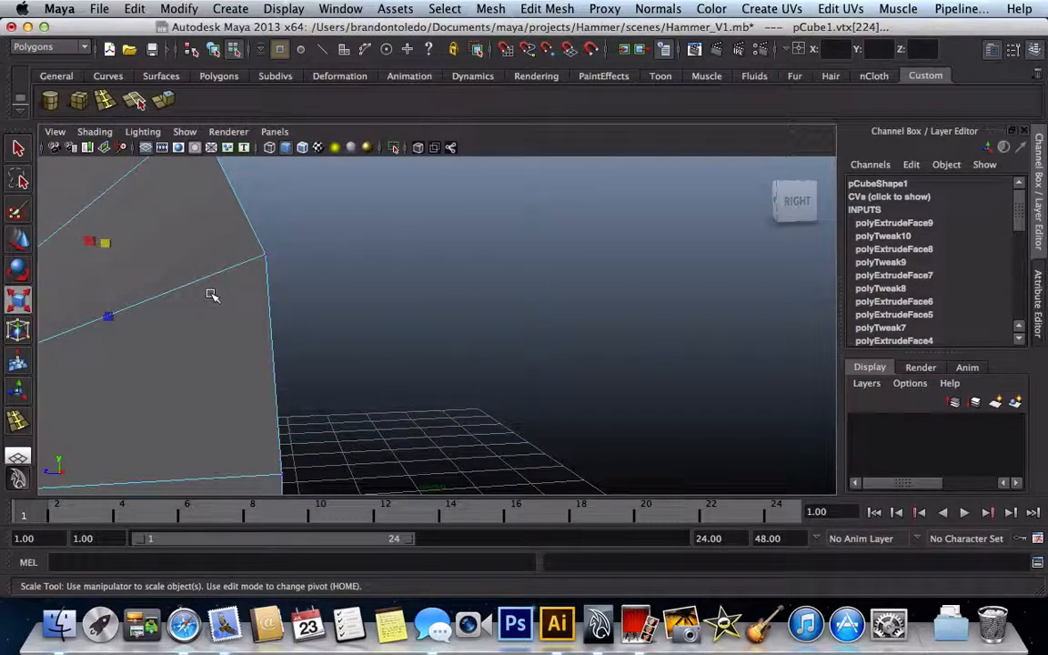
{"action": "left_click_drag", "start_coordinate": [211, 294], "coordinate": [136, 309], "text": "alt"}
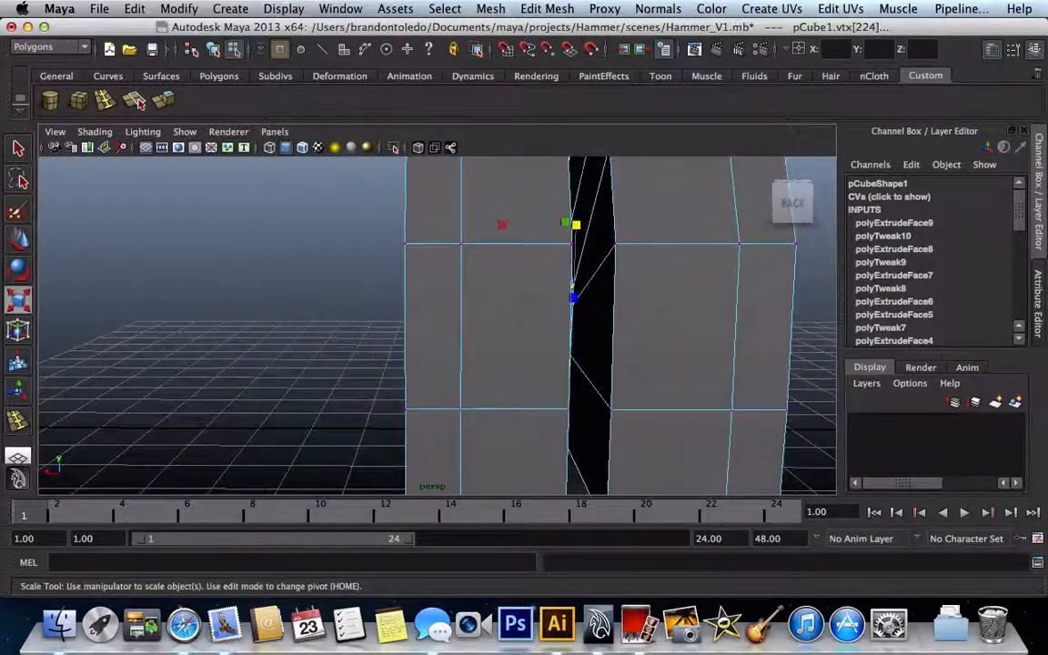
{"action": "scroll", "coordinate": [471, 264], "scroll_direction": "down", "scroll_amount": 5}
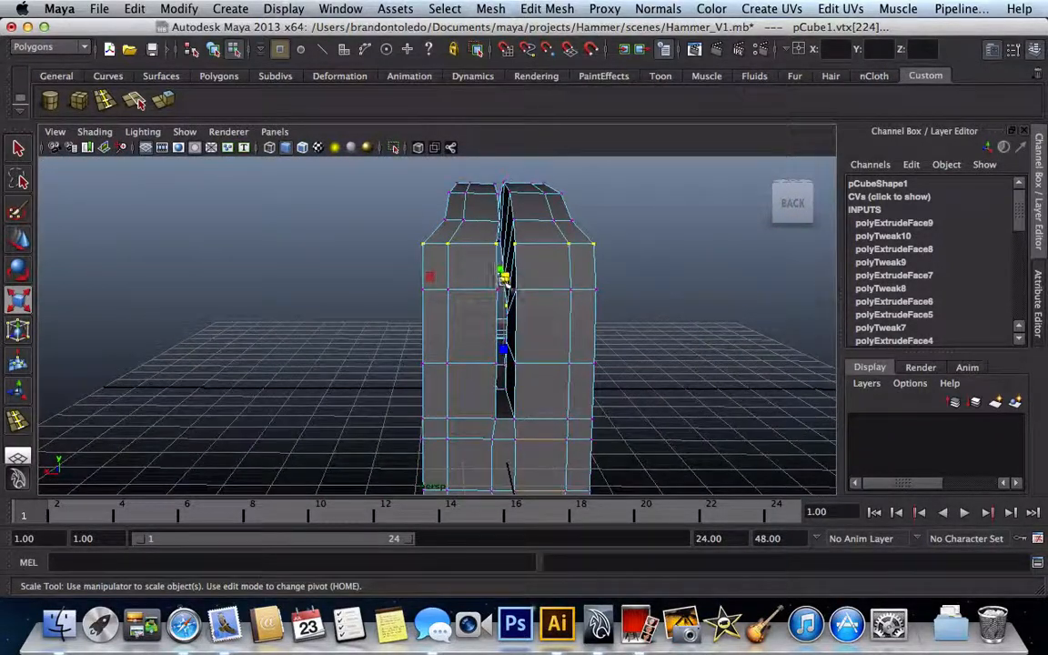
{"action": "left_click_drag", "start_coordinate": [503, 278], "coordinate": [489, 295]}
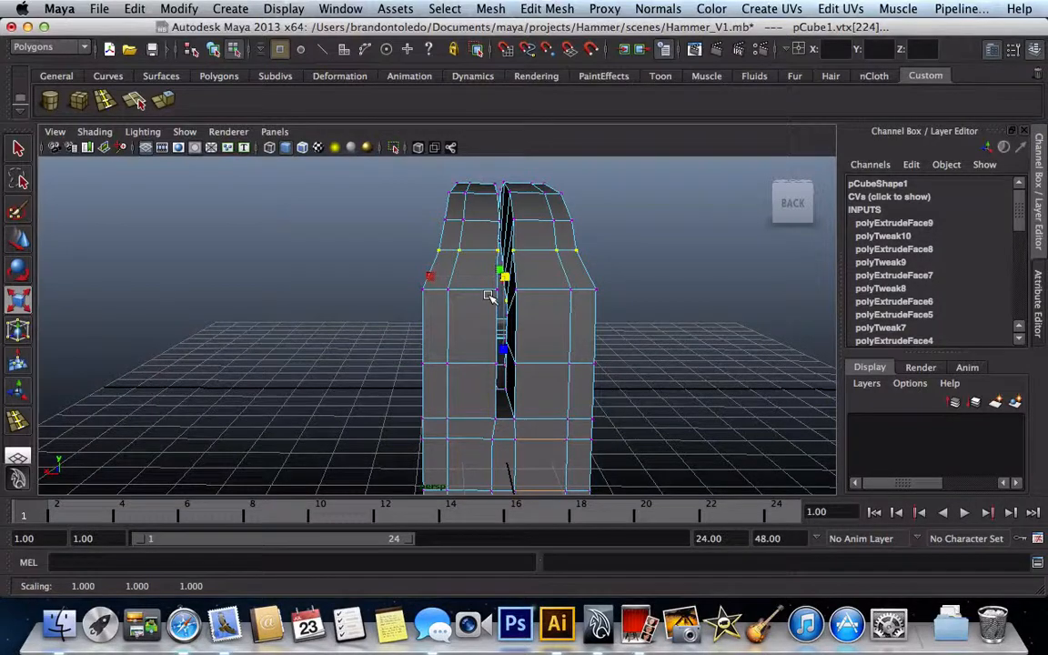
{"action": "scroll", "coordinate": [489, 297], "scroll_direction": "up", "scroll_amount": 2}
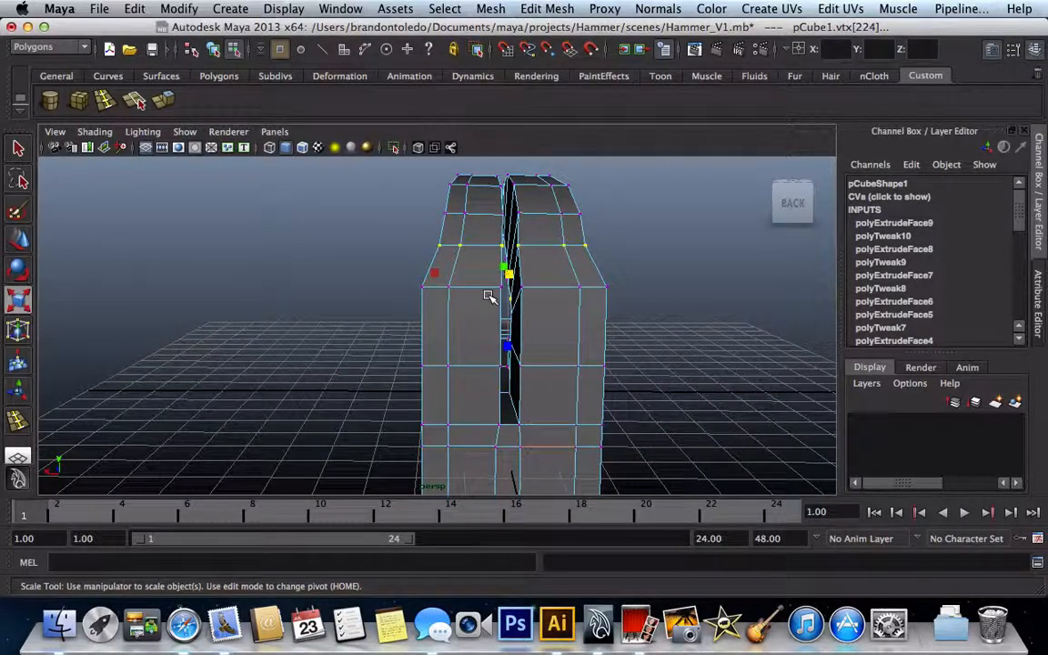
- Check the tapered claw in smooth preview from behind and above, and return to the unsmoothed mesh display
{"action": "left_click_drag", "start_coordinate": [489, 298], "coordinate": [619, 356], "text": "alt"}
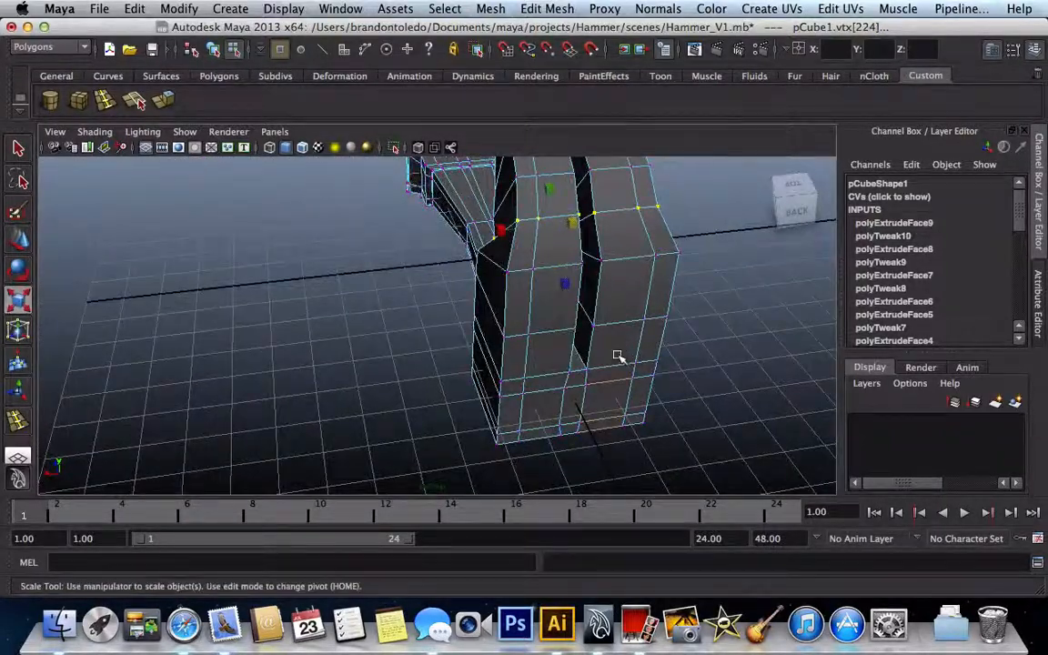
{"action": "key", "text": "3"}
{"action": "scroll", "coordinate": [619, 357], "scroll_direction": "down", "scroll_amount": 5}
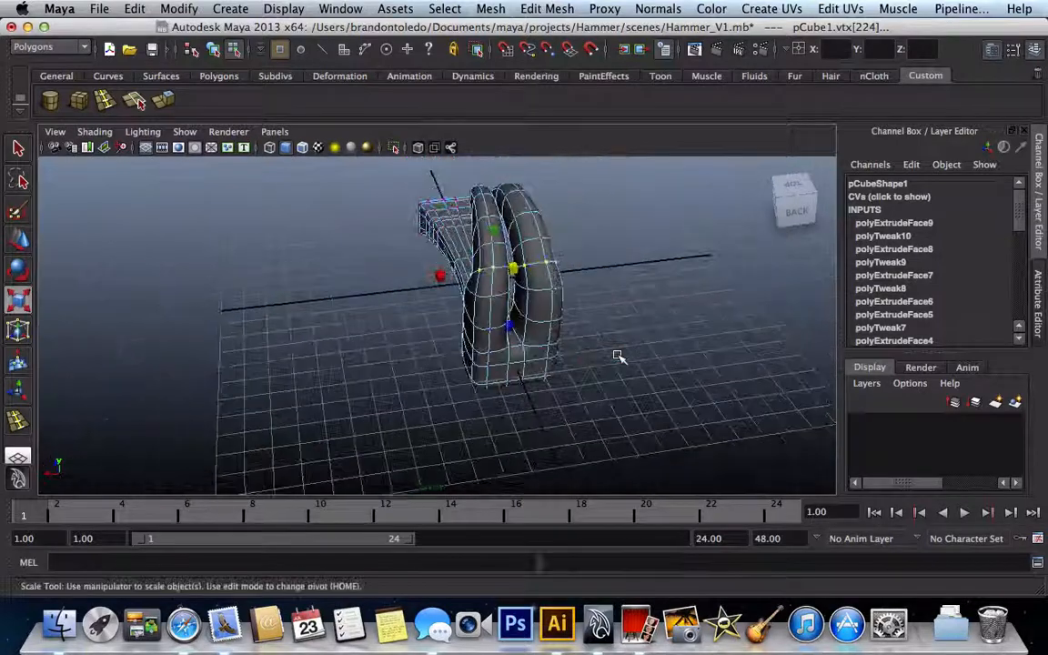
{"action": "scroll", "coordinate": [618, 357], "scroll_direction": "up", "scroll_amount": 3}
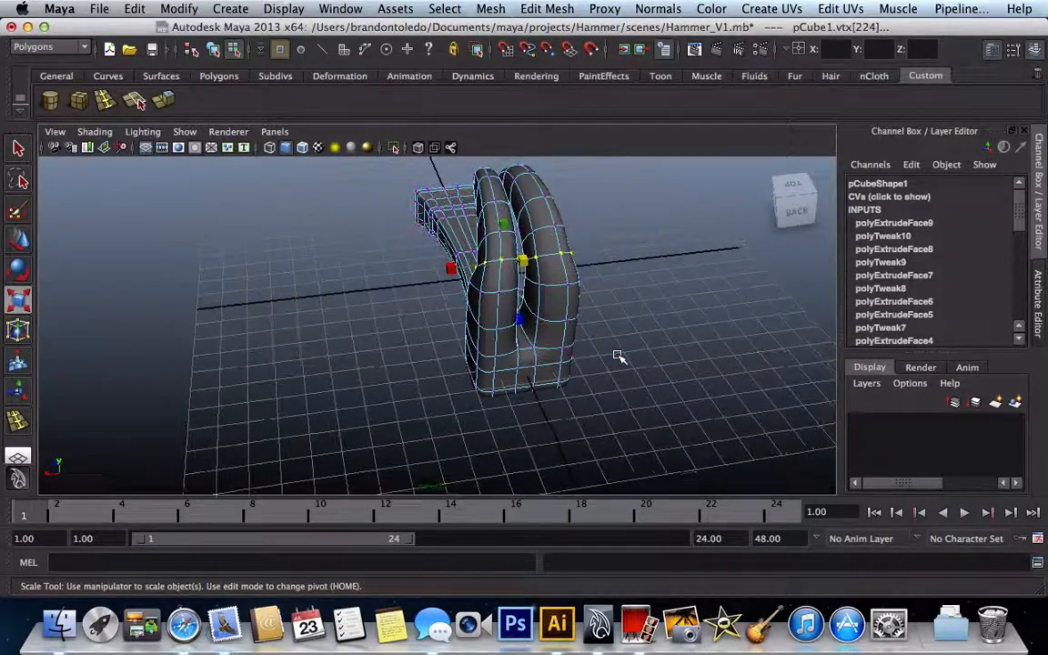
{"action": "key", "text": "1"}
{"action": "scroll", "coordinate": [619, 356], "scroll_direction": "up", "scroll_amount": 4}
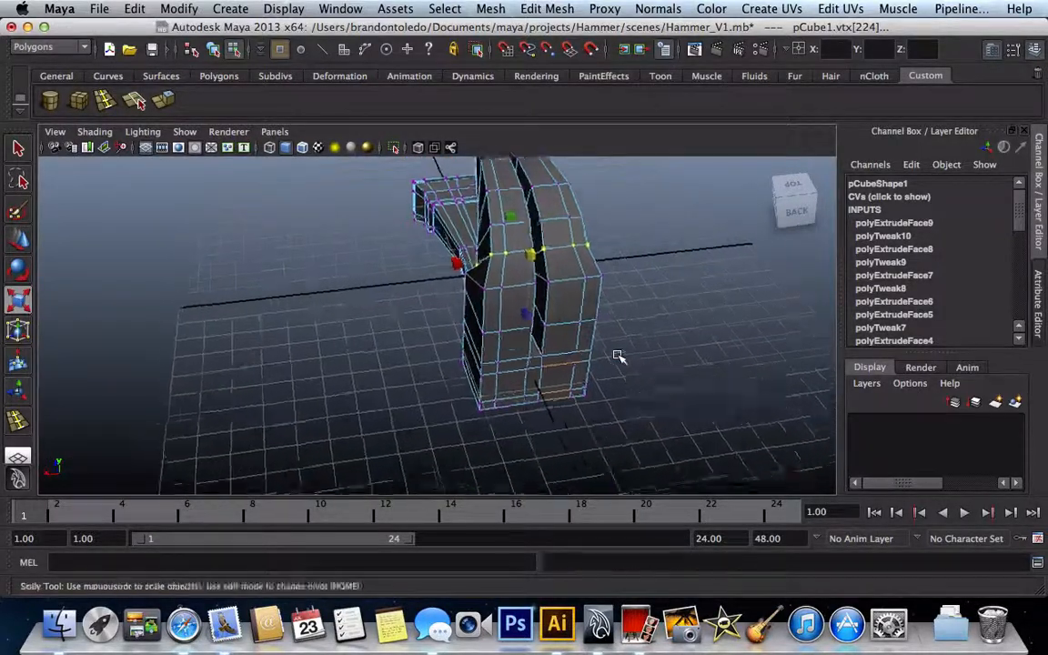
{"action": "scroll", "coordinate": [619, 357], "scroll_direction": "down", "scroll_amount": 2}
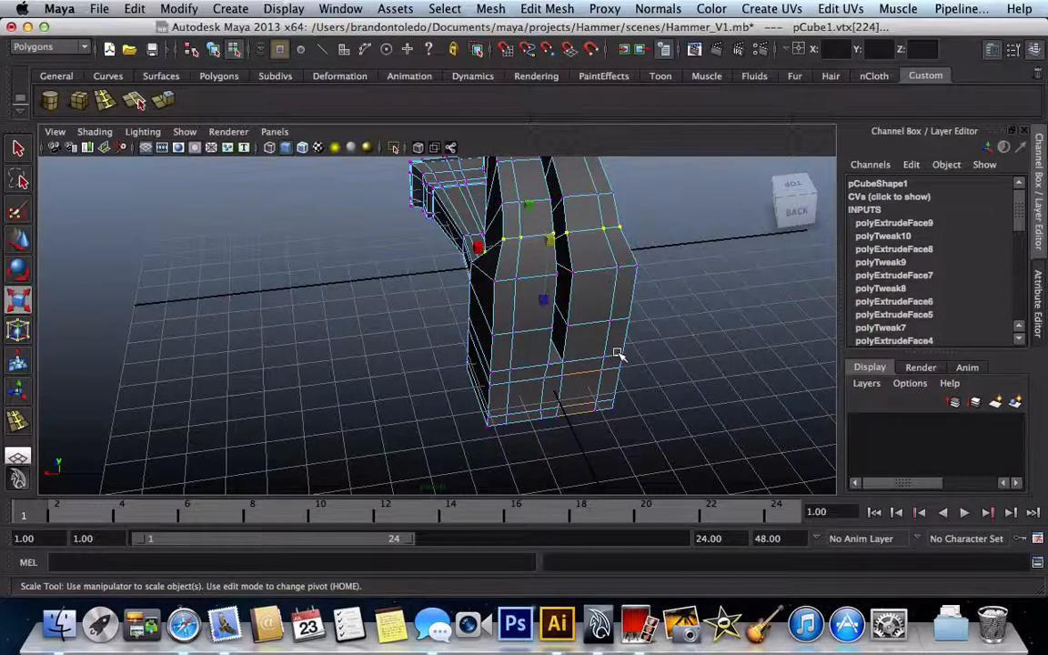
{"action": "left_click_drag", "start_coordinate": [617, 353], "coordinate": [753, 320], "text": "alt"}
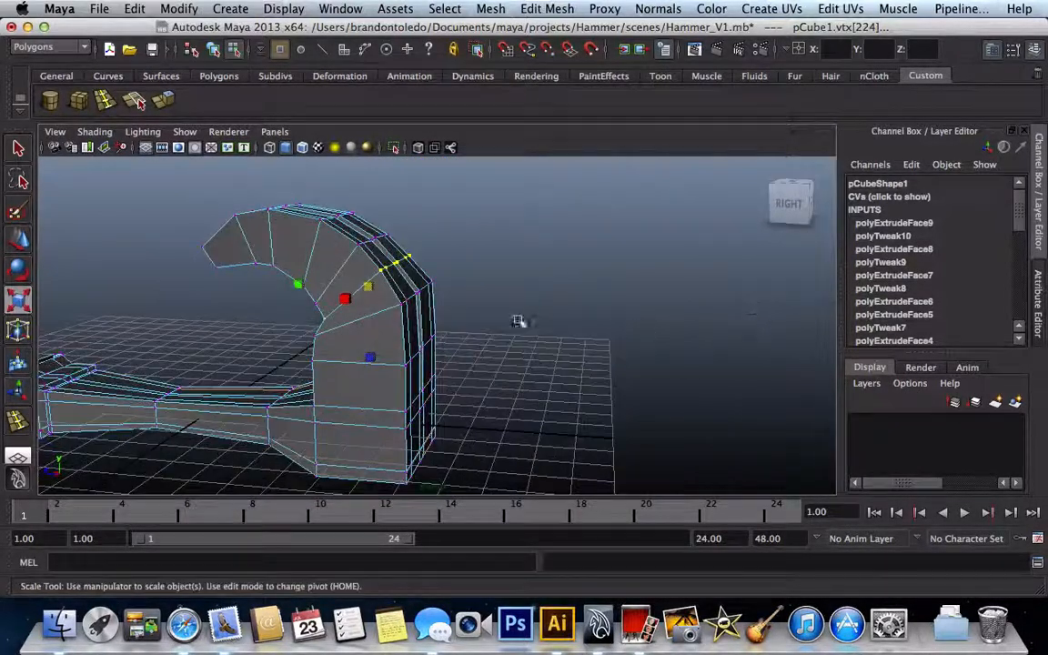
{"action": "key", "text": "4"}
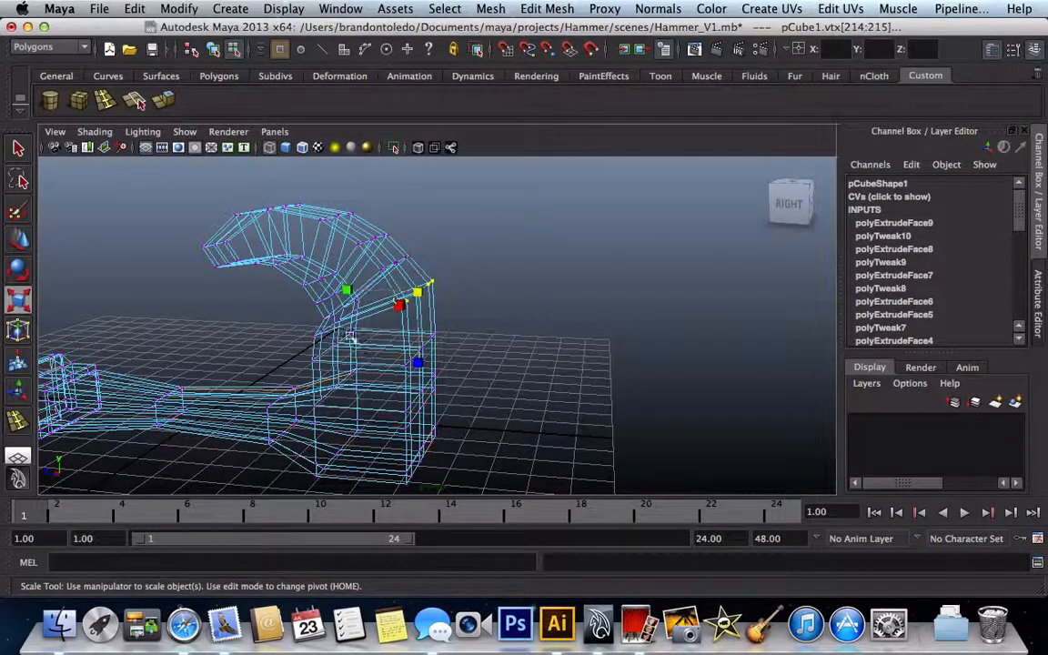
{"action": "key", "text": "f"}
{"action": "scroll", "coordinate": [325, 350], "scroll_direction": "up", "scroll_amount": 1}
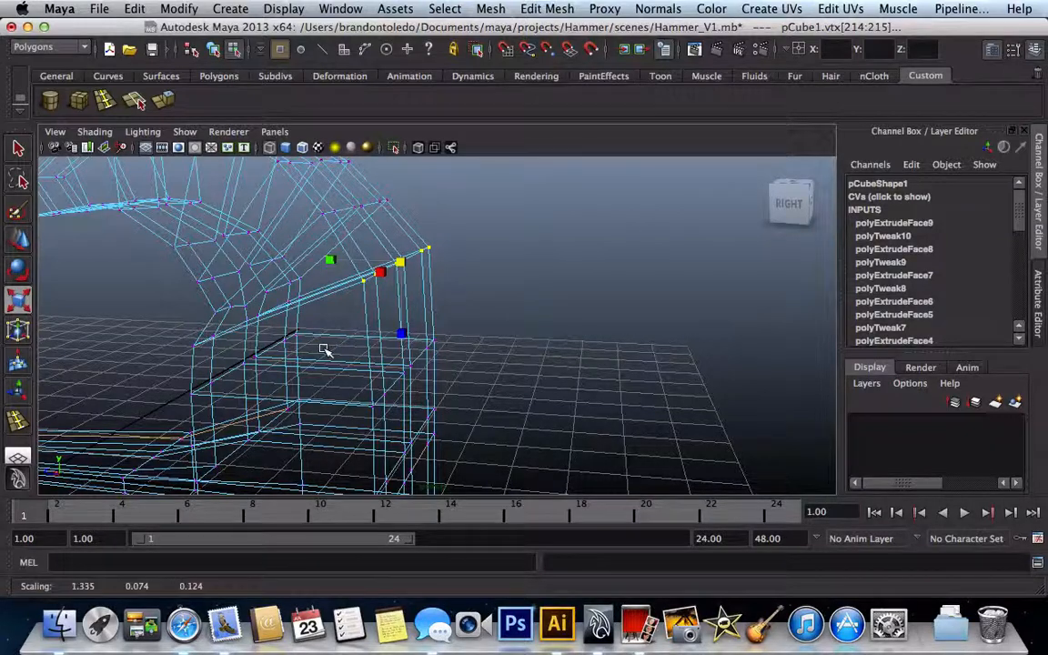
{"action": "middle_click_drag", "start_coordinate": [325, 351], "coordinate": [445, 350]}
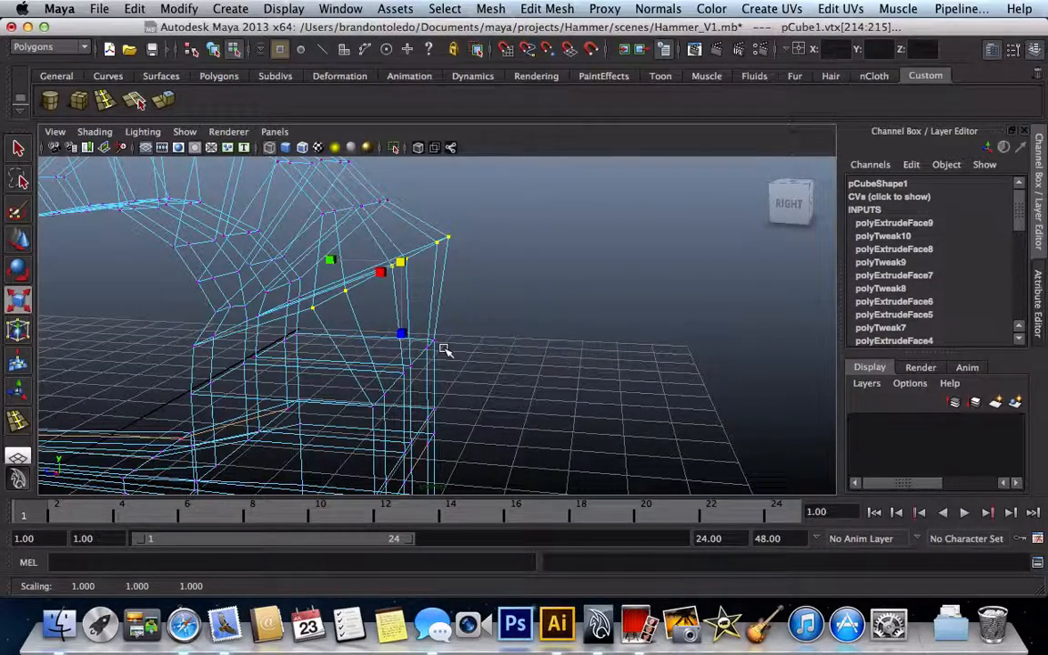
{"action": "key", "text": "z"}
- Select the outer and inner vertices of the sixth ring behind the claw tips and scale them down slightly to continue the taper
{"action": "middle_click_drag", "start_coordinate": [445, 350], "coordinate": [689, 353], "text": "alt"}
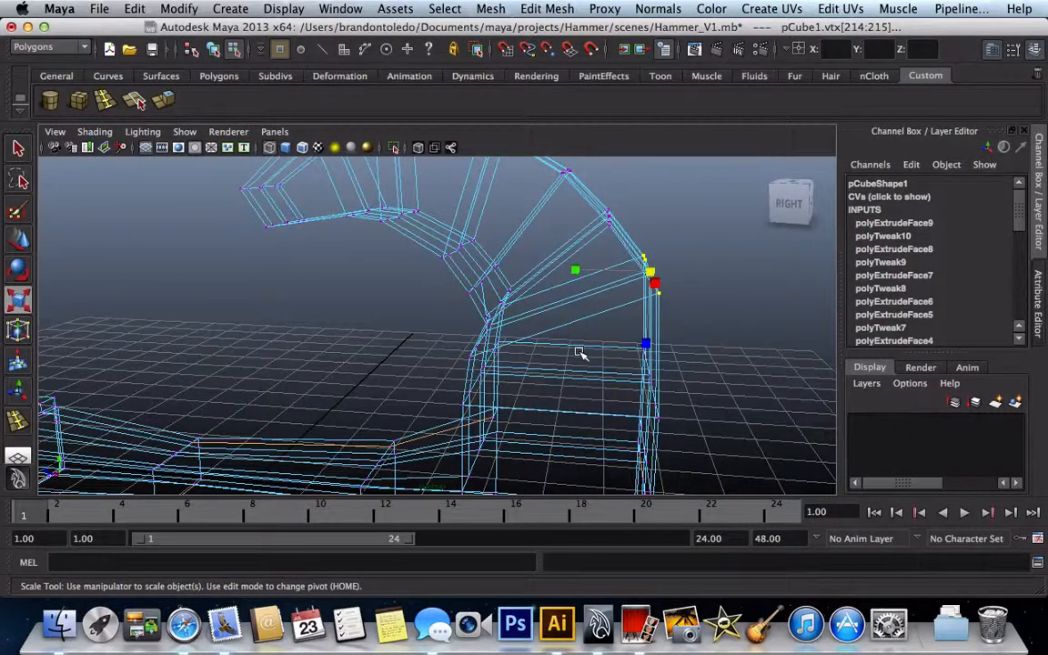
{"action": "mouse_move", "coordinate": [580, 354]}
{"action": "left_mouse_down", "text": "alt"}
{"action": "mouse_move", "coordinate": [580, 306]}
{"action": "mouse_move", "coordinate": [588, 338]}
{"action": "left_mouse_up", "text": "alt"}
{"action": "left_click_drag", "start_coordinate": [521, 421], "coordinate": [431, 397]}
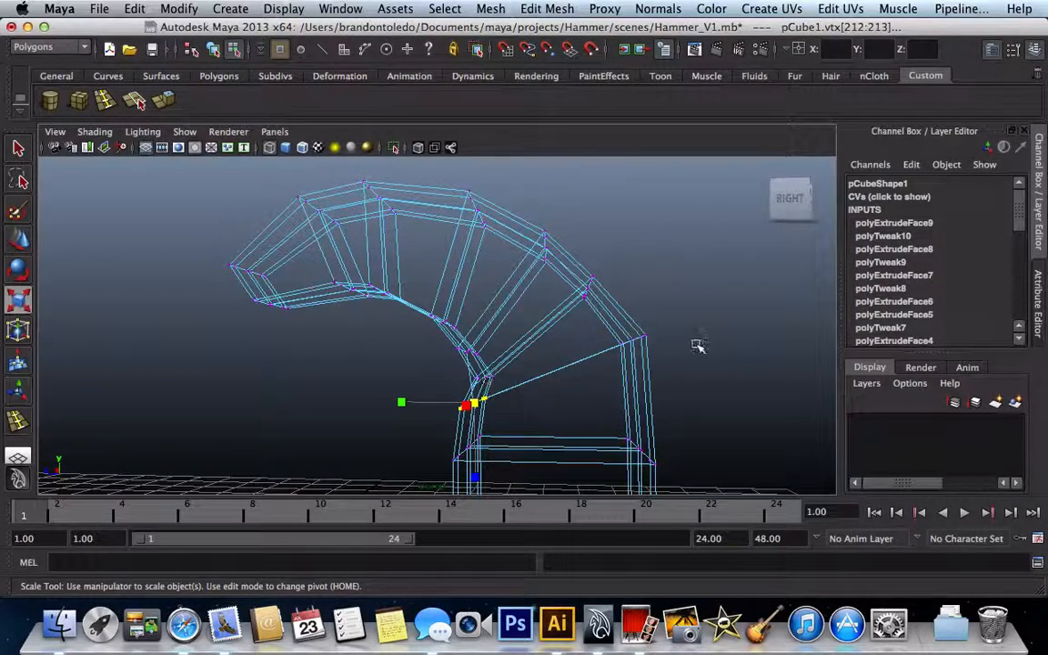
{"action": "left_click_drag", "start_coordinate": [672, 355], "coordinate": [591, 331], "text": "shift"}
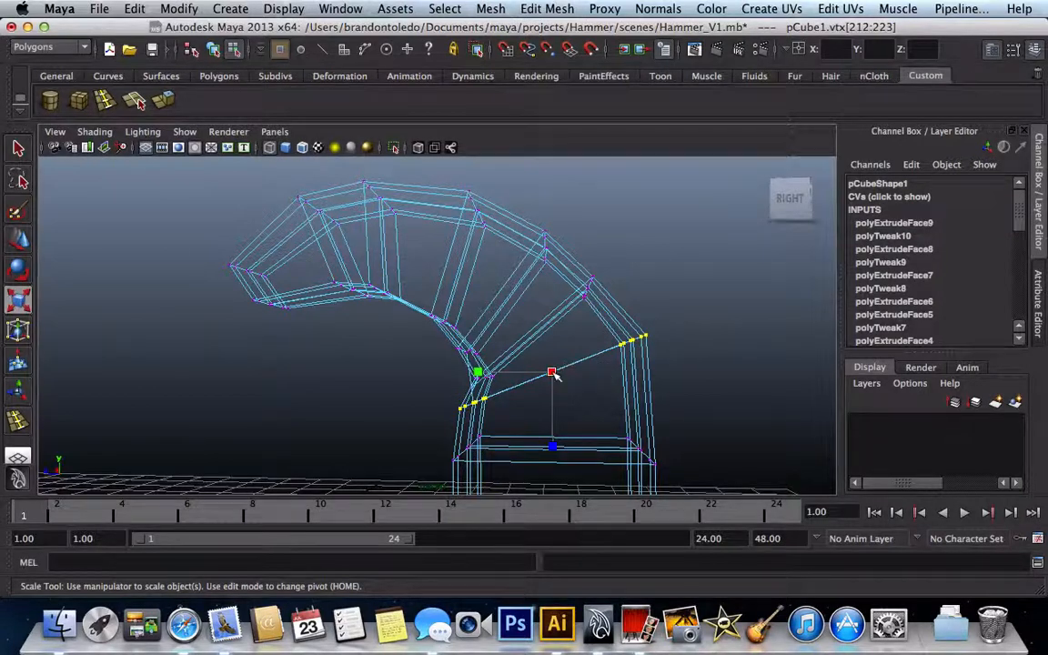
{"action": "key", "text": "5"}
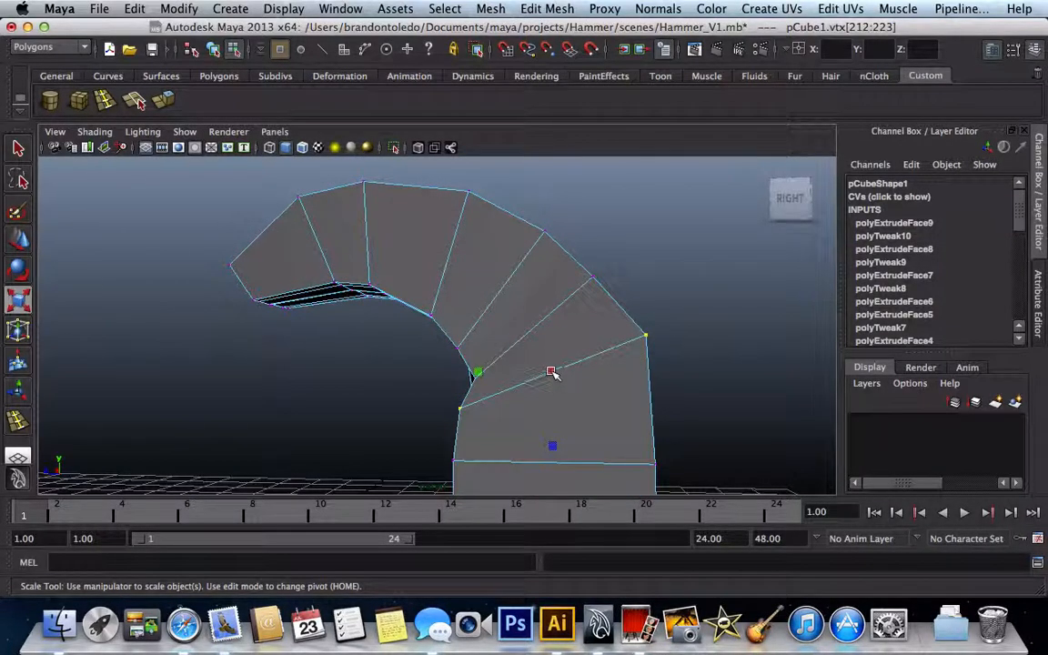
{"action": "left_click_drag", "start_coordinate": [551, 373], "coordinate": [542, 383]}
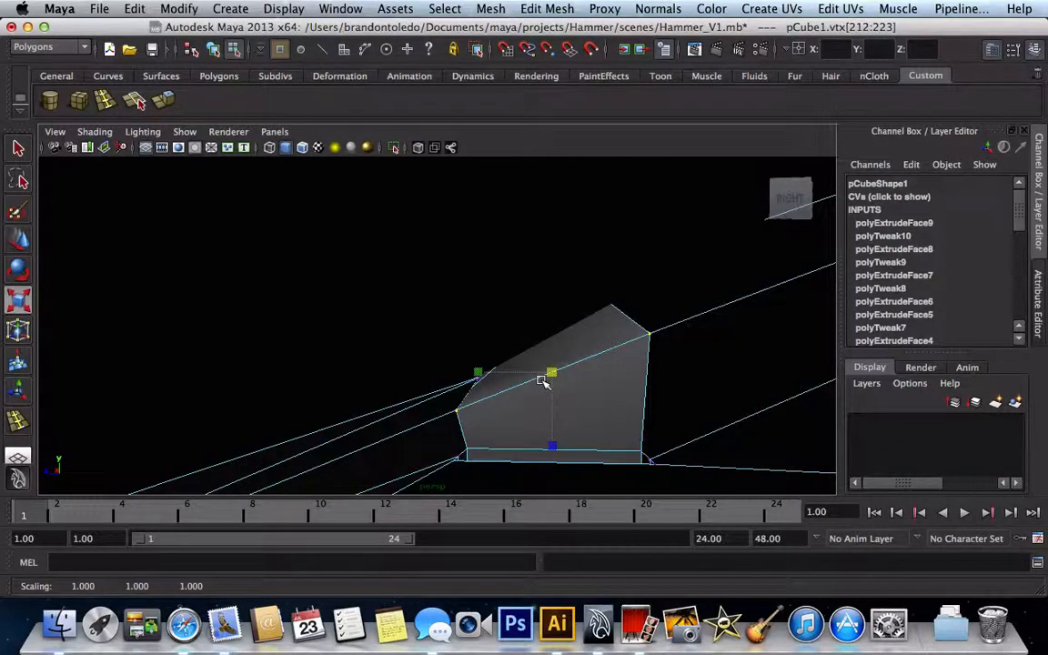
{"action": "key", "text": "ctrl+z"}
{"action": "left_click_drag", "start_coordinate": [544, 381], "coordinate": [433, 405], "text": "alt"}
{"action": "middle_click_drag", "start_coordinate": [732, 340], "coordinate": [703, 320]}
{"action": "left_click_drag", "start_coordinate": [596, 373], "coordinate": [592, 420], "text": "alt"}
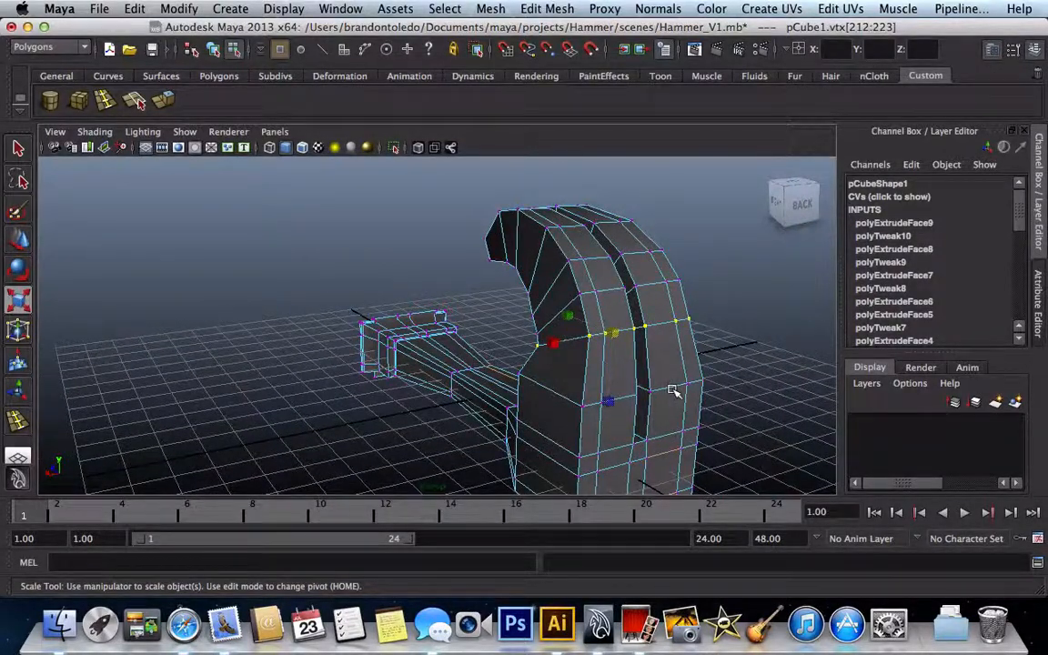
- Select the entire seventh vertex ring behind the claw tips and scale it to about 0.9 along X and Y only
{"action": "mouse_move", "coordinate": [674, 392]}
{"action": "left_mouse_down", "text": "alt"}
{"action": "mouse_move", "coordinate": [583, 358]}
{"action": "mouse_move", "coordinate": [592, 355]}
{"action": "left_mouse_up", "text": "alt"}
{"action": "key", "text": "4"}
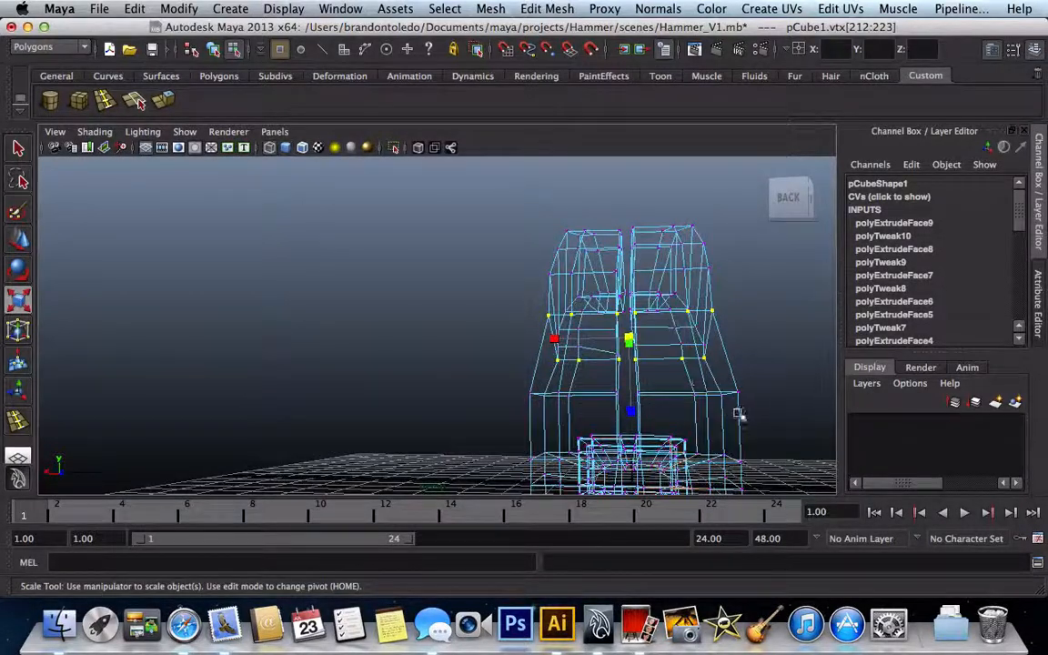
{"action": "left_click_drag", "start_coordinate": [754, 421], "coordinate": [512, 383]}
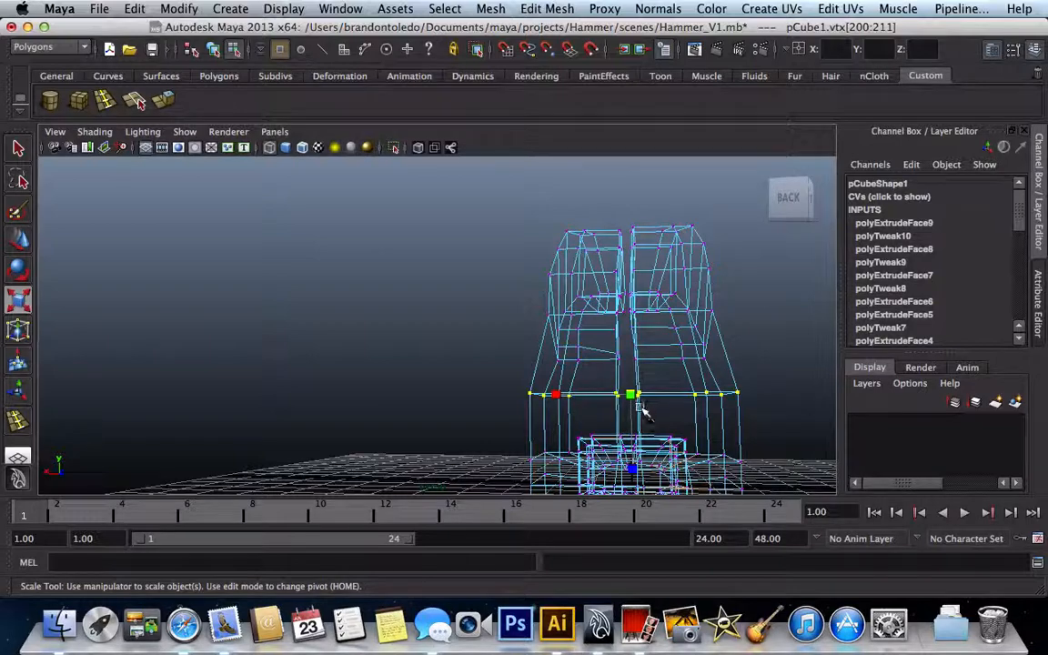
{"action": "scroll", "coordinate": [642, 411], "scroll_direction": "up", "scroll_amount": 3}
{"action": "key", "text": "5"}
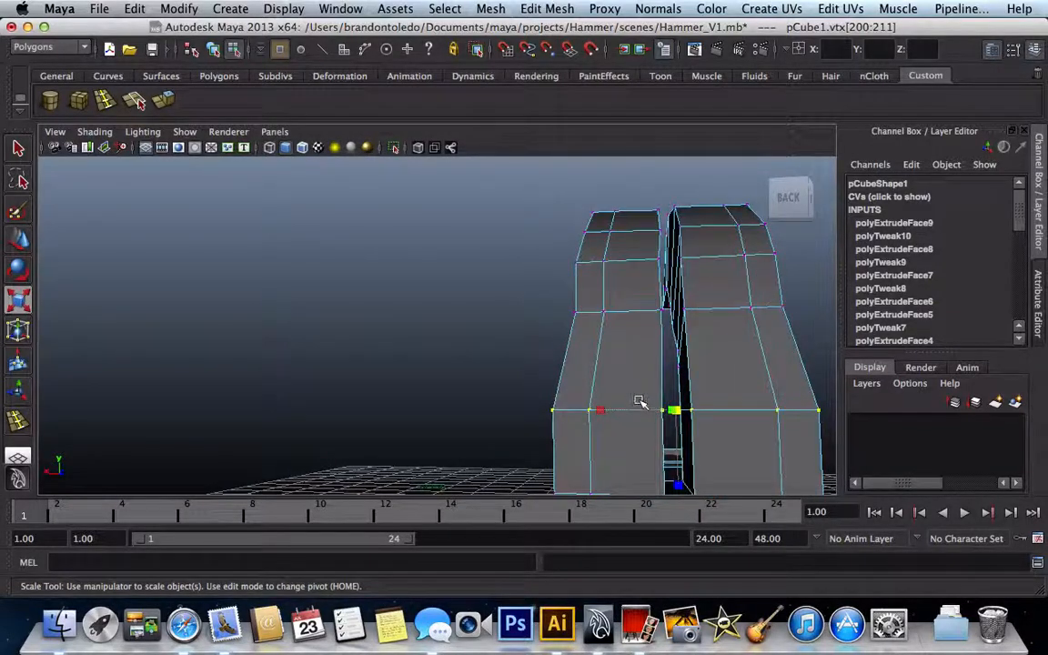
{"action": "left_click_drag", "start_coordinate": [641, 402], "coordinate": [658, 429], "text": "alt"}
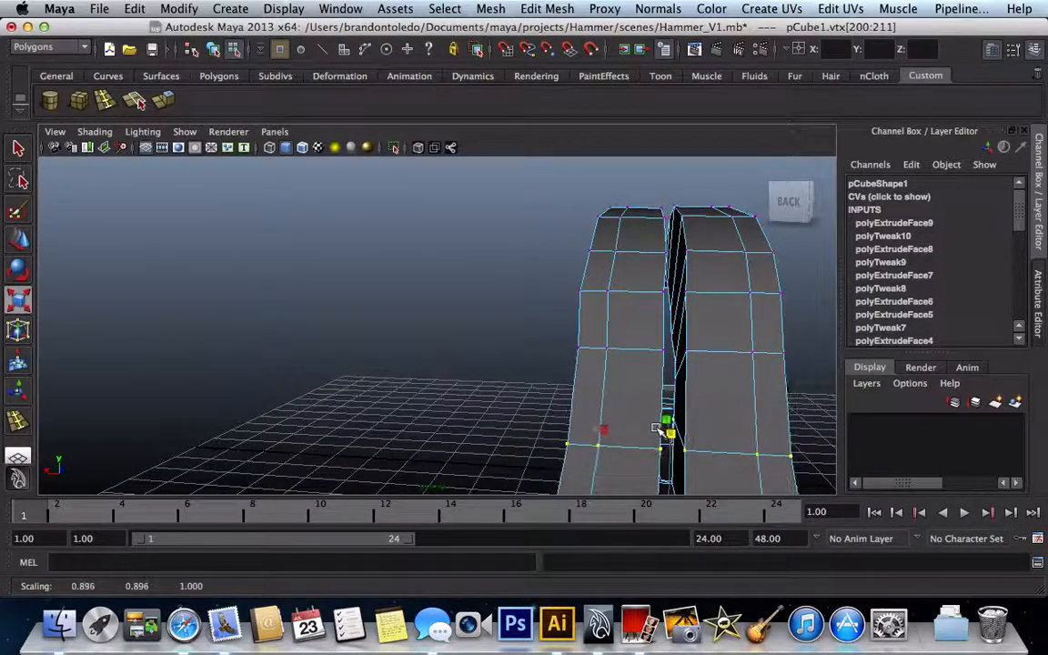
- Turn on smooth preview and examine the claw's taper and curve from the back and the side
{"action": "scroll", "coordinate": [657, 430], "scroll_direction": "down", "scroll_amount": 4}
{"action": "scroll", "coordinate": [658, 430], "scroll_direction": "down", "scroll_amount": 5}
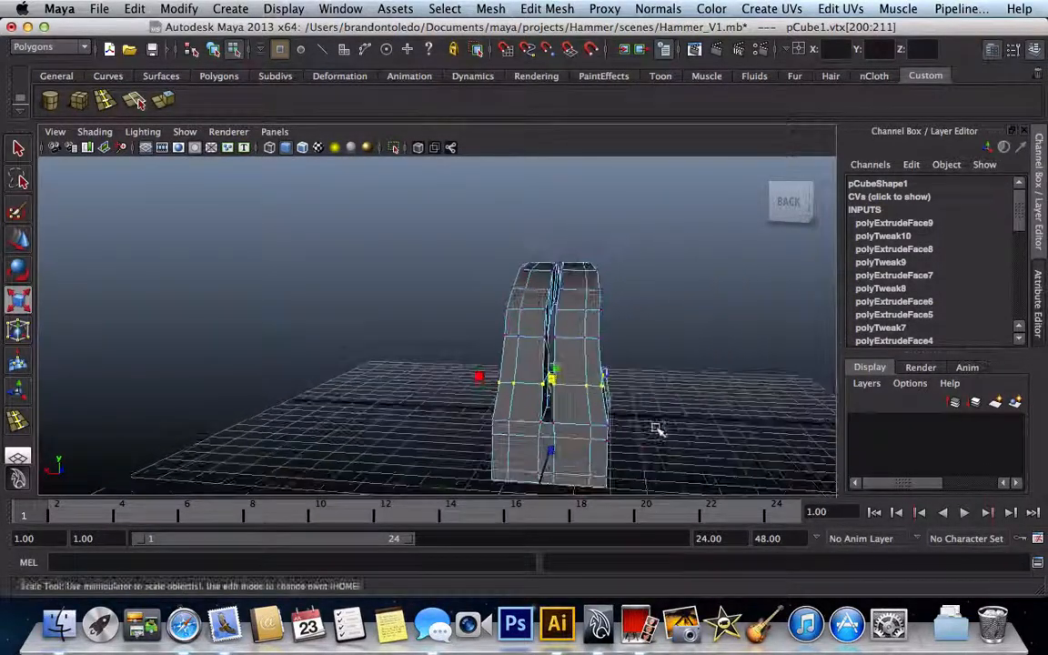
{"action": "key", "text": "3"}
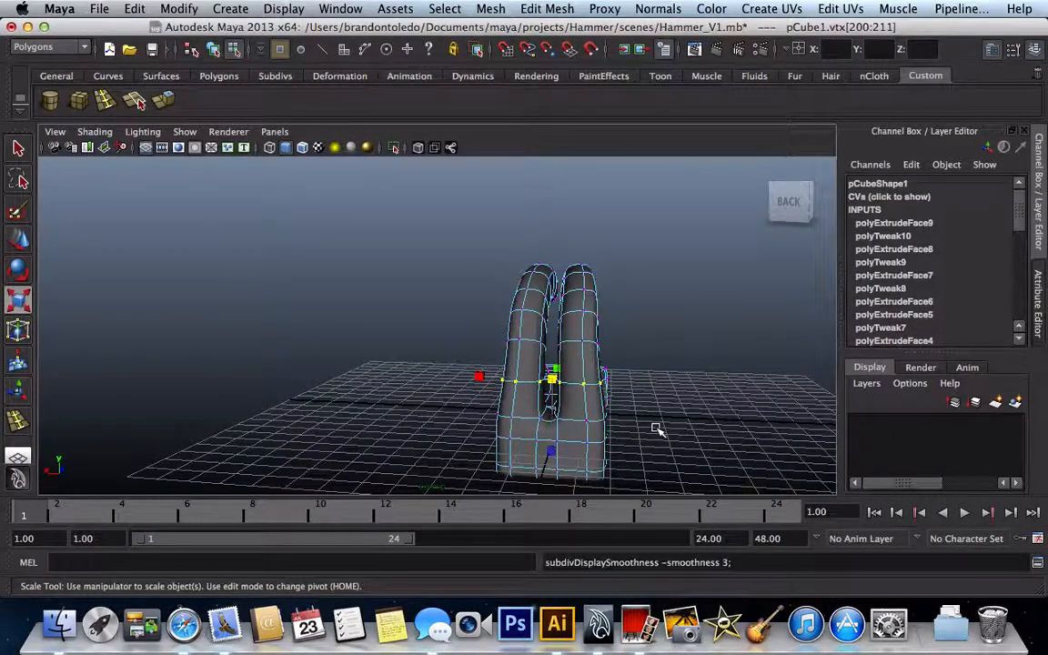
{"action": "scroll", "coordinate": [657, 431], "scroll_direction": "up", "scroll_amount": 2}
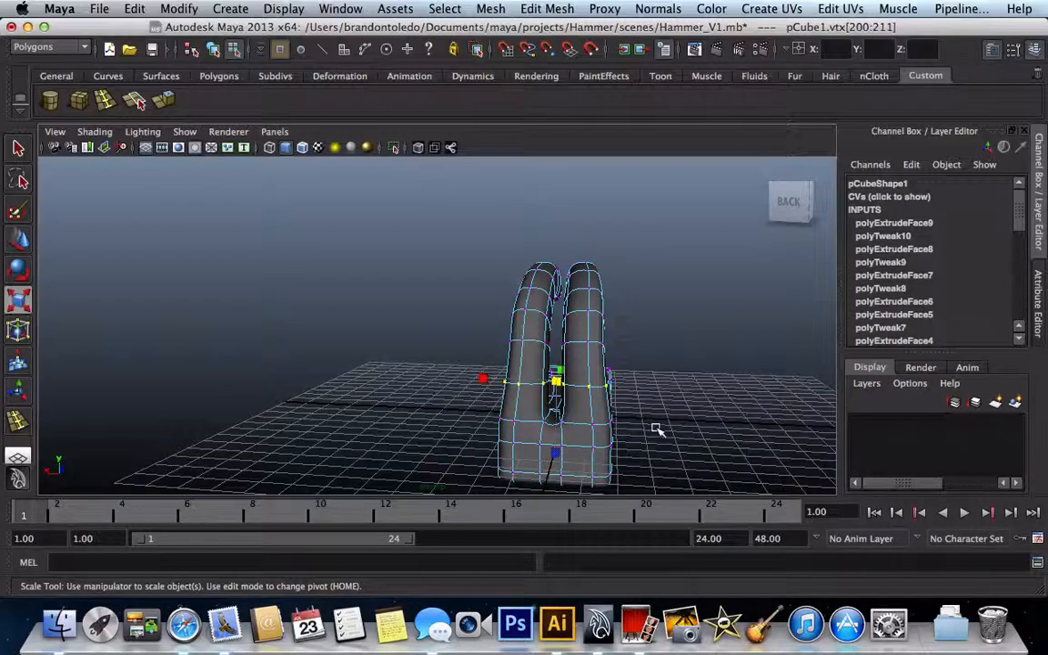
{"action": "left_click_drag", "start_coordinate": [657, 429], "coordinate": [914, 456], "text": "alt"}
{"action": "key", "text": "r"}
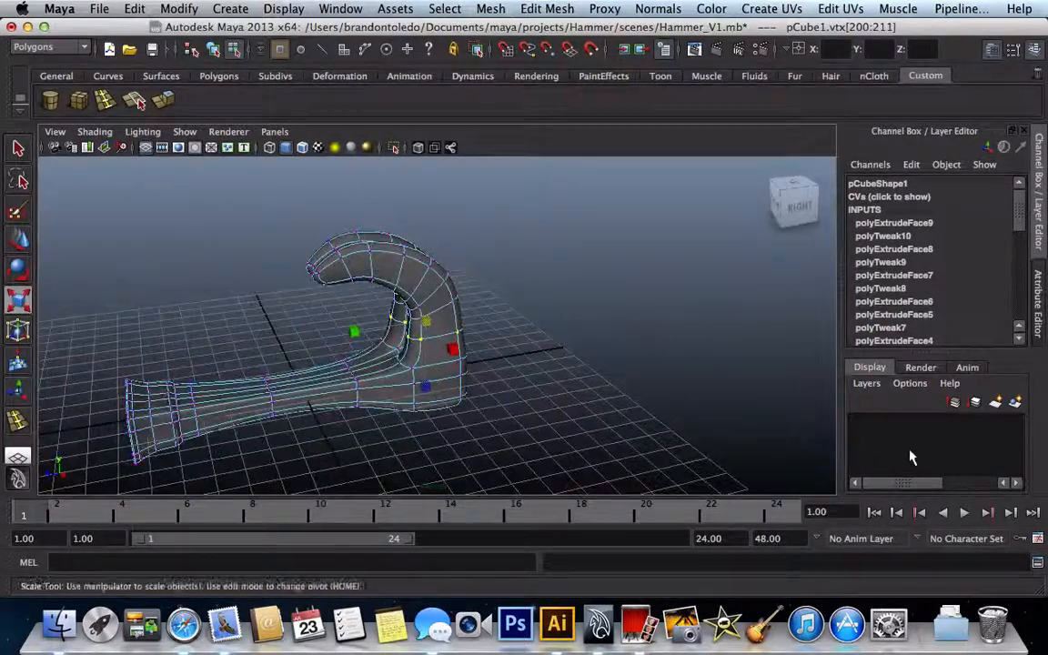
{"action": "scroll", "coordinate": [323, 302], "scroll_direction": "up", "scroll_amount": 5}
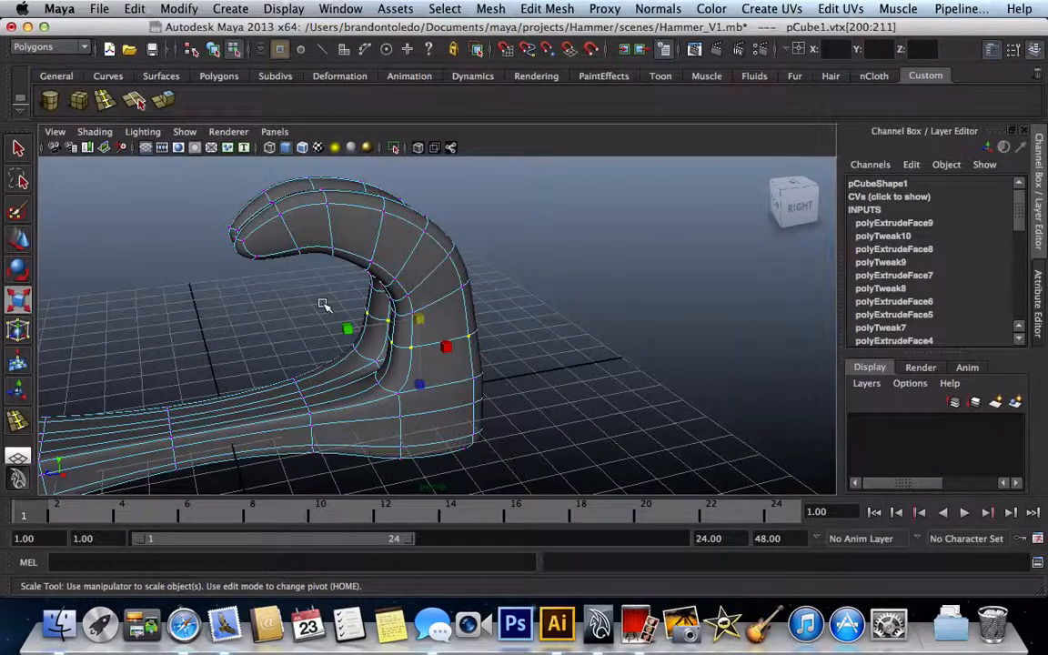
{"action": "scroll", "coordinate": [323, 303], "scroll_direction": "down", "scroll_amount": 10}
{"action": "scroll", "coordinate": [323, 303], "scroll_direction": "up", "scroll_amount": 8}
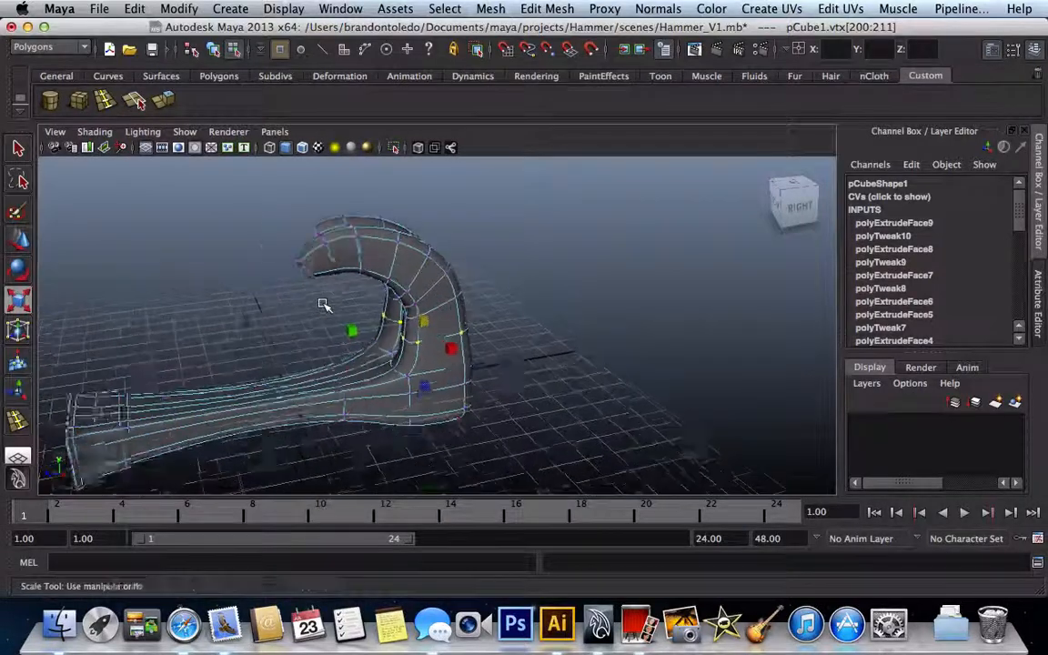
{"action": "scroll", "coordinate": [323, 304], "scroll_direction": "up", "scroll_amount": 2}
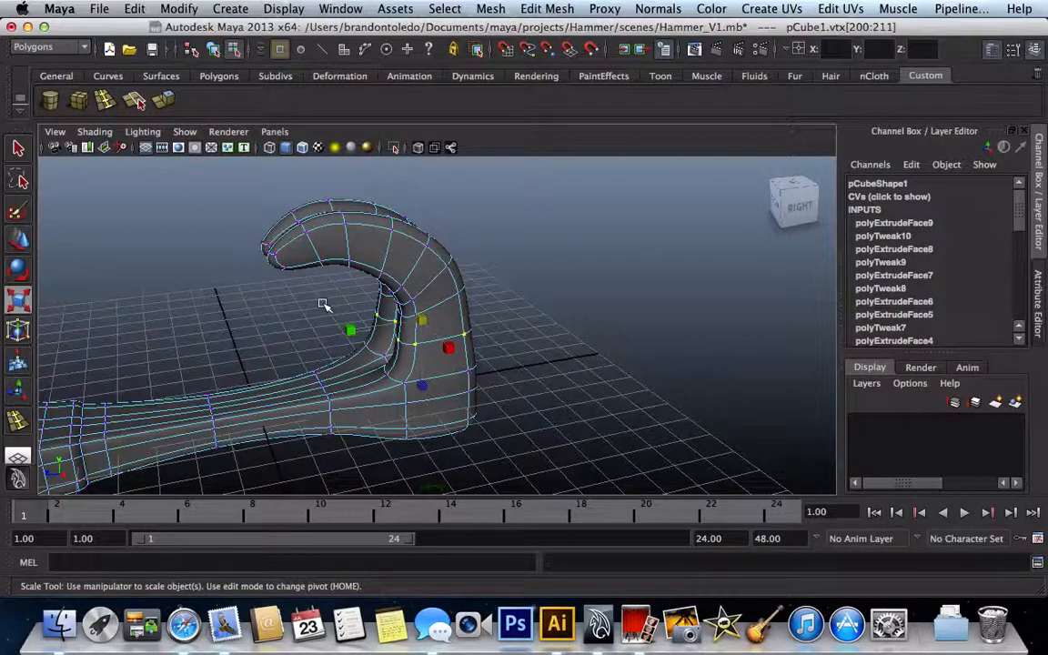
- Select the three adjacent middle faces on the underside of the head, directly opposite the claw
{"action": "left_click_drag", "start_coordinate": [324, 304], "coordinate": [239, 132], "text": "alt"}
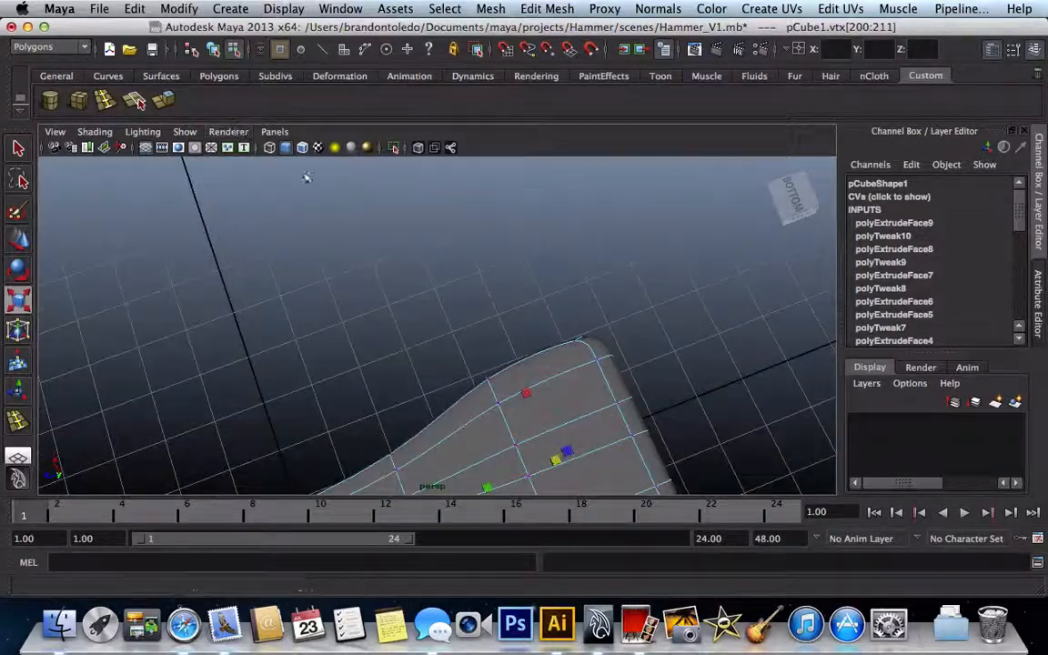
{"action": "scroll", "coordinate": [425, 285], "scroll_direction": "down", "scroll_amount": 5}
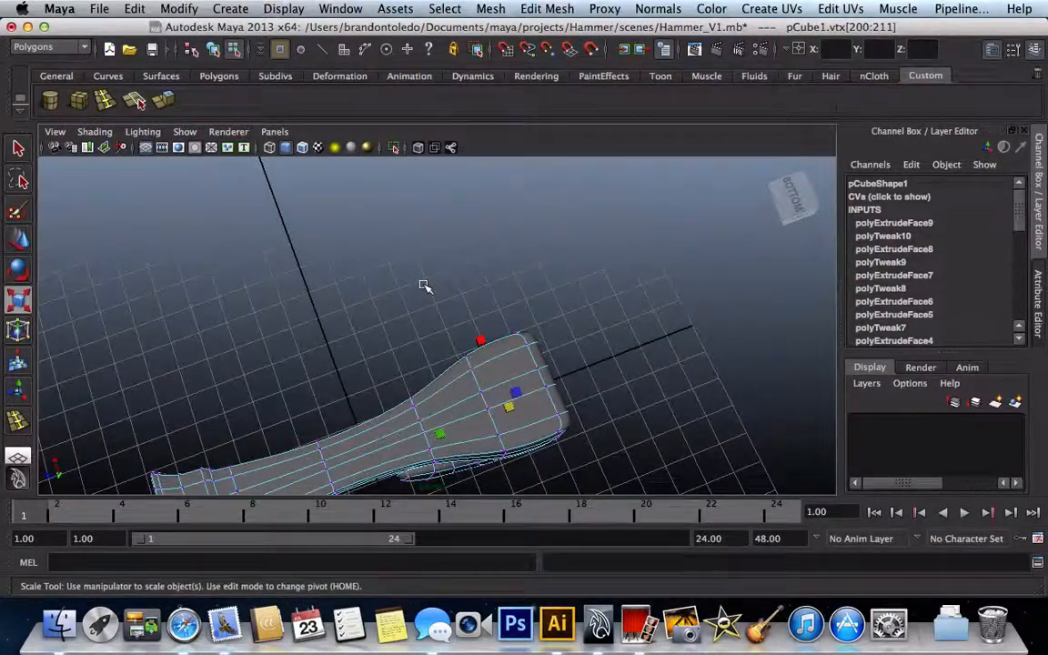
{"action": "left_click_drag", "start_coordinate": [425, 286], "coordinate": [479, 277], "text": "alt"}
{"action": "scroll", "coordinate": [455, 279], "scroll_direction": "up", "scroll_amount": 5}
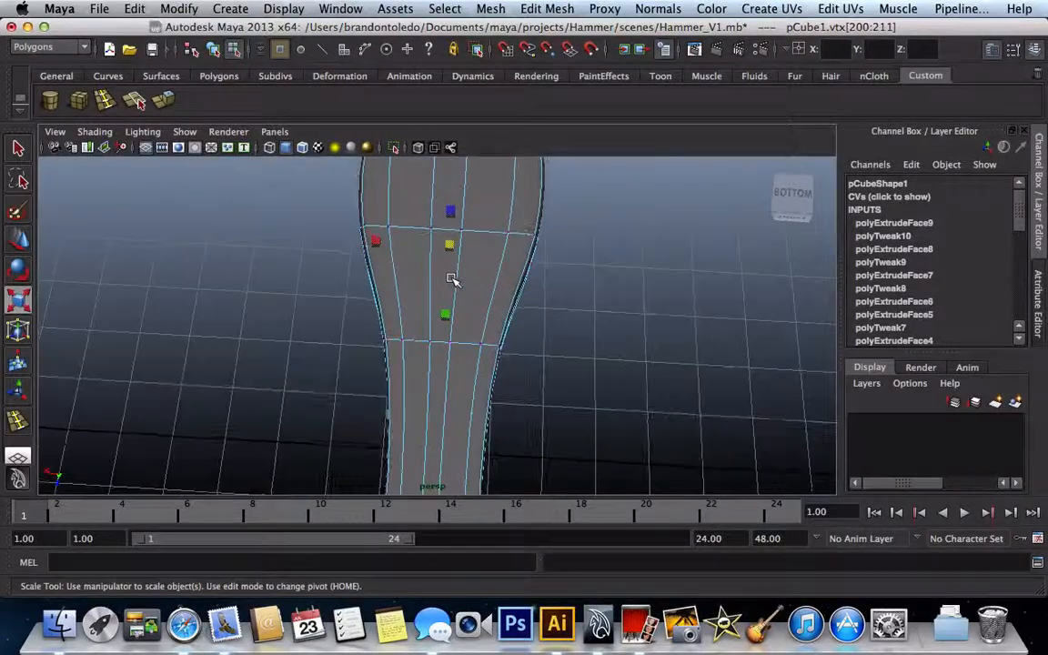
{"action": "scroll", "coordinate": [441, 366], "scroll_direction": "down", "scroll_amount": 3}
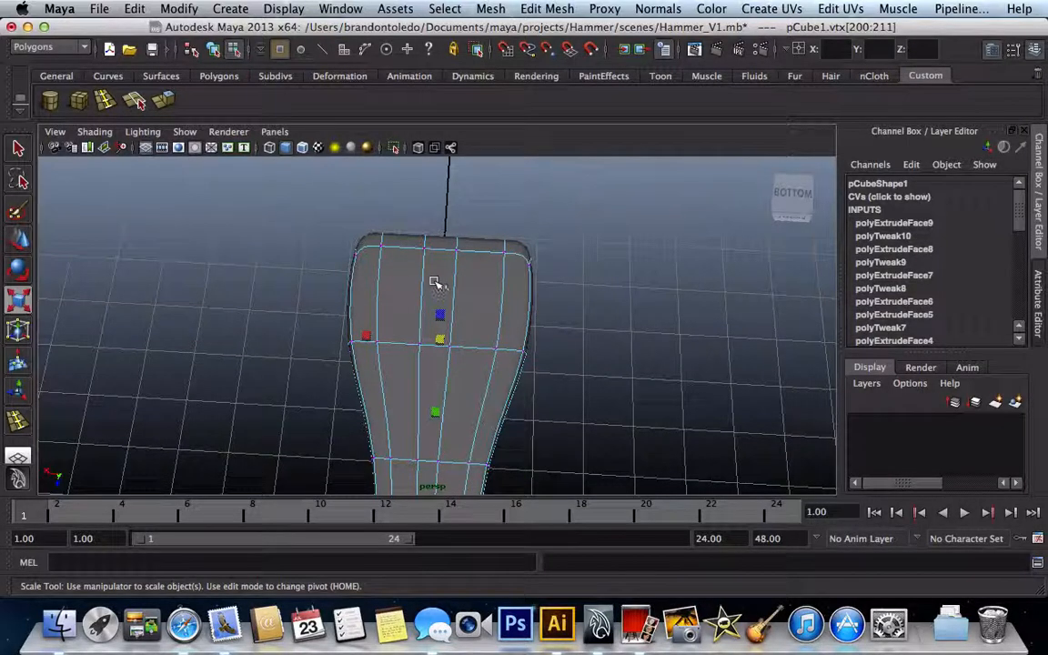
{"action": "right_click_drag", "start_coordinate": [435, 283], "coordinate": [435, 320]}
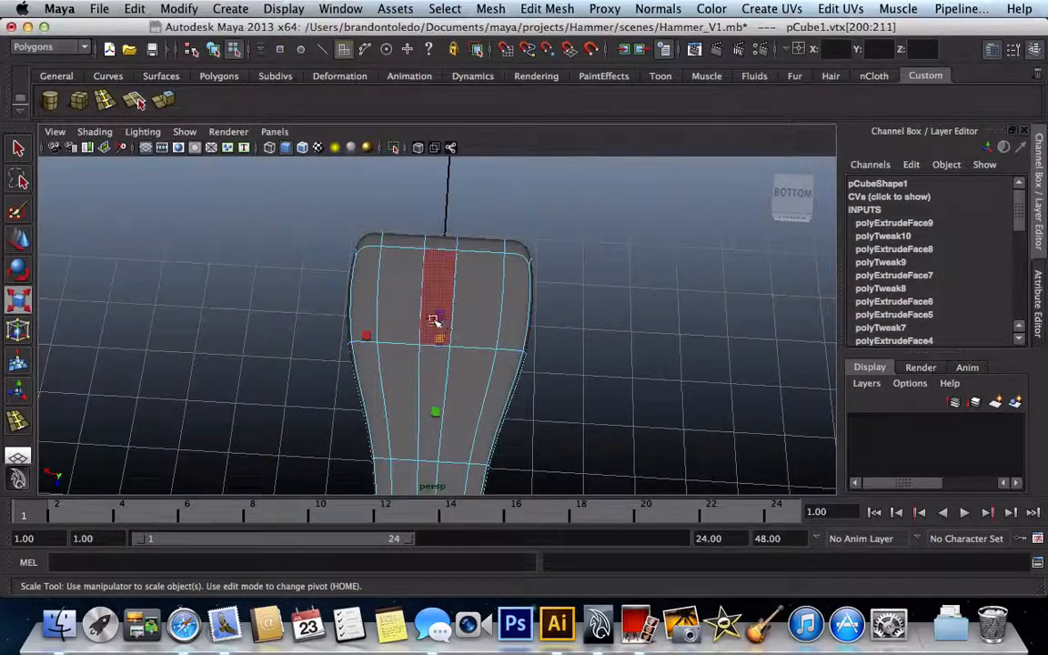
{"action": "left_click", "coordinate": [403, 312]}
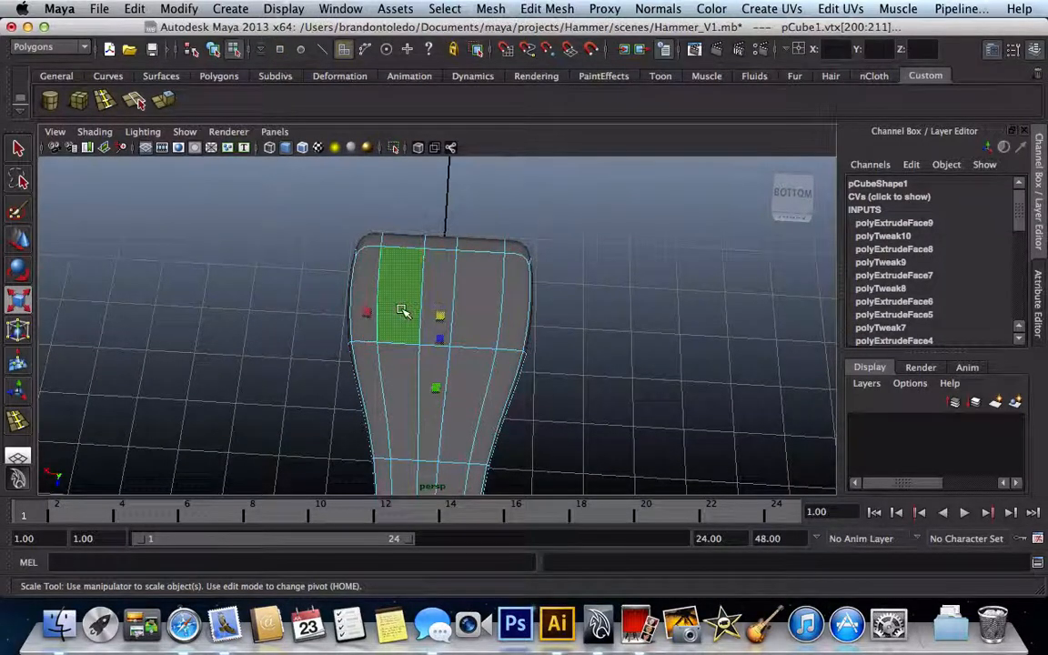
{"action": "left_click", "coordinate": [475, 313], "text": "shift"}
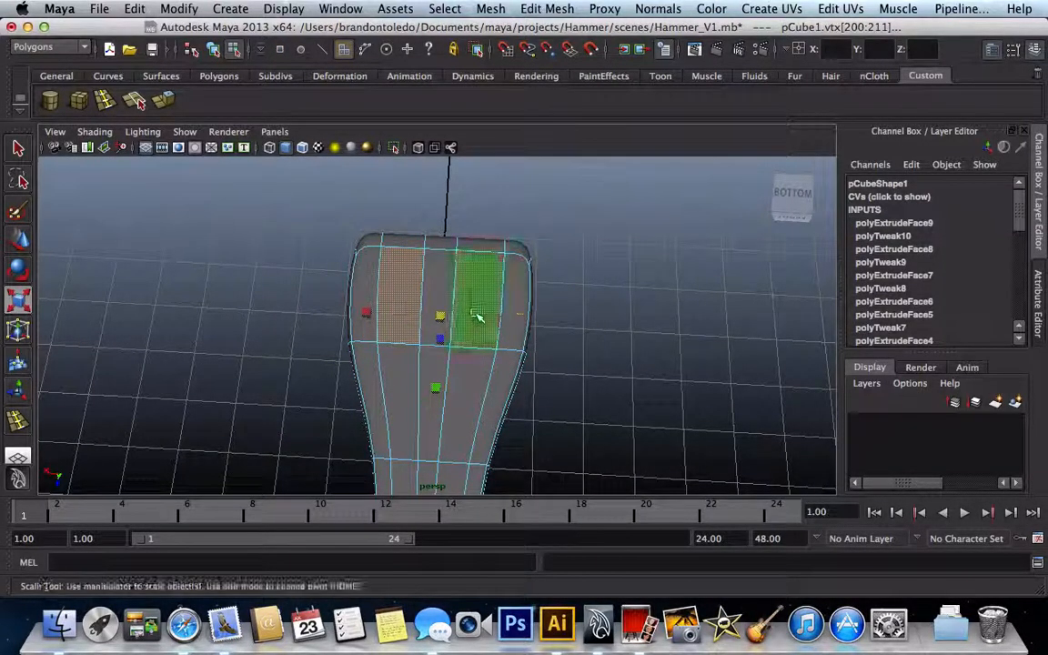
{"action": "left_click", "coordinate": [434, 285], "text": "shift"}
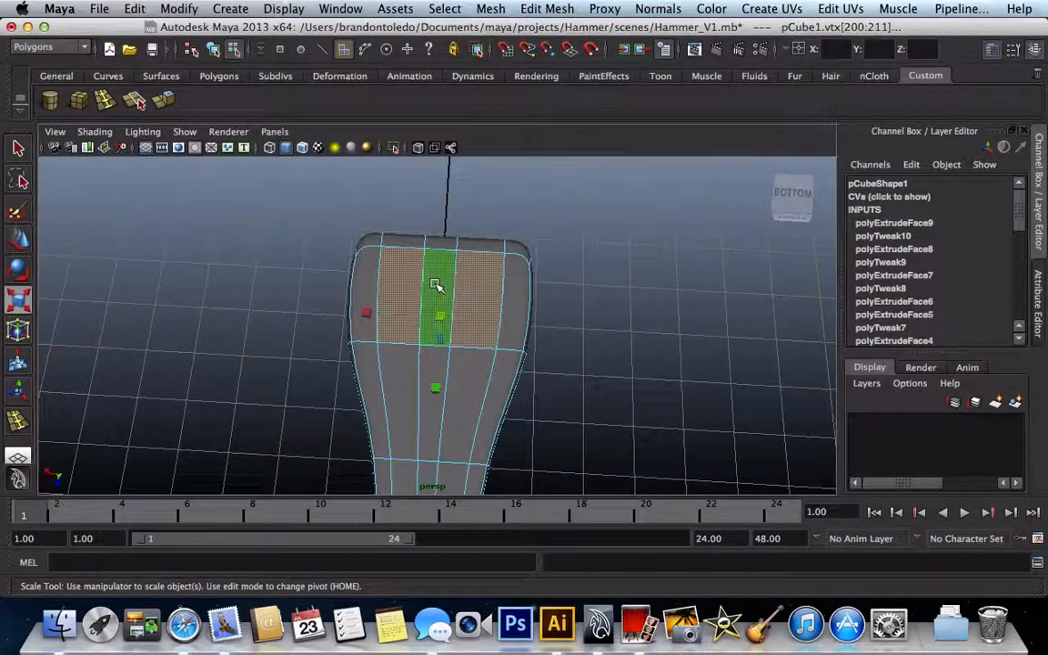
- Extrude the three selected underside faces about 1 unit outward to start the neck of the striking face
{"action": "key", "text": "4"}
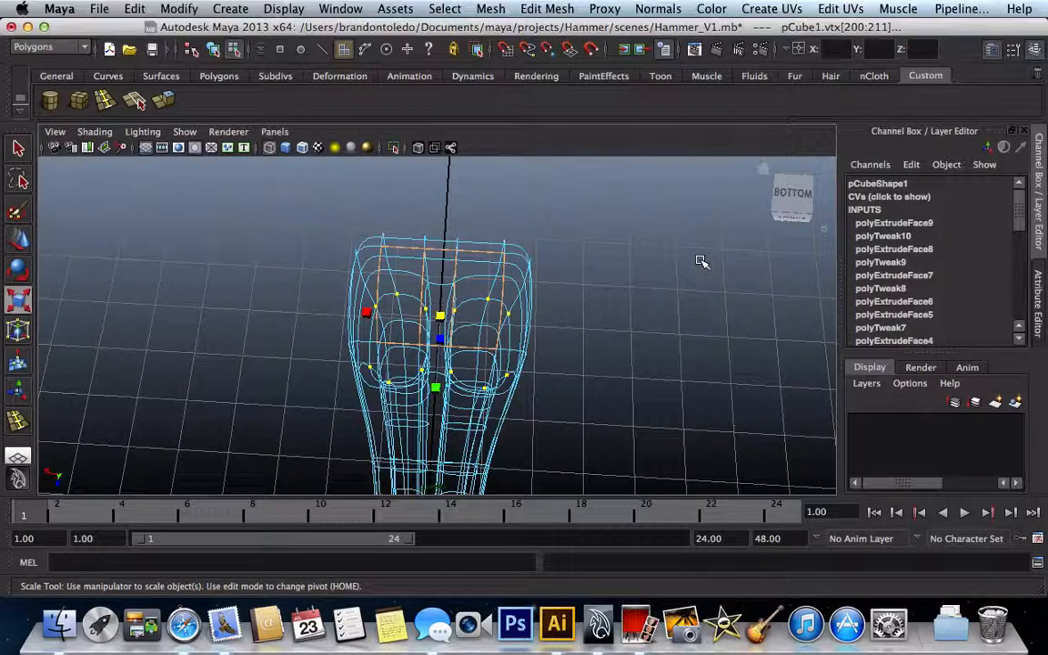
{"action": "left_click_drag", "start_coordinate": [697, 259], "coordinate": [603, 347], "text": "alt"}
{"action": "middle_click_drag", "start_coordinate": [603, 351], "coordinate": [614, 378], "text": "alt"}
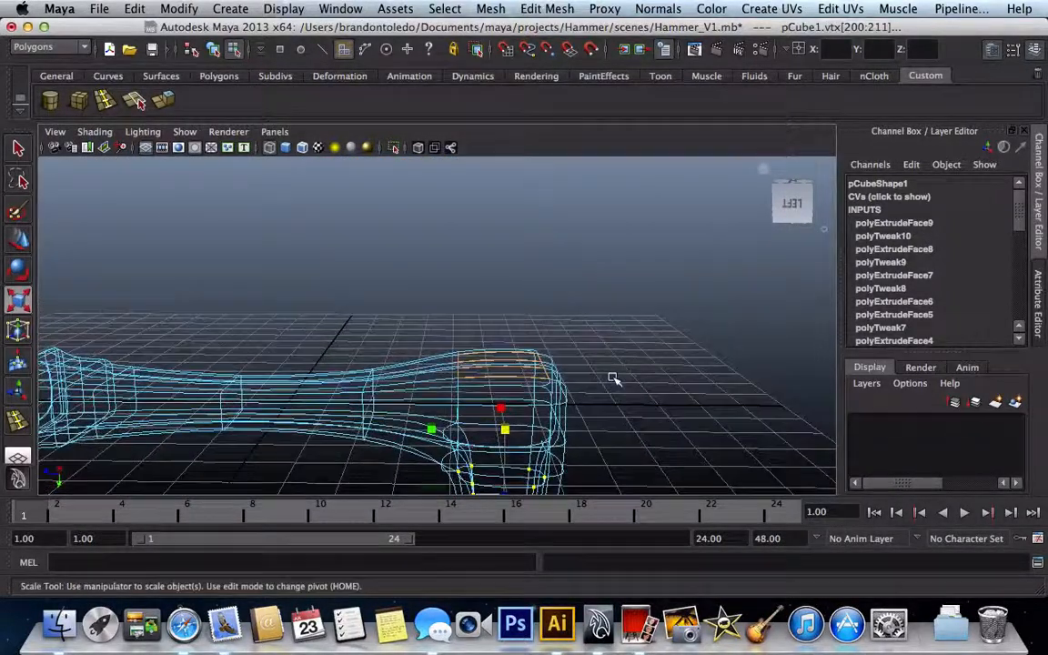
{"action": "key", "text": "5"}
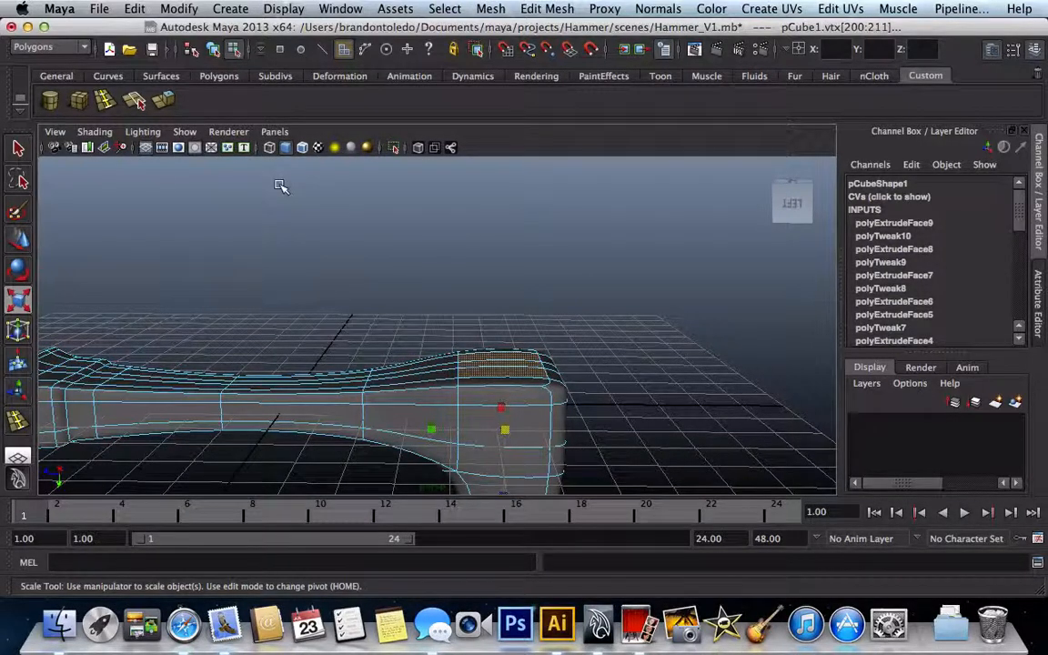
{"action": "left_click", "coordinate": [166, 100]}
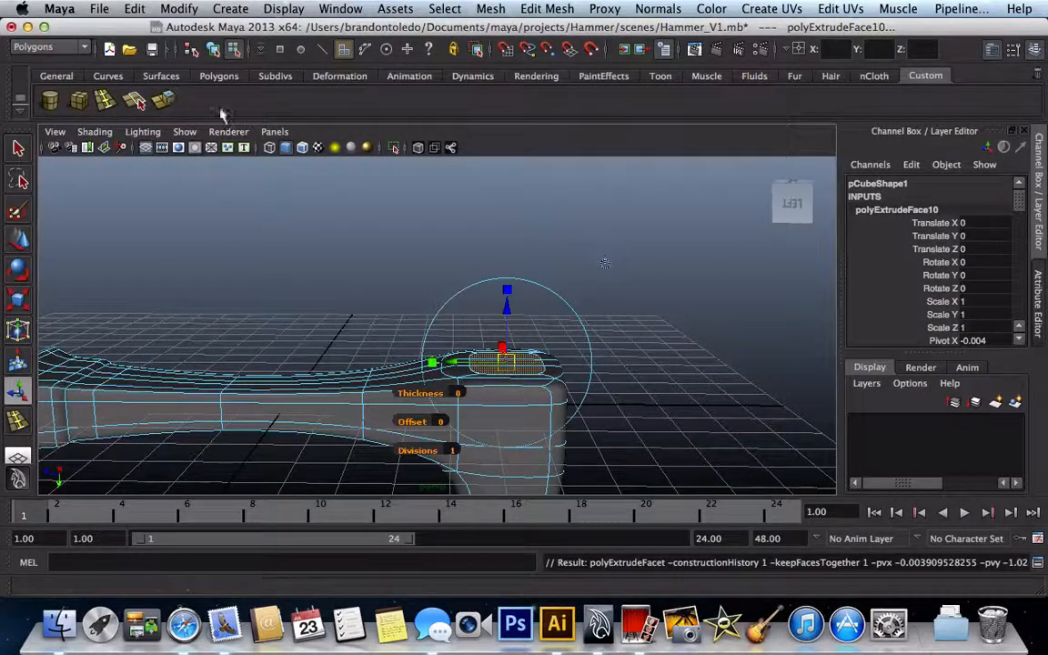
{"action": "scroll", "coordinate": [440, 262], "scroll_direction": "up", "scroll_amount": 5}
{"action": "scroll", "coordinate": [440, 262], "scroll_direction": "down", "scroll_amount": 5}
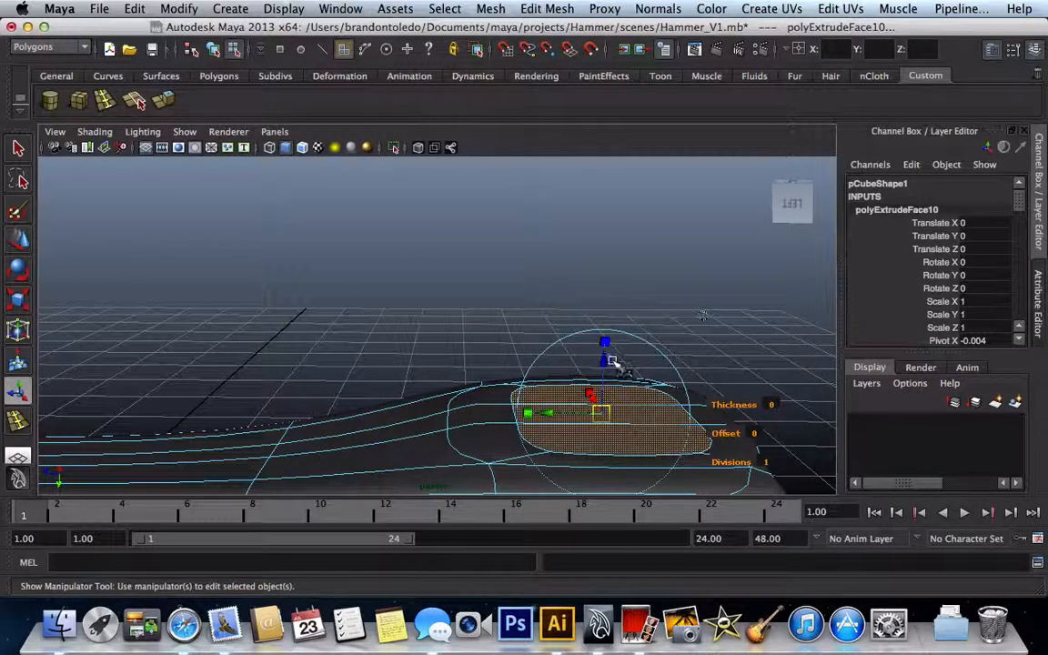
{"action": "left_click_drag", "start_coordinate": [606, 362], "coordinate": [517, 262]}
- Return to the unsmoothed mesh display and lengthen the extruded neck slightly
{"action": "key", "text": "1"}
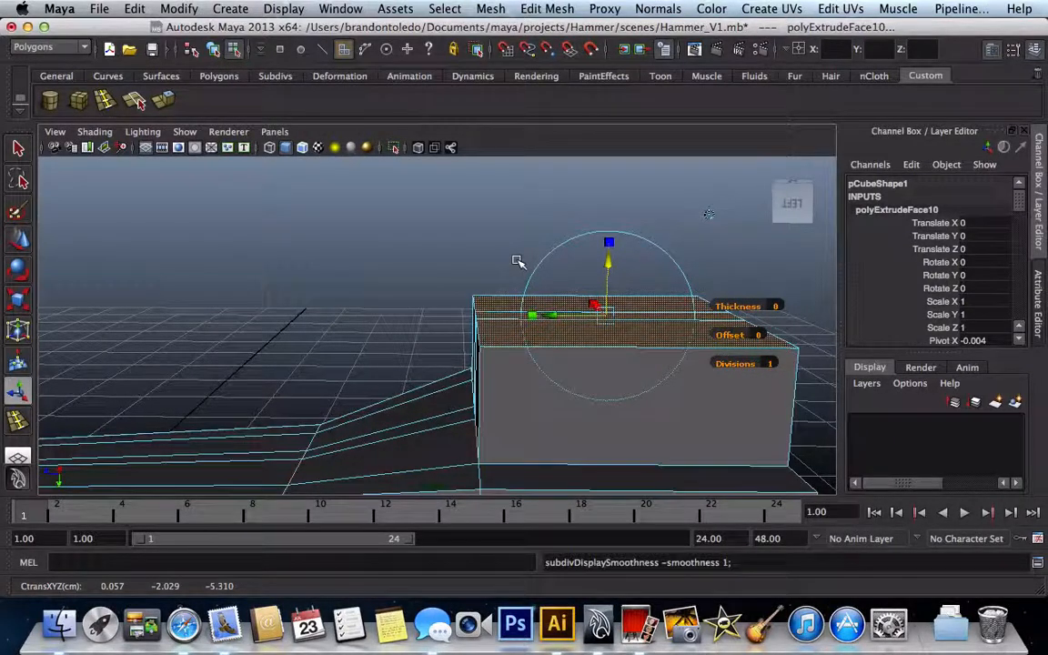
{"action": "scroll", "coordinate": [516, 262], "scroll_direction": "down", "scroll_amount": 8}
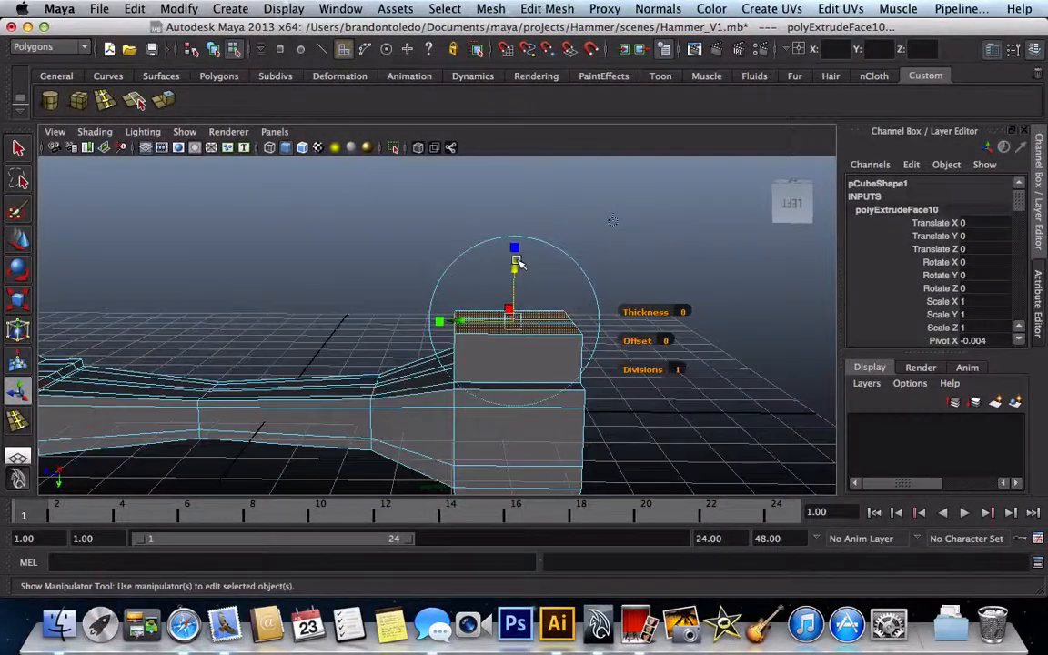
{"action": "scroll", "coordinate": [517, 262], "scroll_direction": "up", "scroll_amount": 2}
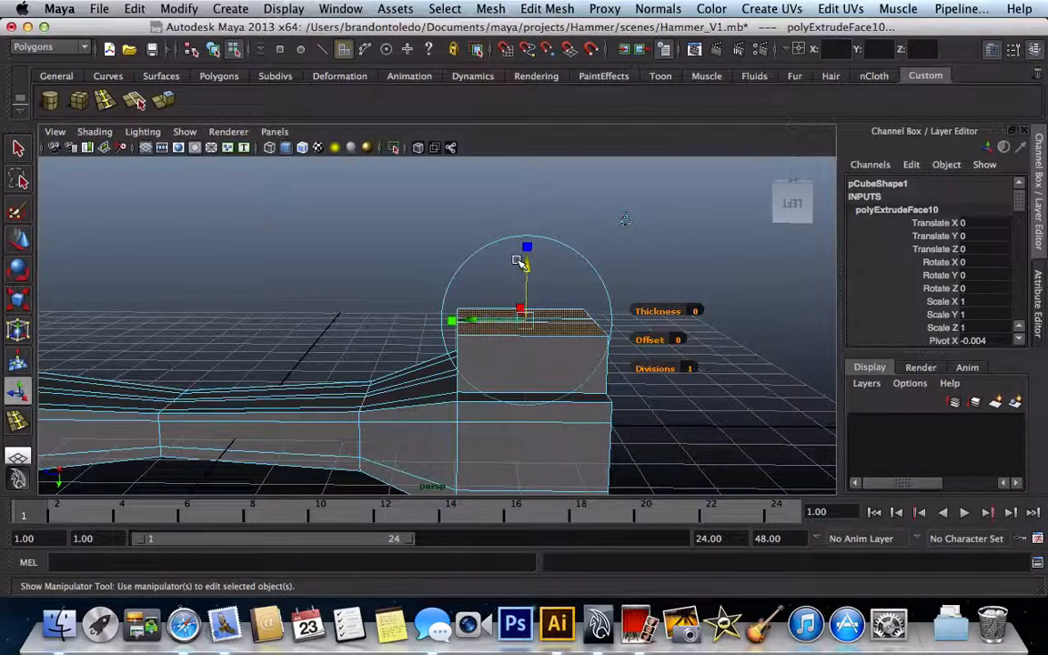
{"action": "left_click_drag", "start_coordinate": [517, 261], "coordinate": [689, 255], "text": "alt"}
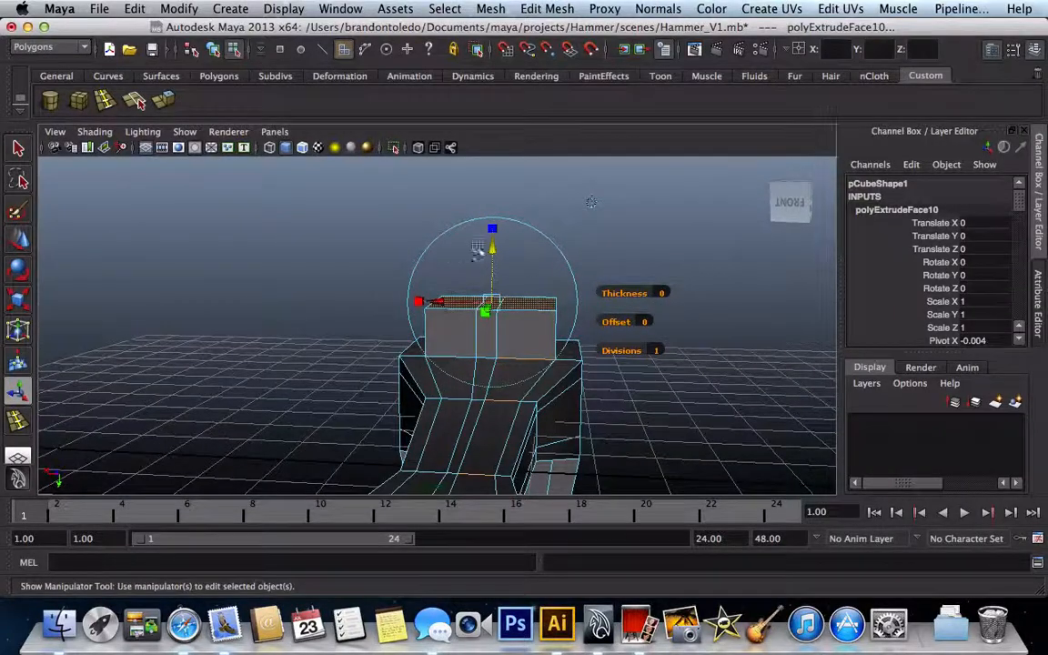
{"action": "left_click_drag", "start_coordinate": [492, 250], "coordinate": [492, 241]}
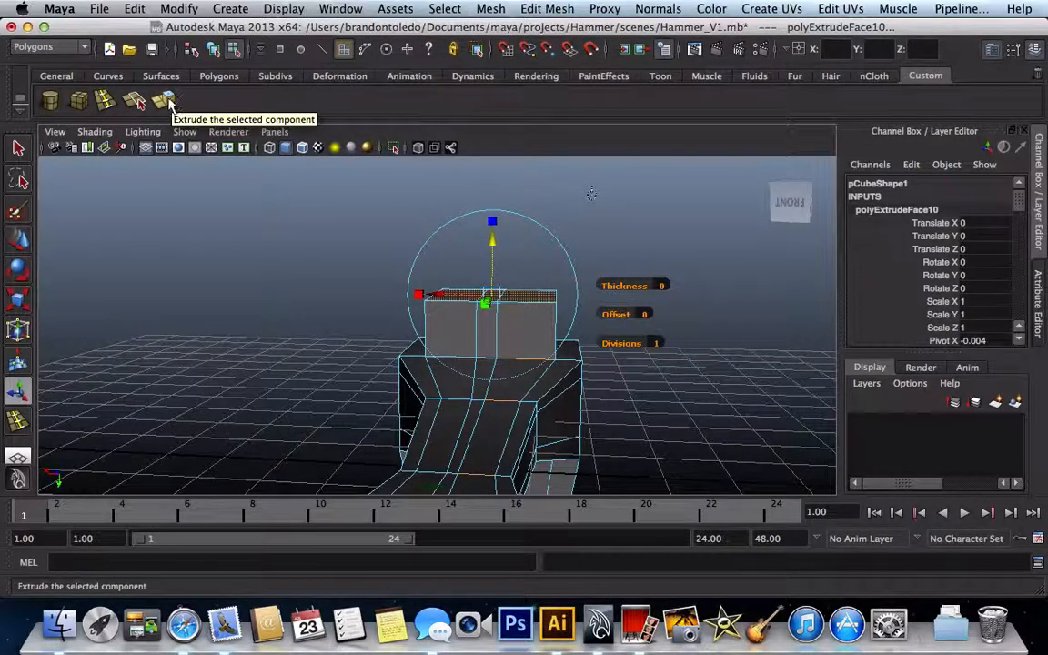
- Extrude the neck's end faces again, scale them to about double size, and move them outward to about Y -3.1 to form a flare
{"action": "left_click", "coordinate": [166, 102]}
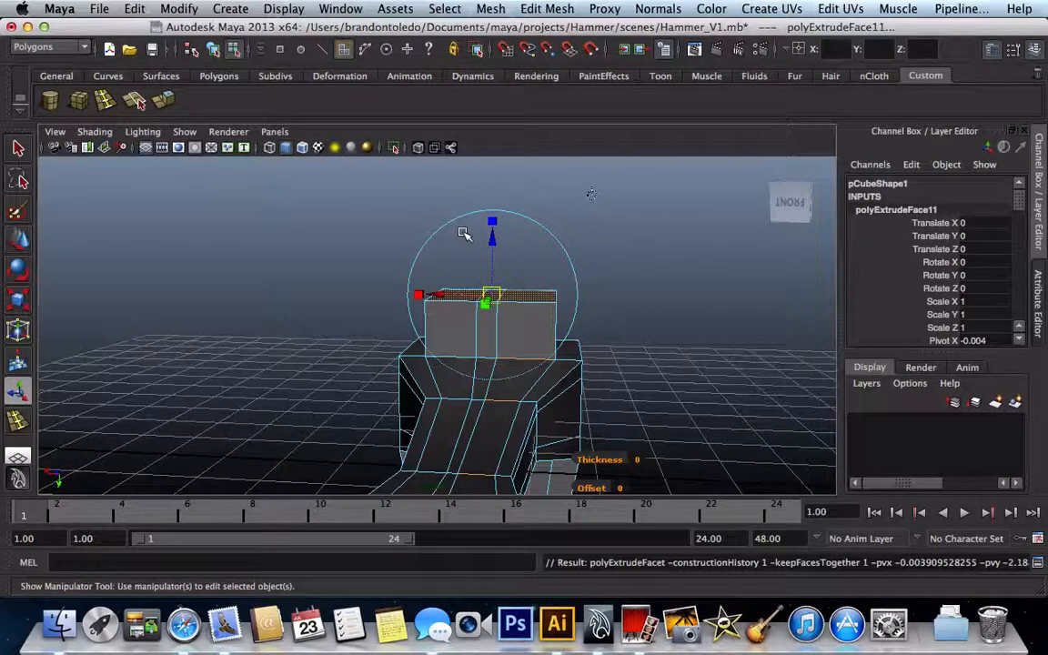
{"action": "key", "text": "r"}
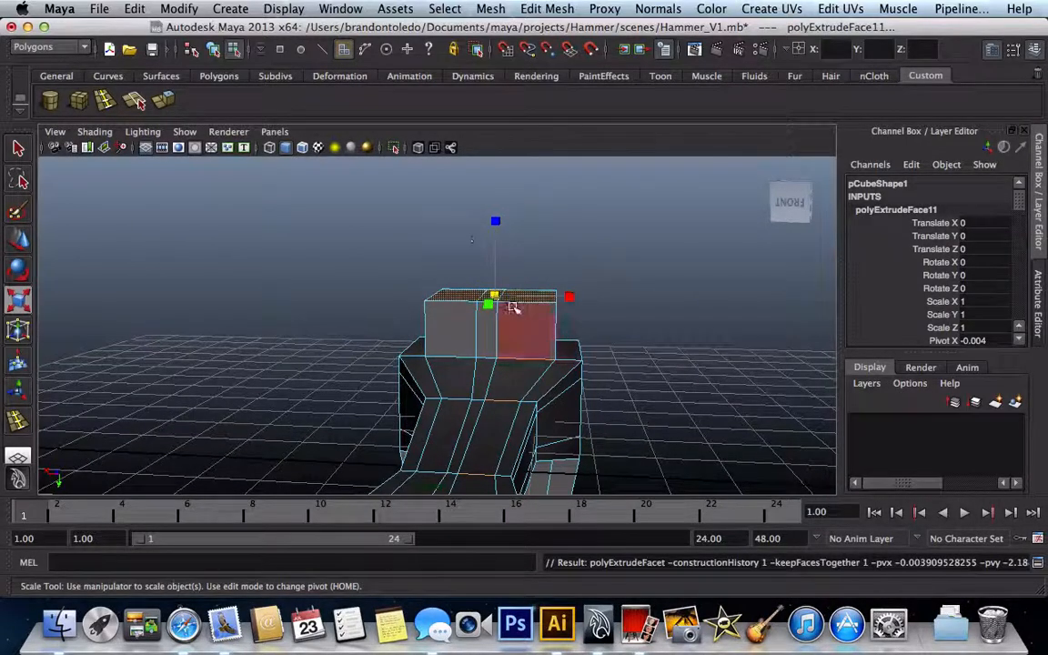
{"action": "left_click_drag", "start_coordinate": [493, 297], "coordinate": [570, 300]}
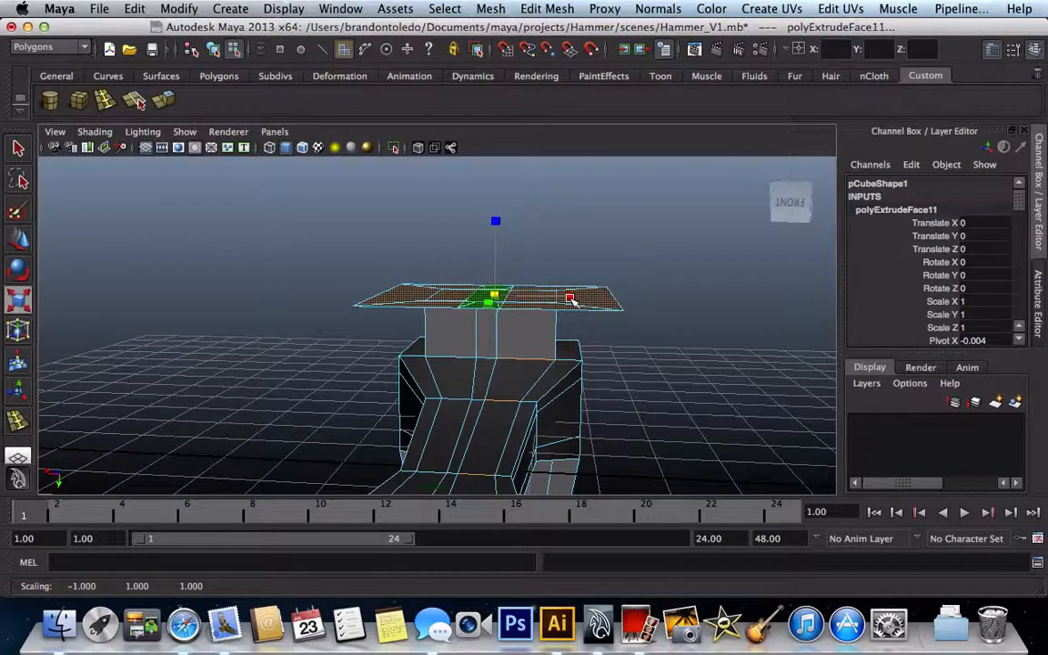
{"action": "key", "text": "w"}
{"action": "left_click", "coordinate": [503, 334]}
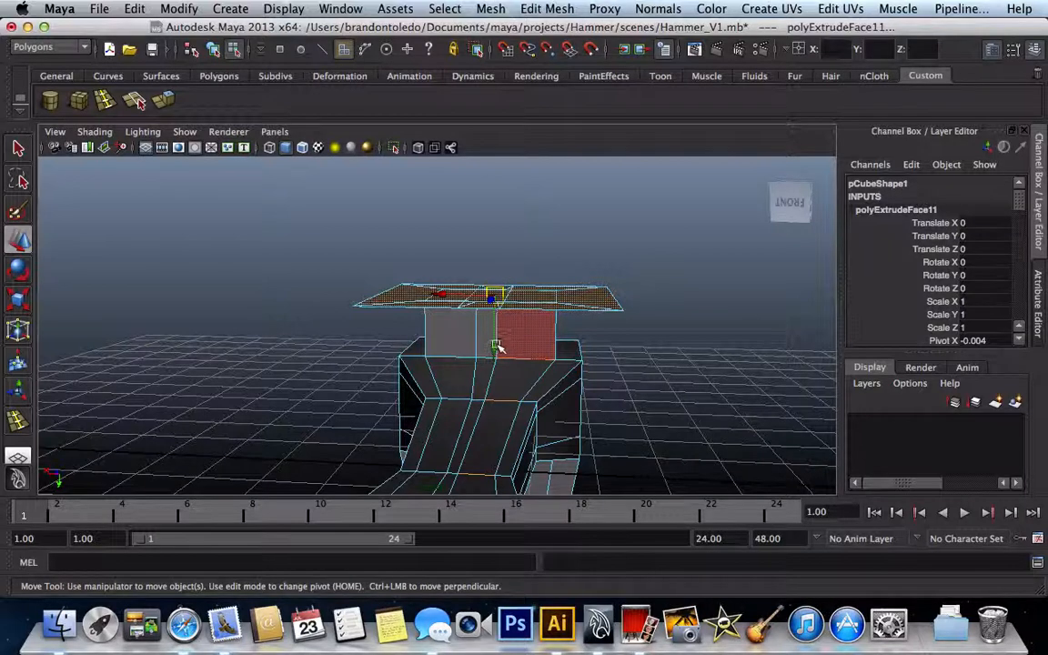
{"action": "left_click_drag", "start_coordinate": [497, 346], "coordinate": [494, 307]}
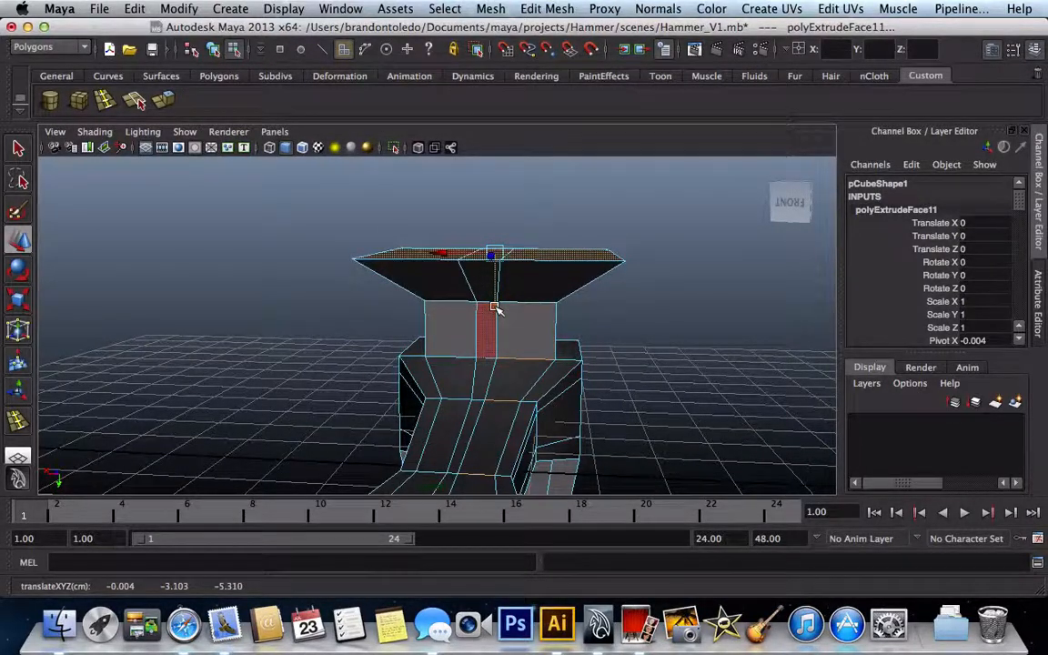
- Check the flare in smooth preview, return to the unsmoothed mesh, and move the end faces farther outward to about Y -3.32
{"action": "key", "text": "3"}
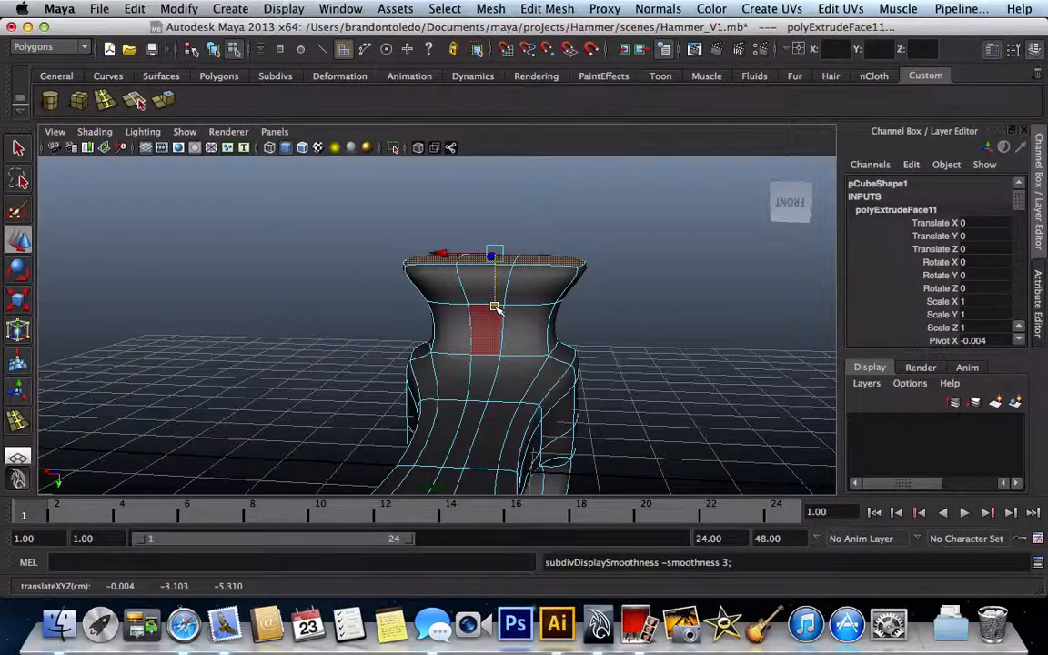
{"action": "key", "text": "1"}
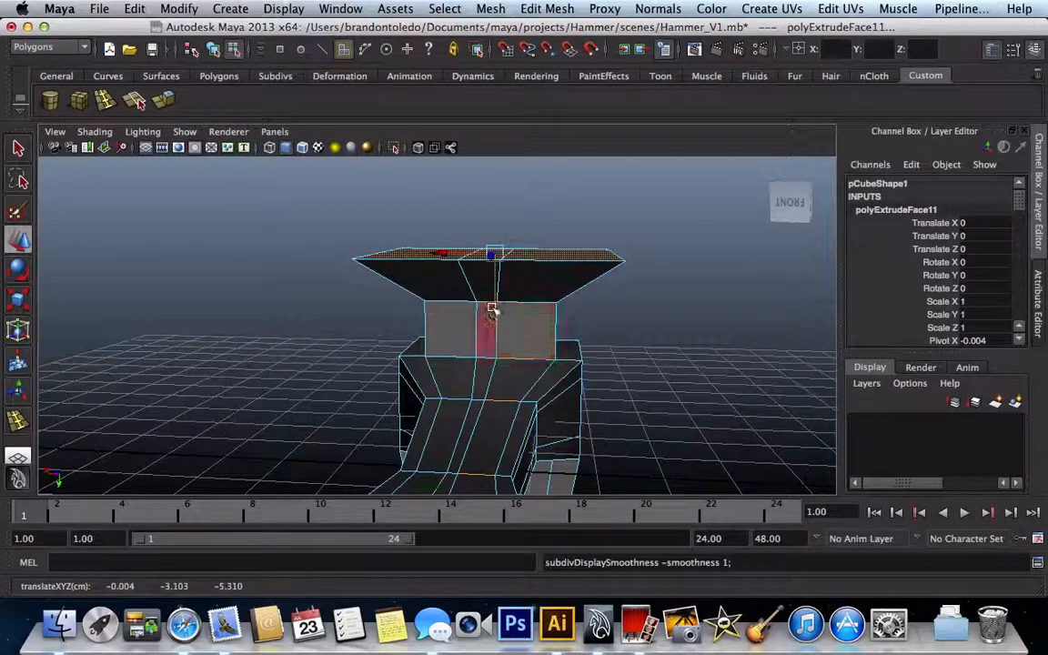
{"action": "left_click_drag", "start_coordinate": [494, 307], "coordinate": [492, 297]}
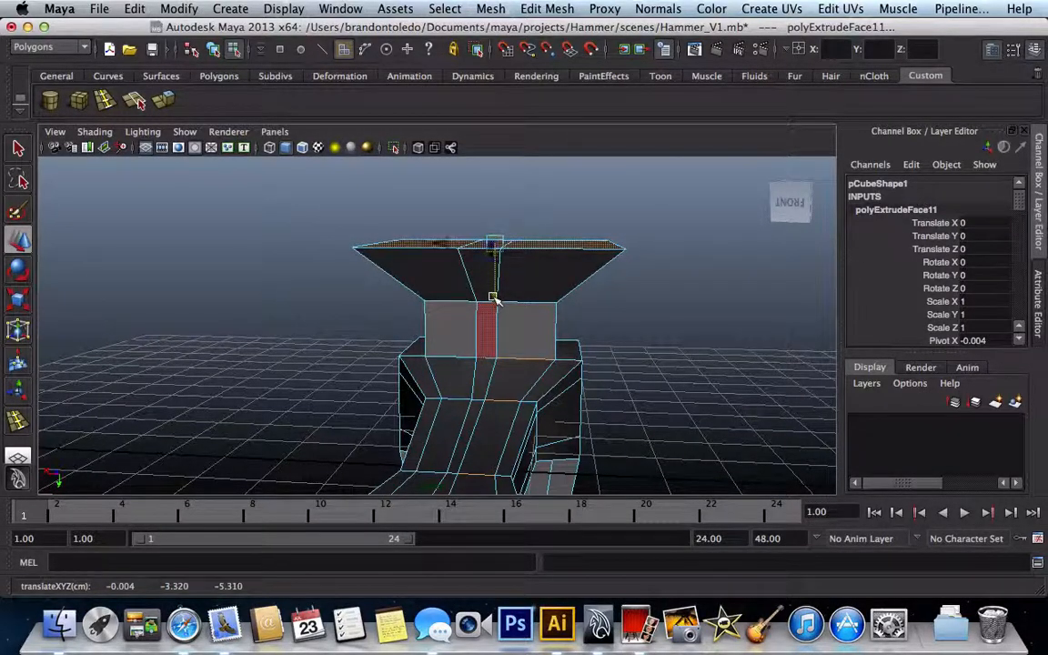
- Turn on smooth preview and examine the flared striking end from the front, above, and the side
{"action": "key", "text": "3"}
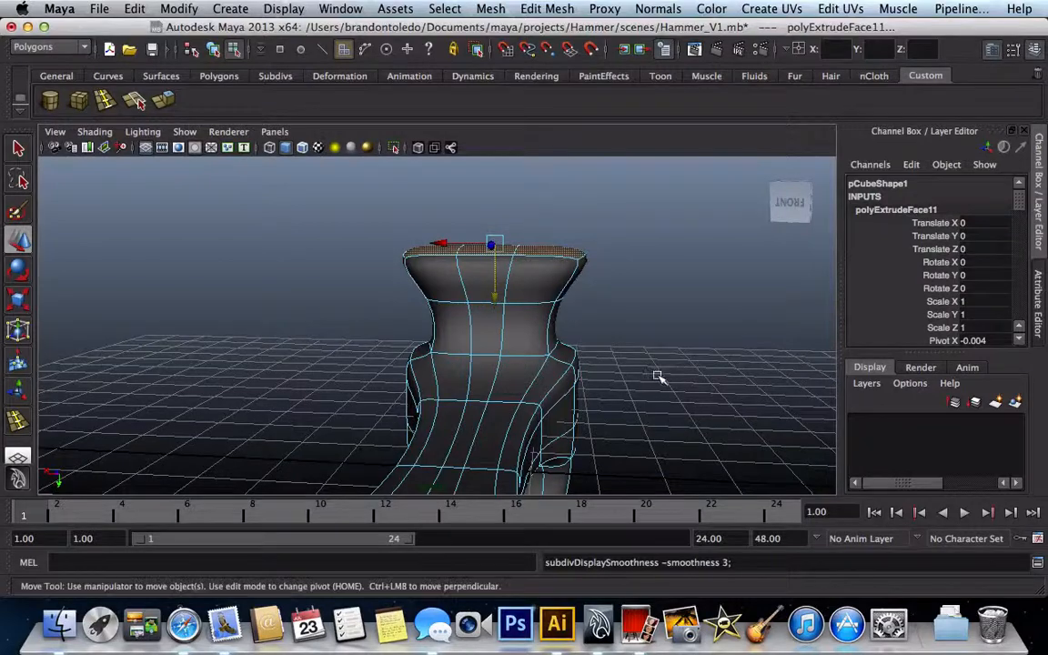
{"action": "scroll", "coordinate": [657, 376], "scroll_direction": "down", "scroll_amount": 10}
{"action": "scroll", "coordinate": [657, 376], "scroll_direction": "up", "scroll_amount": 6}
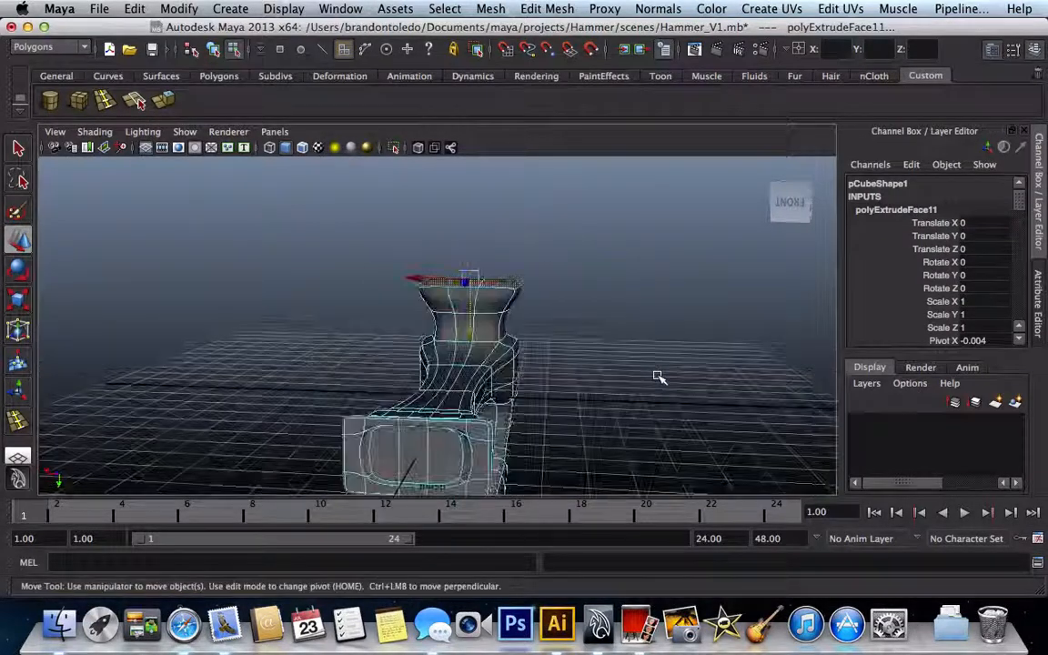
{"action": "scroll", "coordinate": [657, 376], "scroll_direction": "down", "scroll_amount": 3}
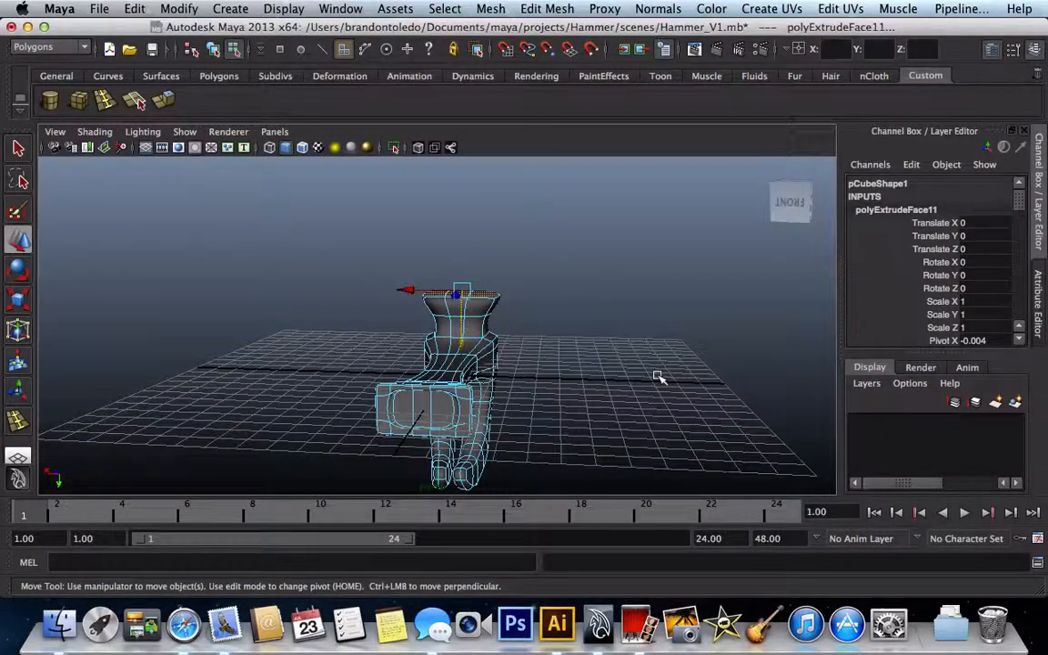
{"action": "left_click_drag", "start_coordinate": [659, 374], "coordinate": [53, 53], "text": "alt"}
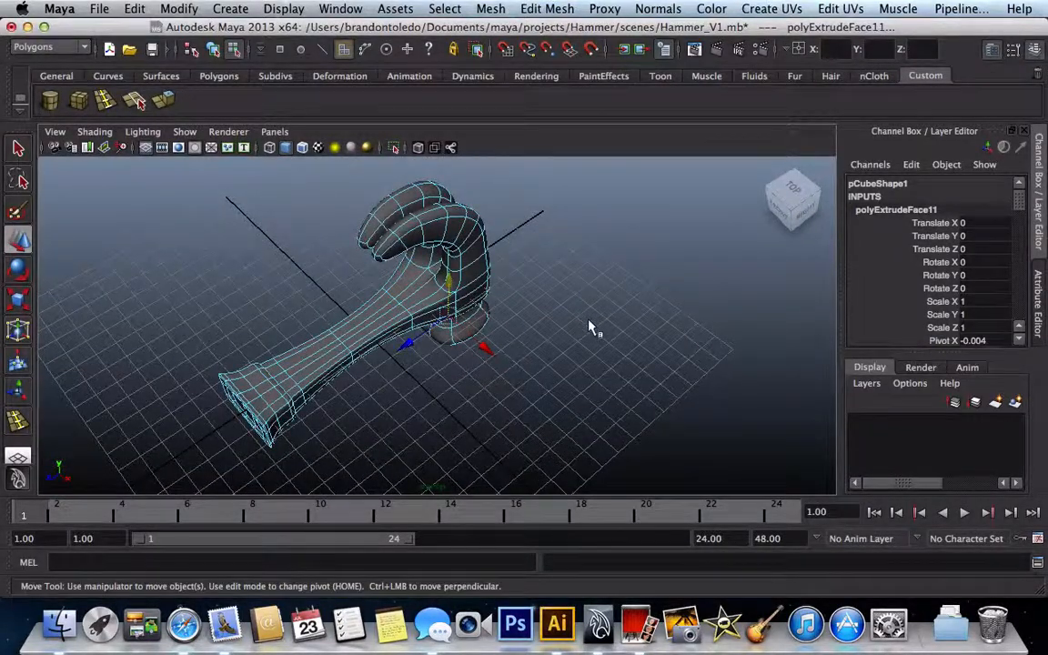
{"action": "left_click_drag", "start_coordinate": [591, 327], "coordinate": [471, 224], "text": "alt"}
{"action": "scroll", "coordinate": [521, 295], "scroll_direction": "up", "scroll_amount": 5}
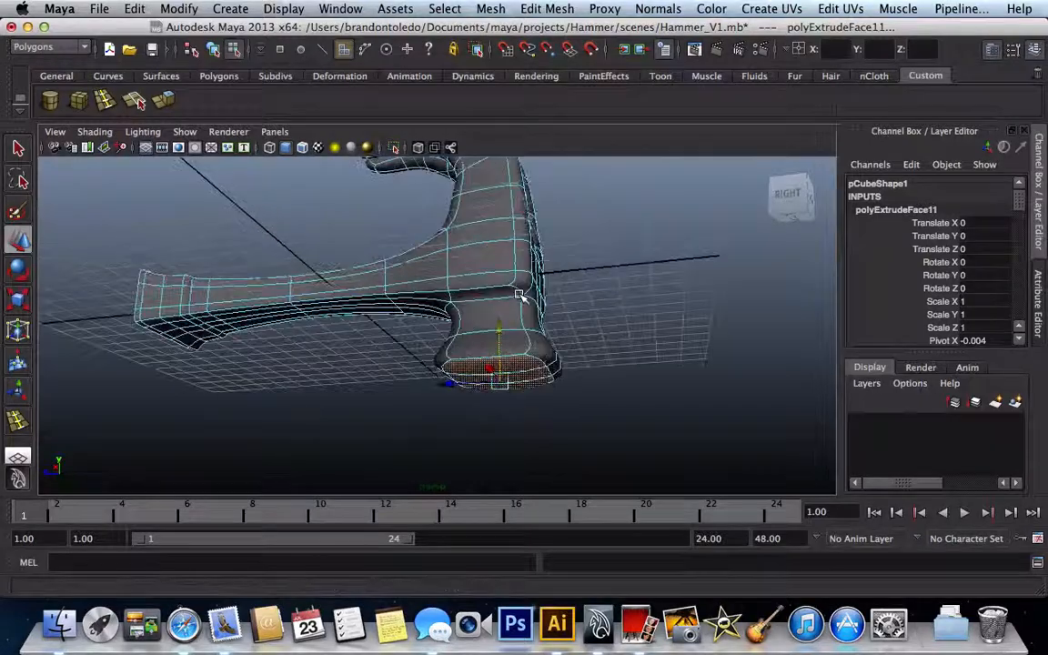
{"action": "left_click_drag", "start_coordinate": [621, 294], "coordinate": [648, 369], "text": "alt"}
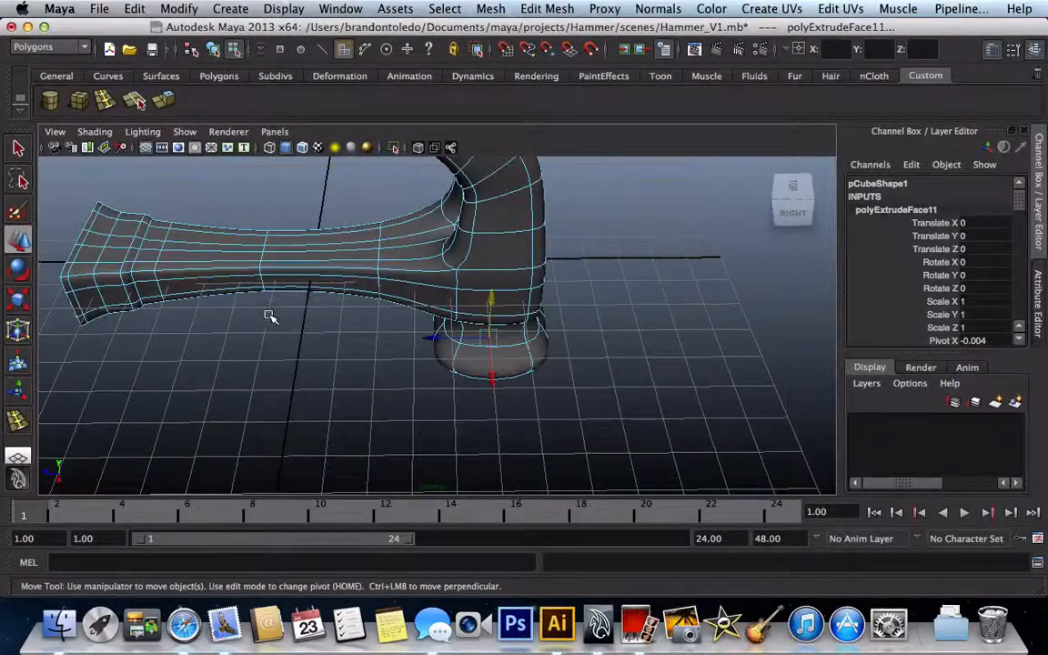
- Select the vertices at the handle's free end and move them outward to about Z 9.12 to lengthen the handle
{"action": "scroll", "coordinate": [270, 316], "scroll_direction": "down", "scroll_amount": 6}
{"action": "scroll", "coordinate": [270, 317], "scroll_direction": "up", "scroll_amount": 1}
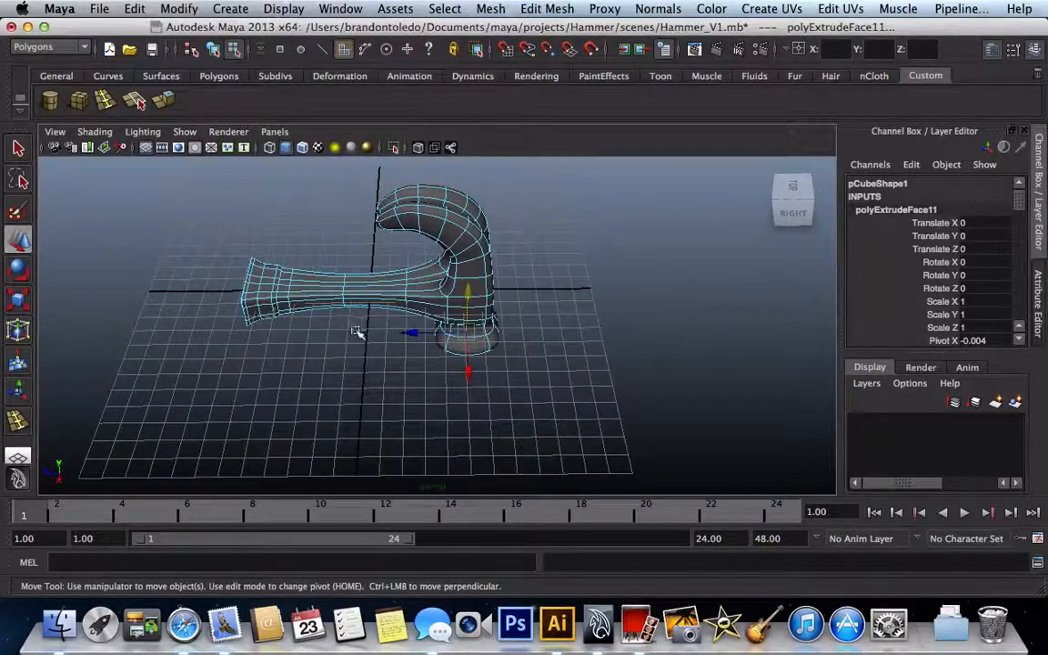
{"action": "right_click", "coordinate": [290, 310]}
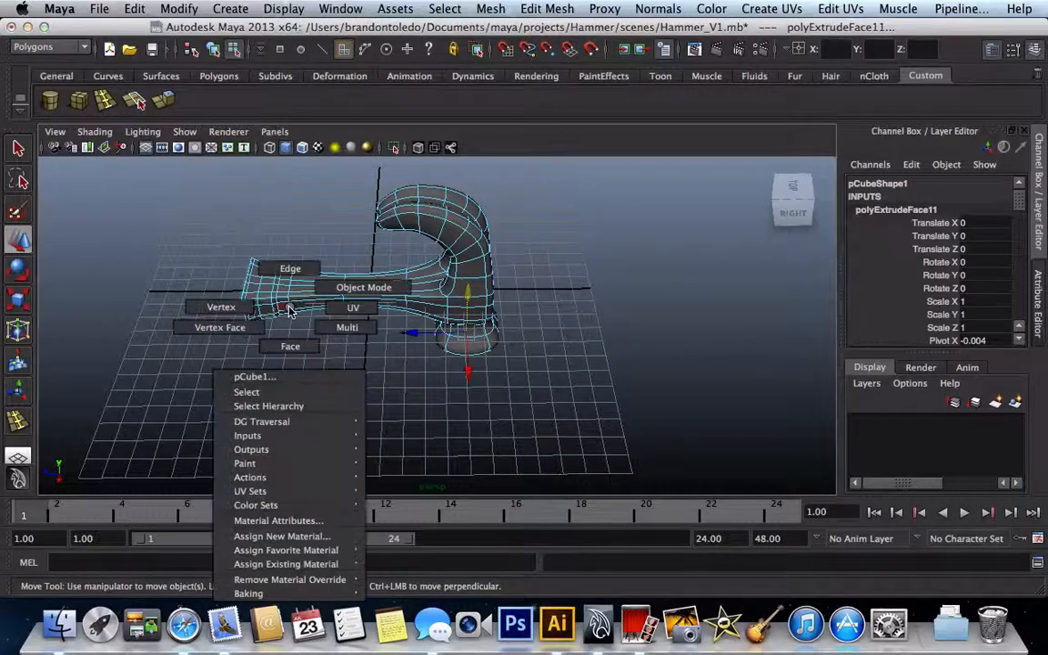
{"action": "left_click", "coordinate": [238, 293]}
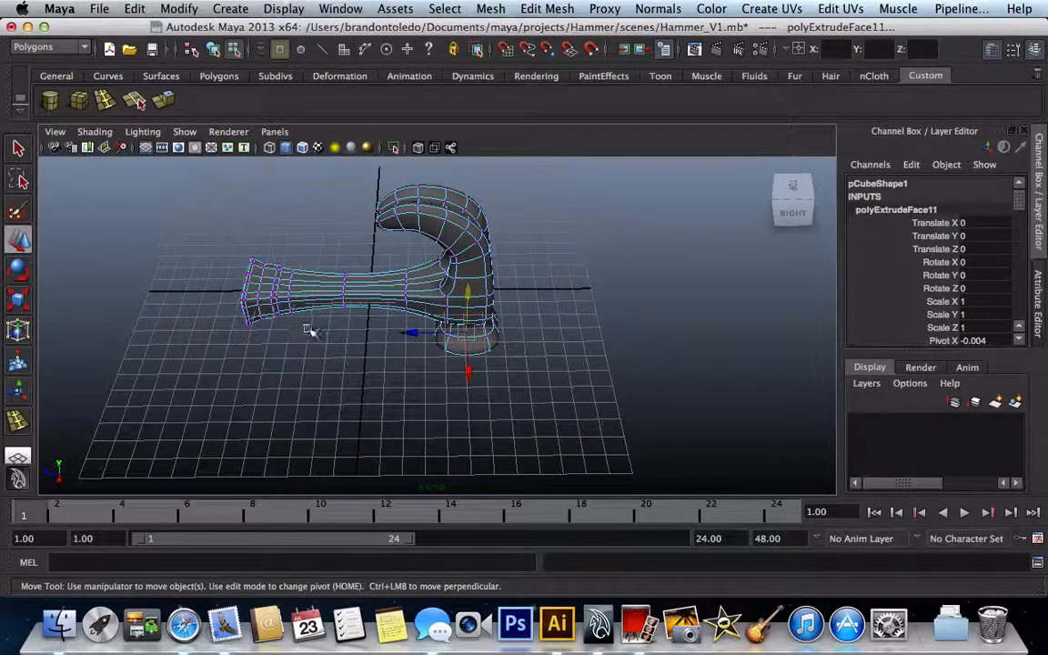
{"action": "left_click_drag", "start_coordinate": [227, 266], "coordinate": [206, 235]}
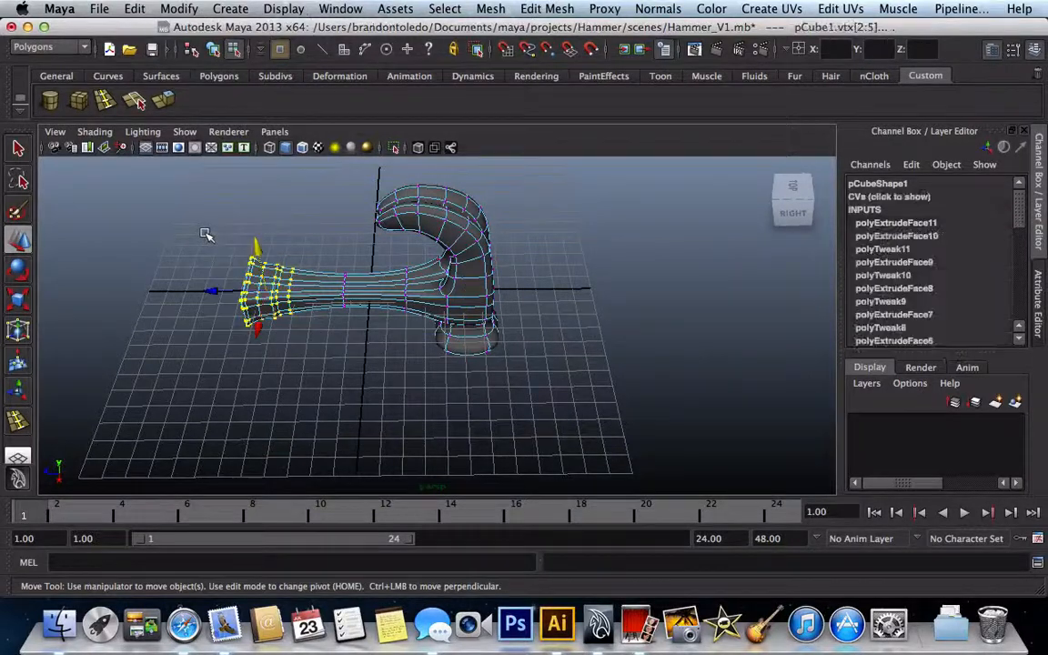
{"action": "middle_click_drag", "start_coordinate": [206, 235], "coordinate": [230, 162]}
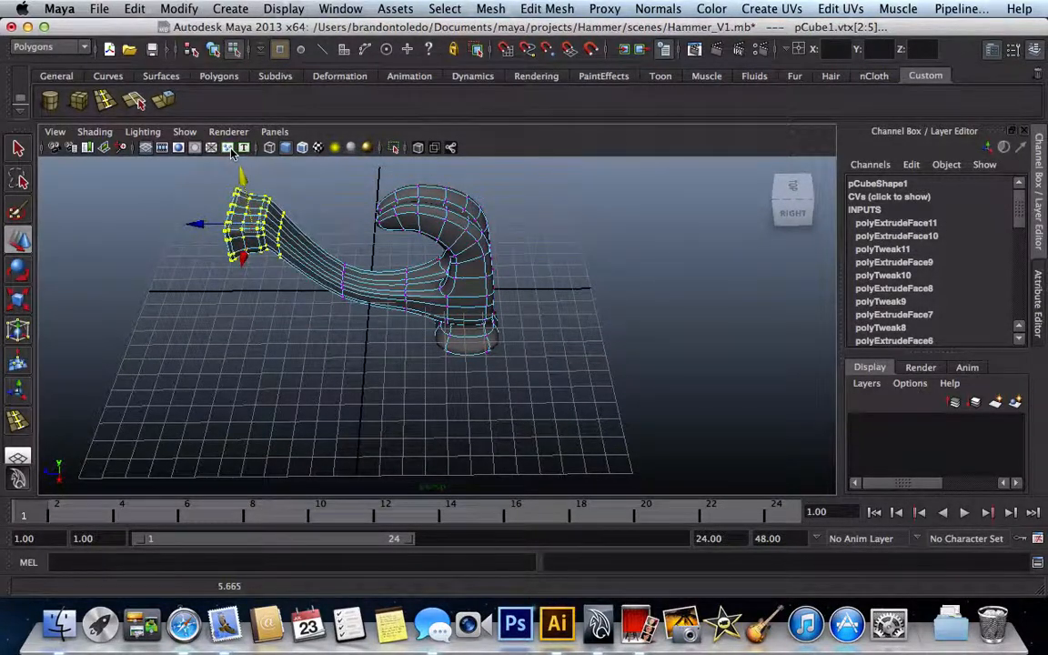
{"action": "key", "text": "z"}
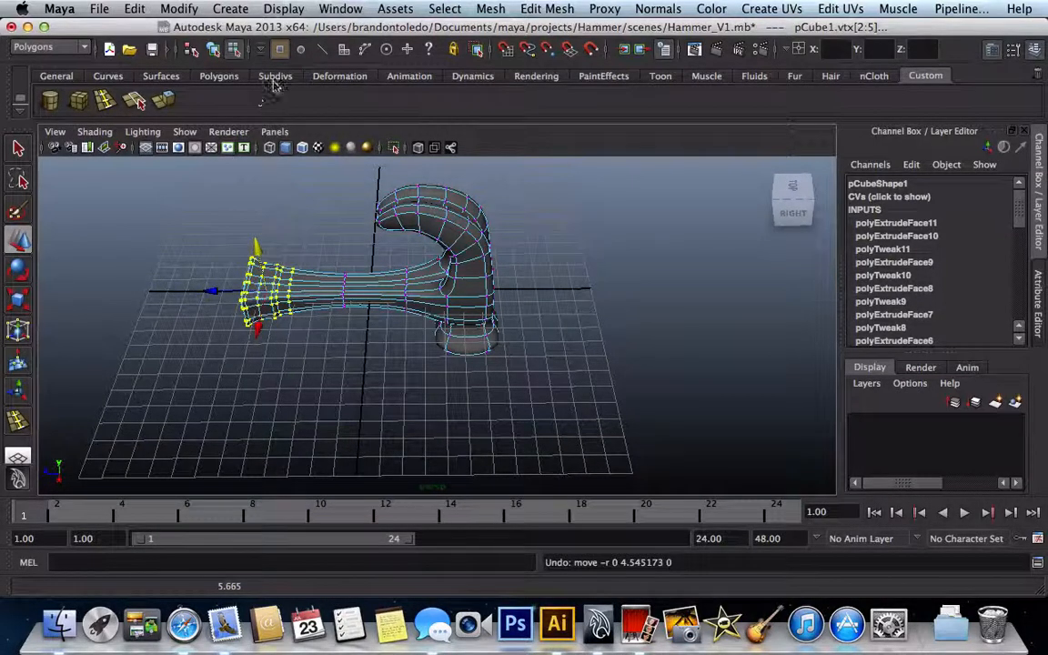
{"action": "middle_click_drag", "start_coordinate": [313, 217], "coordinate": [313, 217], "text": "alt"}
{"action": "left_click_drag", "start_coordinate": [313, 217], "coordinate": [412, 136], "text": "alt"}
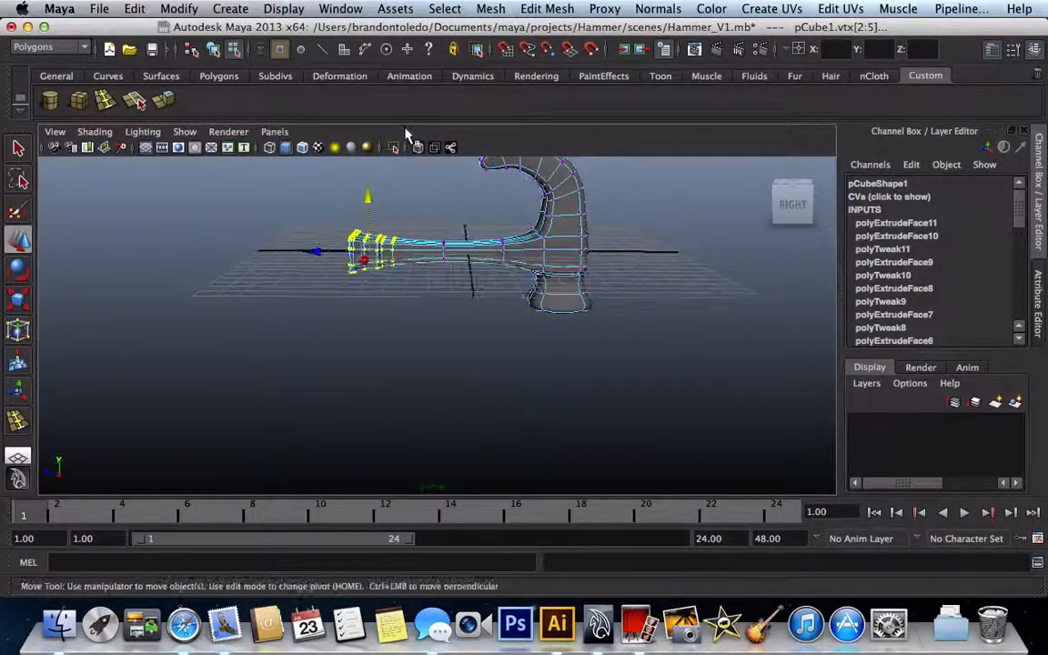
{"action": "left_click_drag", "start_coordinate": [318, 249], "coordinate": [259, 246]}
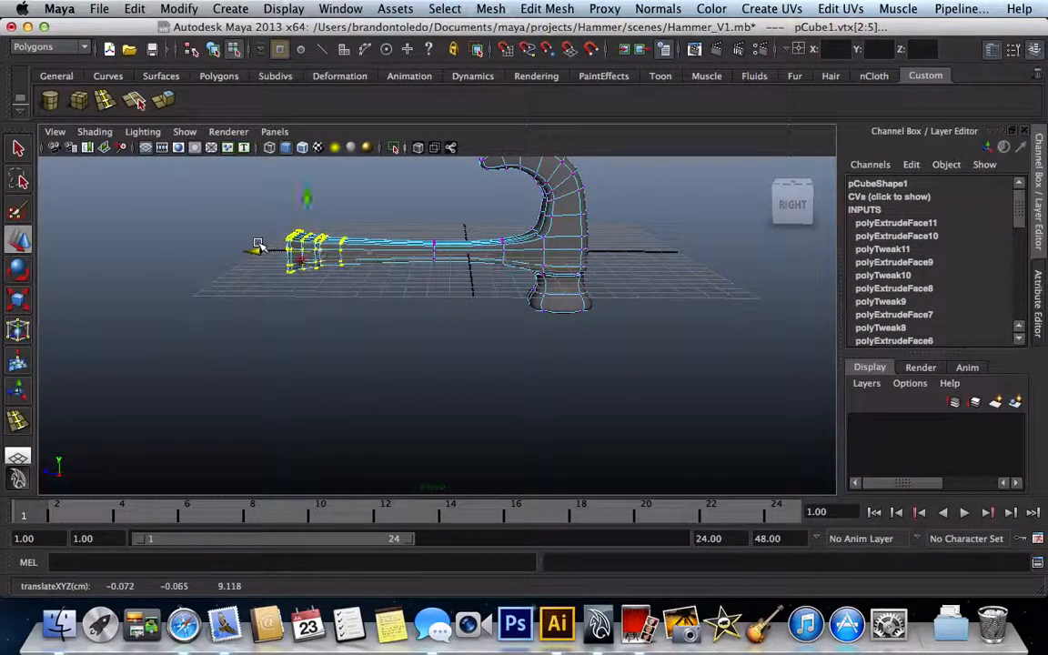
- Select the ring of vertices in the middle of the handle, scale it slightly, and clear the selection
{"action": "left_click_drag", "start_coordinate": [446, 274], "coordinate": [406, 223]}
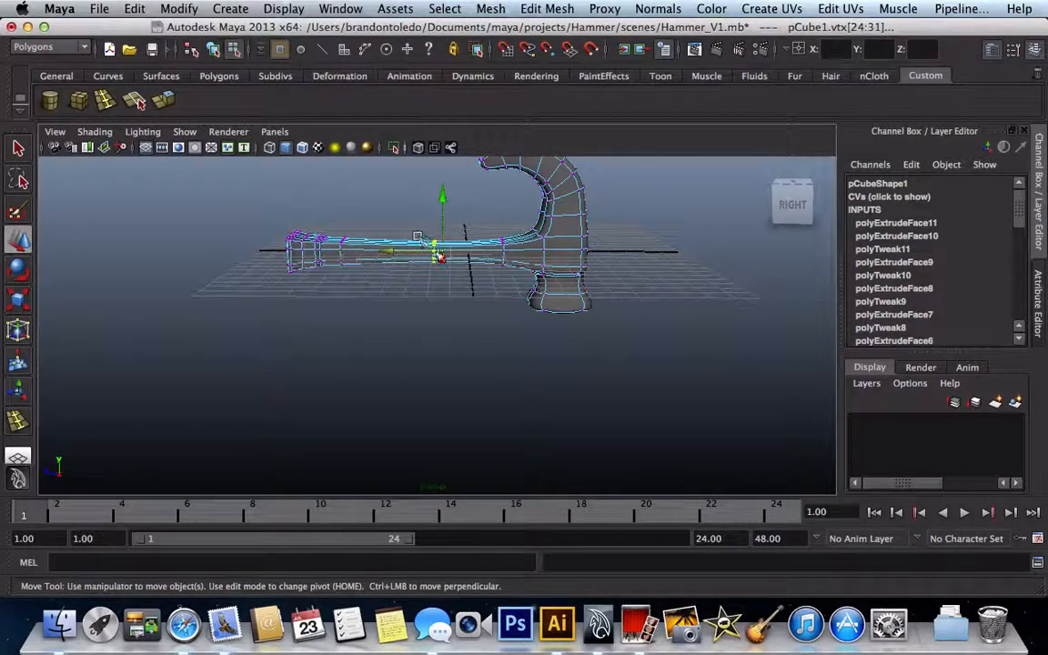
{"action": "key", "text": "r"}
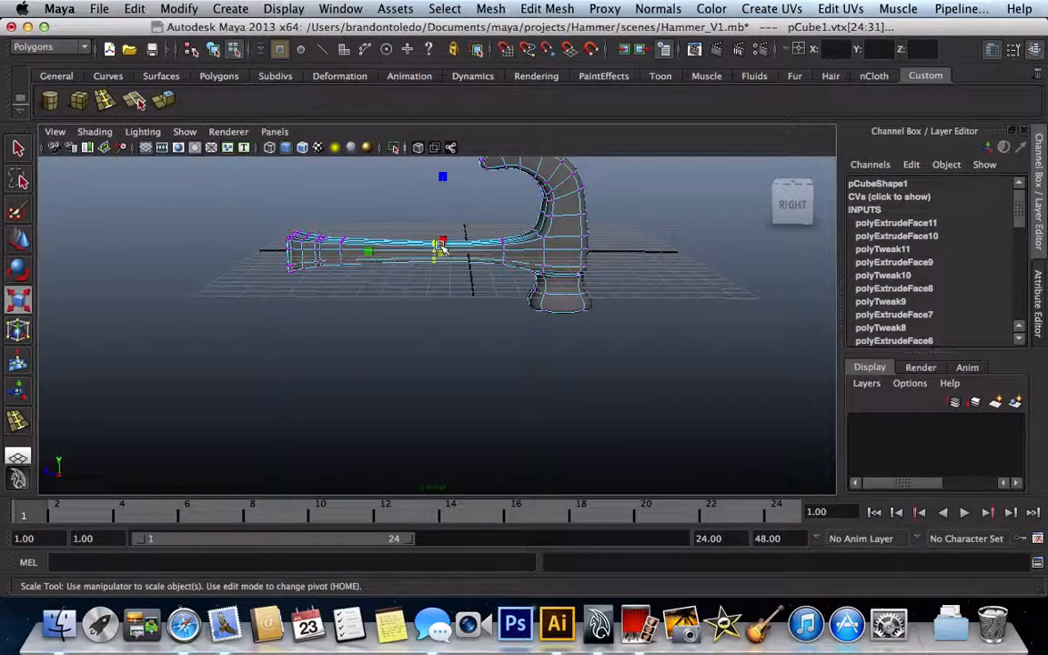
{"action": "left_click_drag", "start_coordinate": [443, 254], "coordinate": [445, 266]}
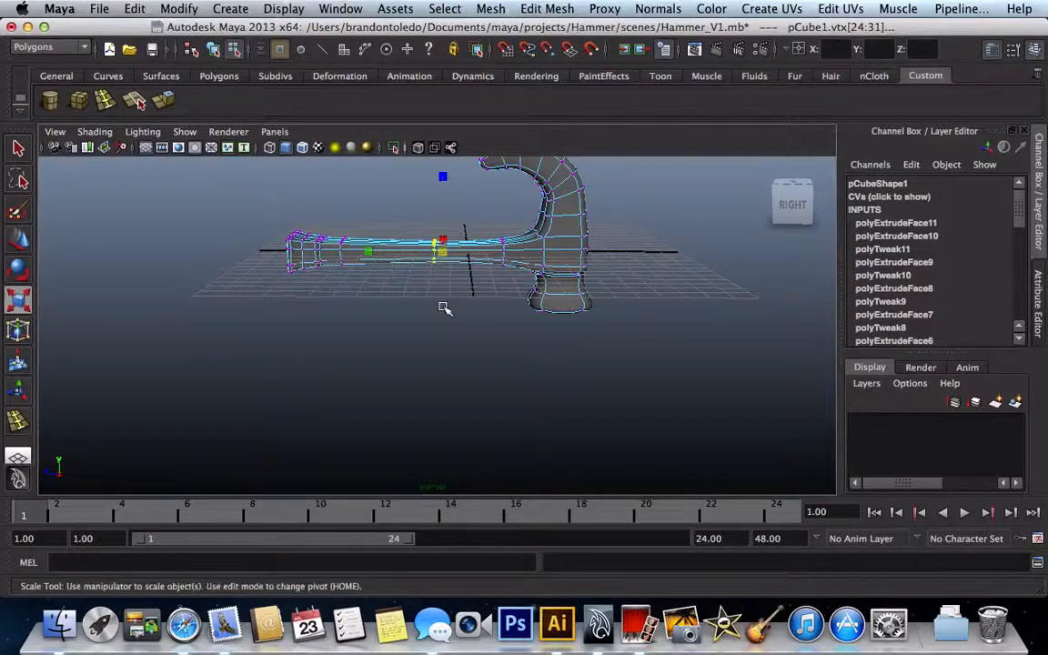
{"action": "left_click", "coordinate": [444, 308]}
- Compare the hammer in smooth preview and unsmoothed display, and examine the handle and its junction with the head
{"action": "scroll", "coordinate": [444, 308], "scroll_direction": "up", "scroll_amount": 5}
{"action": "scroll", "coordinate": [444, 307], "scroll_direction": "down", "scroll_amount": 1}
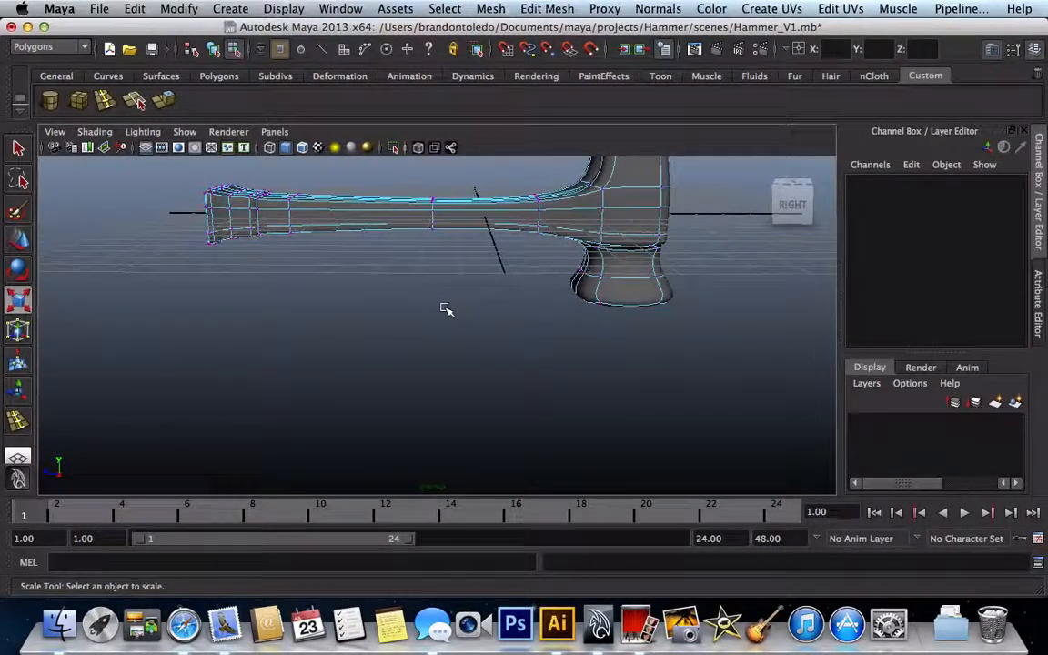
{"action": "key", "text": "3"}
{"action": "scroll", "coordinate": [463, 241], "scroll_direction": "down", "scroll_amount": 3}
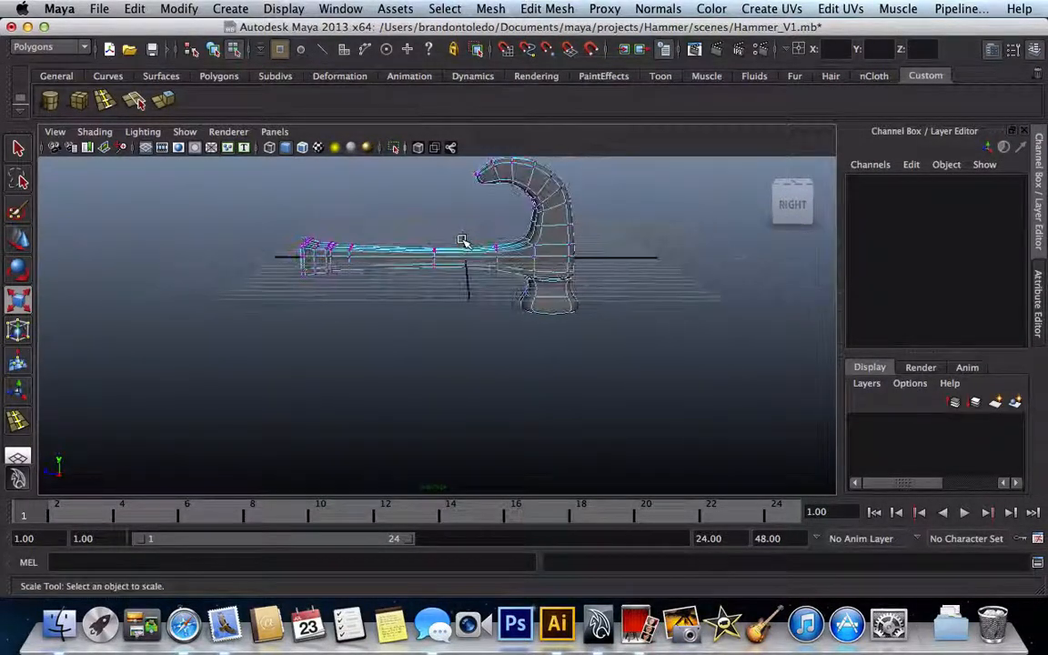
{"action": "key", "text": "1"}
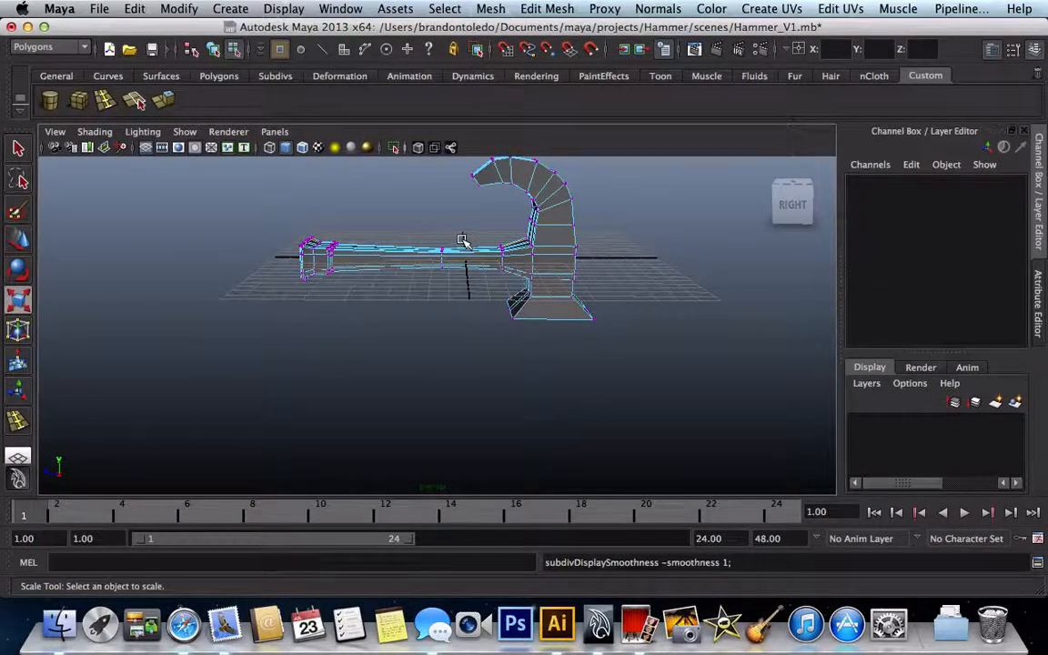
{"action": "key", "text": "3"}
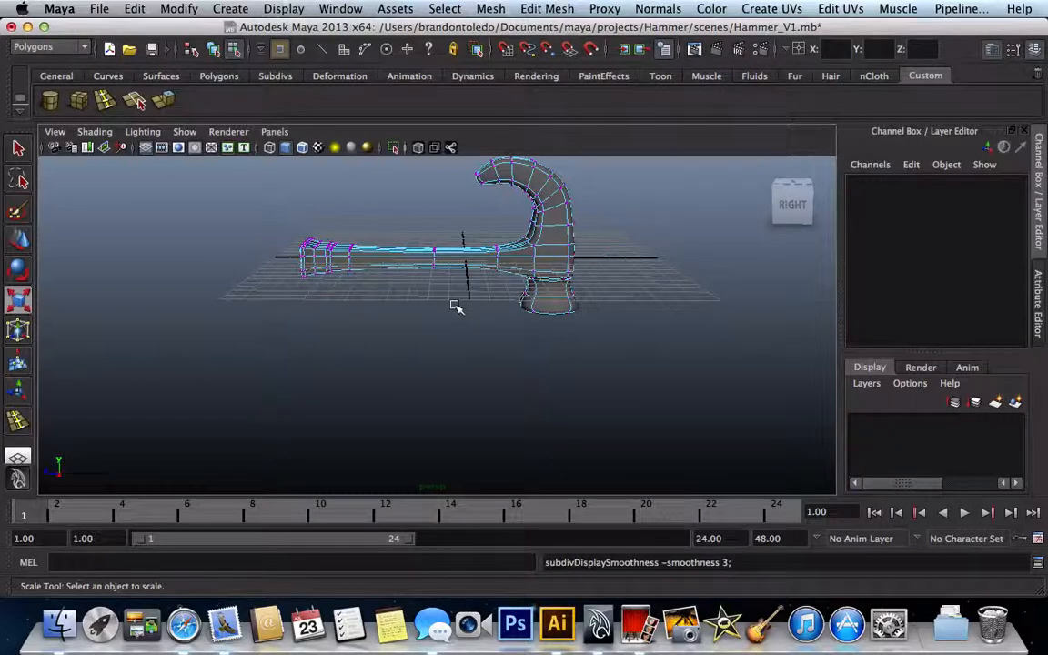
{"action": "left_click_drag", "start_coordinate": [455, 307], "coordinate": [483, 323], "text": "alt"}
{"action": "scroll", "coordinate": [471, 180], "scroll_direction": "up", "scroll_amount": 5}
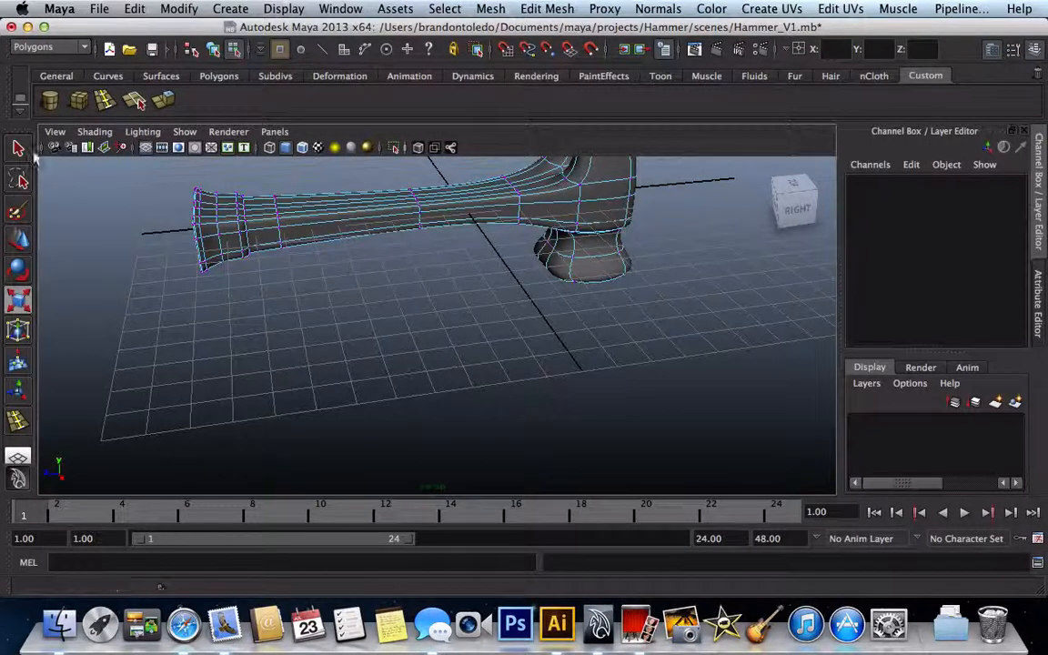
{"action": "left_click", "coordinate": [134, 100]}
{"action": "key", "text": "r"}
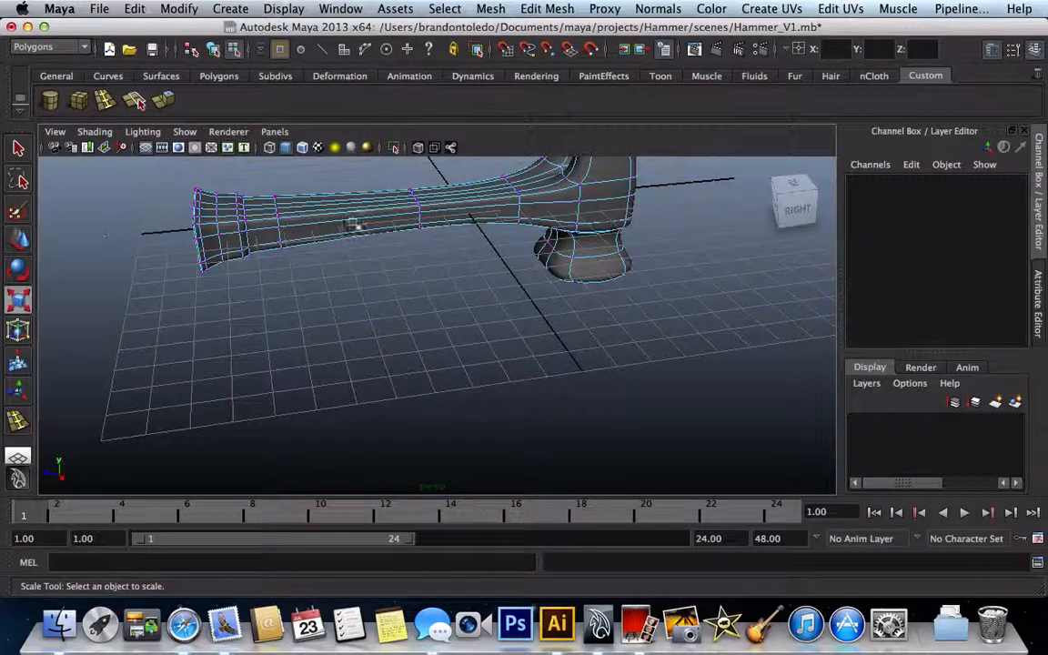
{"action": "left_click_drag", "start_coordinate": [334, 256], "coordinate": [358, 353], "text": "alt"}
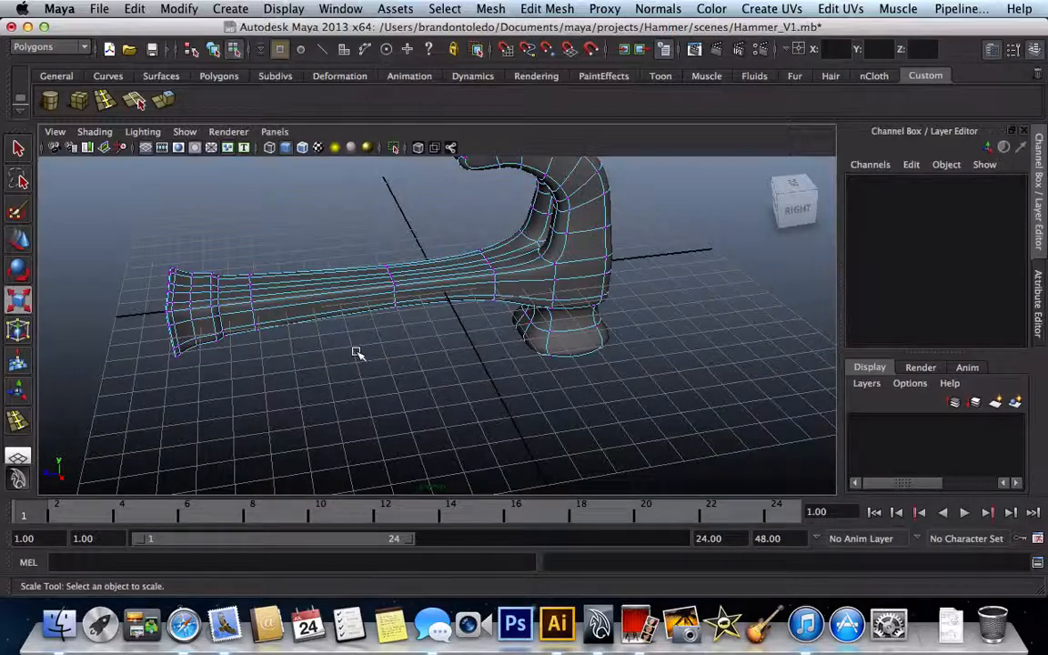
{"action": "left_click_drag", "start_coordinate": [358, 353], "coordinate": [402, 295], "text": "alt"}
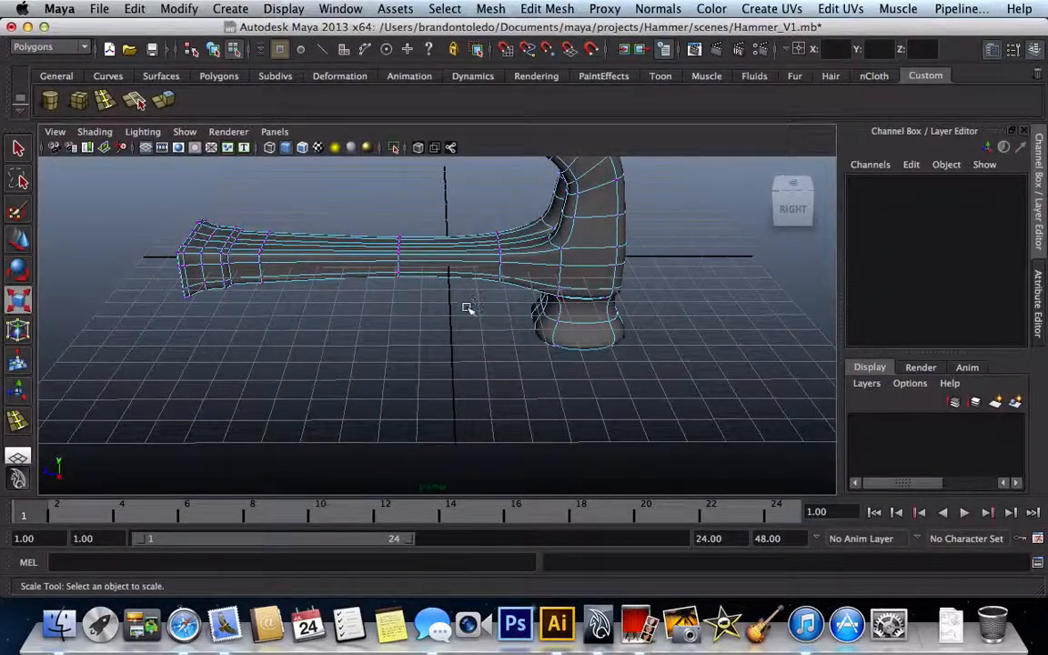
{"action": "scroll", "coordinate": [468, 307], "scroll_direction": "up", "scroll_amount": 3}
{"action": "scroll", "coordinate": [468, 307], "scroll_direction": "up", "scroll_amount": 3}
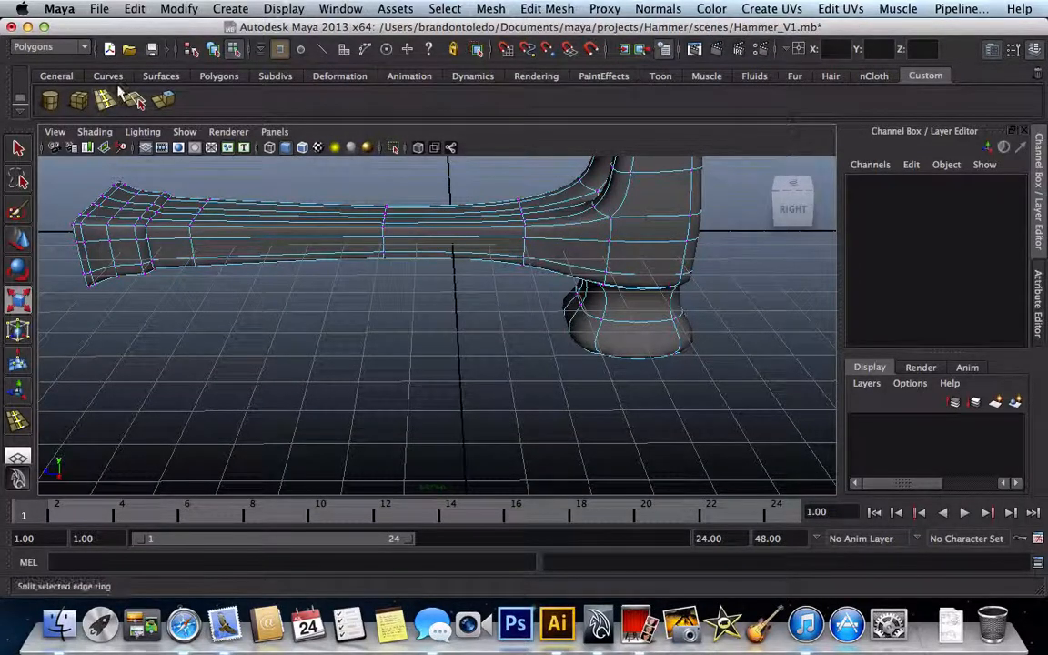
- On the unsmoothed mesh, insert an edge loop on each side of the existing handle-to-head junction loop, and return to smooth preview
{"action": "left_click", "coordinate": [162, 98]}
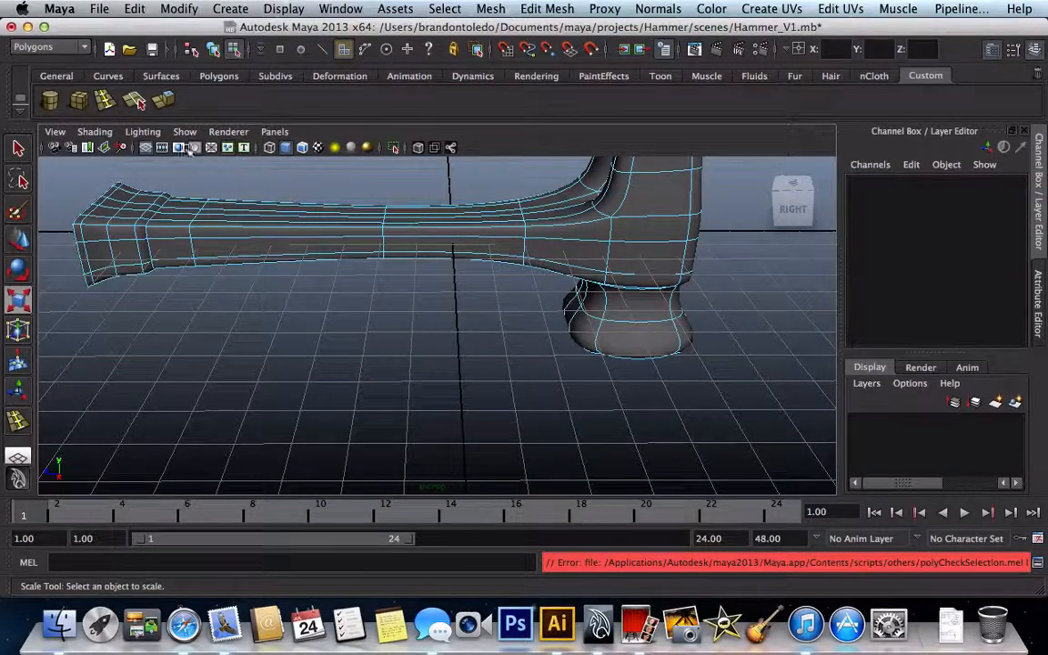
{"action": "left_click", "coordinate": [104, 98]}
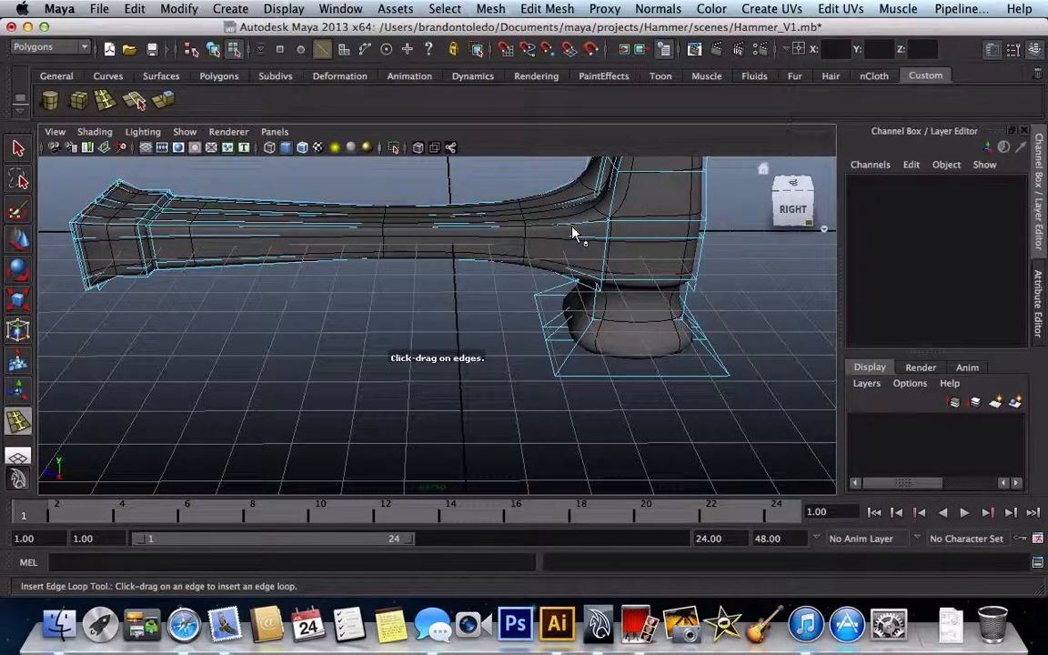
{"action": "key", "text": "1"}
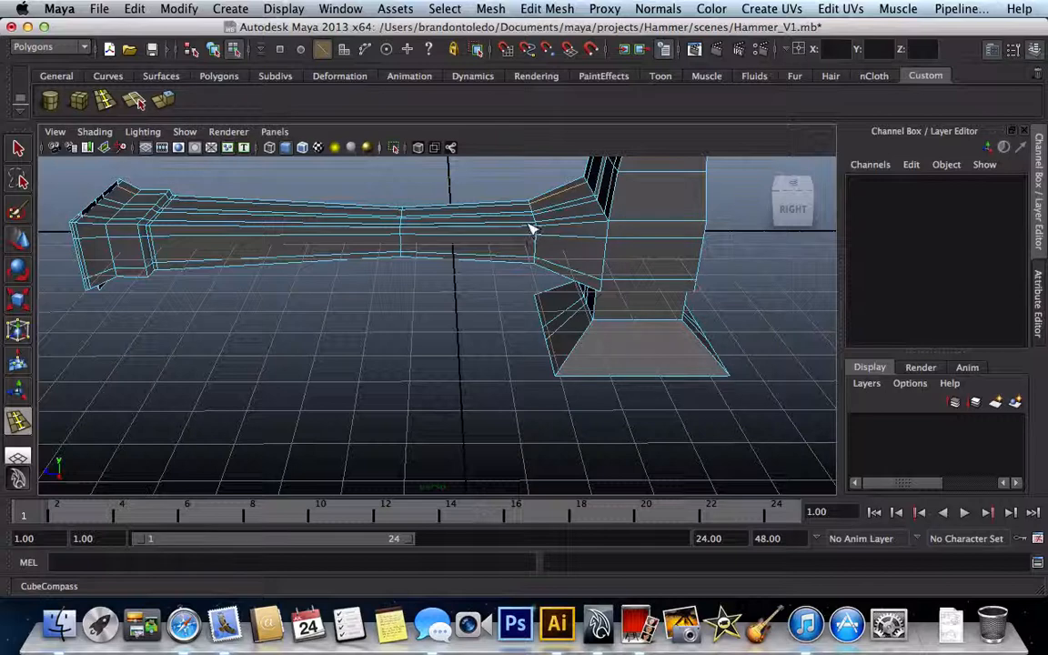
{"action": "left_click_drag", "start_coordinate": [533, 229], "coordinate": [537, 239]}
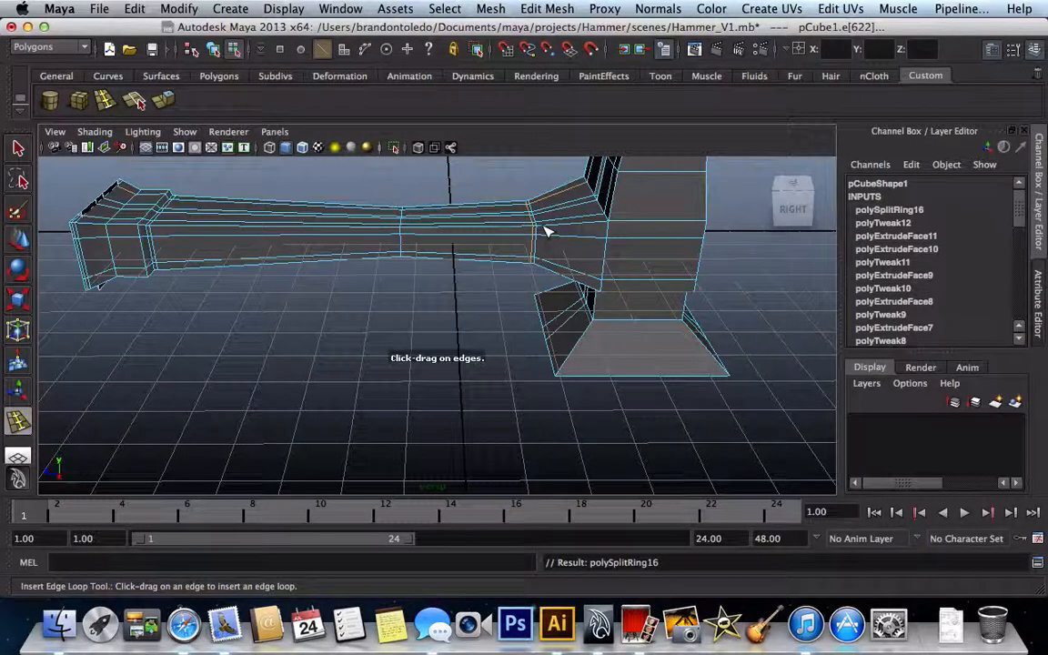
{"action": "left_click_drag", "start_coordinate": [543, 232], "coordinate": [543, 232]}
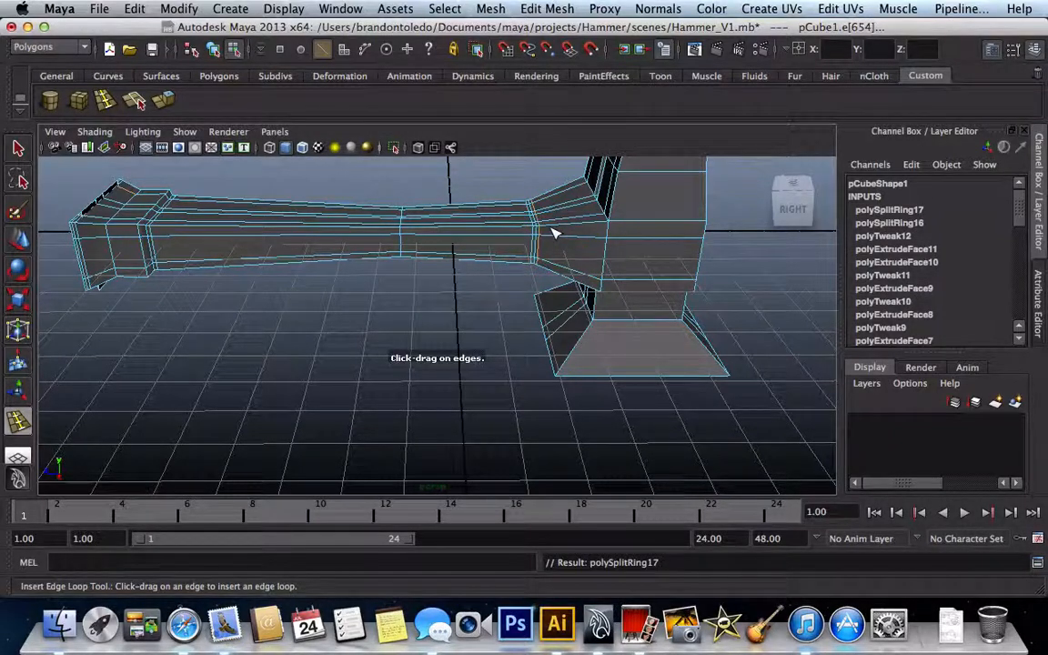
{"action": "key", "text": "3"}
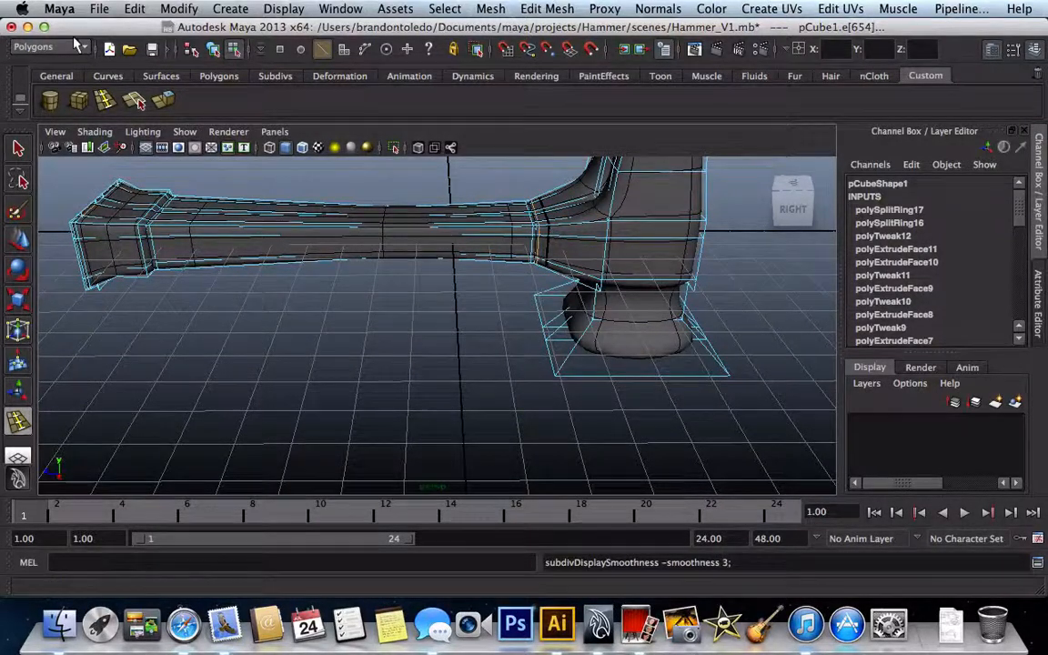
- Select the original middle edge loop at the handle-to-head junction, scale it slightly, and clear the selection
{"action": "left_click", "coordinate": [19, 150]}
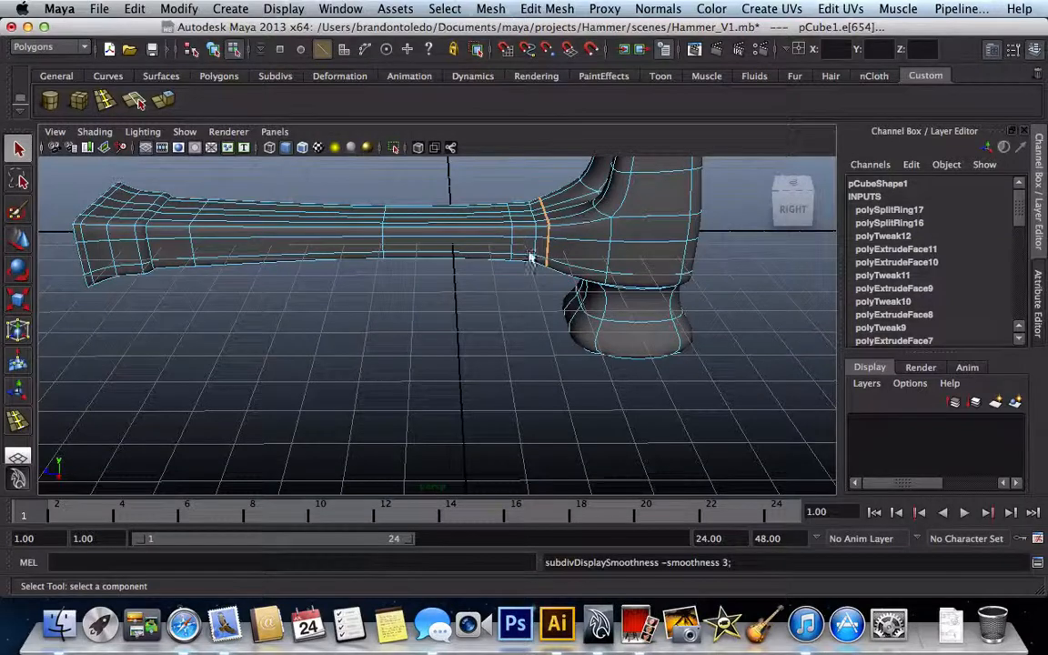
{"action": "scroll", "coordinate": [549, 262], "scroll_direction": "up", "scroll_amount": 1}
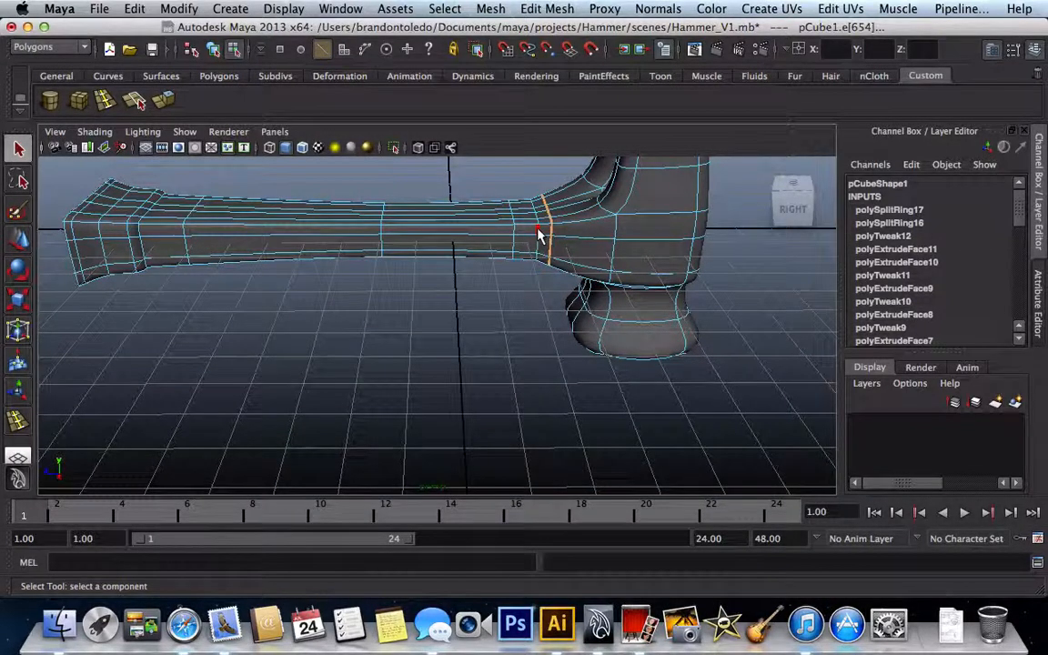
{"action": "left_click", "coordinate": [539, 236]}
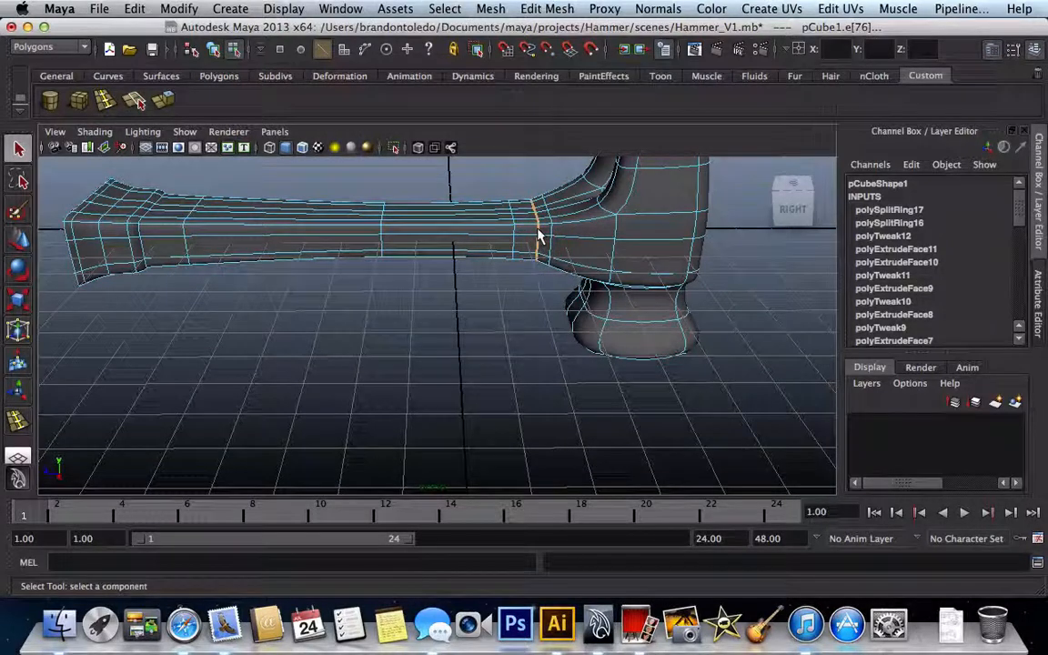
{"action": "key", "text": "r"}
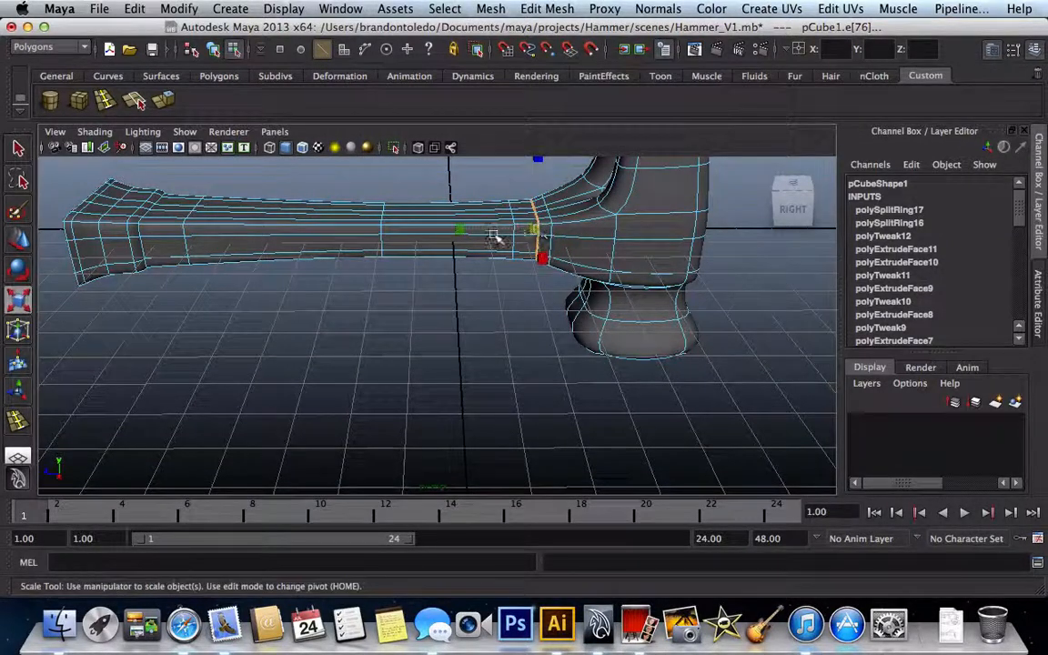
{"action": "mouse_move", "coordinate": [537, 231]}
{"action": "left_mouse_down"}
{"action": "mouse_move", "coordinate": [547, 169]}
{"action": "mouse_move", "coordinate": [526, 295]}
{"action": "mouse_move", "coordinate": [533, 221]}
{"action": "left_mouse_up"}
{"action": "left_click", "coordinate": [536, 251]}
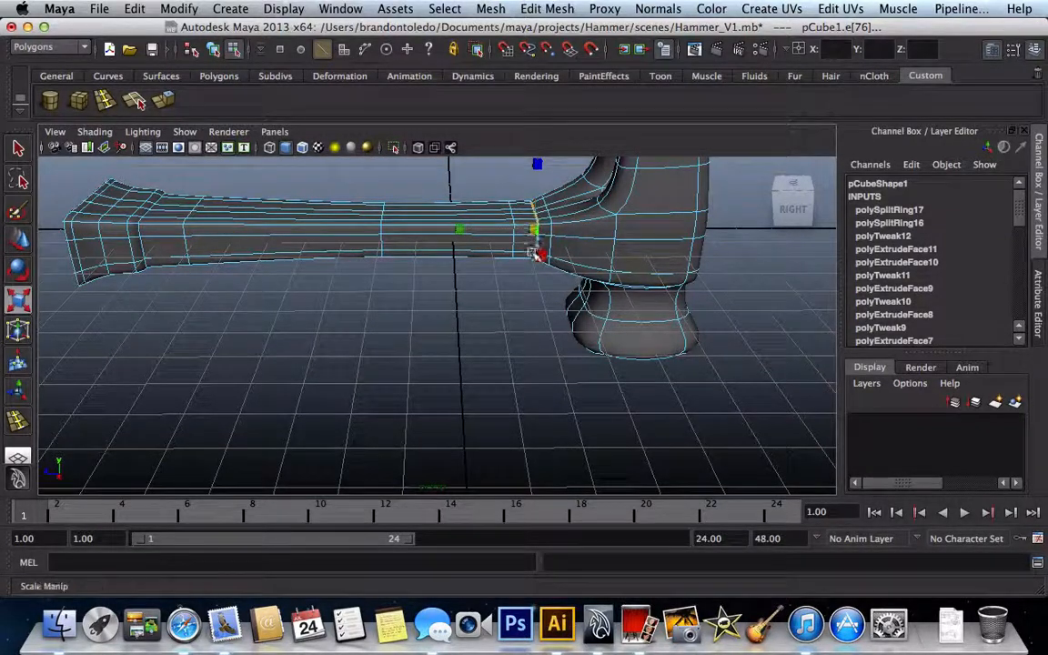
{"action": "right_click_drag", "start_coordinate": [534, 256], "coordinate": [558, 241], "text": "alt"}
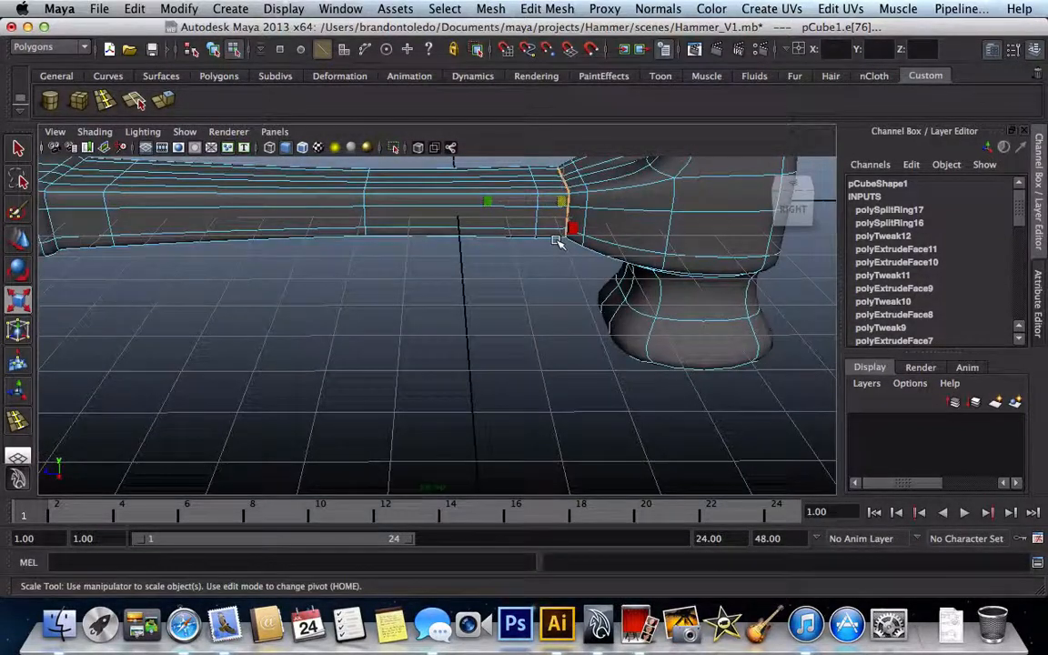
{"action": "left_click", "coordinate": [565, 291]}
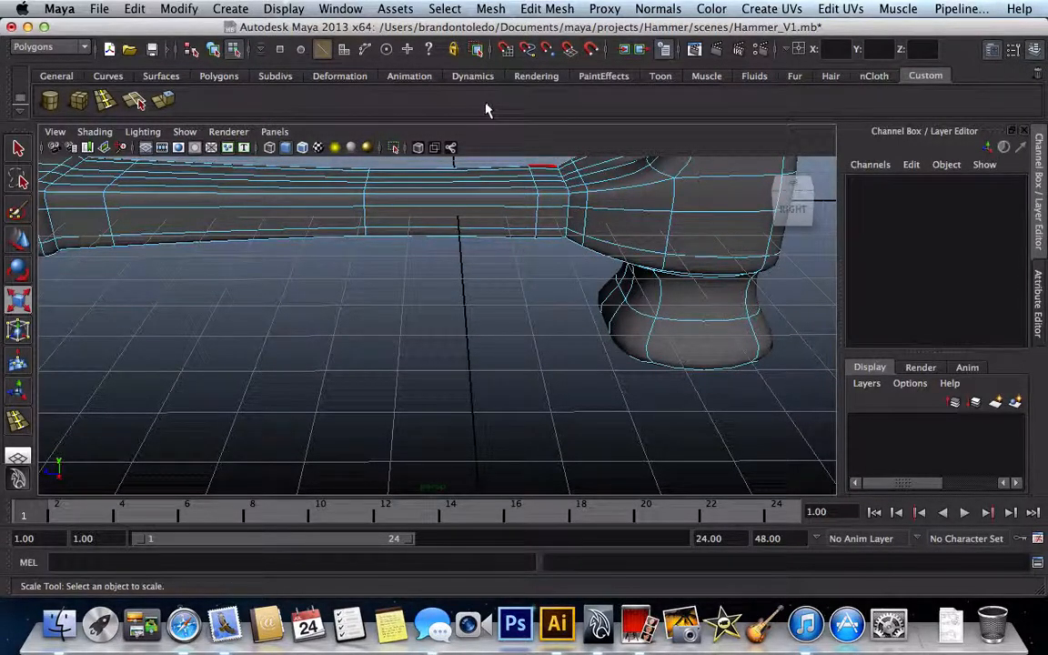
- Insert another edge loop tight against the handle-to-head junction, keep the smooth preview on, and clear the selection
{"action": "left_click", "coordinate": [104, 100]}
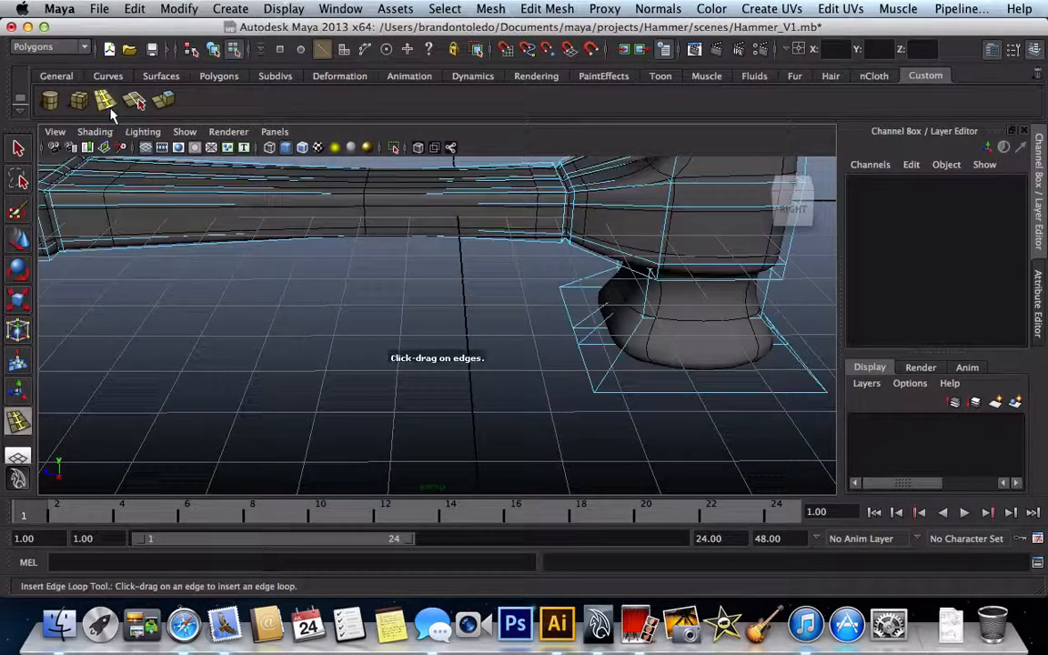
{"action": "left_click", "coordinate": [557, 198]}
{"action": "key", "text": "1"}
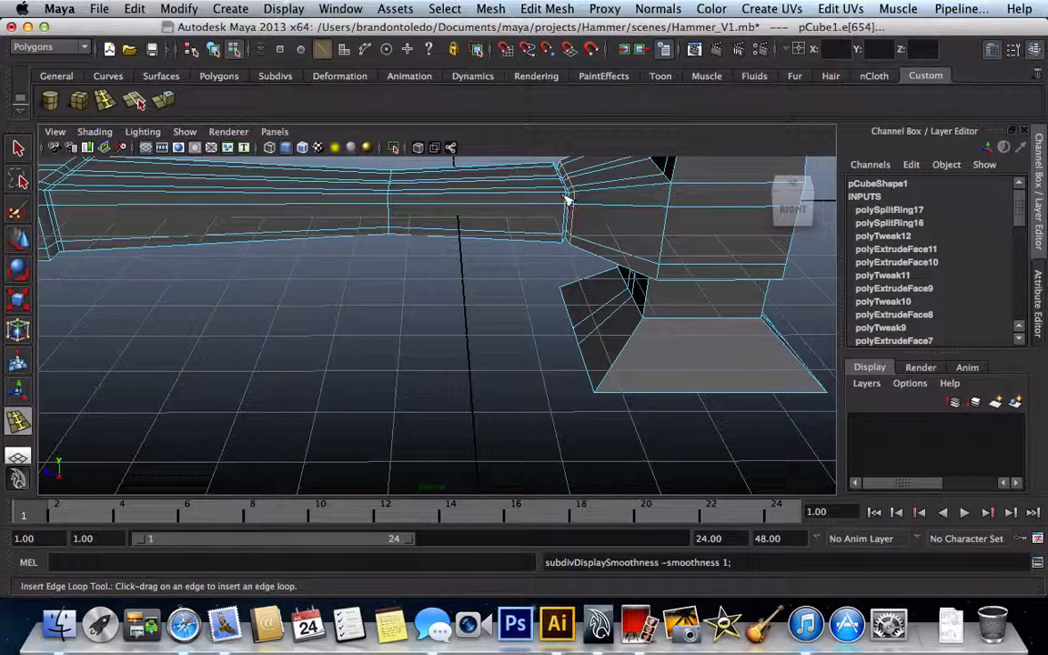
{"action": "mouse_move", "coordinate": [569, 195]}
{"action": "left_mouse_down"}
{"action": "mouse_move", "coordinate": [579, 199]}
{"action": "mouse_move", "coordinate": [555, 200]}
{"action": "mouse_move", "coordinate": [585, 204]}
{"action": "mouse_move", "coordinate": [512, 205]}
{"action": "mouse_move", "coordinate": [579, 200]}
{"action": "left_mouse_up"}
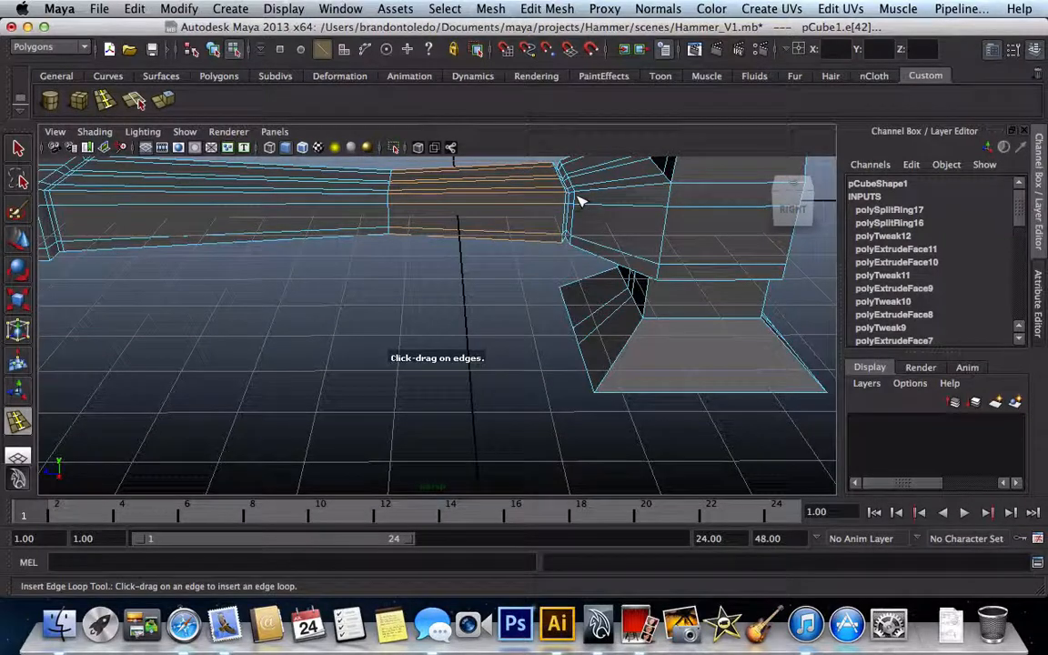
{"action": "key", "text": "z"}
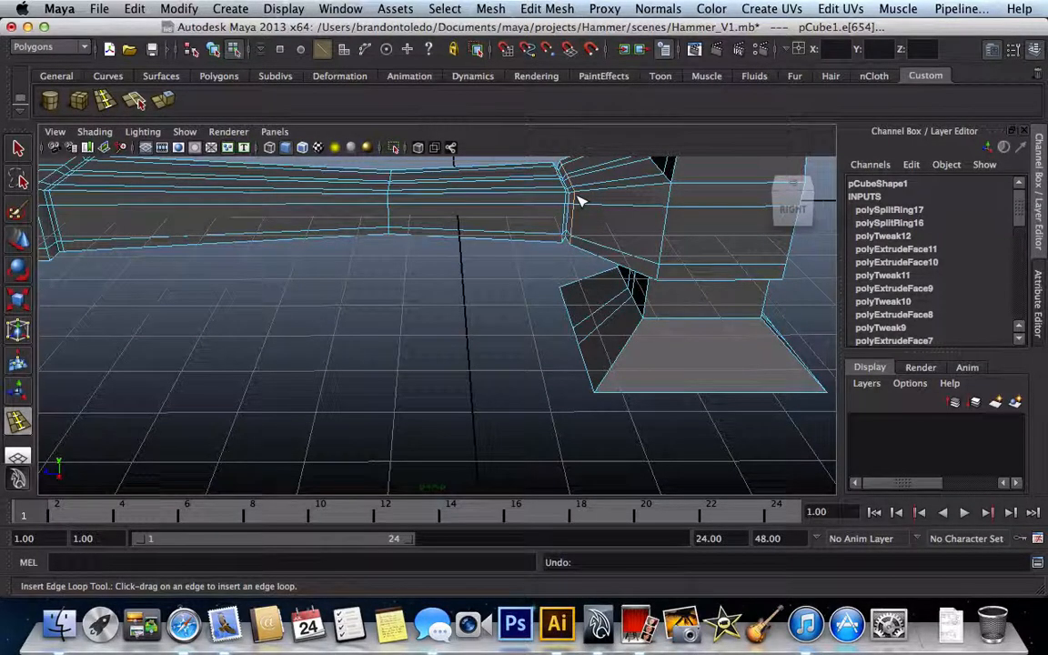
{"action": "key", "text": "3"}
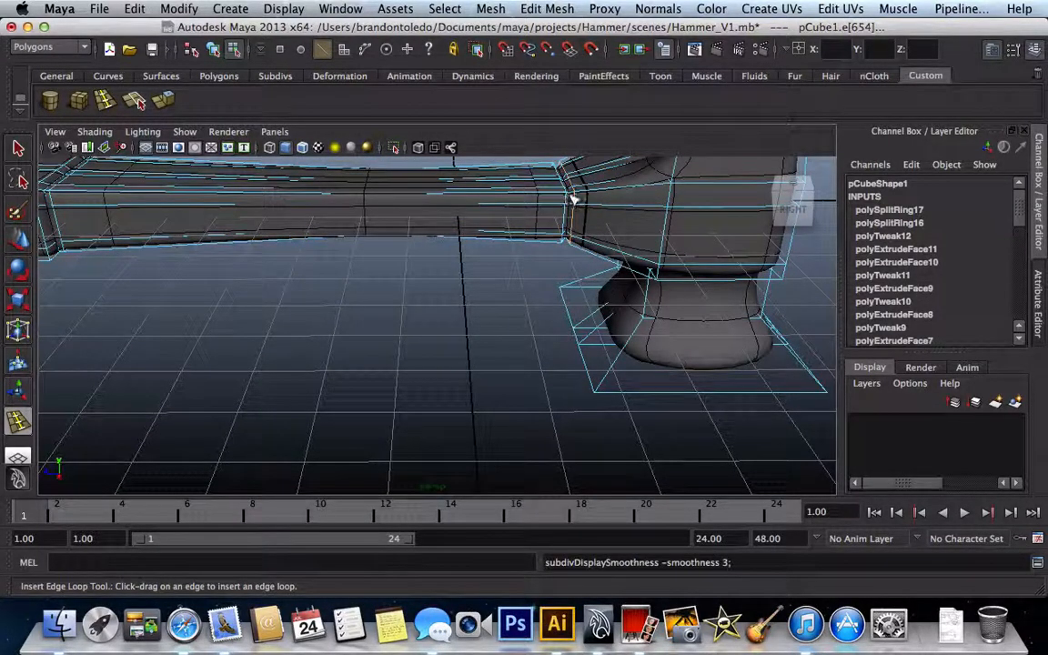
{"action": "mouse_move", "coordinate": [573, 198]}
{"action": "left_mouse_down"}
{"action": "mouse_move", "coordinate": [568, 214]}
{"action": "mouse_move", "coordinate": [574, 203]}
{"action": "left_mouse_up"}
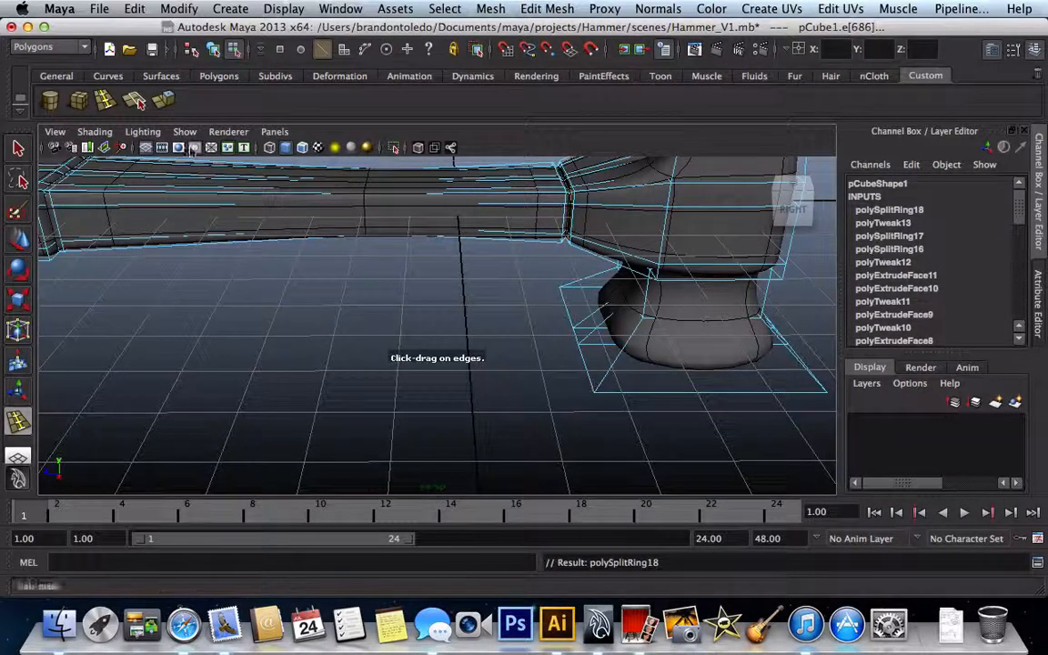
{"action": "key", "text": "q"}
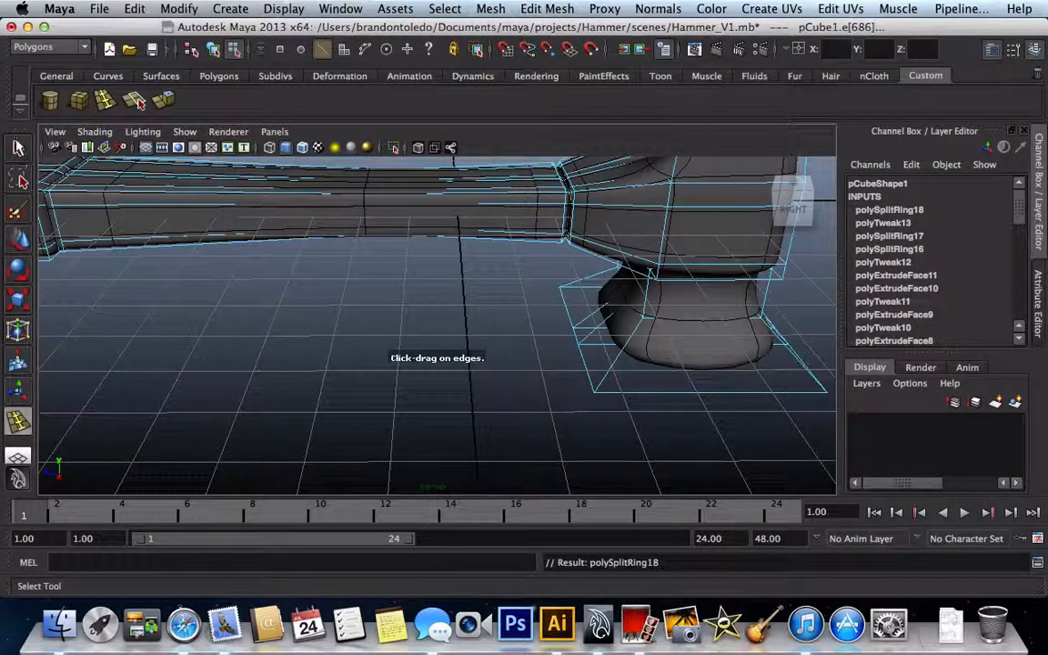
{"action": "left_click", "coordinate": [413, 240]}
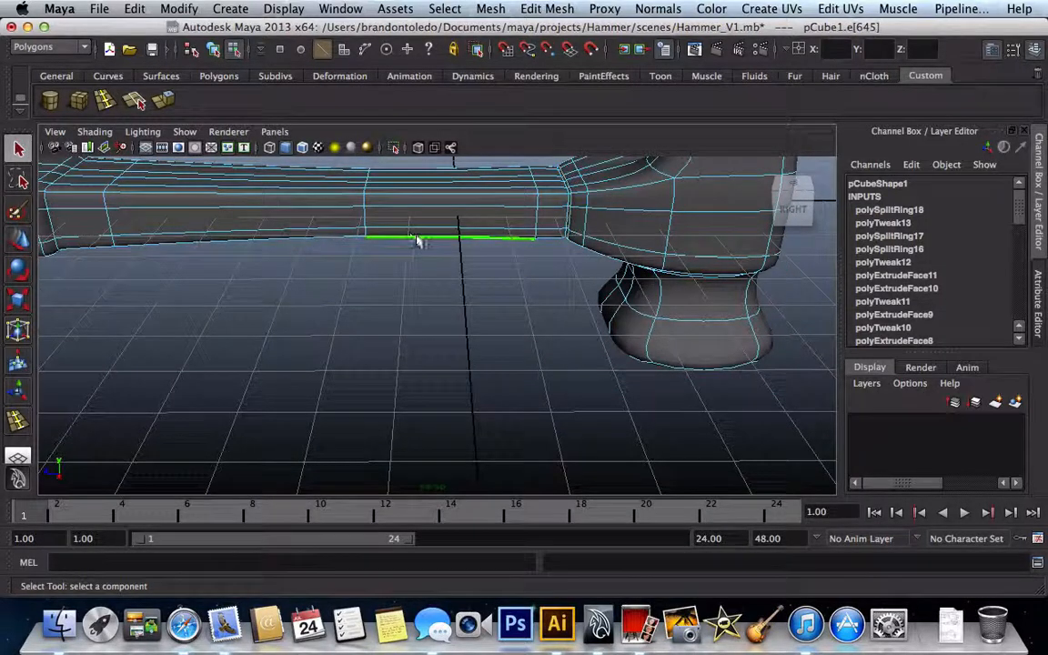
{"action": "left_click", "coordinate": [527, 362]}
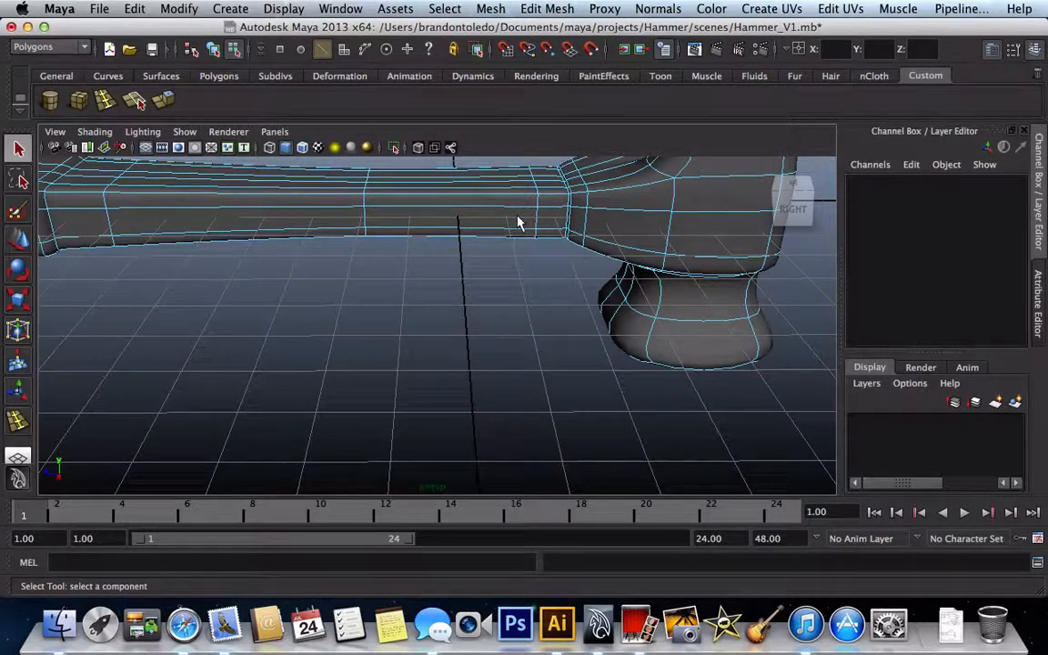
- Return to object mode and examine the smoothed handle-to-head junction and the overall hammer shape
{"action": "right_click_drag", "start_coordinate": [515, 215], "coordinate": [575, 210]}
{"action": "scroll", "coordinate": [561, 304], "scroll_direction": "down", "scroll_amount": 3}
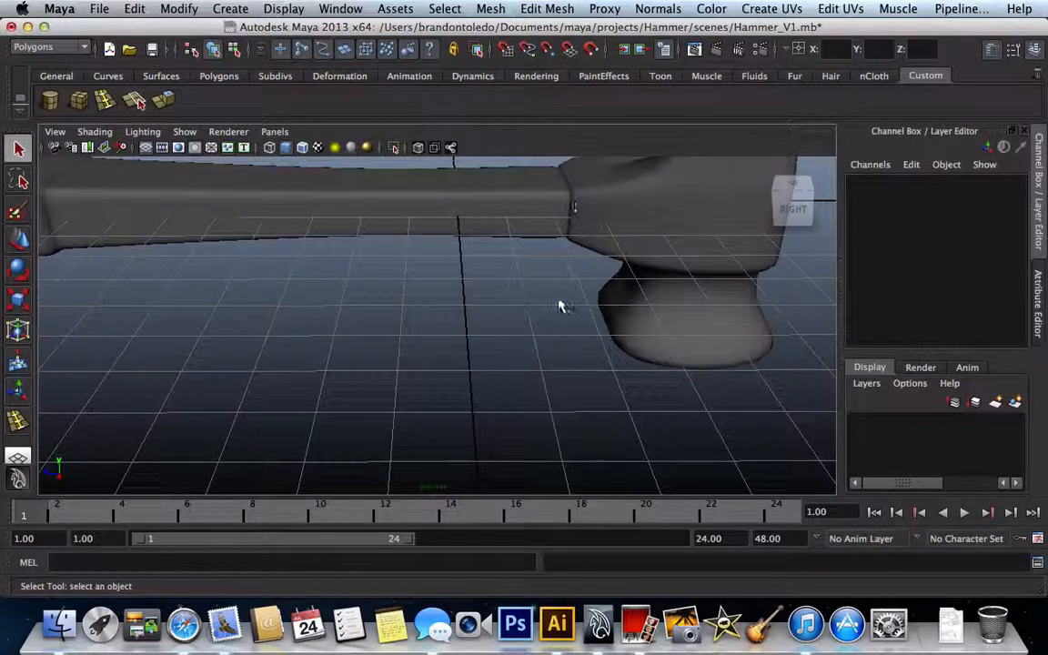
{"action": "scroll", "coordinate": [563, 304], "scroll_direction": "down", "scroll_amount": 3}
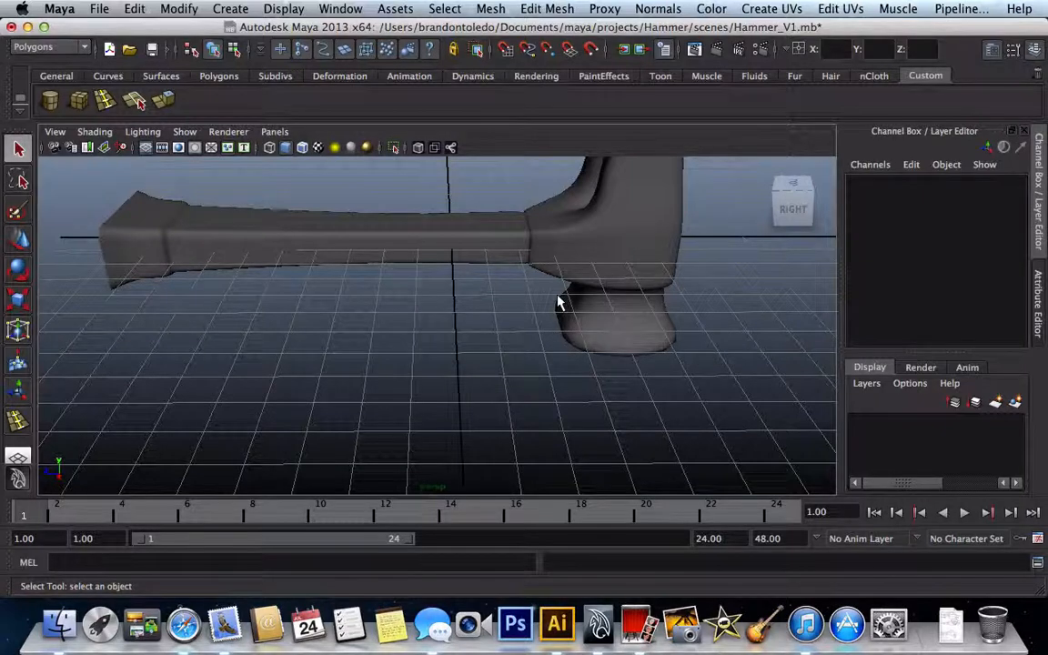
{"action": "scroll", "coordinate": [559, 304], "scroll_direction": "up", "scroll_amount": 2}
{"action": "scroll", "coordinate": [559, 304], "scroll_direction": "up", "scroll_amount": 2}
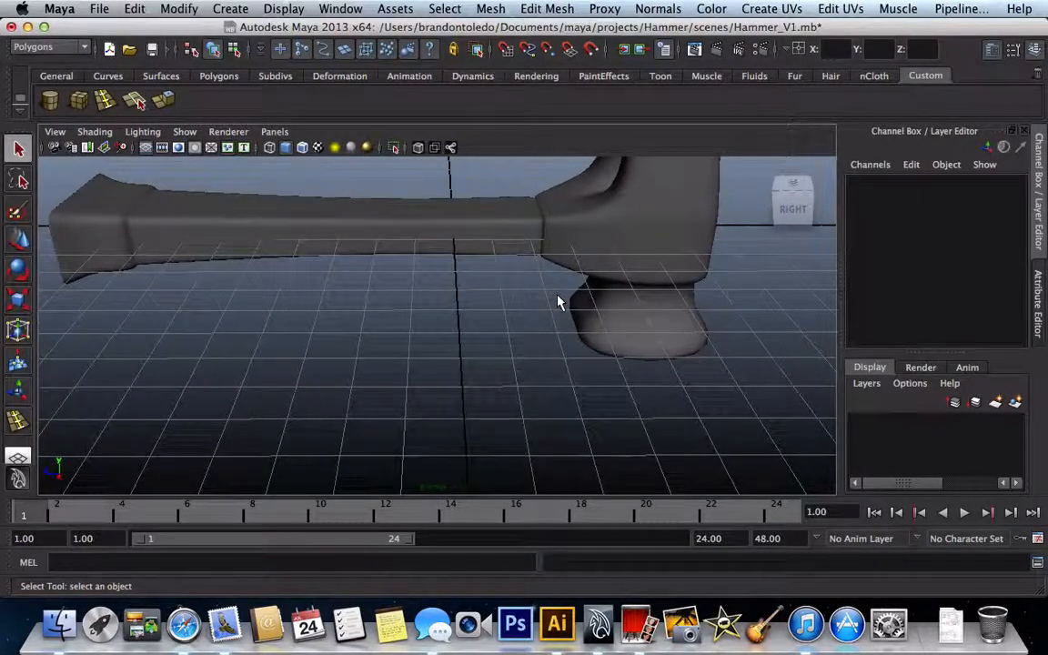
{"action": "scroll", "coordinate": [558, 304], "scroll_direction": "up", "scroll_amount": 4}
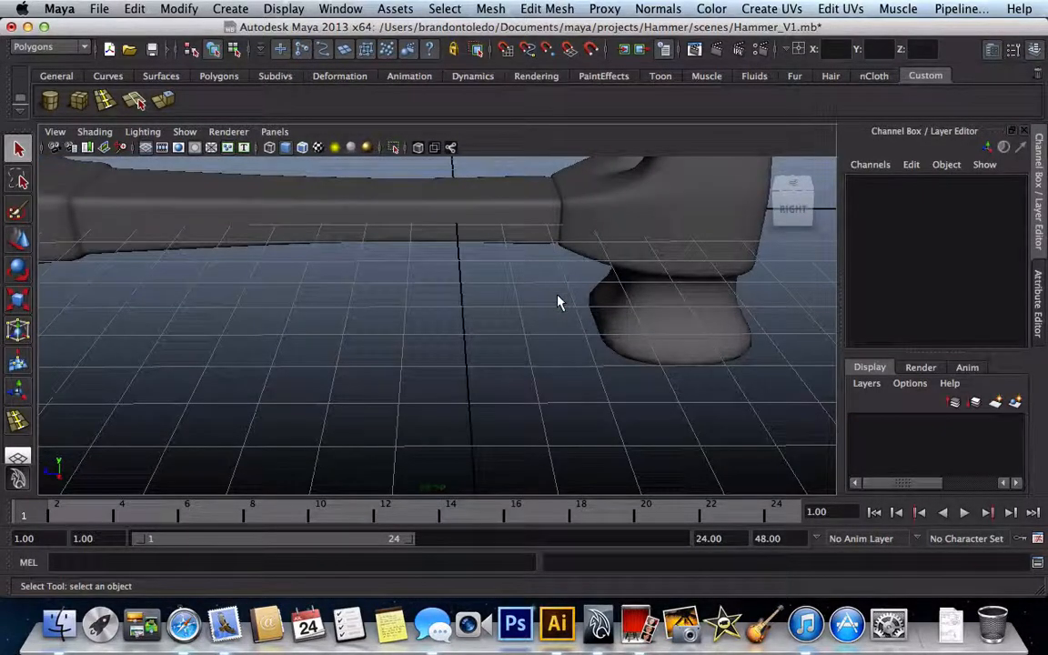
{"action": "scroll", "coordinate": [559, 304], "scroll_direction": "down", "scroll_amount": 5}
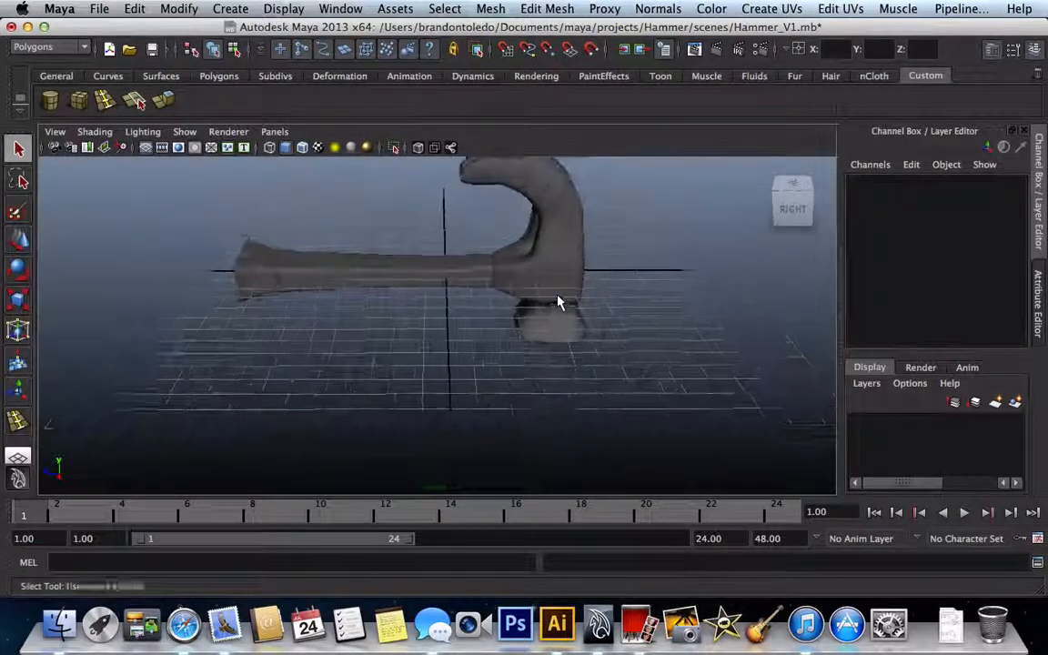
{"action": "scroll", "coordinate": [562, 299], "scroll_direction": "up", "scroll_amount": 3}
{"action": "scroll", "coordinate": [562, 299], "scroll_direction": "down", "scroll_amount": 3}
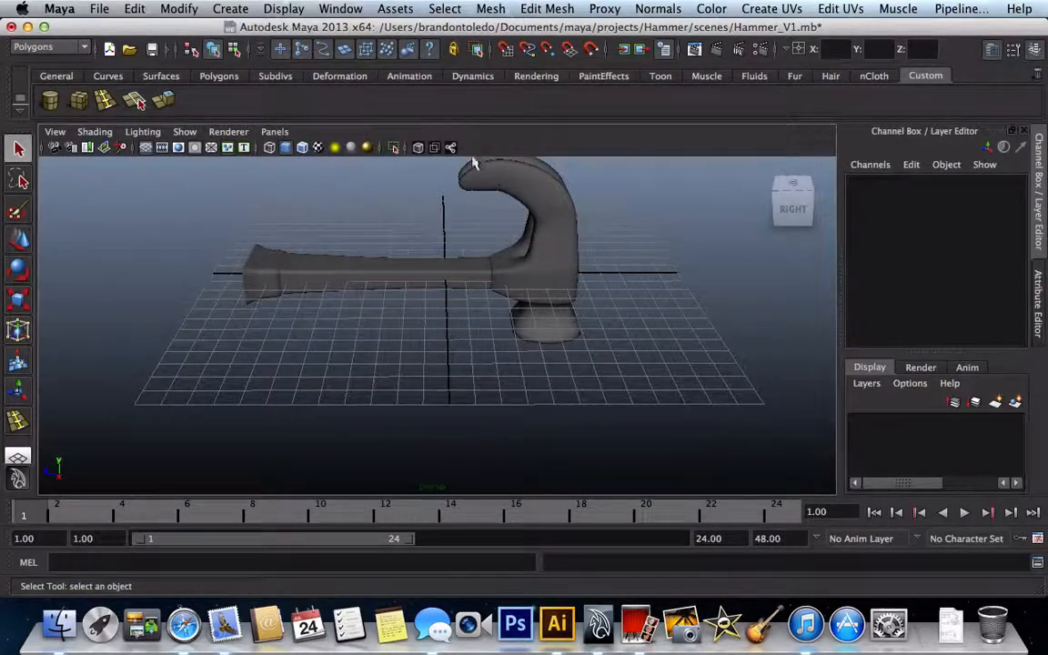
- Select the hammer for edge loop insertion and add one edge loop to each prong of the claw
{"action": "left_click", "coordinate": [105, 101]}
{"action": "left_click", "coordinate": [334, 275]}
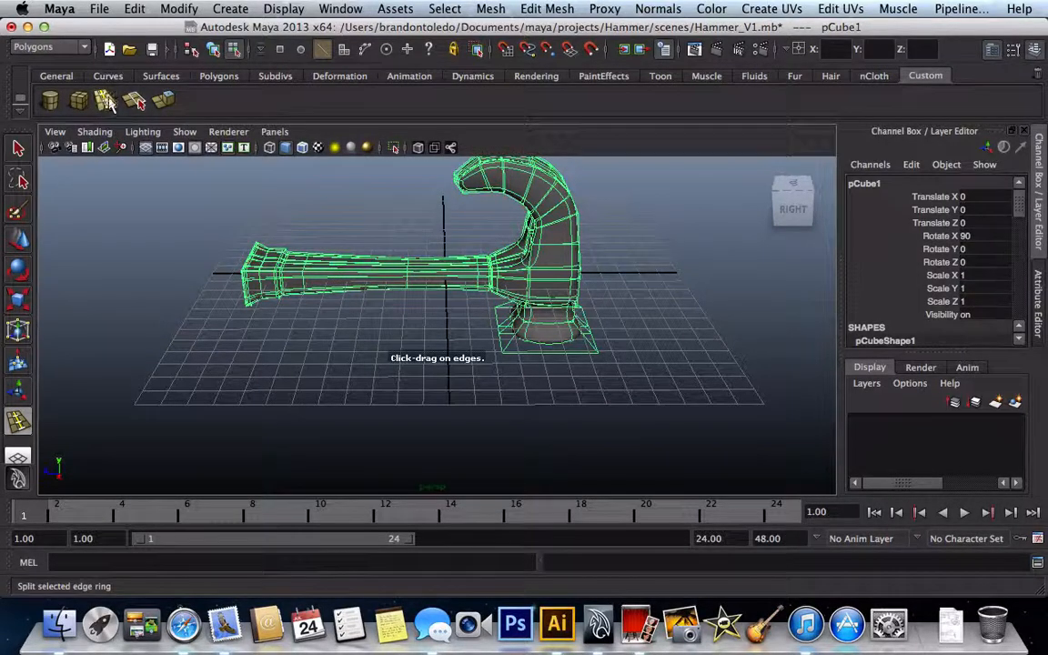
{"action": "left_click", "coordinate": [111, 102]}
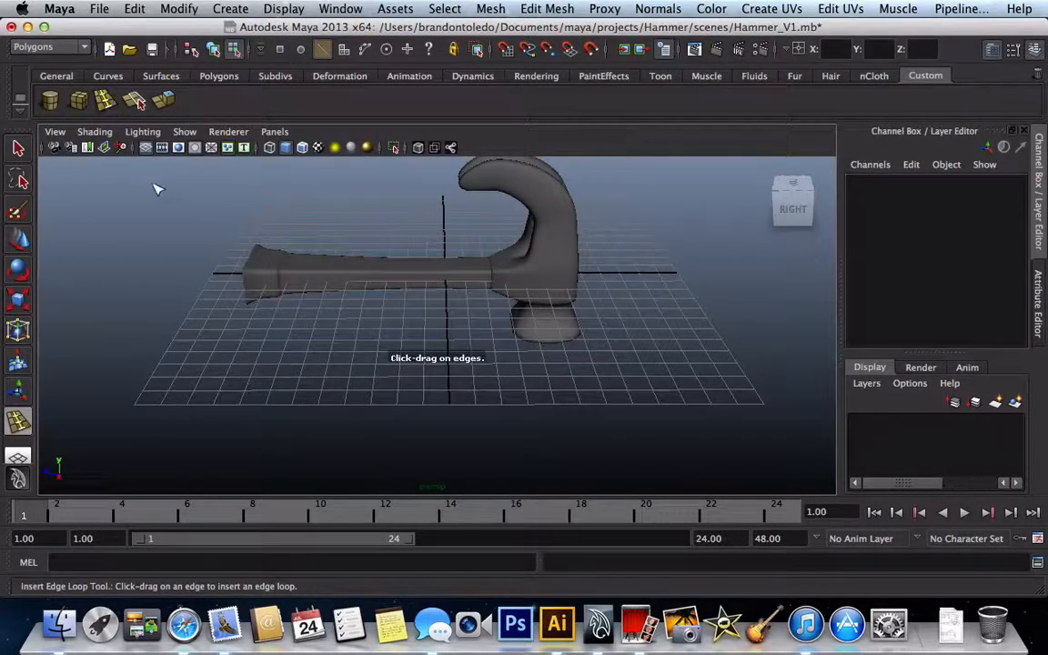
{"action": "left_click", "coordinate": [306, 272]}
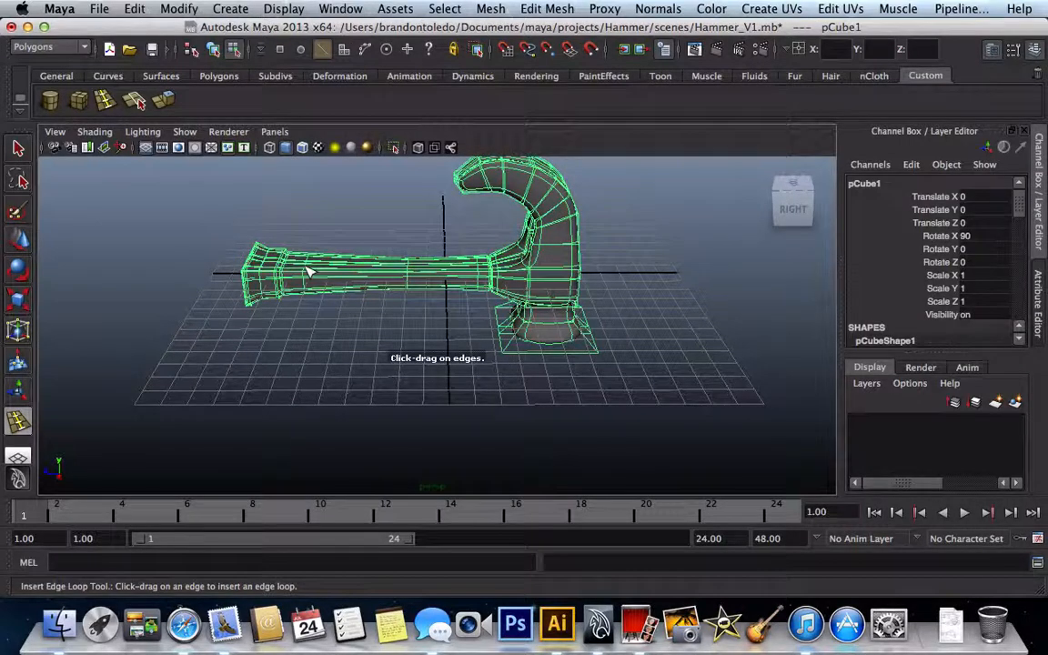
{"action": "left_click_drag", "start_coordinate": [305, 271], "coordinate": [535, 273]}
{"action": "key", "text": "z"}
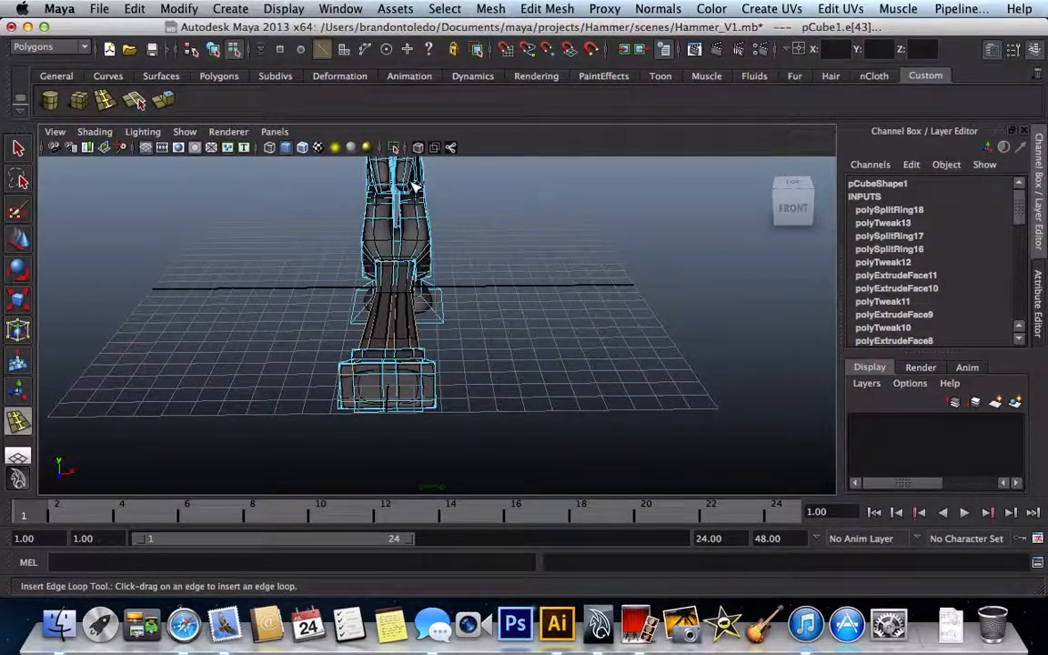
{"action": "left_click_drag", "start_coordinate": [410, 187], "coordinate": [411, 191]}
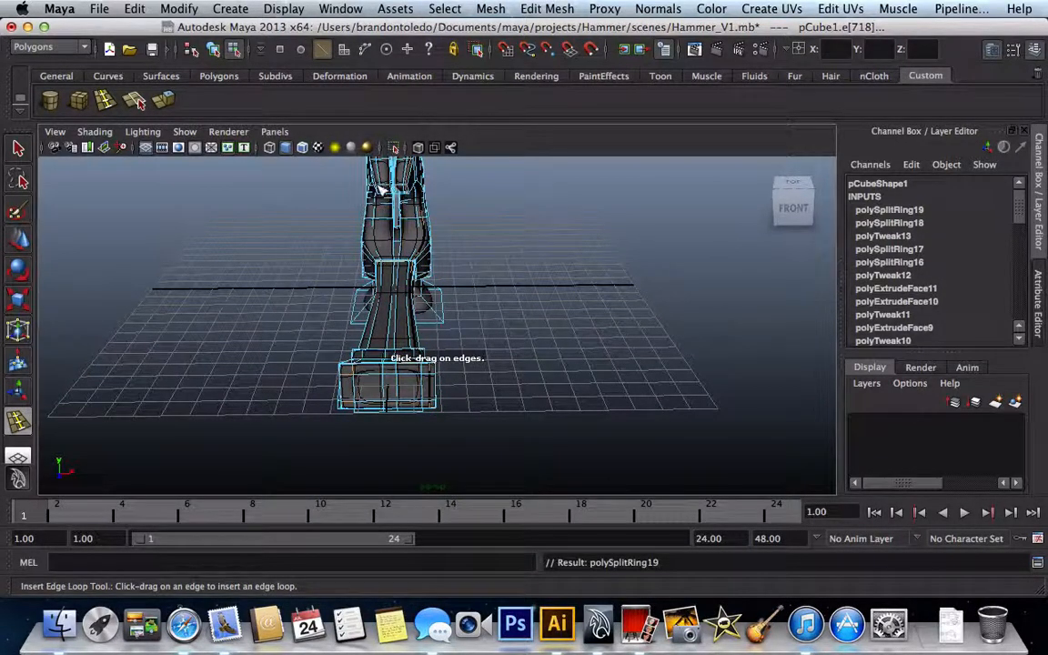
{"action": "left_click_drag", "start_coordinate": [379, 186], "coordinate": [371, 188]}
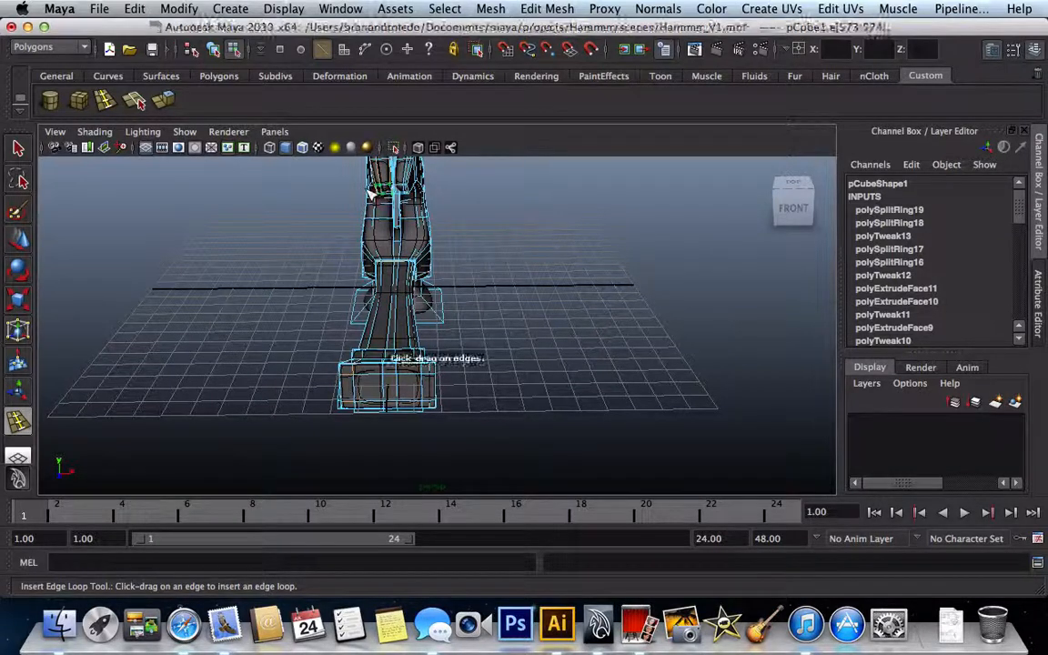
{"action": "left_click", "coordinate": [367, 189]}
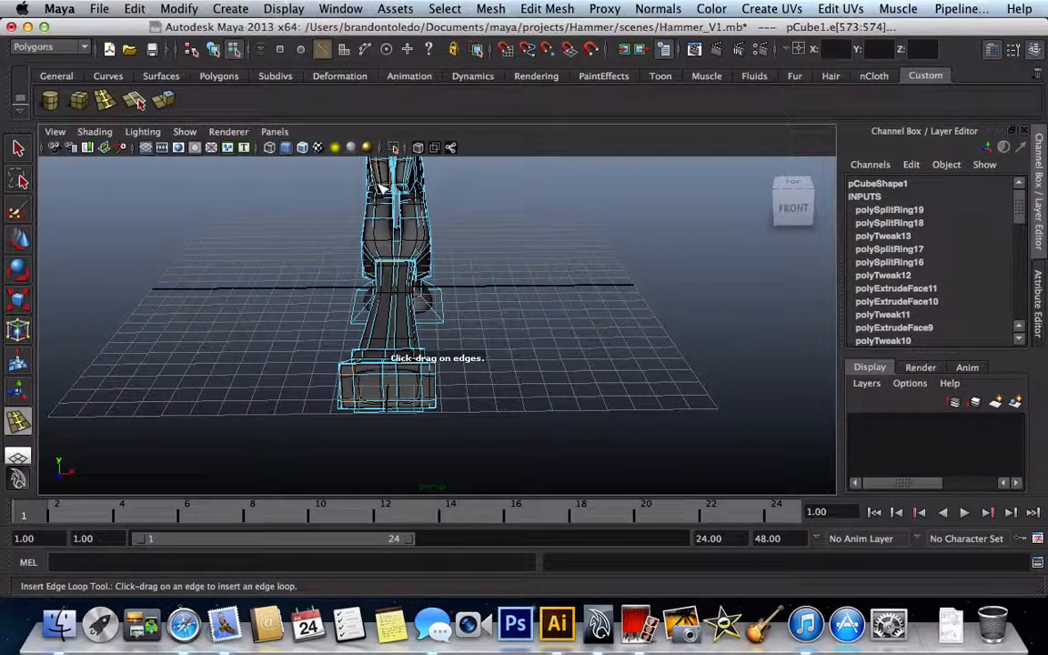
{"action": "left_click_drag", "start_coordinate": [383, 189], "coordinate": [382, 188]}
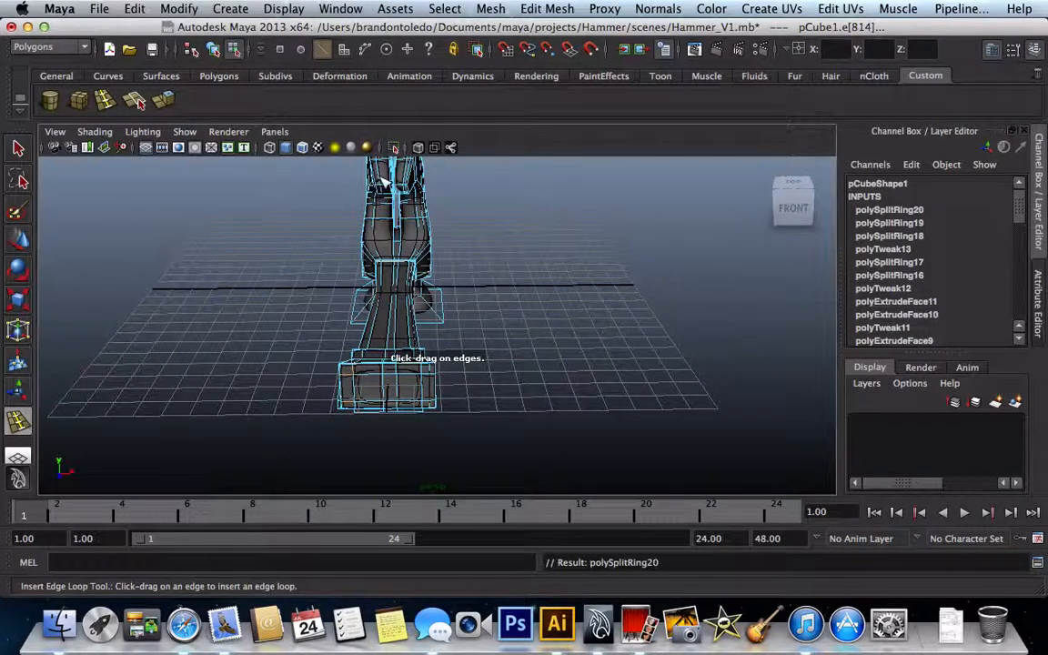
{"action": "left_click_drag", "start_coordinate": [380, 183], "coordinate": [376, 186]}
{"action": "key", "text": "ctrl+z"}
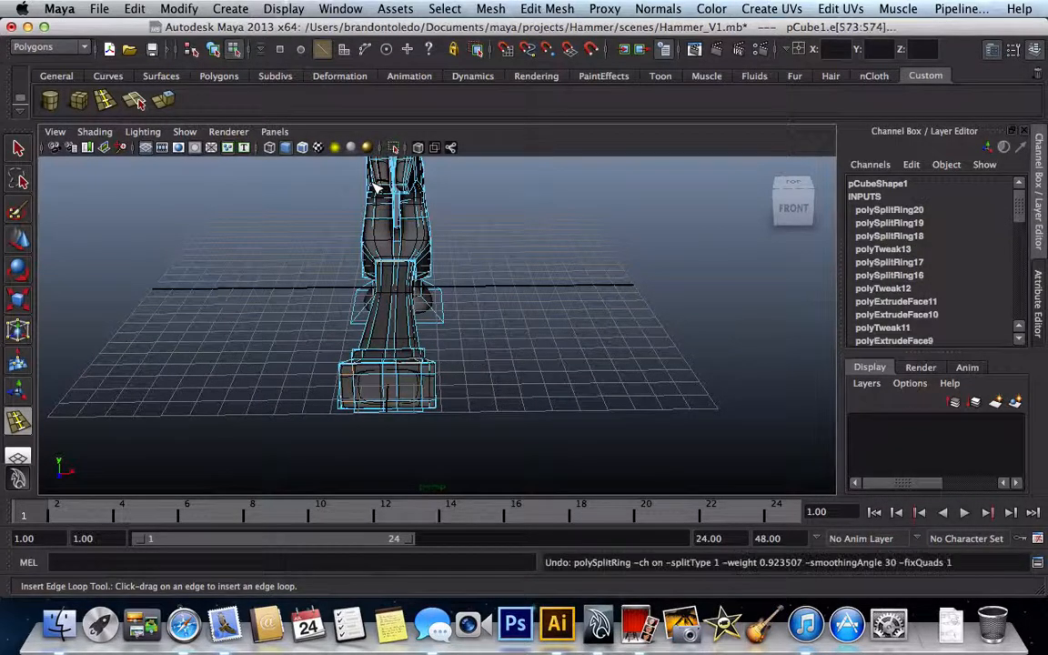
- Insert three lengthwise edge loops at the handle's butt end, one near its outer side and two around the centre
{"action": "scroll", "coordinate": [376, 187], "scroll_direction": "up", "scroll_amount": 6}
{"action": "scroll", "coordinate": [376, 186], "scroll_direction": "down", "scroll_amount": 5}
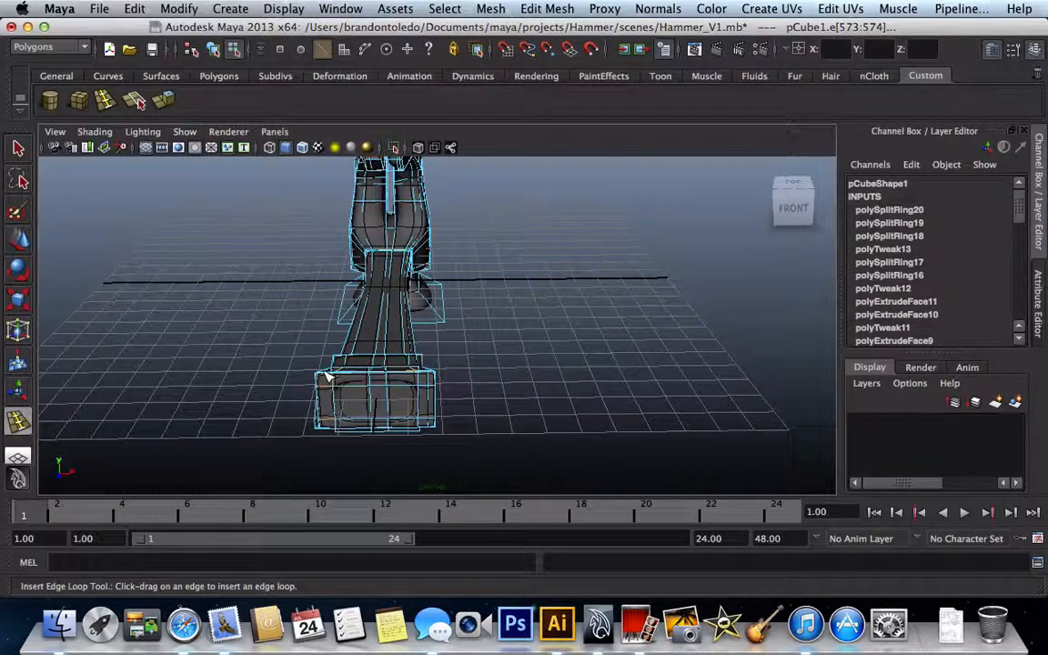
{"action": "left_click_drag", "start_coordinate": [327, 380], "coordinate": [324, 377]}
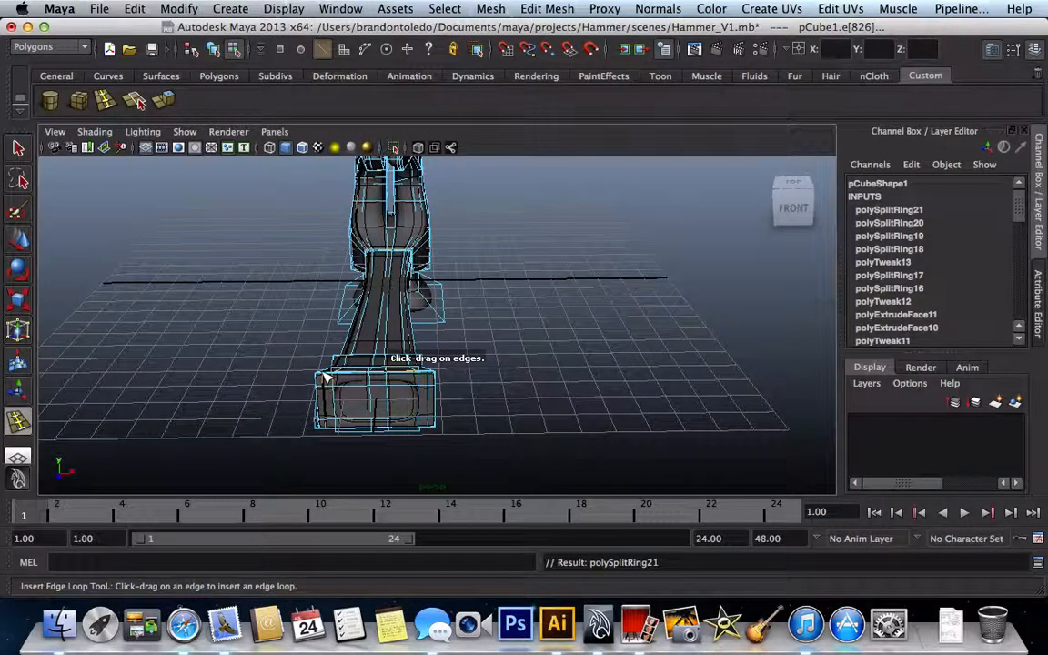
{"action": "left_click_drag", "start_coordinate": [368, 377], "coordinate": [394, 380]}
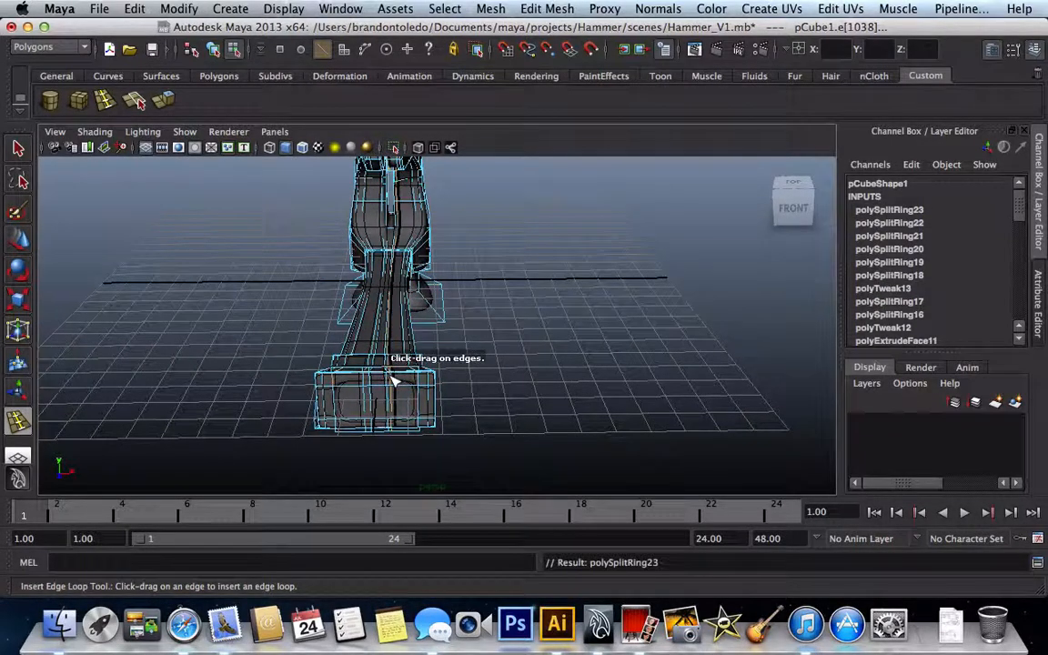
- Insert one edge loop just below the upper edge of the handle's butt end and another just above its lower edge
{"action": "scroll", "coordinate": [433, 297], "scroll_direction": "down", "scroll_amount": 10}
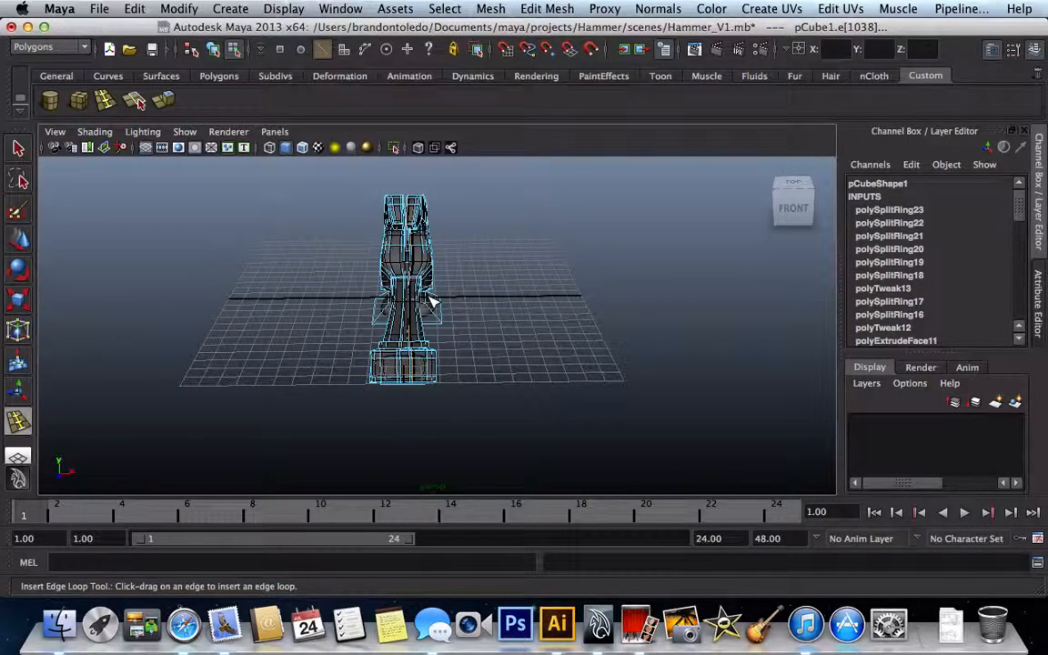
{"action": "left_click", "coordinate": [437, 358]}
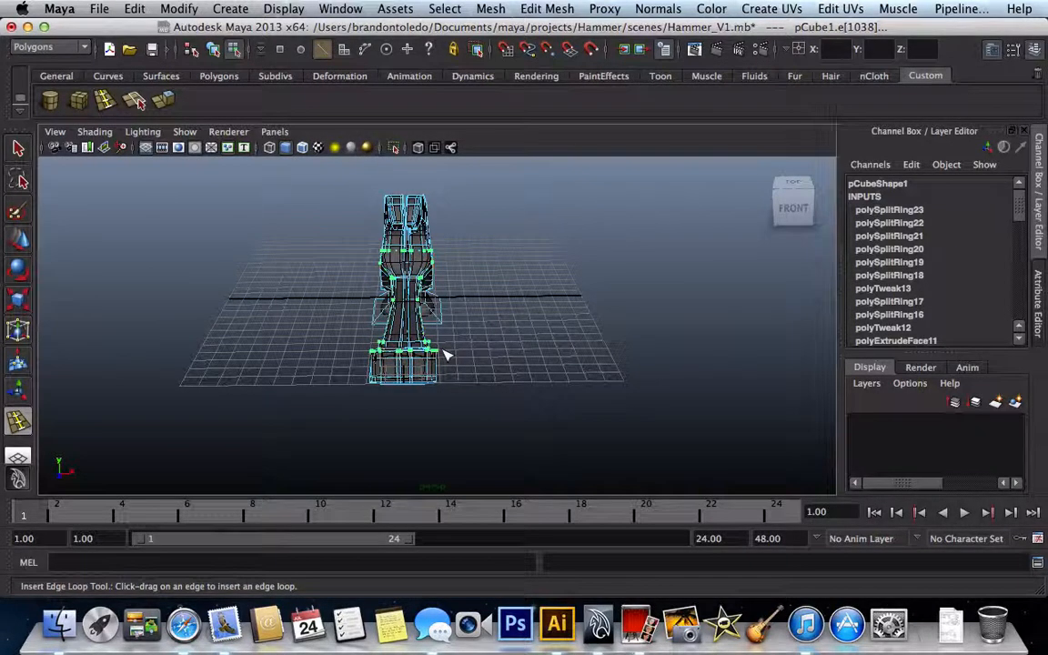
{"action": "left_click", "coordinate": [446, 360]}
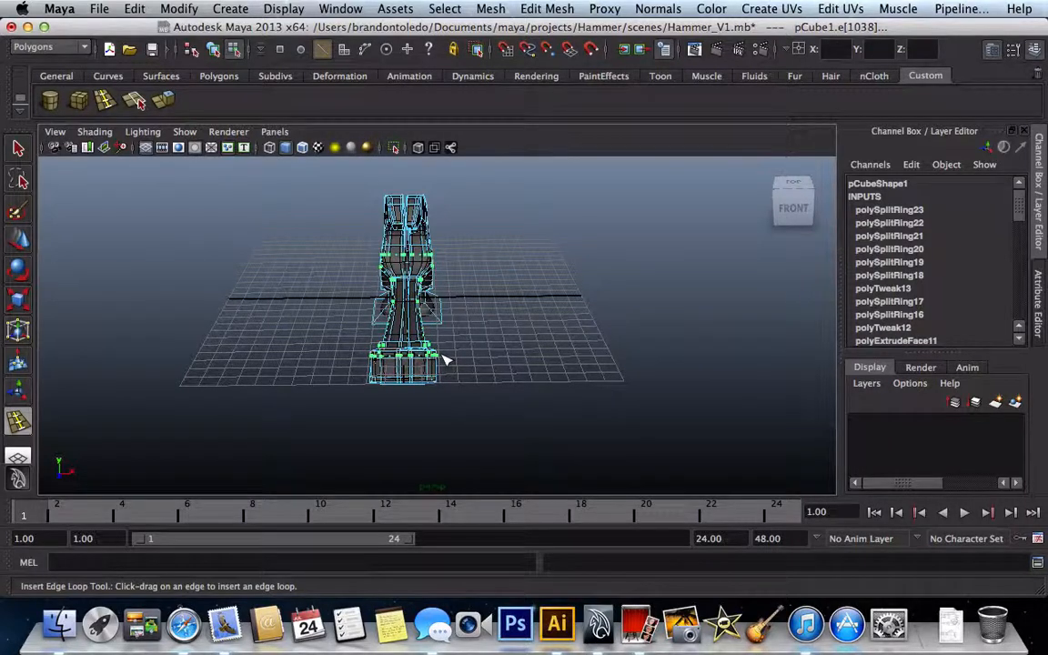
{"action": "left_click_drag", "start_coordinate": [446, 360], "coordinate": [443, 357]}
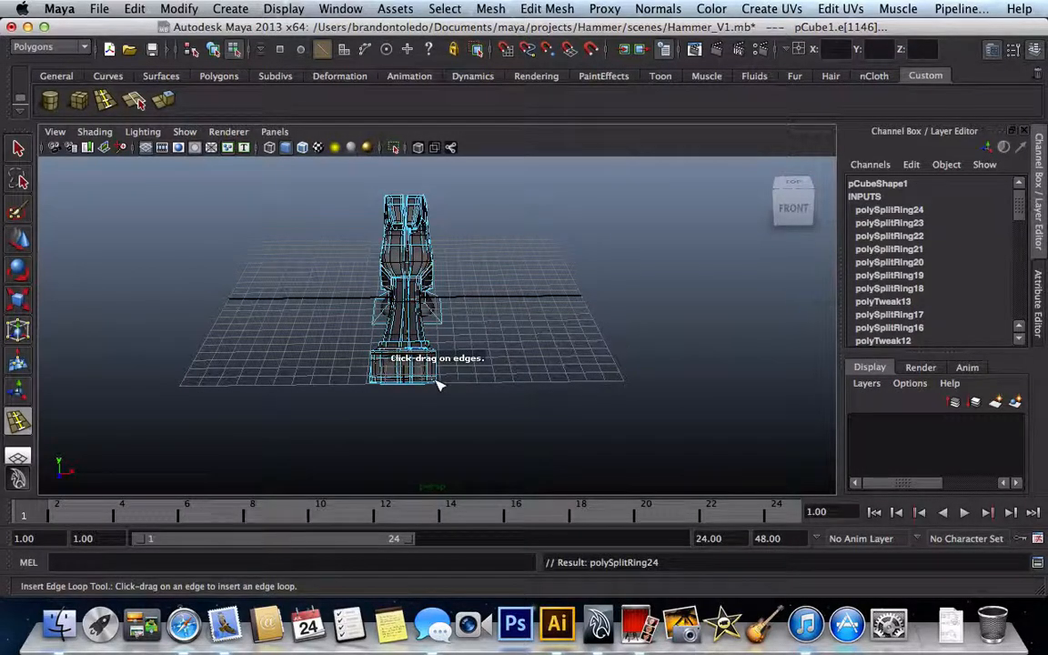
{"action": "left_click_drag", "start_coordinate": [441, 385], "coordinate": [440, 384]}
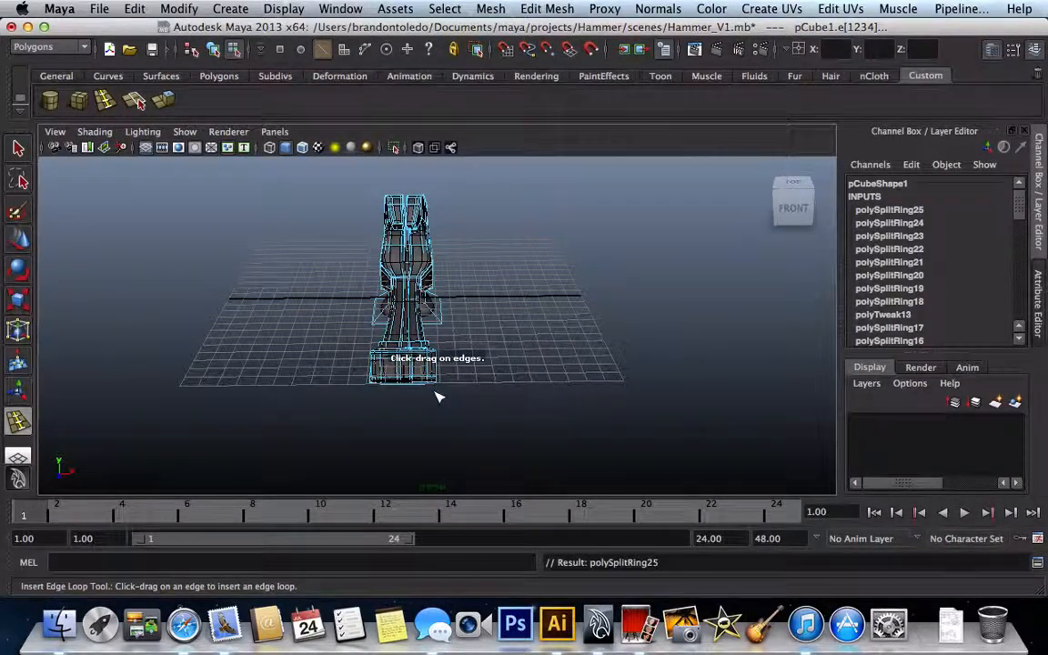
- Insert an edge loop around the flared striking face close to its rim, and another close to its corner
{"action": "scroll", "coordinate": [439, 389], "scroll_direction": "up", "scroll_amount": 5}
{"action": "scroll", "coordinate": [438, 391], "scroll_direction": "up", "scroll_amount": 5}
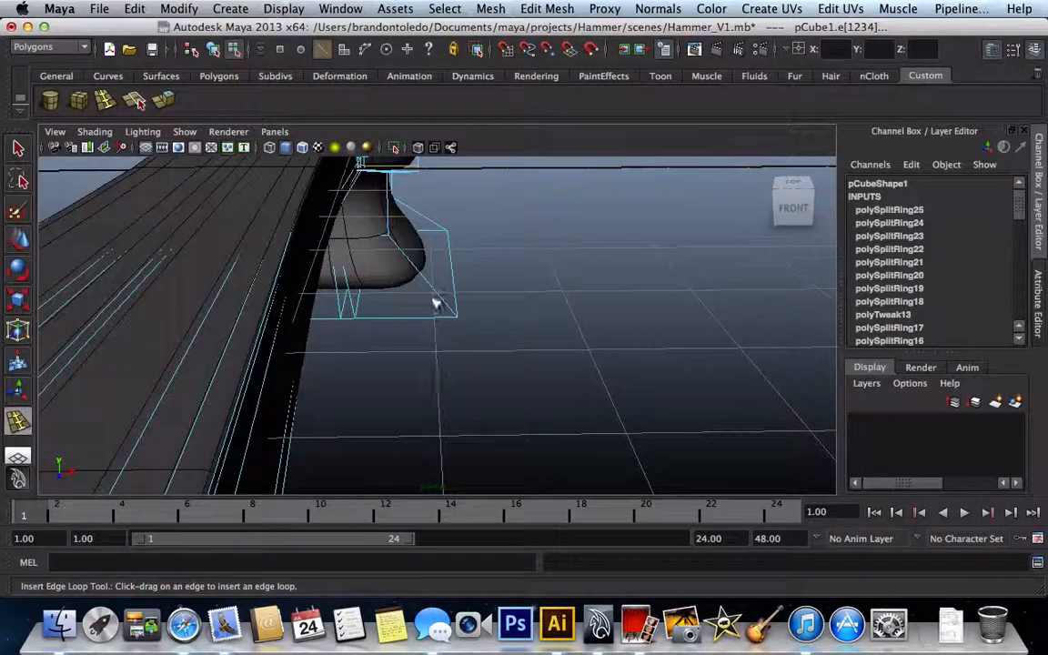
{"action": "left_click_drag", "start_coordinate": [444, 304], "coordinate": [457, 318]}
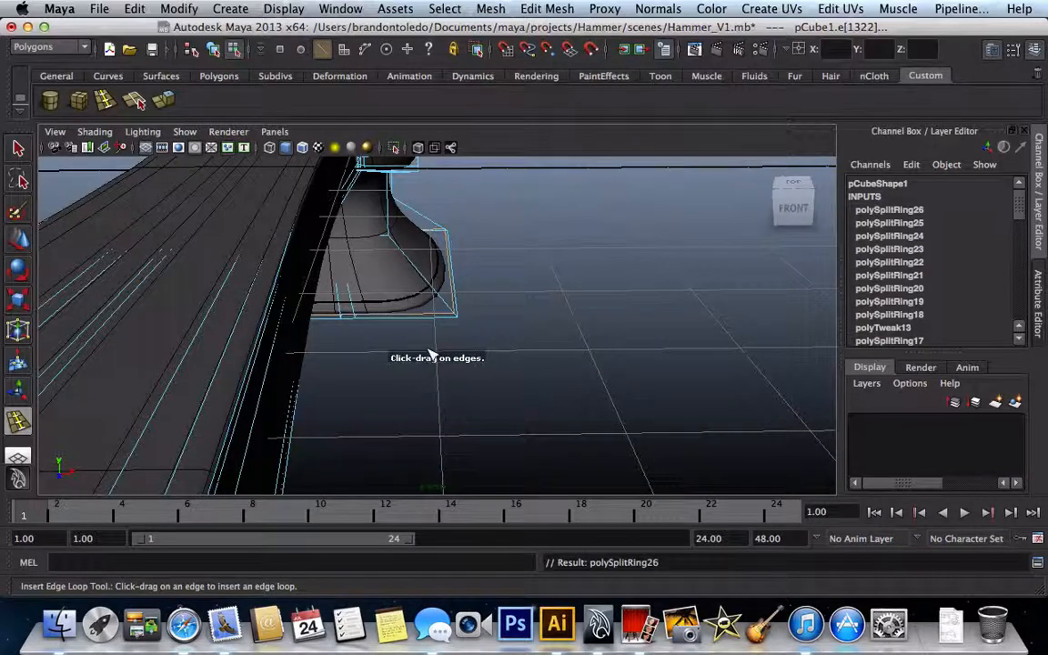
{"action": "left_click_drag", "start_coordinate": [459, 318], "coordinate": [460, 318]}
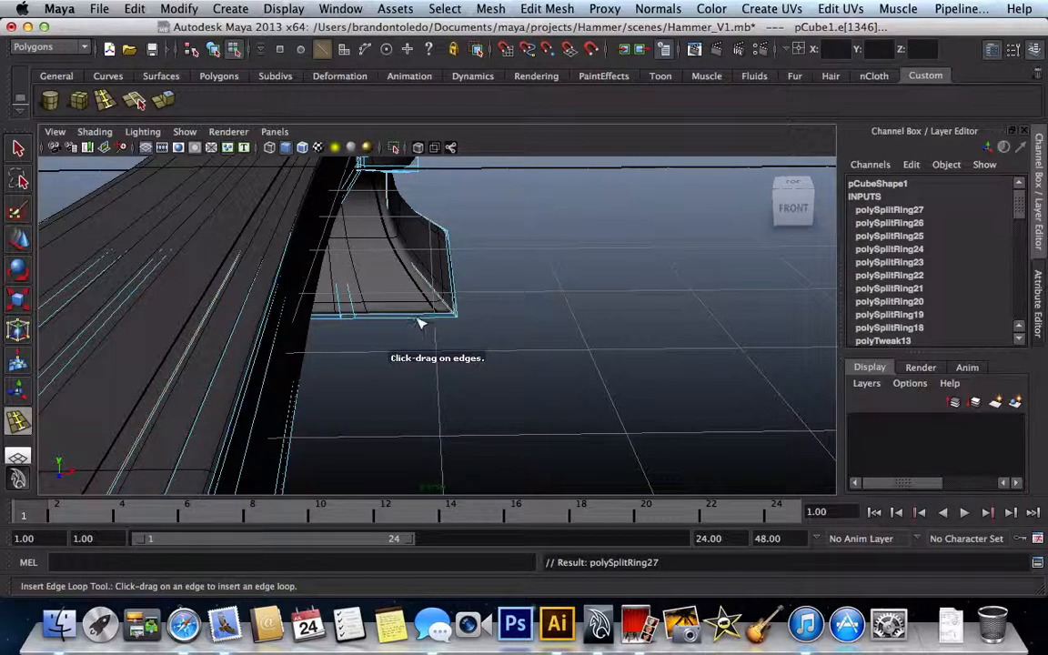
- Insert an edge loop close to the opposite corner of the flared striking face
{"action": "left_click_drag", "start_coordinate": [417, 332], "coordinate": [414, 333], "text": "alt"}
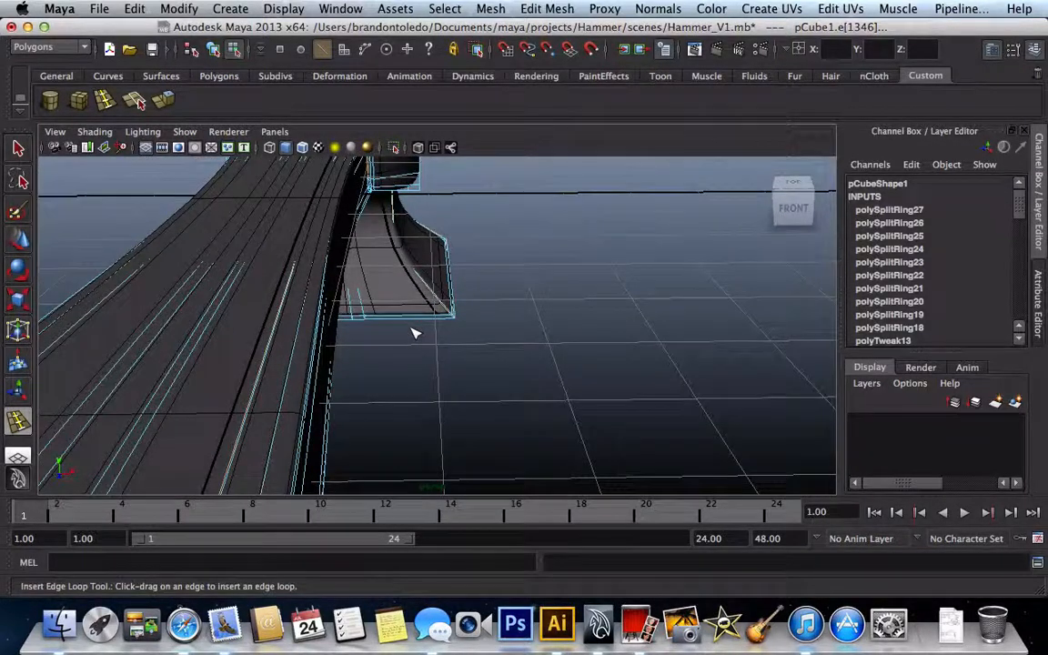
{"action": "left_click_drag", "start_coordinate": [416, 333], "coordinate": [725, 348], "text": "alt"}
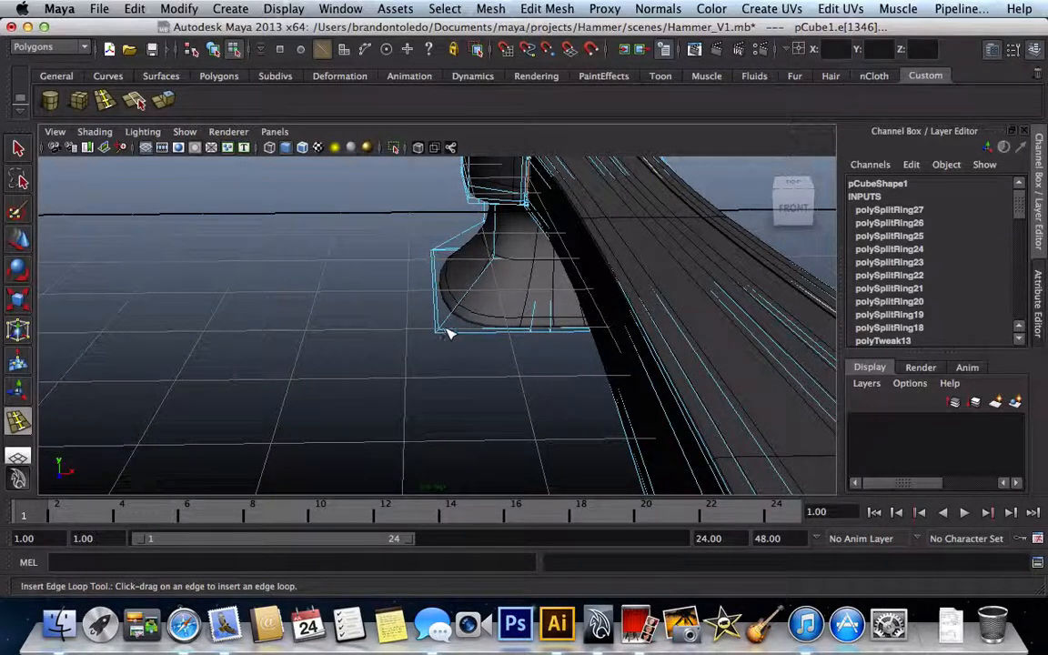
{"action": "left_click_drag", "start_coordinate": [448, 333], "coordinate": [360, 348], "text": "alt"}
{"action": "key", "text": "y"}
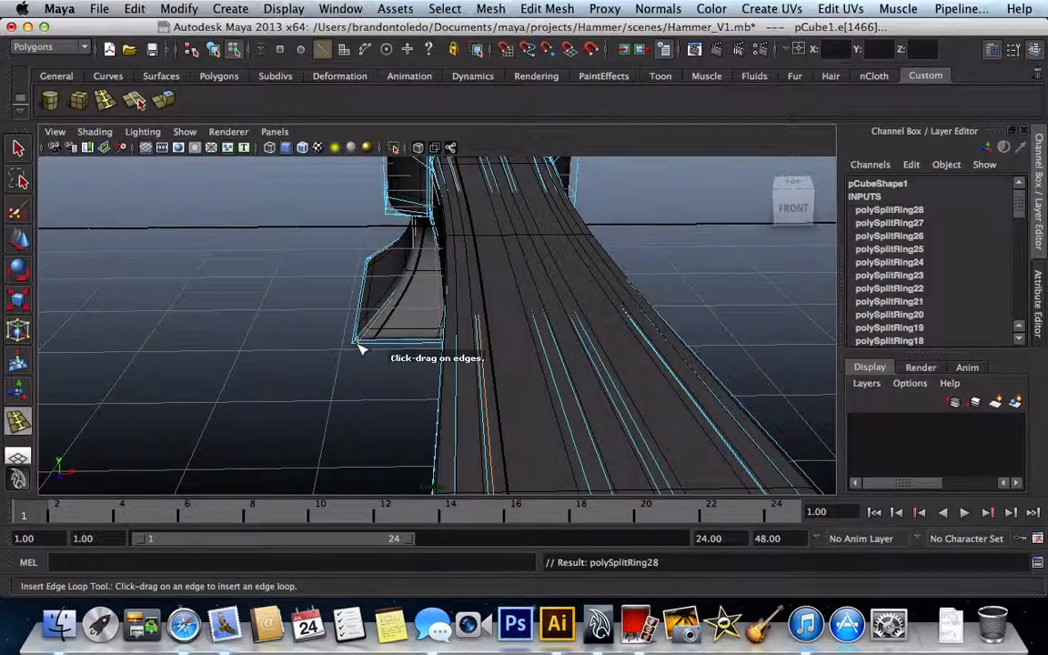
- Scale in the vertices around the striking face's rim to make the flare narrower
{"action": "left_click_drag", "start_coordinate": [356, 344], "coordinate": [472, 328], "text": "alt"}
{"action": "scroll", "coordinate": [484, 330], "scroll_direction": "down", "scroll_amount": 10}
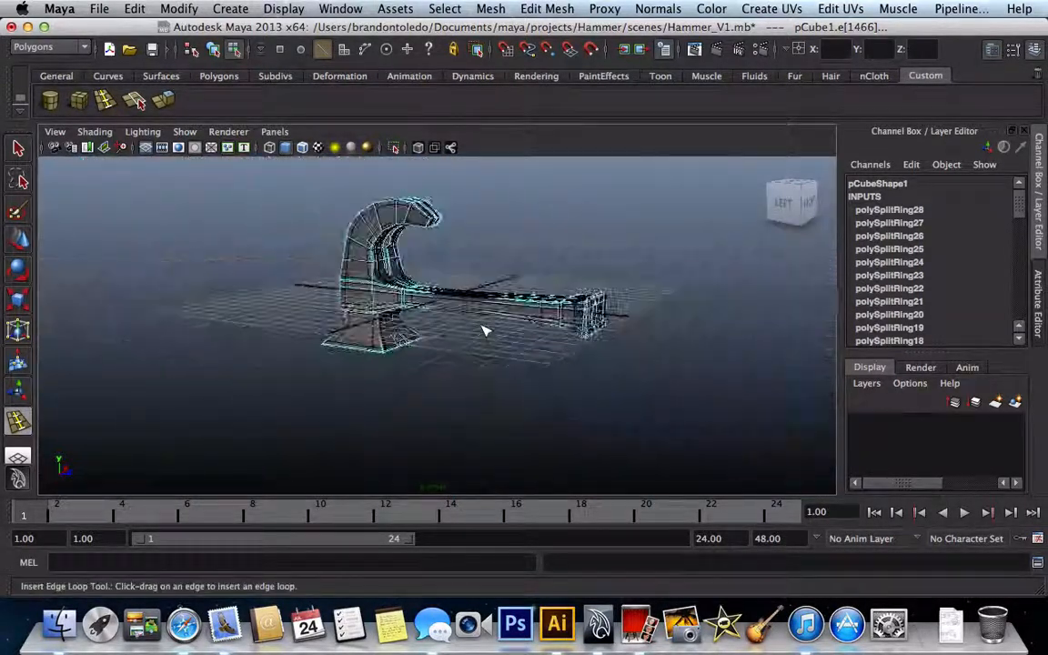
{"action": "scroll", "coordinate": [484, 330], "scroll_direction": "up", "scroll_amount": 8}
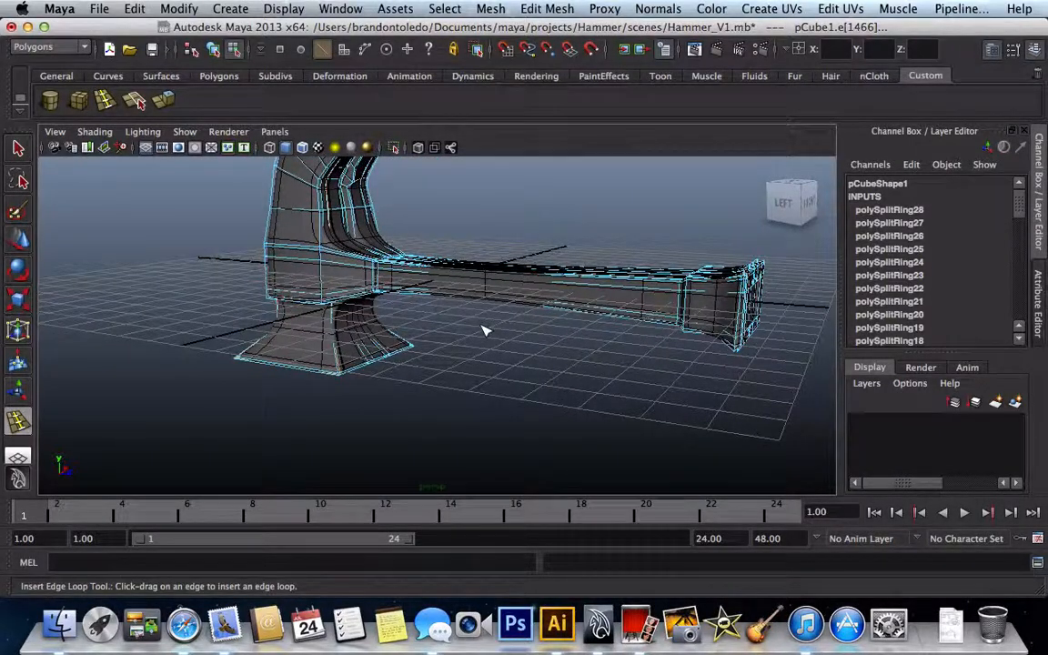
{"action": "right_click_drag", "start_coordinate": [329, 341], "coordinate": [246, 332]}
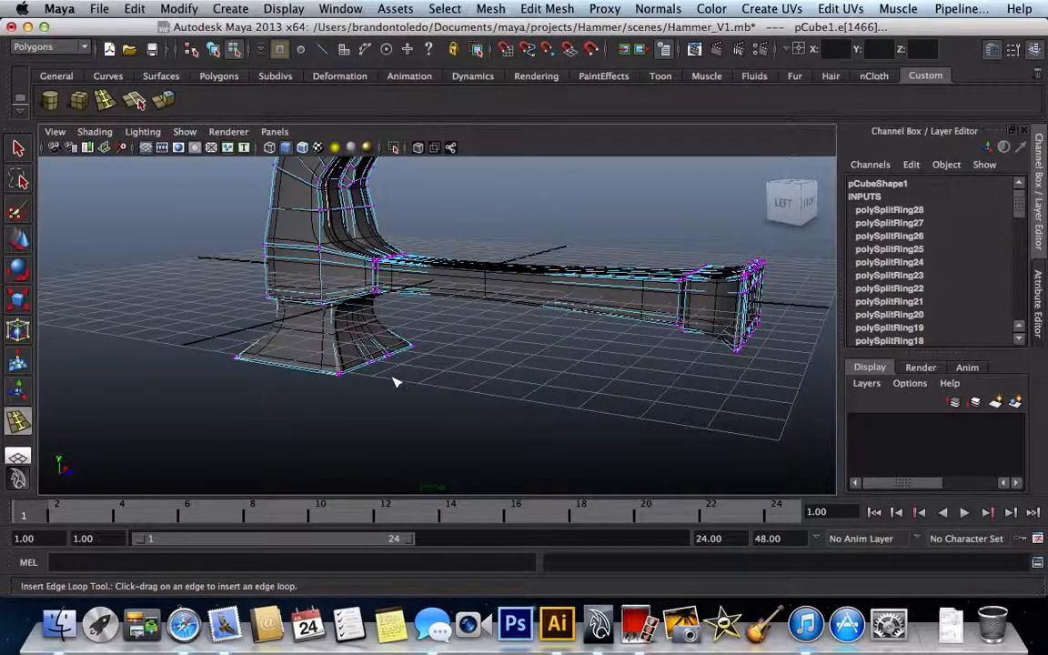
{"action": "left_click_drag", "start_coordinate": [395, 382], "coordinate": [164, 356], "text": "alt"}
{"action": "key", "text": "r"}
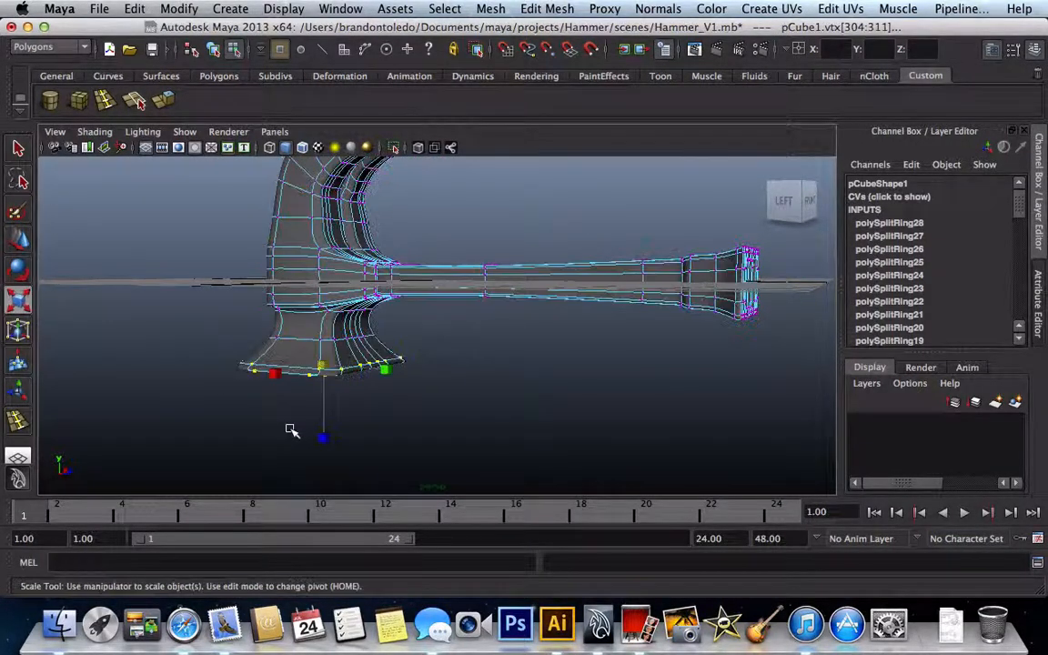
{"action": "left_click_drag", "start_coordinate": [323, 366], "coordinate": [295, 366]}
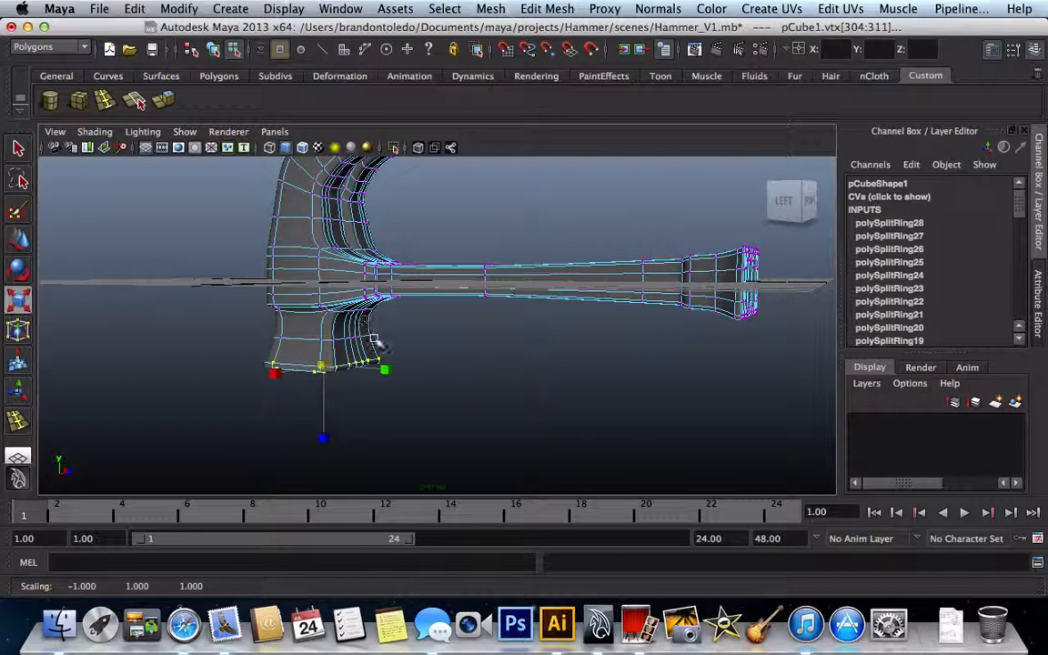
- Scale in the middle ring of vertices on the neck above the striking face, and return to object selection
{"action": "left_click_drag", "start_coordinate": [378, 343], "coordinate": [245, 330]}
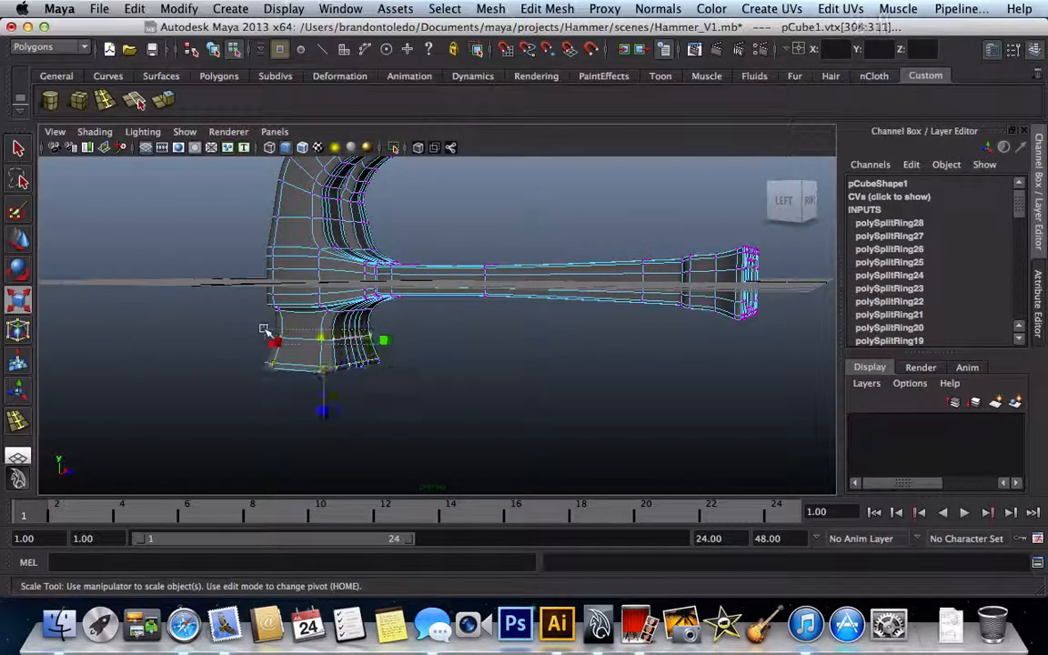
{"action": "left_click_drag", "start_coordinate": [325, 341], "coordinate": [302, 335]}
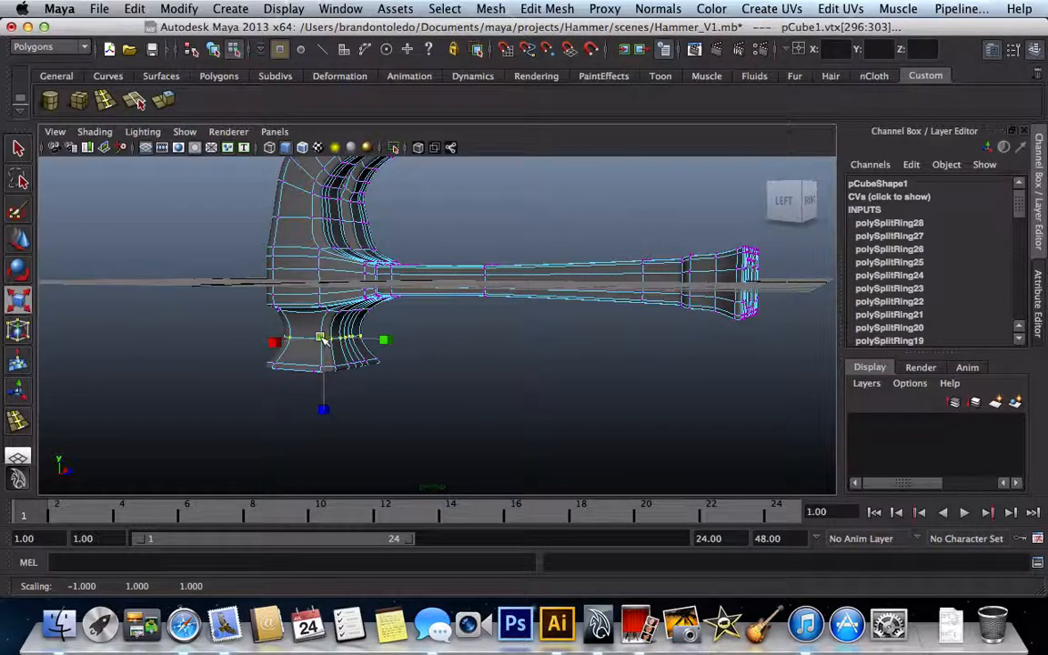
{"action": "left_click_drag", "start_coordinate": [322, 338], "coordinate": [317, 338]}
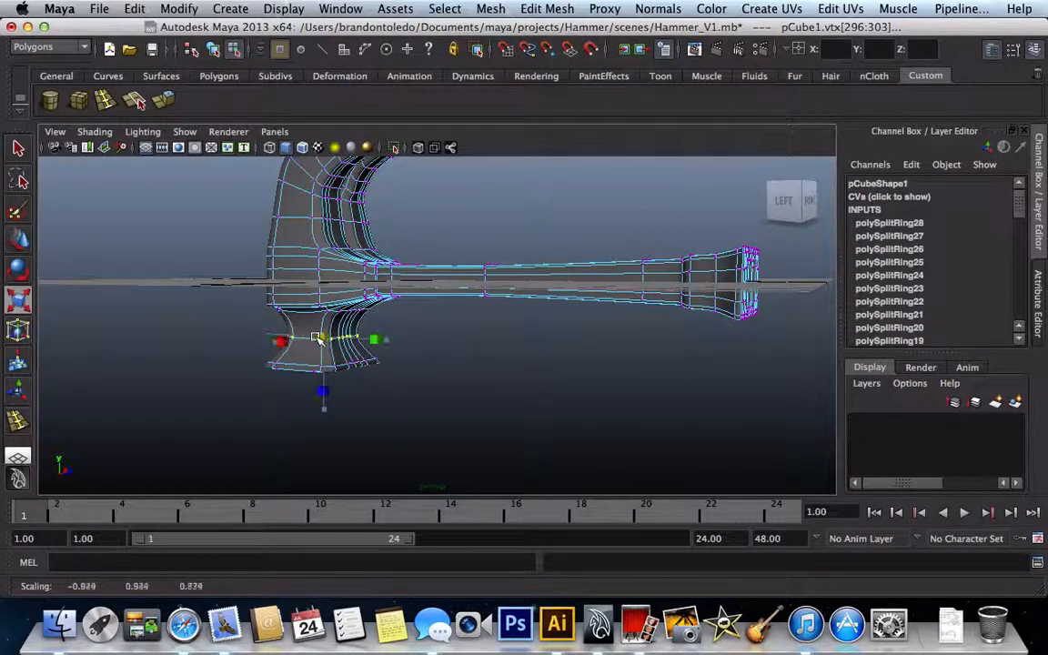
{"action": "left_click", "coordinate": [450, 428]}
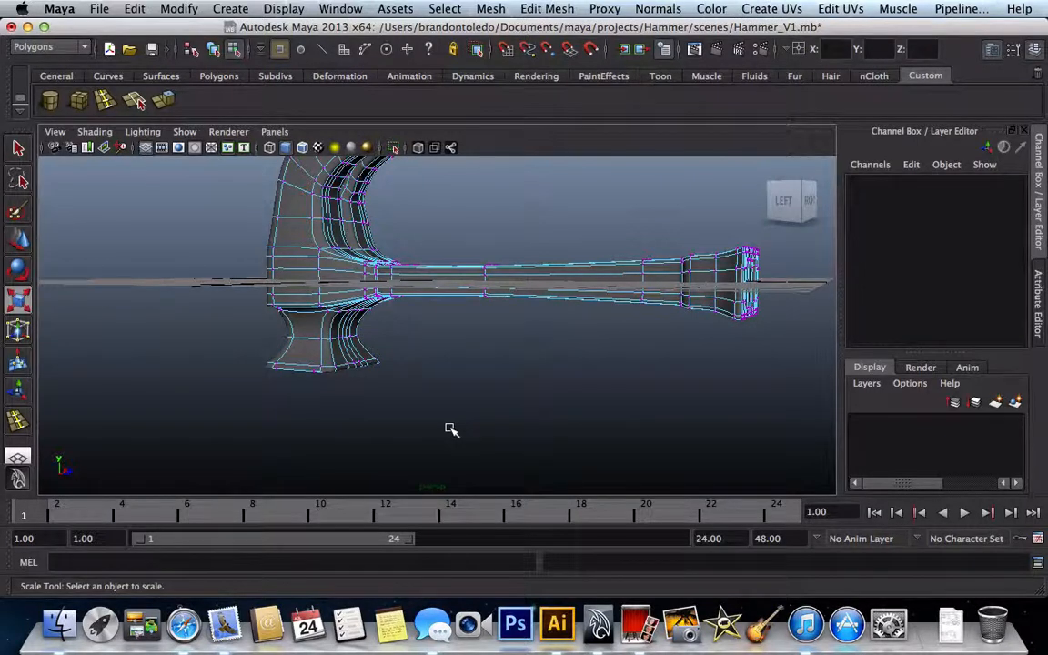
{"action": "scroll", "coordinate": [451, 429], "scroll_direction": "down", "scroll_amount": 4}
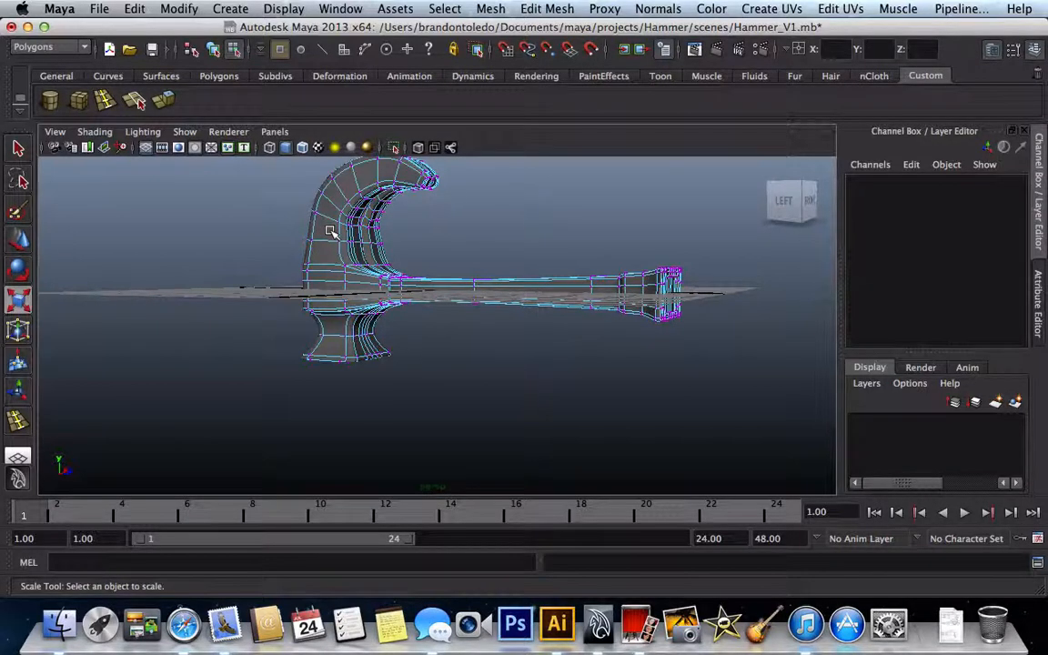
{"action": "scroll", "coordinate": [329, 231], "scroll_direction": "up", "scroll_amount": 1}
{"action": "scroll", "coordinate": [329, 231], "scroll_direction": "down", "scroll_amount": 5}
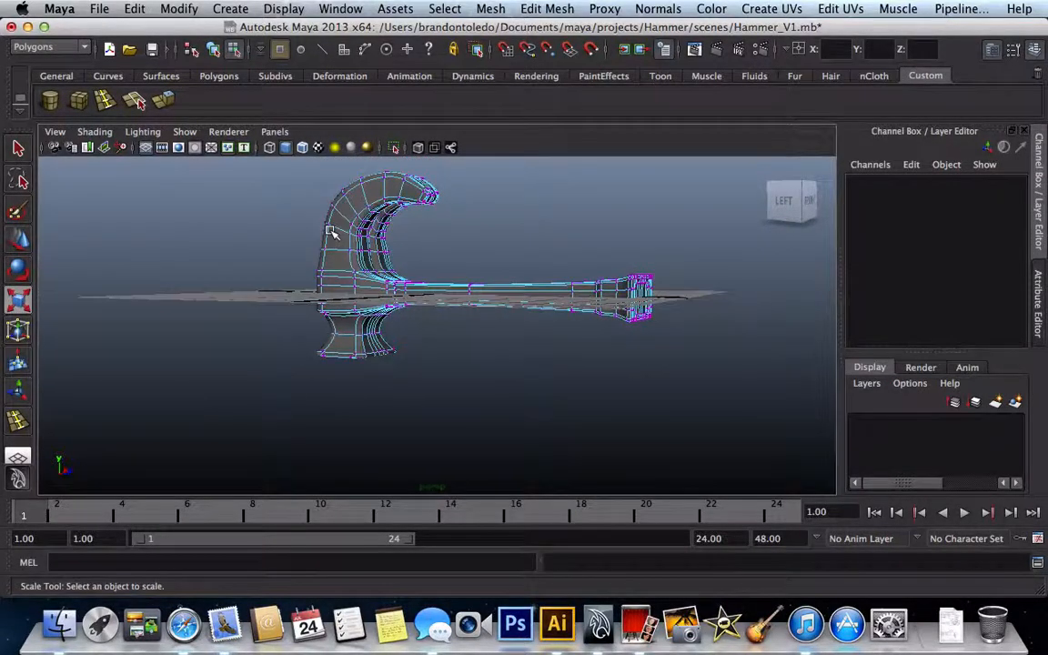
{"action": "scroll", "coordinate": [330, 231], "scroll_direction": "up", "scroll_amount": 3}
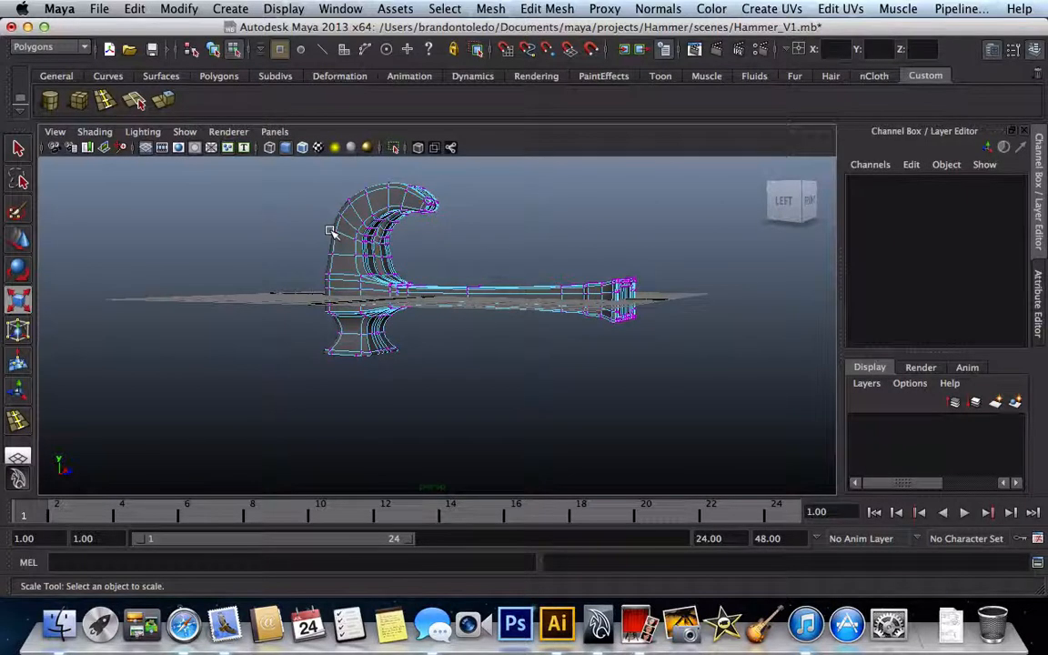
{"action": "left_click_drag", "start_coordinate": [329, 231], "coordinate": [309, 215], "text": "alt"}
{"action": "right_click_drag", "start_coordinate": [347, 242], "coordinate": [308, 214]}
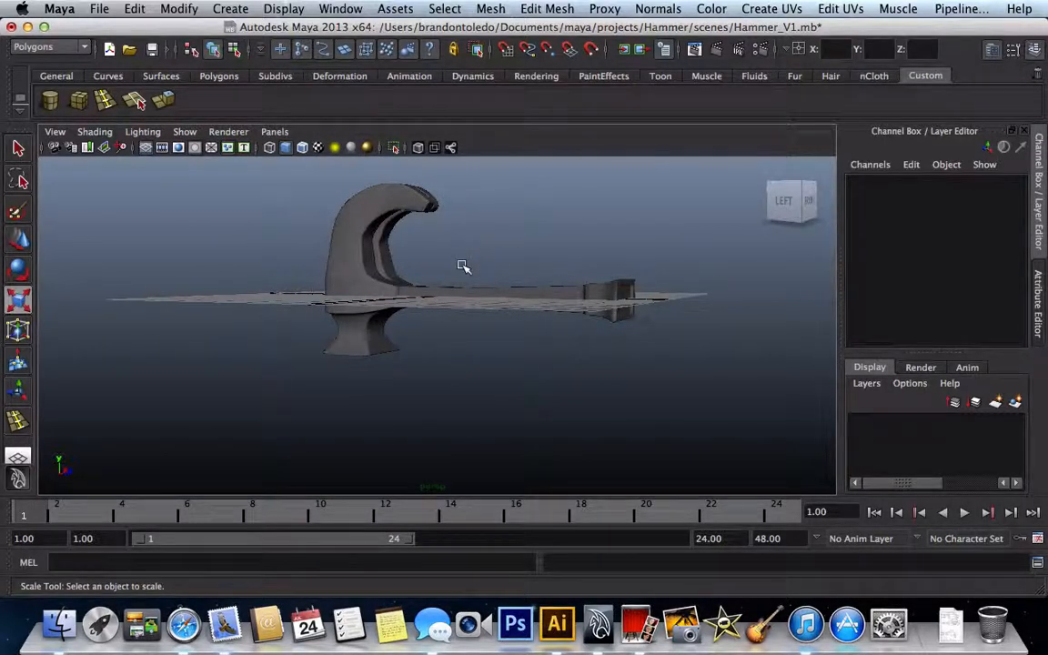
- Select the hammer and insert a lengthwise edge loop through one claw prong, close to the split
{"action": "left_click_drag", "start_coordinate": [463, 266], "coordinate": [333, 286], "text": "alt"}
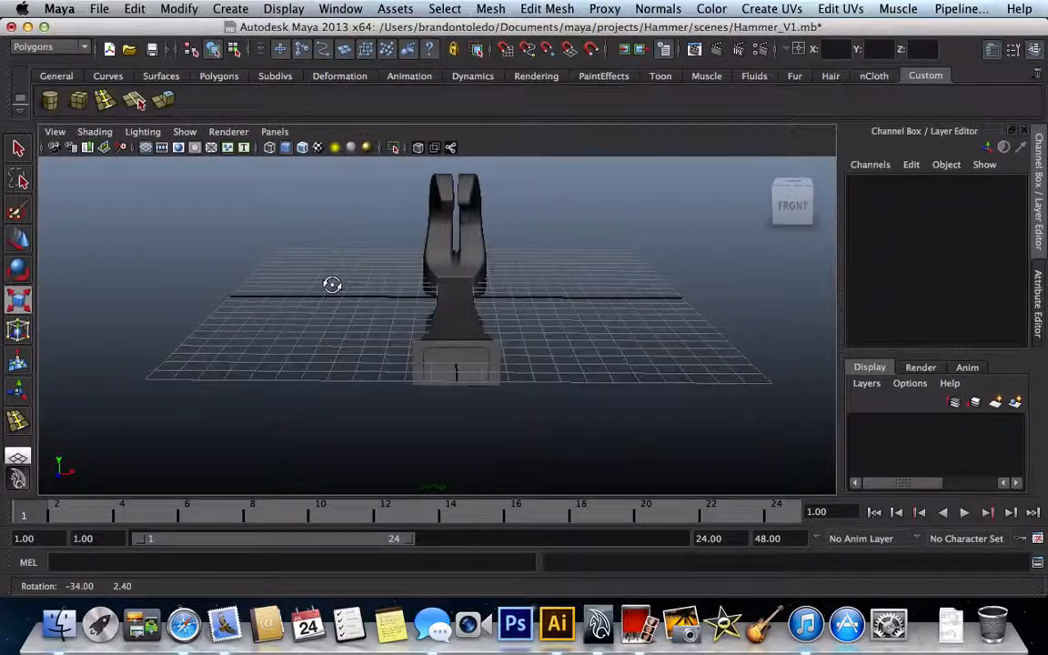
{"action": "left_click", "coordinate": [466, 200]}
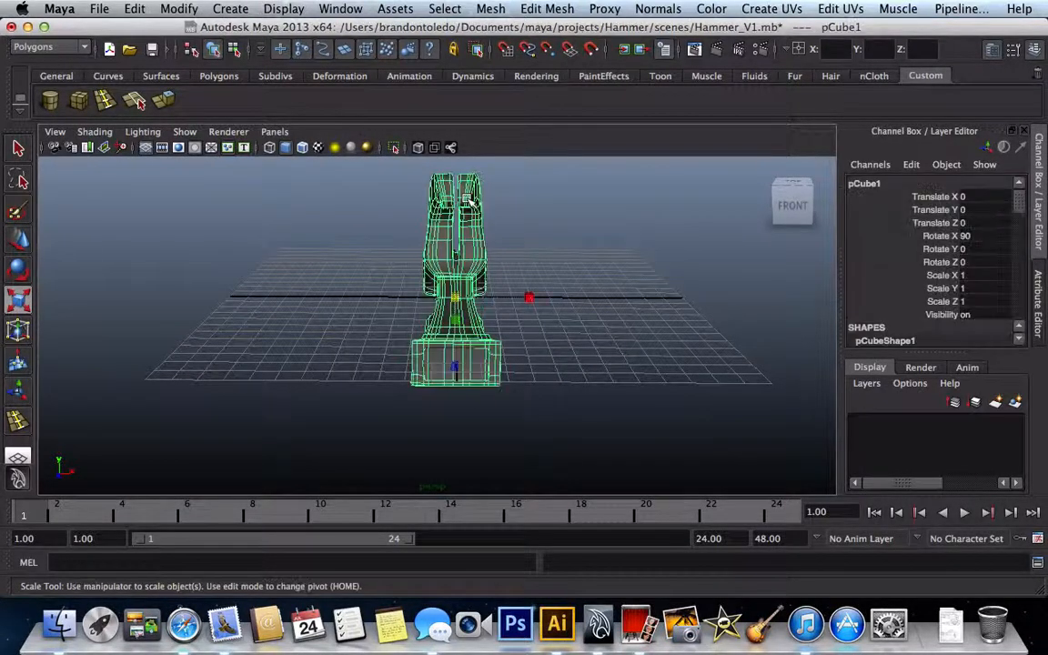
{"action": "left_click", "coordinate": [539, 223]}
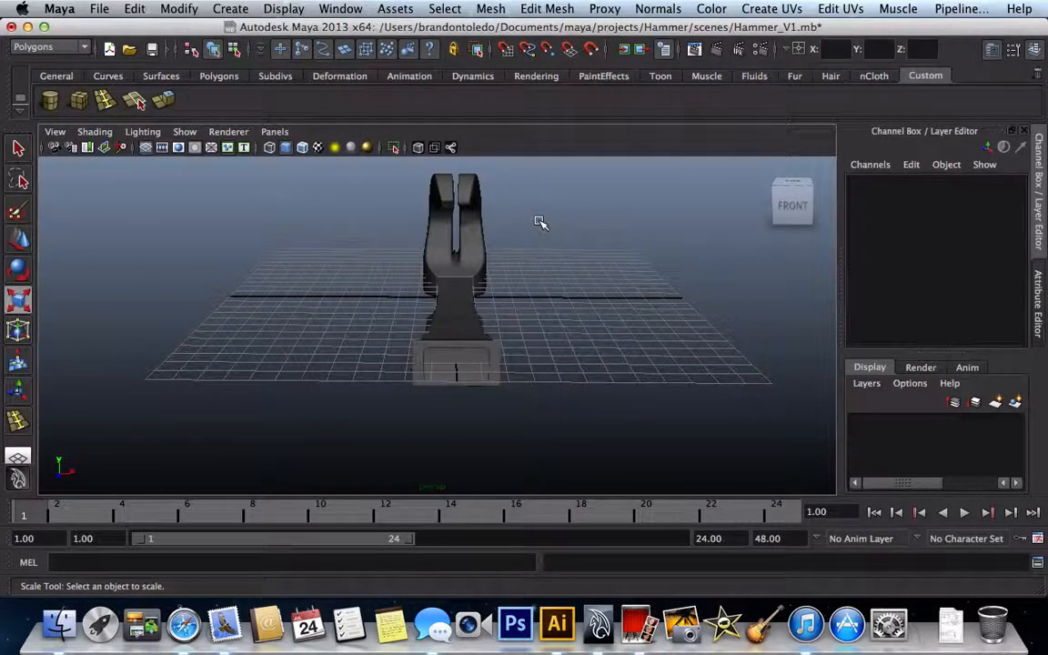
{"action": "left_click", "coordinate": [471, 215]}
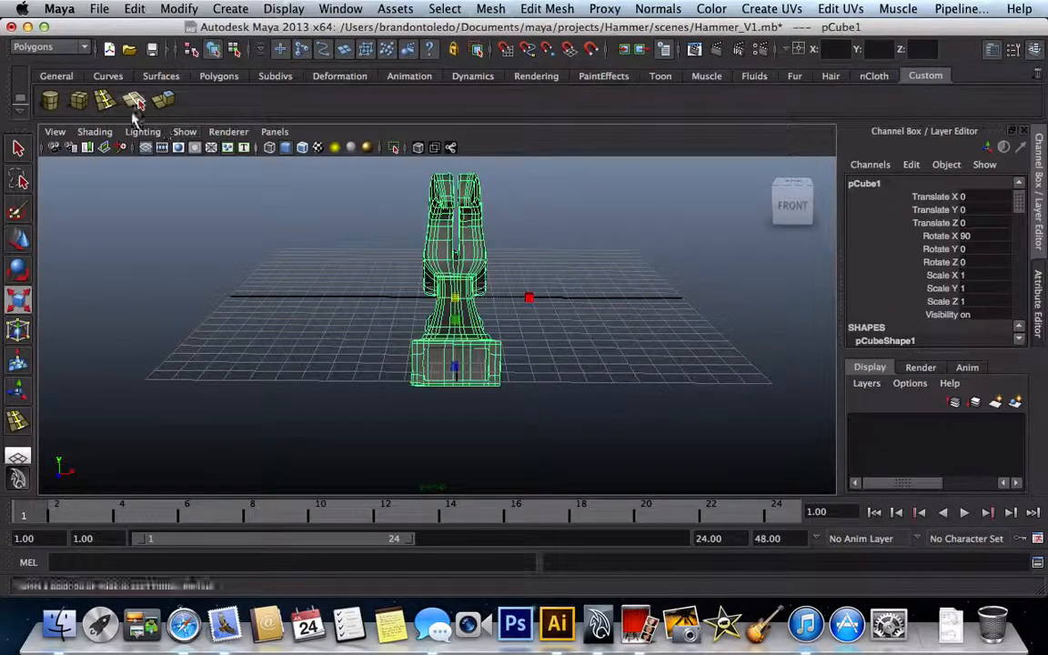
{"action": "left_click", "coordinate": [105, 100]}
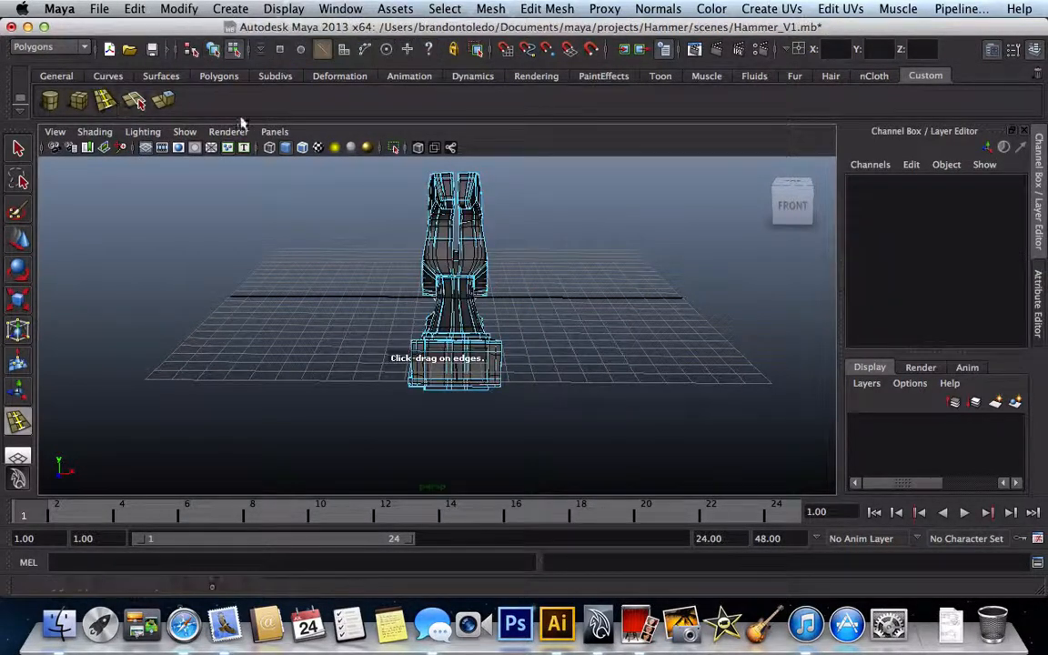
{"action": "left_click", "coordinate": [470, 202]}
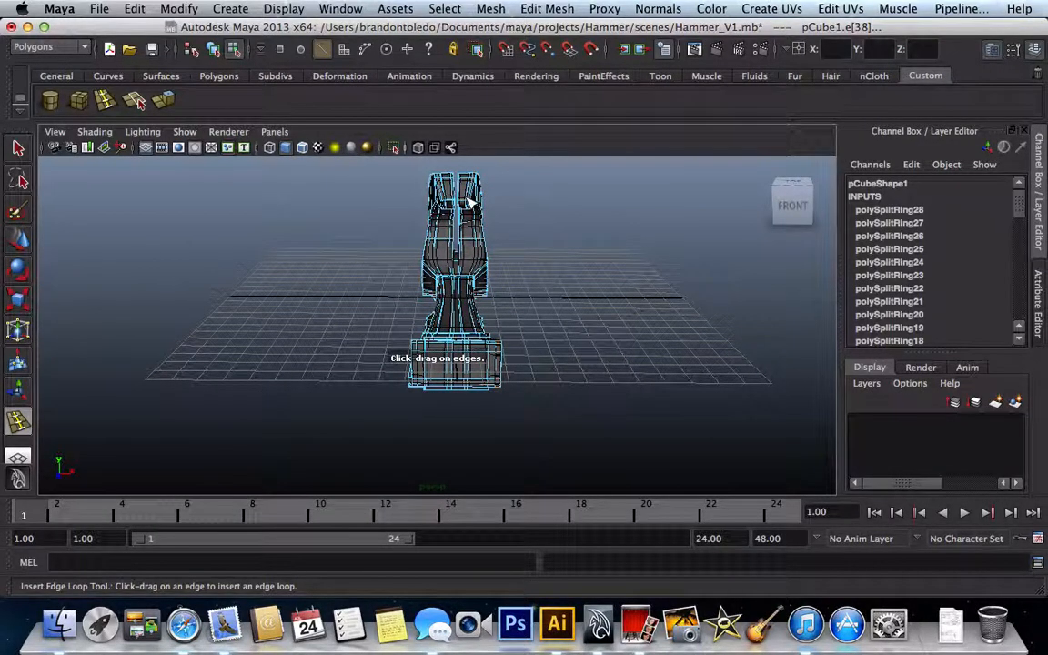
{"action": "key", "text": "ctrl+z"}
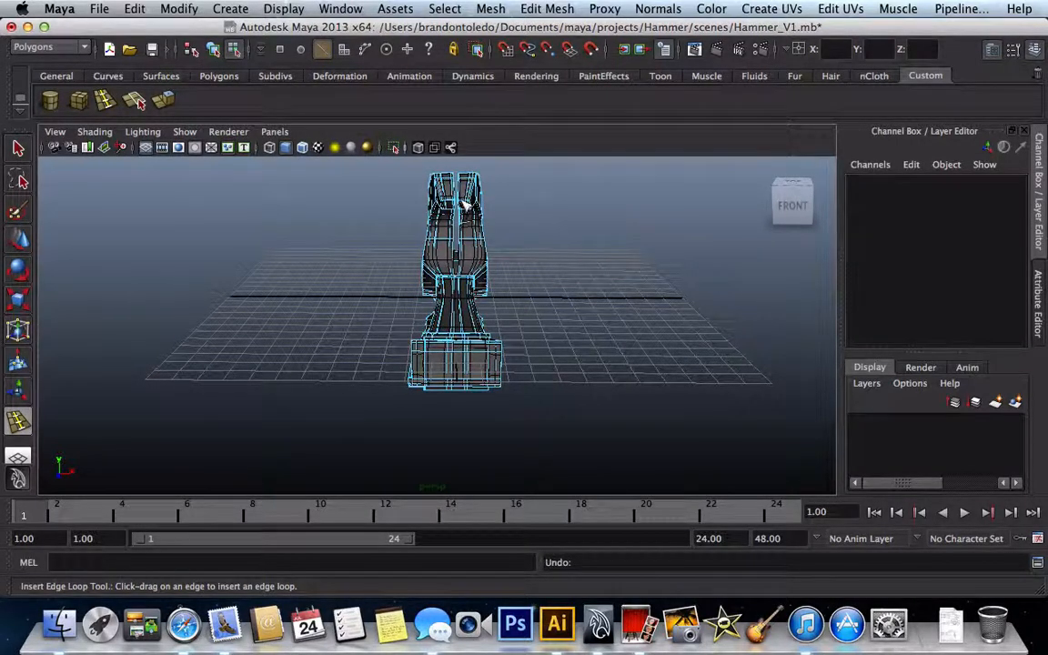
{"action": "left_click_drag", "start_coordinate": [464, 207], "coordinate": [466, 206]}
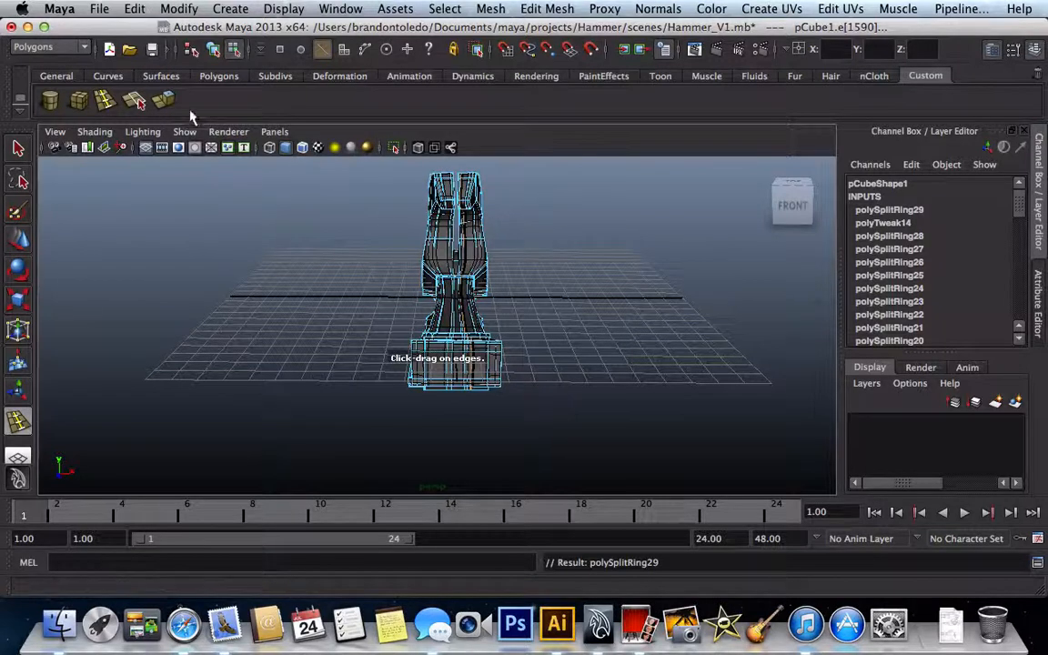
- Select the complete new edge loop to check its course, and return to object selection
{"action": "left_click", "coordinate": [18, 147]}
{"action": "left_click", "coordinate": [380, 229]}
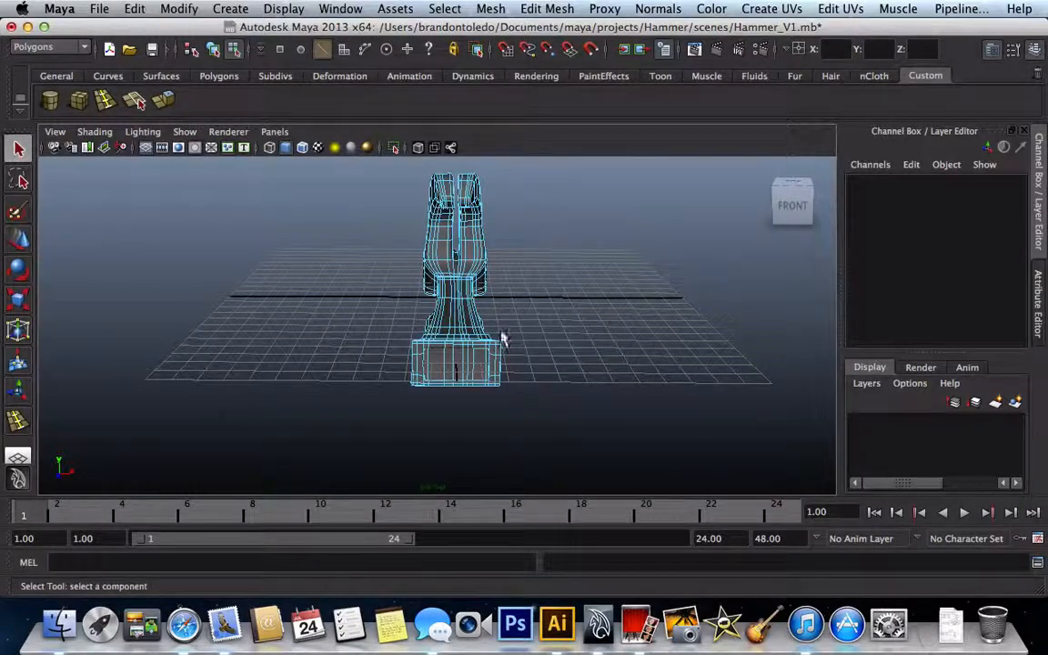
{"action": "double_click", "coordinate": [470, 337]}
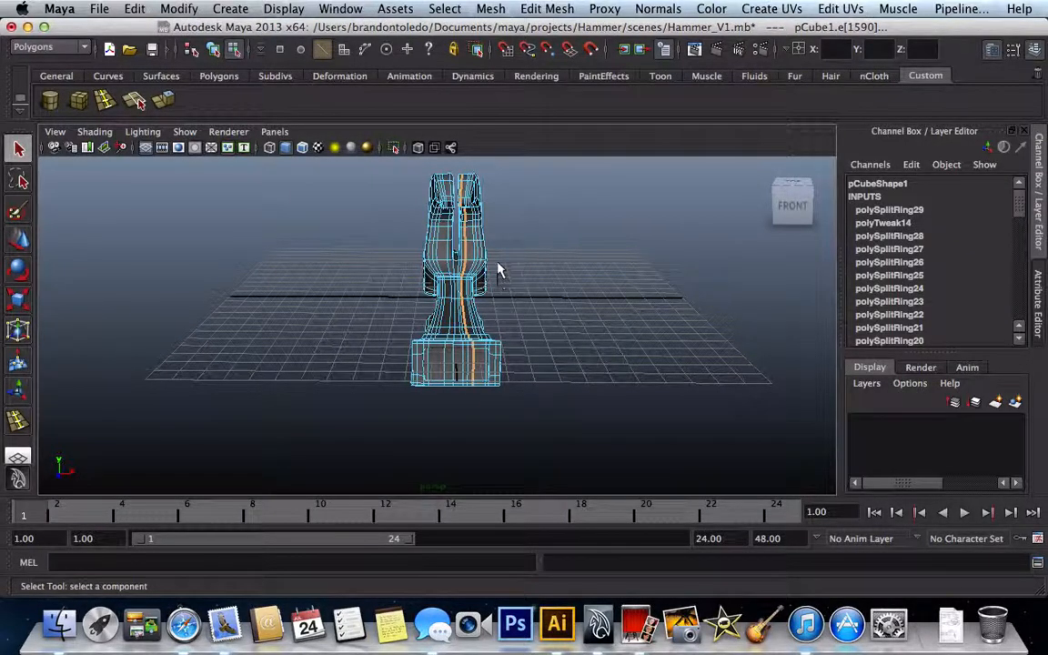
{"action": "right_click_drag", "start_coordinate": [469, 239], "coordinate": [529, 231]}
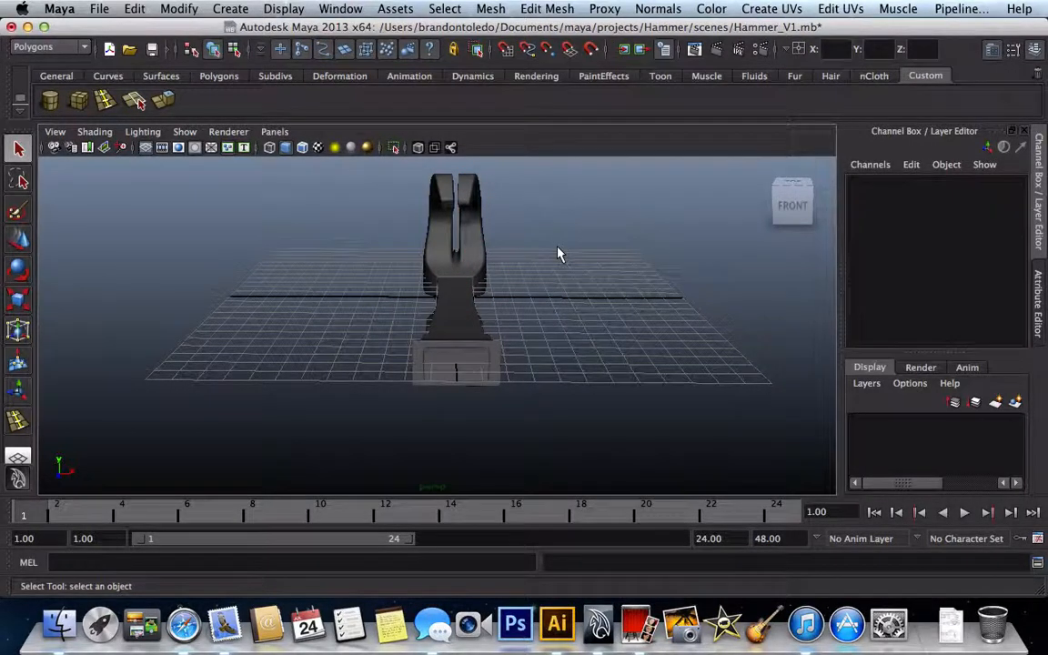
- Insert another edge loop on the same claw prong near its tip, and return to object selection
{"action": "left_click", "coordinate": [464, 205]}
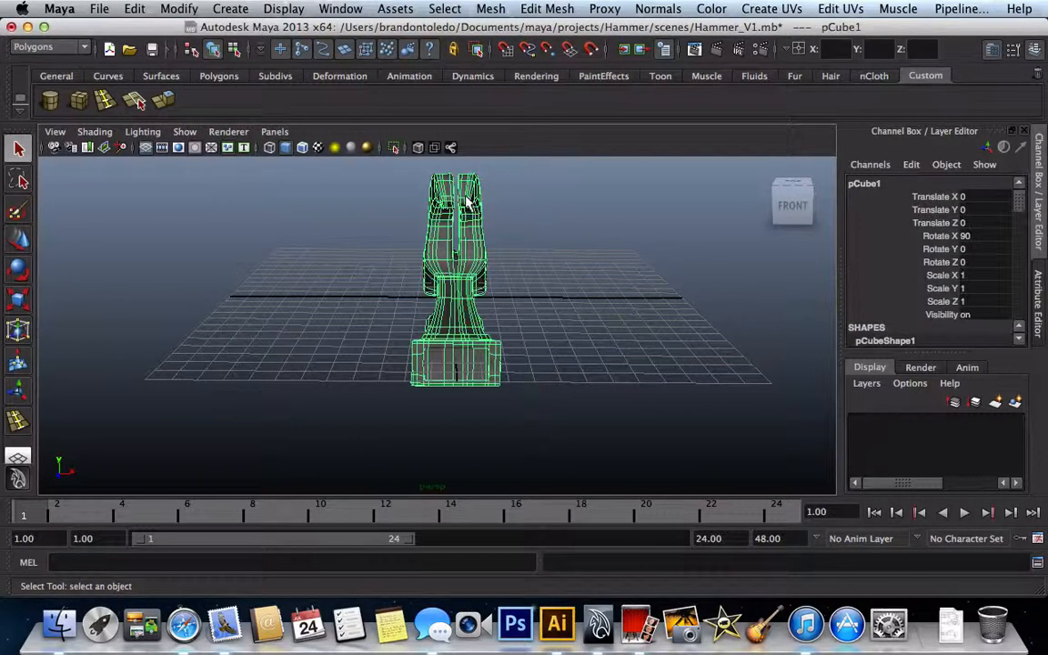
{"action": "left_click", "coordinate": [104, 101]}
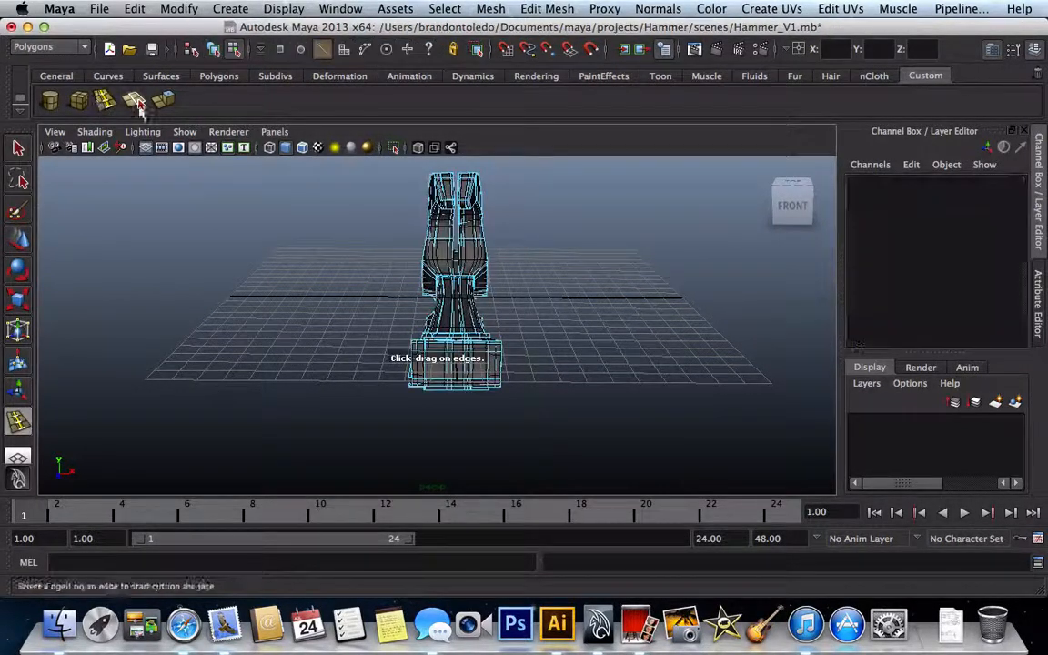
{"action": "left_click_drag", "start_coordinate": [474, 197], "coordinate": [473, 197]}
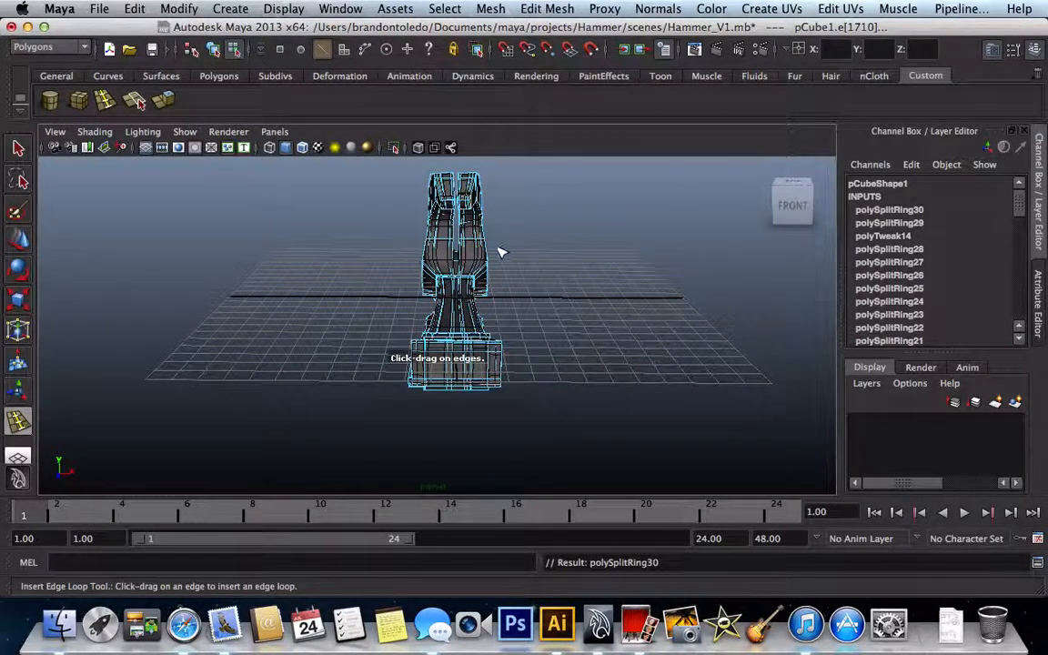
{"action": "key", "text": "q"}
{"action": "left_click", "coordinate": [285, 252]}
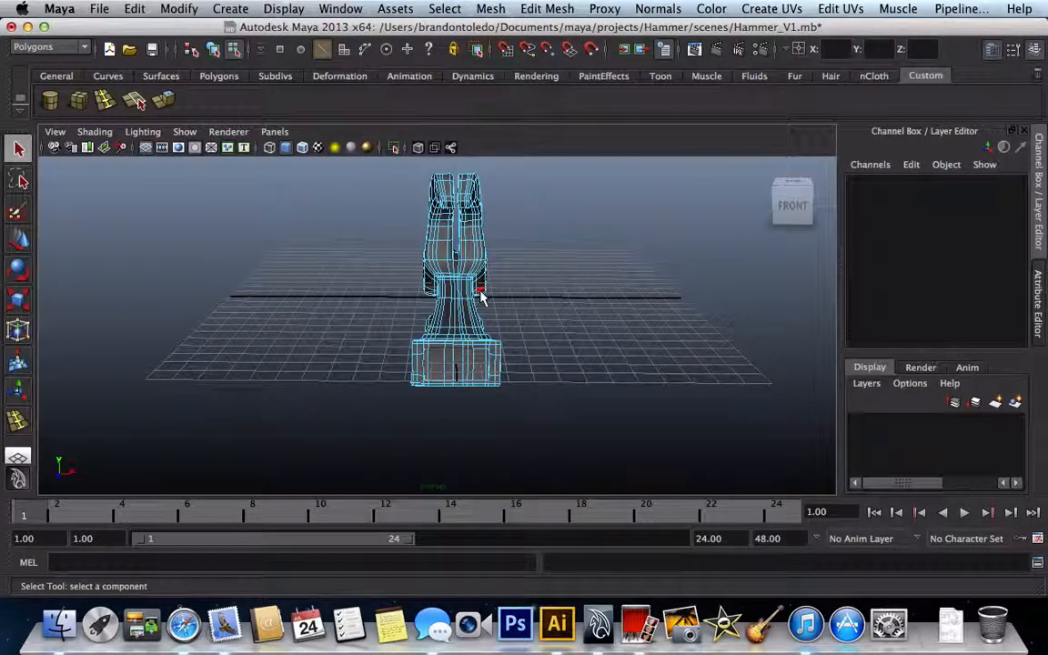
{"action": "right_click_drag", "start_coordinate": [460, 297], "coordinate": [498, 274]}
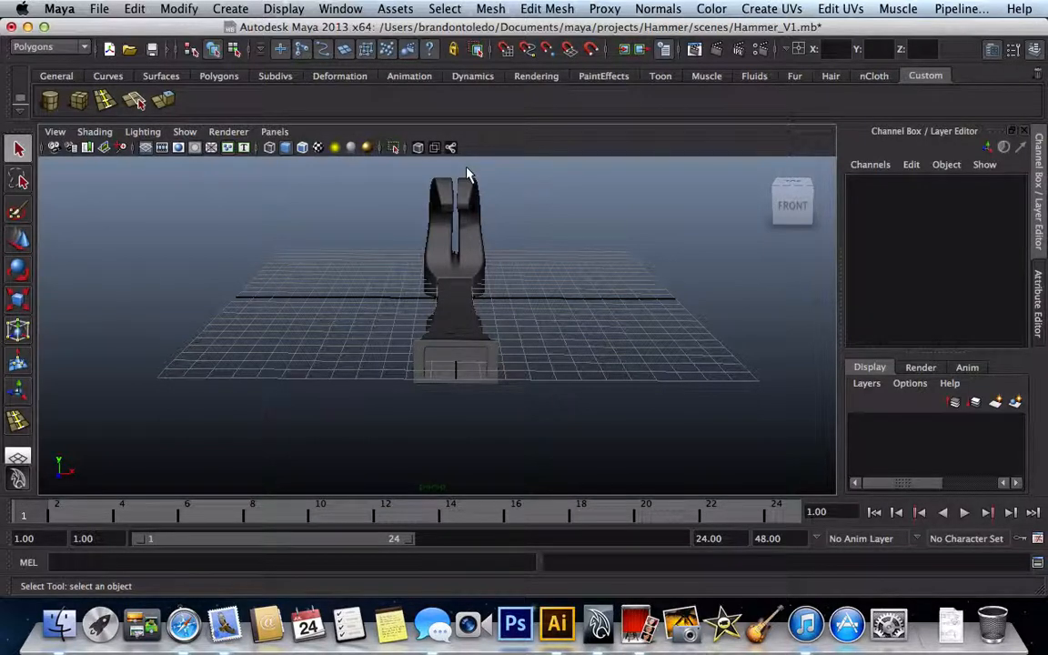
- Select the hammer, undo a misplaced edge loop at the claw tip, and insert it again on the same prong
{"action": "left_click", "coordinate": [470, 208]}
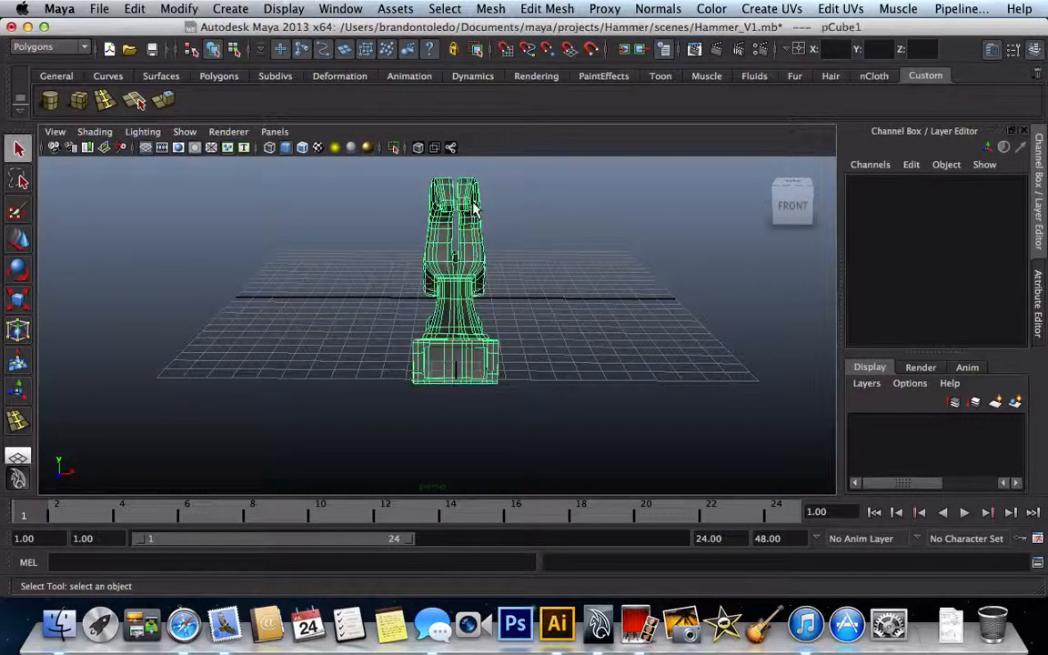
{"action": "left_click", "coordinate": [105, 100]}
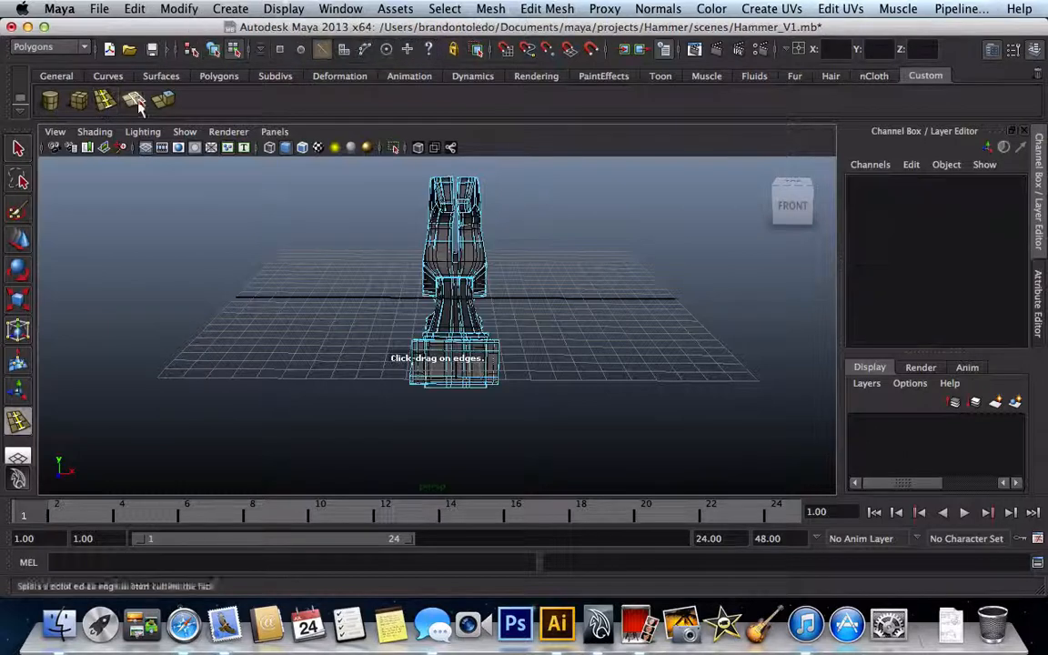
{"action": "left_click", "coordinate": [474, 208]}
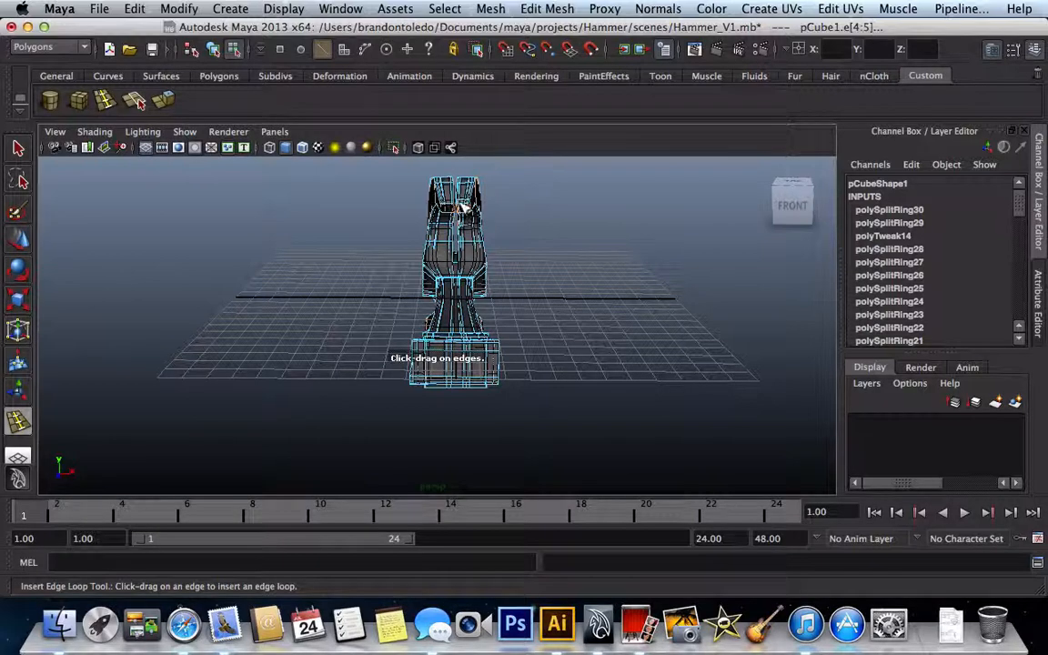
{"action": "left_click", "coordinate": [463, 208]}
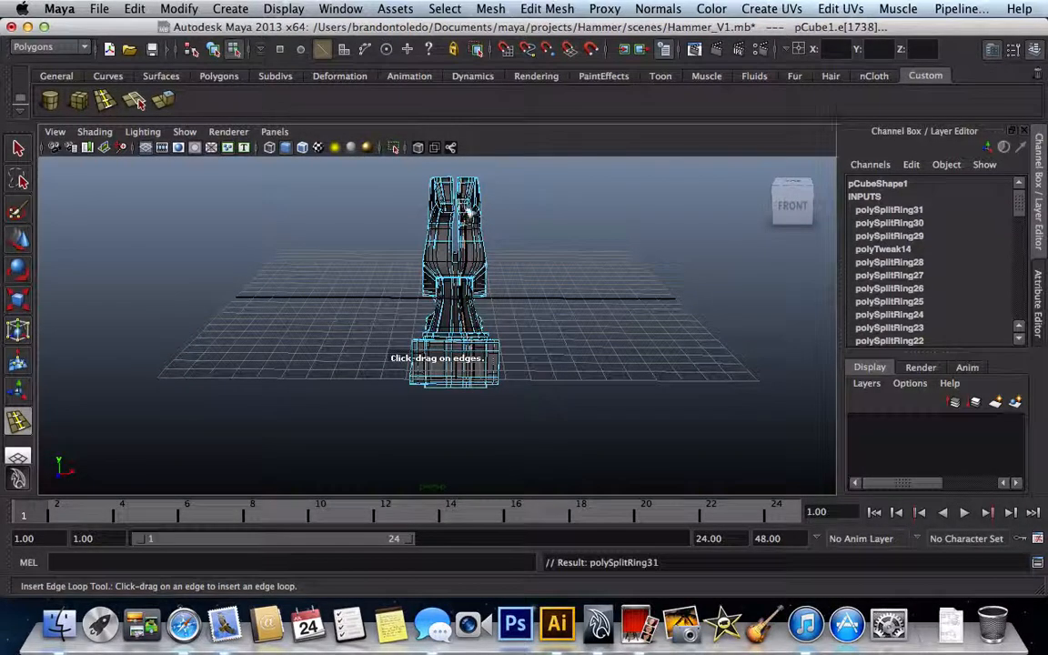
{"action": "key", "text": "ctrl+z"}
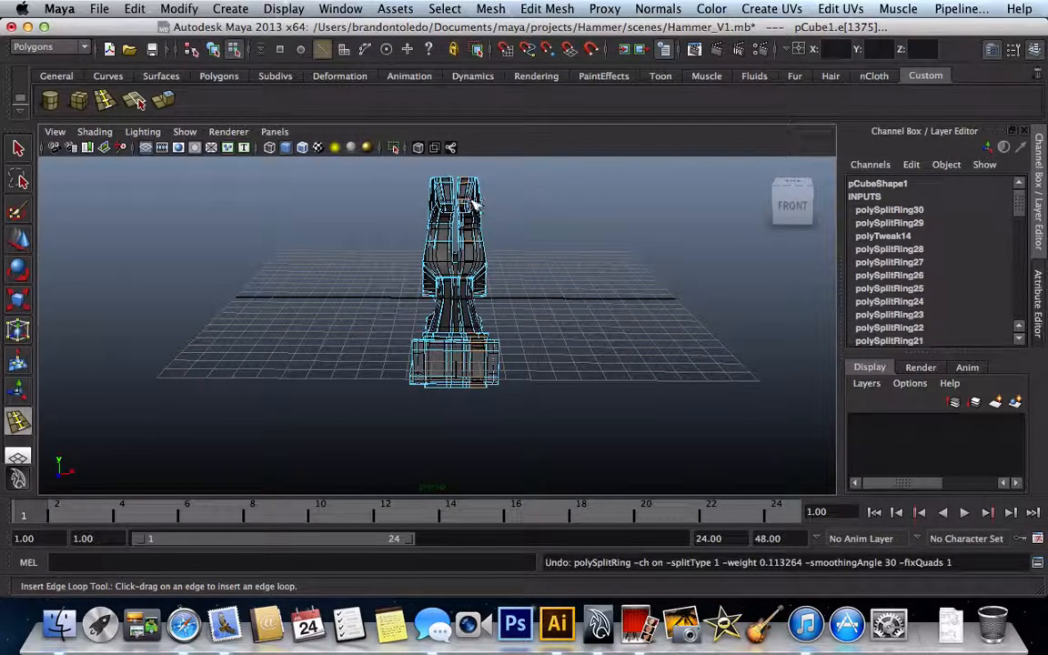
{"action": "left_click_drag", "start_coordinate": [474, 204], "coordinate": [474, 208]}
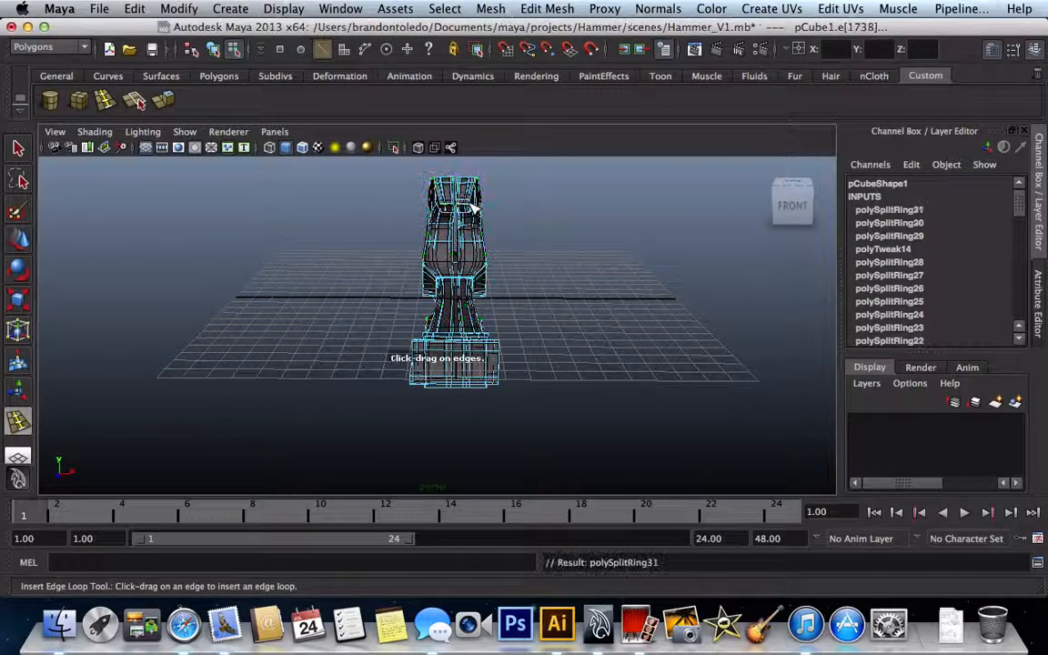
- Insert a crosswise edge loop on the claw prong close beside its tip edge, and return to object selection to inspect the hammer
{"action": "scroll", "coordinate": [469, 208], "scroll_direction": "up", "scroll_amount": 6}
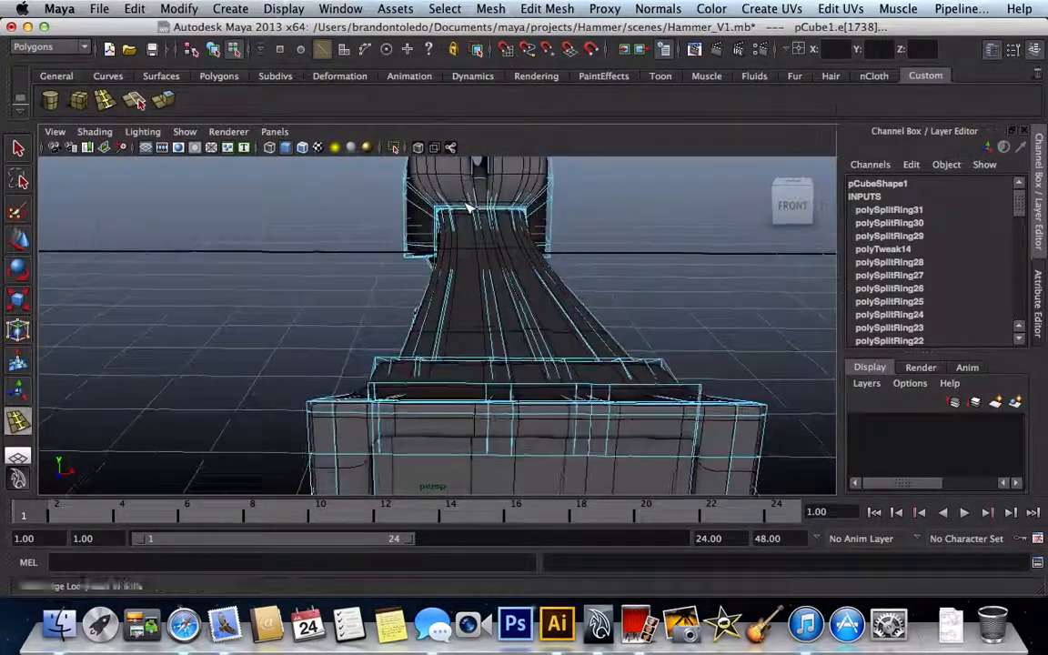
{"action": "middle_click_drag", "start_coordinate": [468, 206], "coordinate": [356, 490], "text": "alt"}
{"action": "scroll", "coordinate": [405, 325], "scroll_direction": "up", "scroll_amount": 5}
{"action": "scroll", "coordinate": [406, 328], "scroll_direction": "up", "scroll_amount": 3}
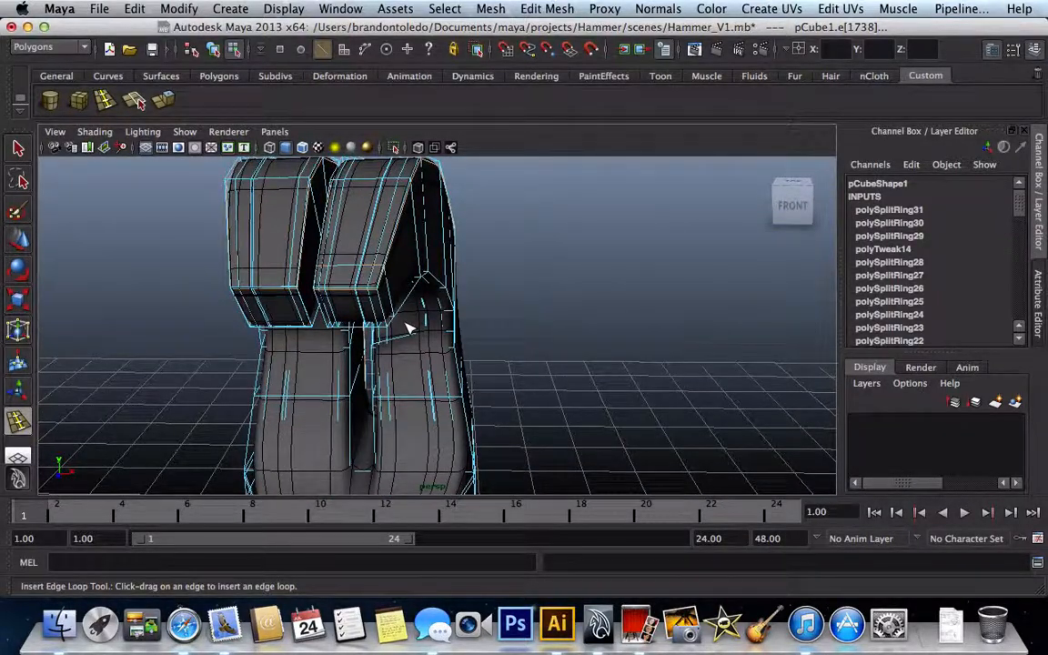
{"action": "left_click_drag", "start_coordinate": [408, 327], "coordinate": [428, 326], "text": "alt"}
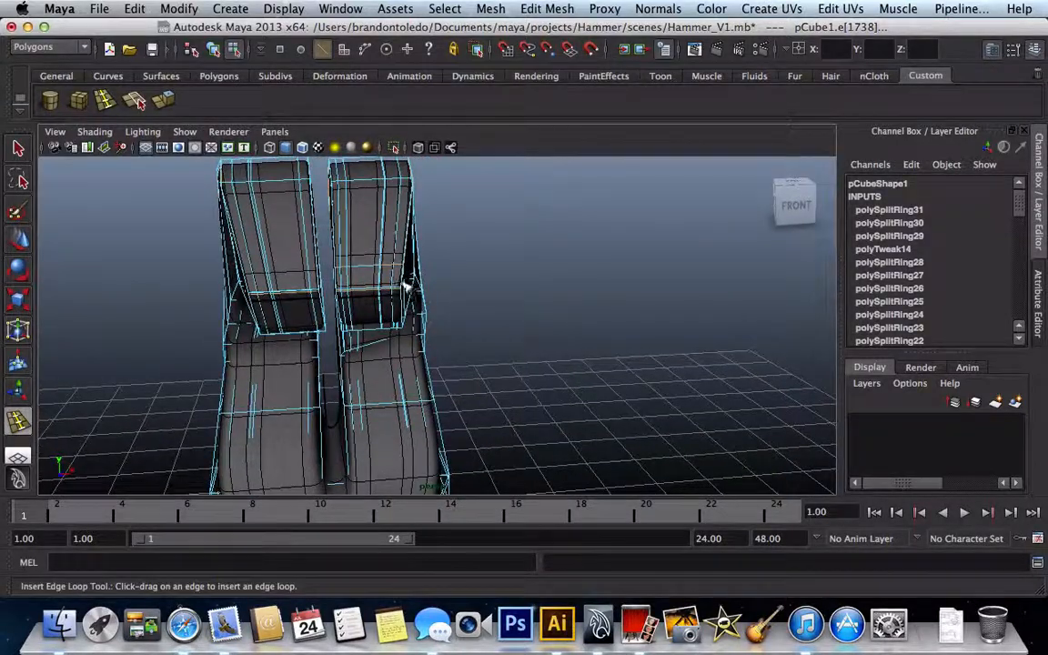
{"action": "left_click_drag", "start_coordinate": [404, 284], "coordinate": [405, 288]}
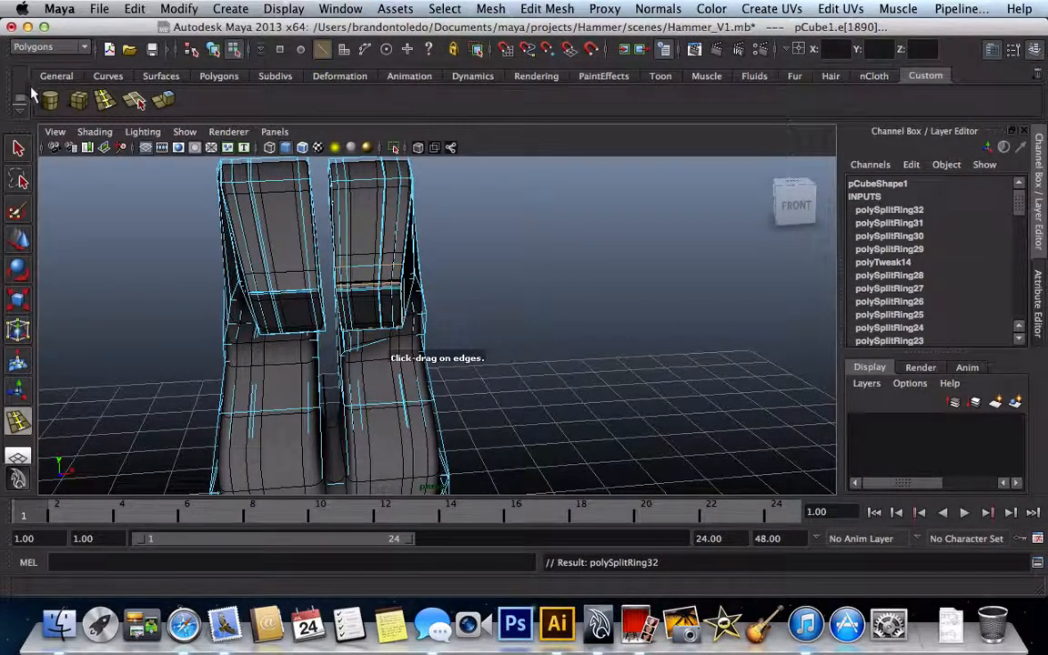
{"action": "left_click", "coordinate": [18, 148]}
{"action": "left_click", "coordinate": [109, 291]}
{"action": "scroll", "coordinate": [110, 291], "scroll_direction": "down", "scroll_amount": 10}
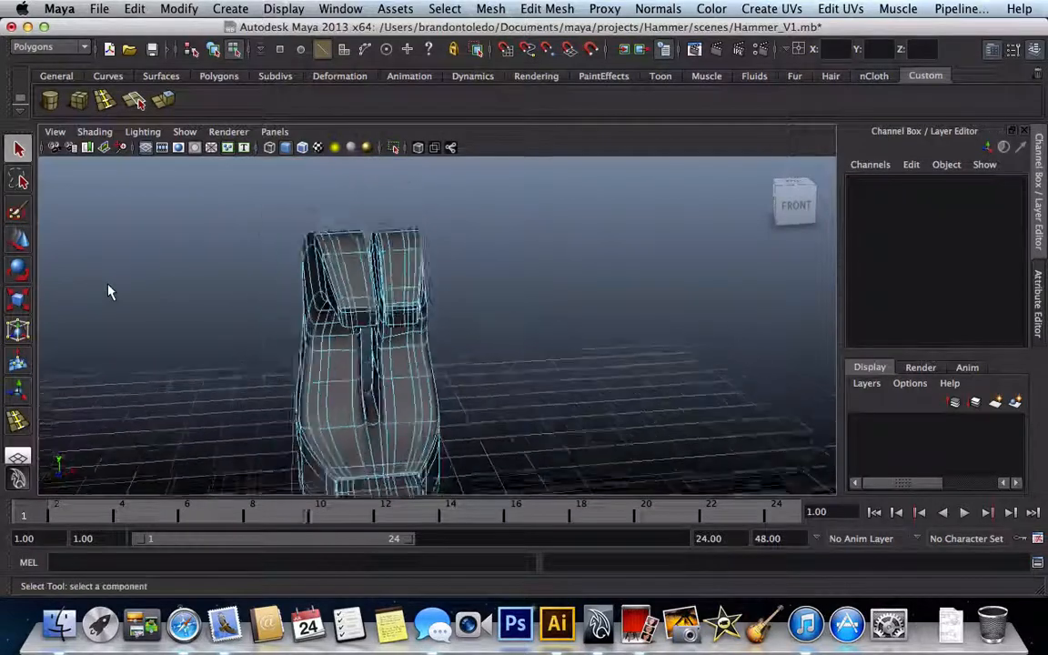
{"action": "scroll", "coordinate": [109, 291], "scroll_direction": "down", "scroll_amount": 3}
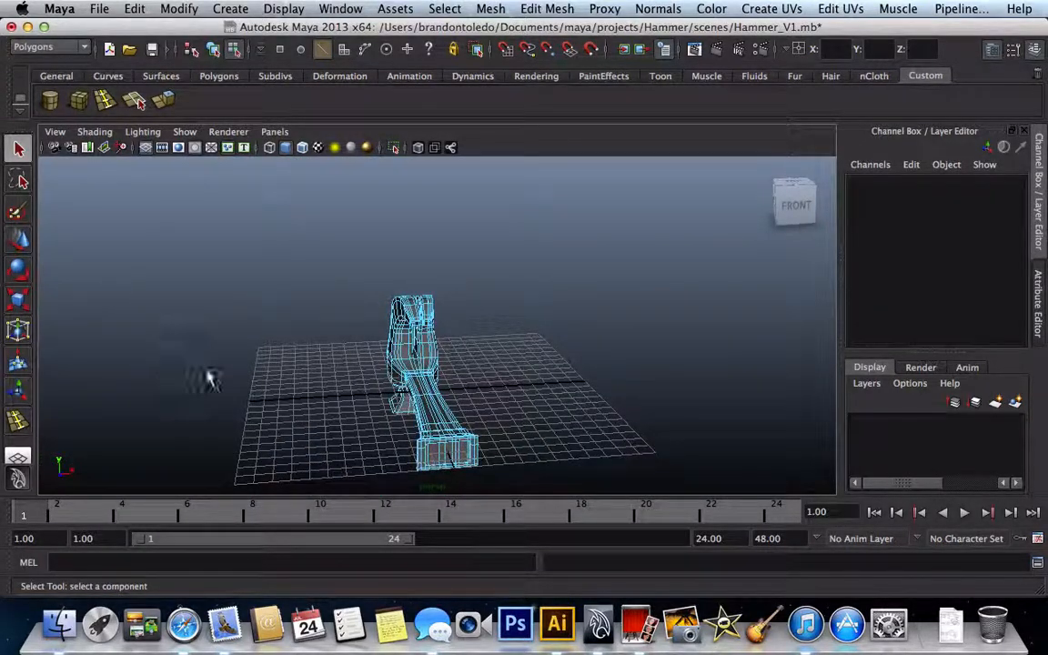
{"action": "right_click_drag", "start_coordinate": [420, 377], "coordinate": [466, 346]}
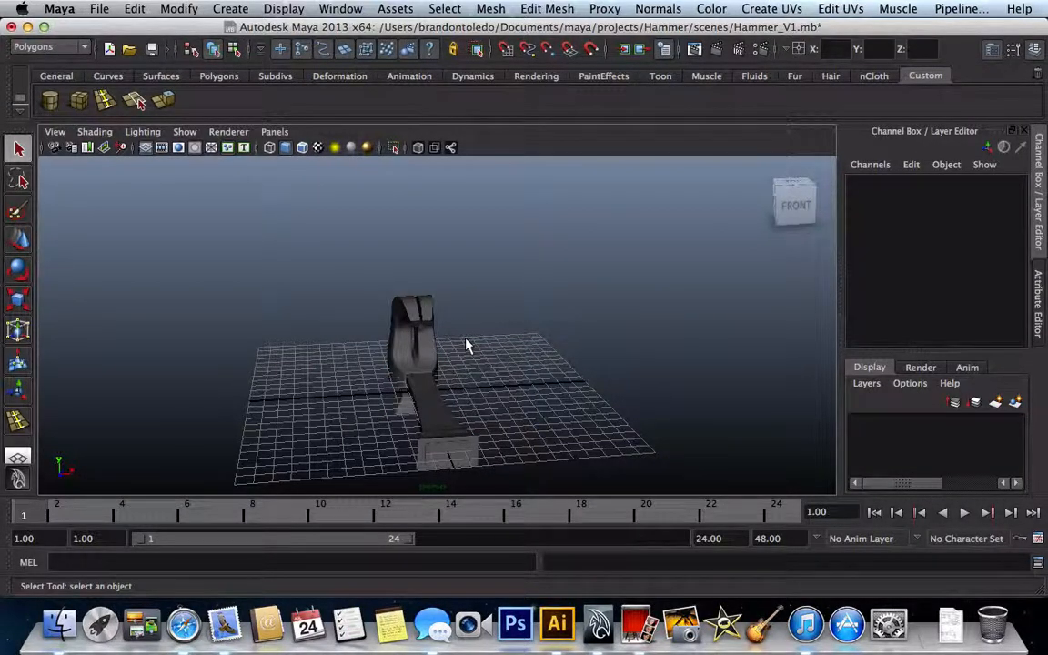
{"action": "left_click_drag", "start_coordinate": [466, 346], "coordinate": [447, 254], "text": "alt"}
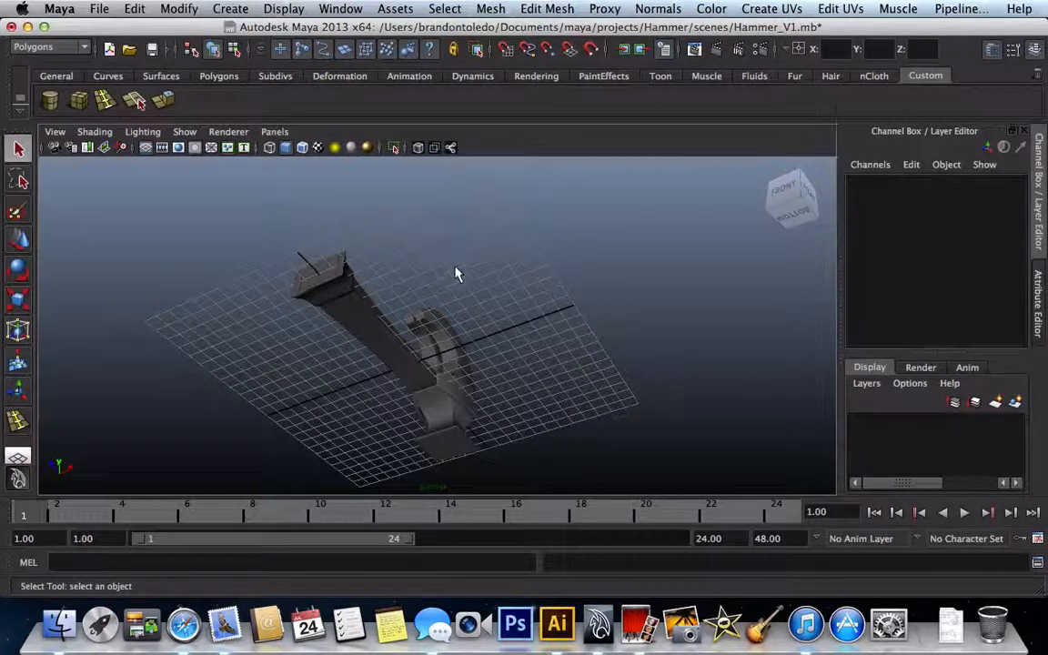
{"action": "left_click_drag", "start_coordinate": [512, 370], "coordinate": [423, 387], "text": "alt"}
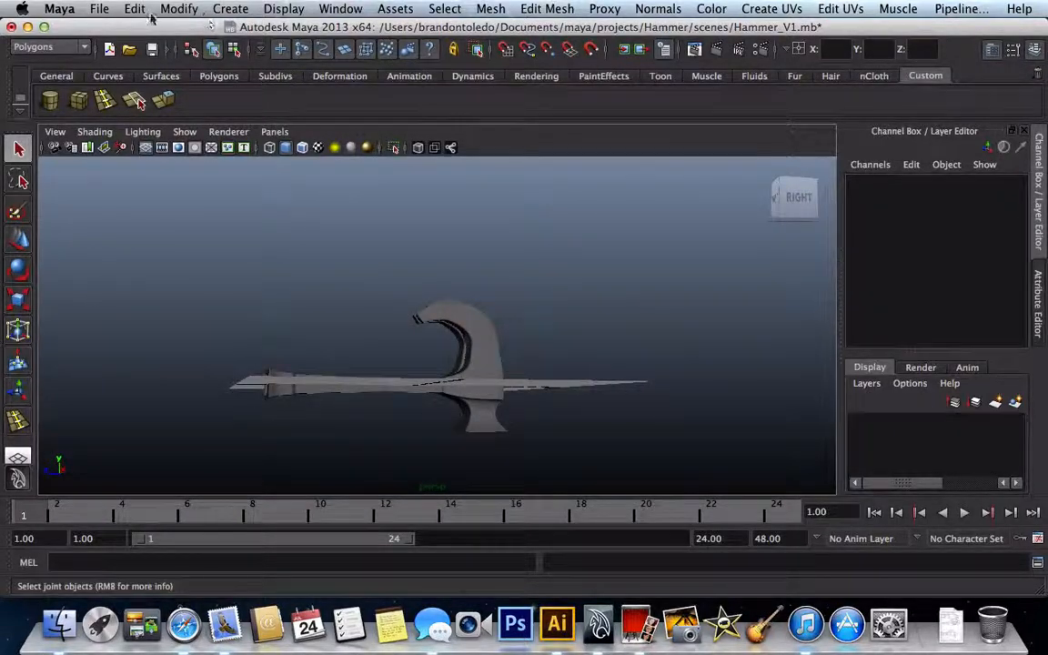